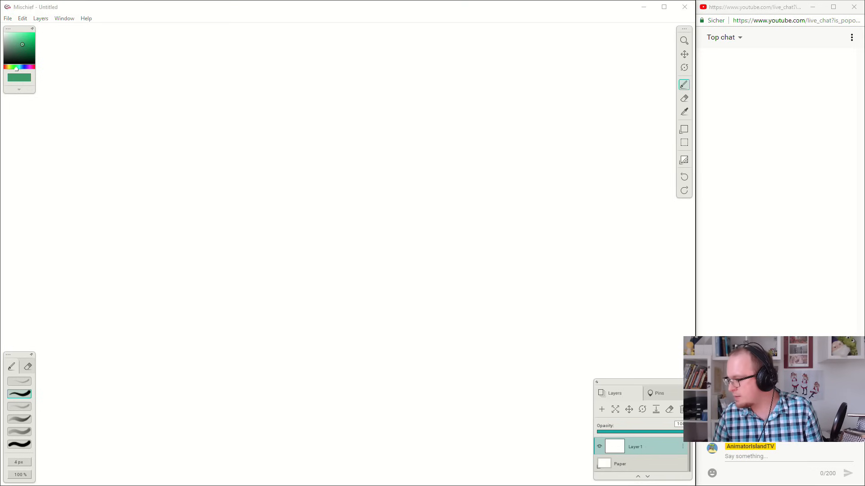
key("alt+Tab")
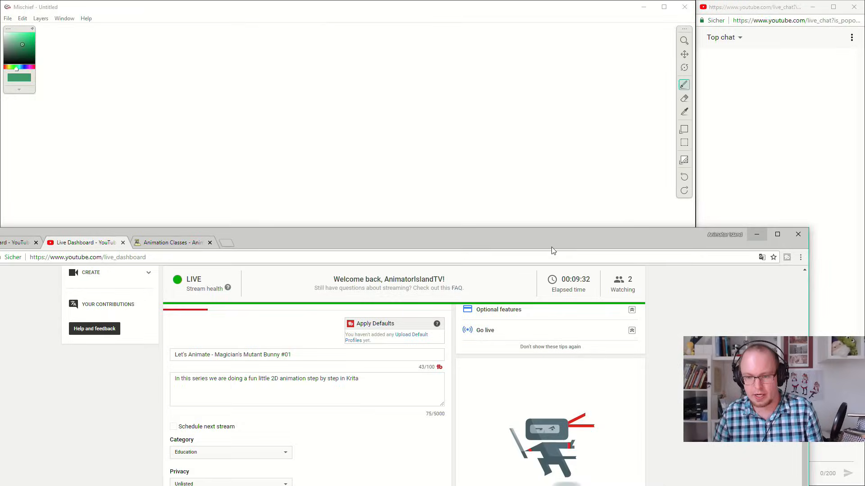
key("alt+Tab")
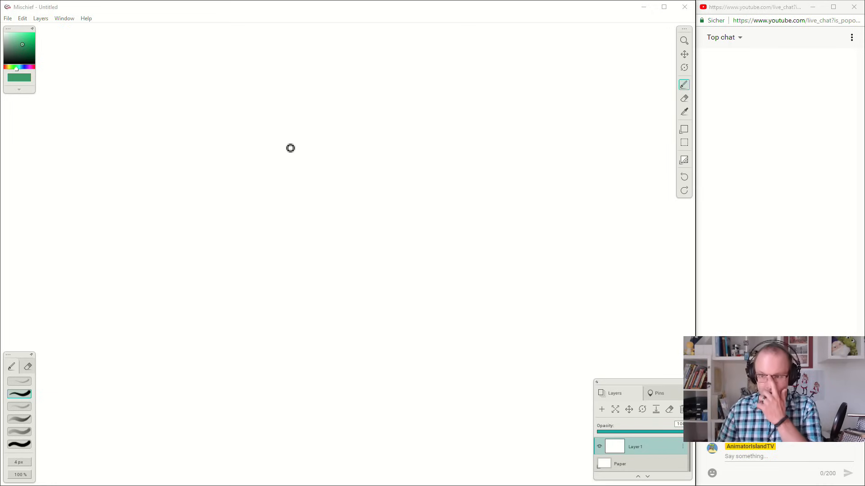
left_click(208, 11)
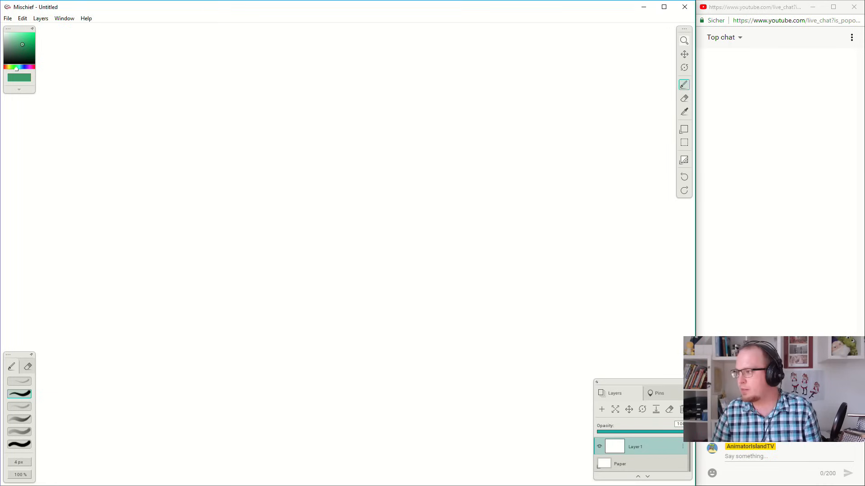
Bring a browser window over the canvas and search Google Images for "magician".
left_click_drag(864, 142, 375, 63)
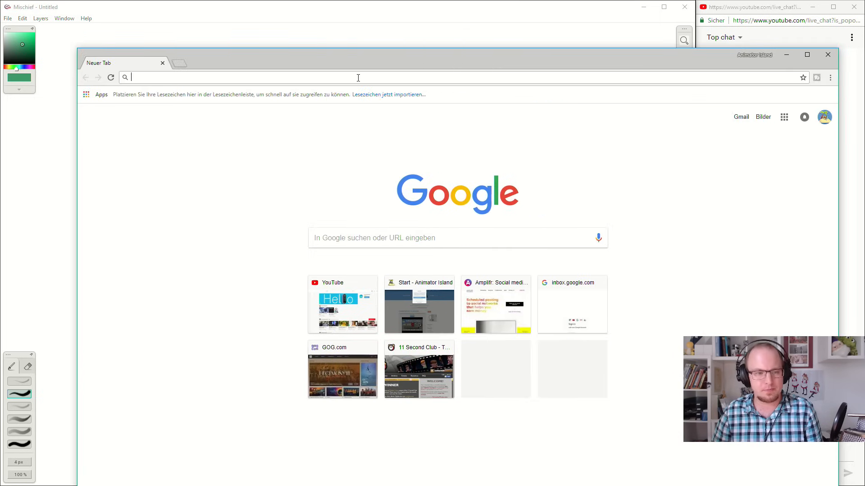
left_click(358, 77)
type("magician")
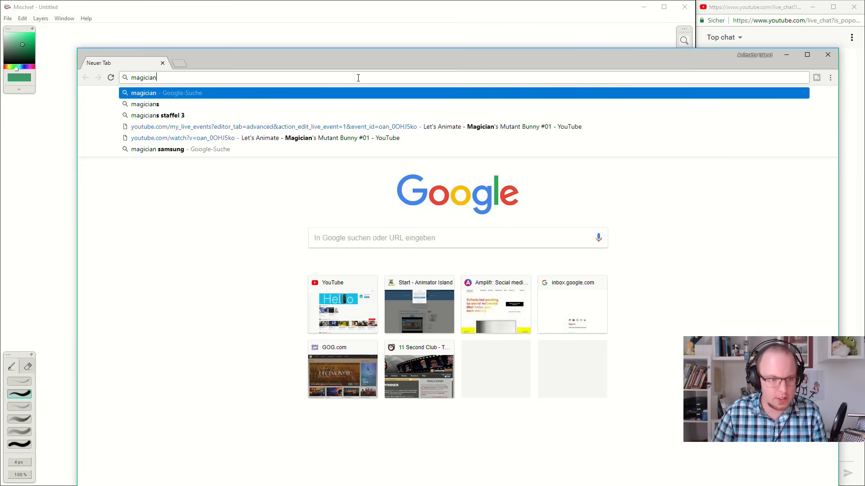
key("Return")
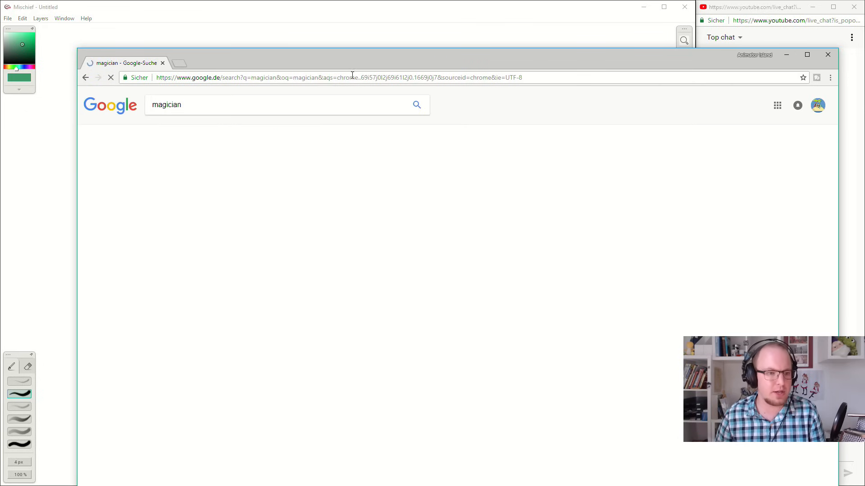
left_click(187, 134)
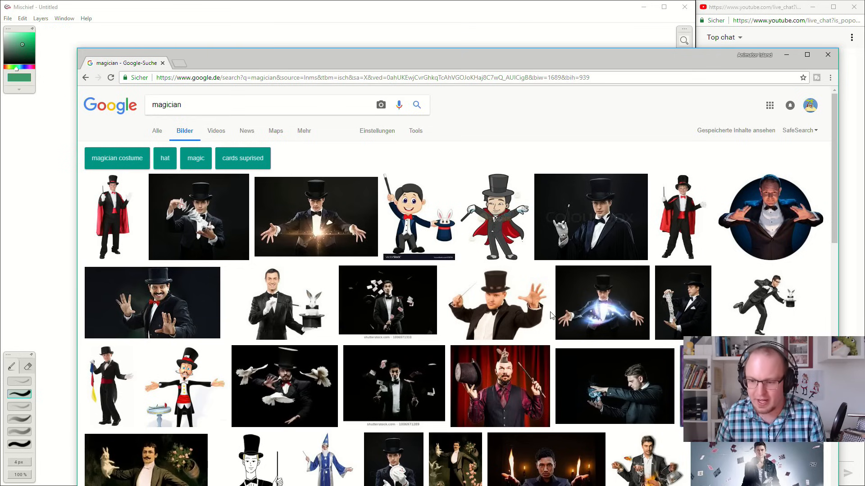
Look through the magician image results for character design references, and return to the blank Mischief canvas.
scroll(552, 316, "down", 2)
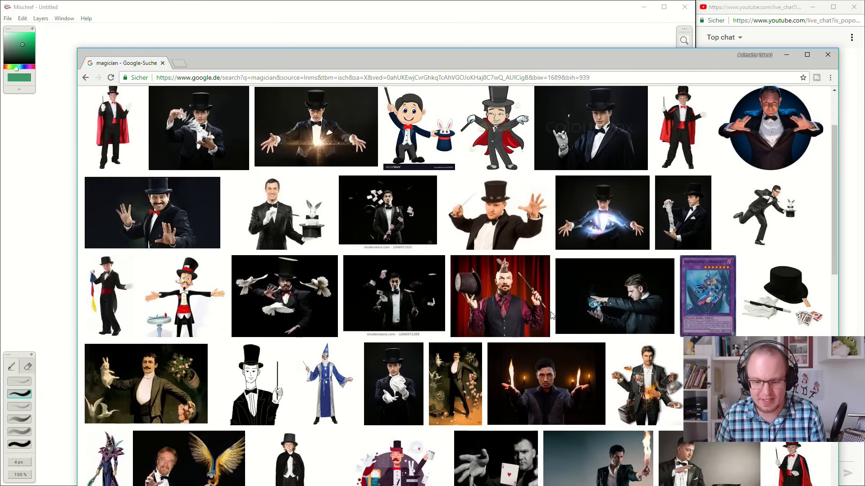
scroll(552, 315, "down", 3)
scroll(551, 315, "down", 3)
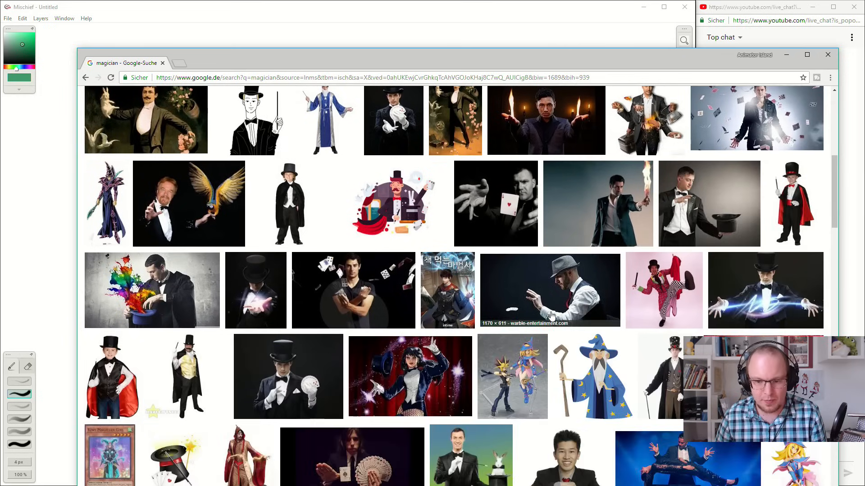
scroll(551, 316, "up", 8)
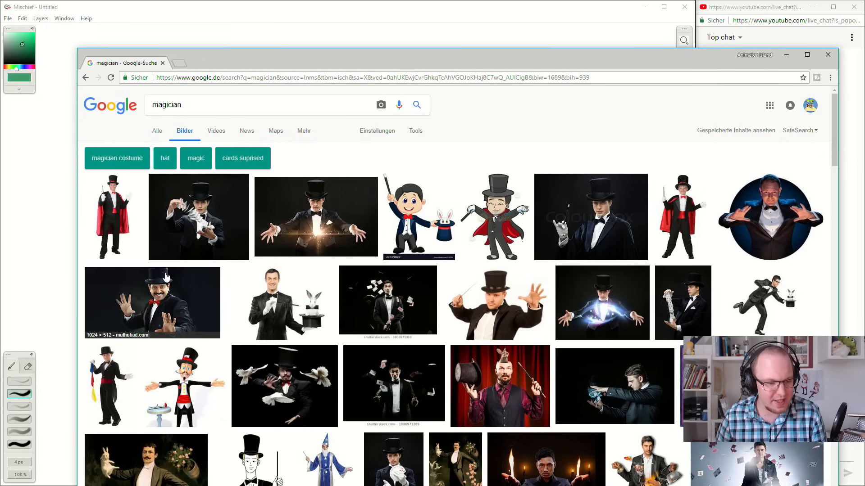
scroll(167, 280, "down", 4)
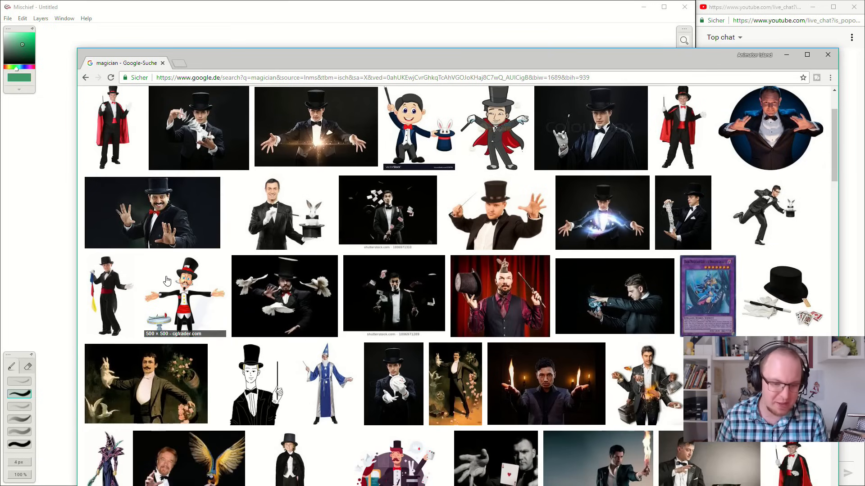
scroll(309, 253, "down", 7)
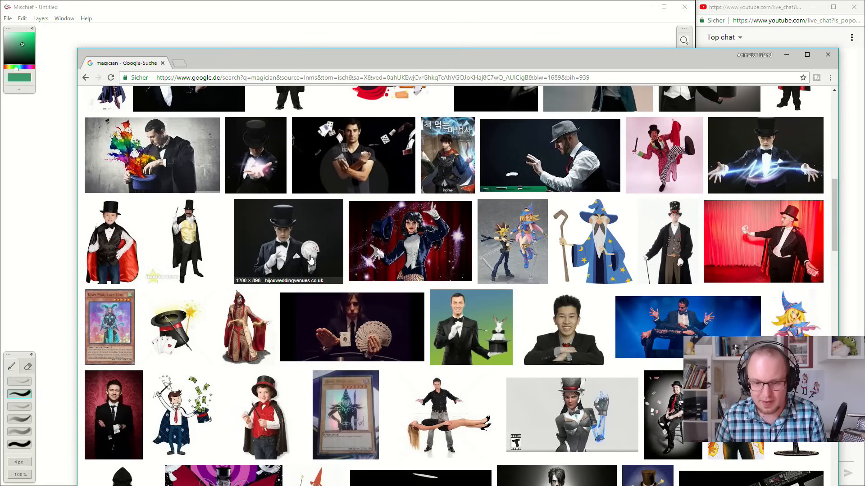
scroll(310, 257, "down", 2)
scroll(309, 258, "down", 4)
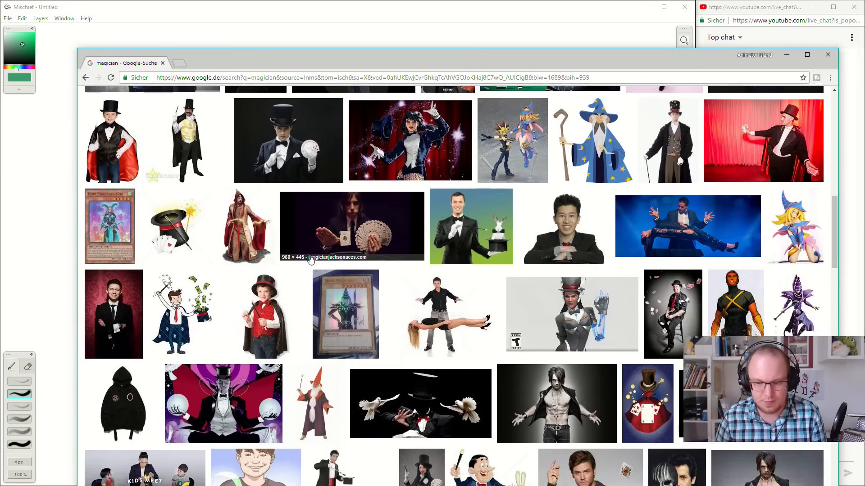
scroll(309, 259, "down", 1)
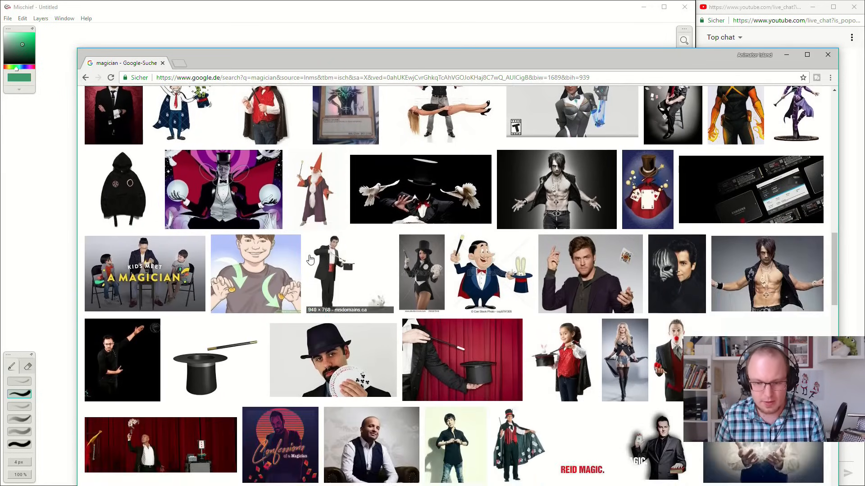
scroll(288, 299, "down", 2)
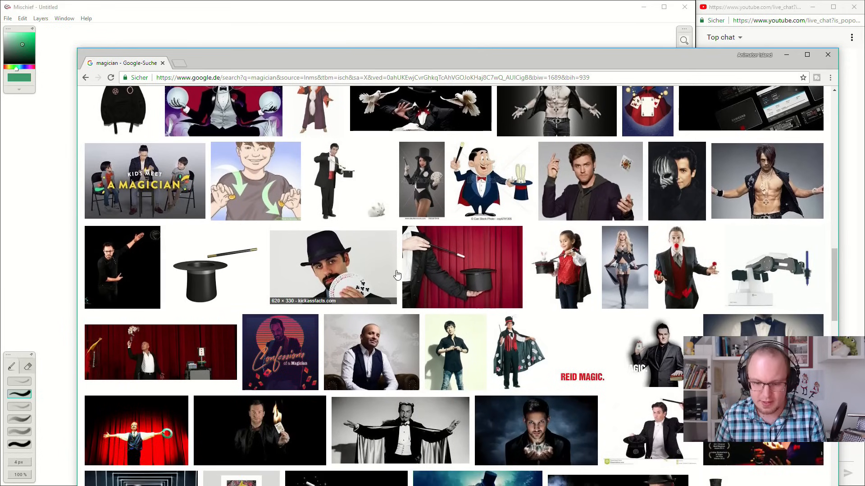
scroll(289, 299, "down", 3)
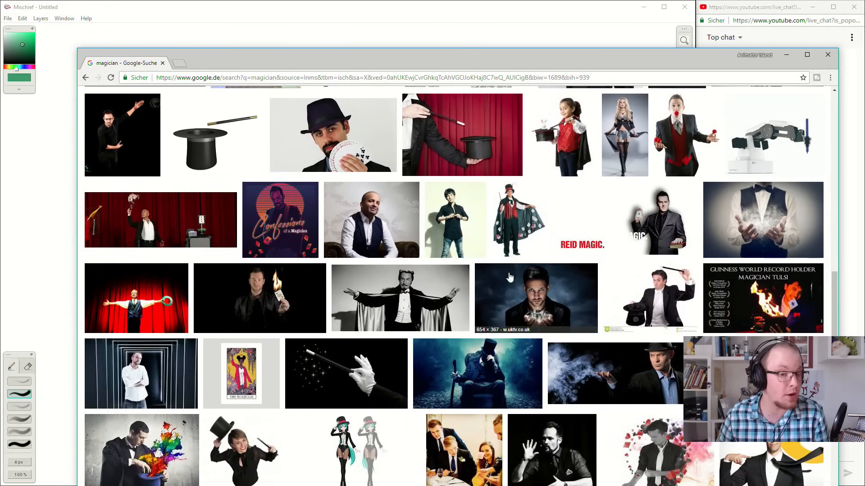
scroll(484, 268, "down", 3)
scroll(484, 267, "down", 2)
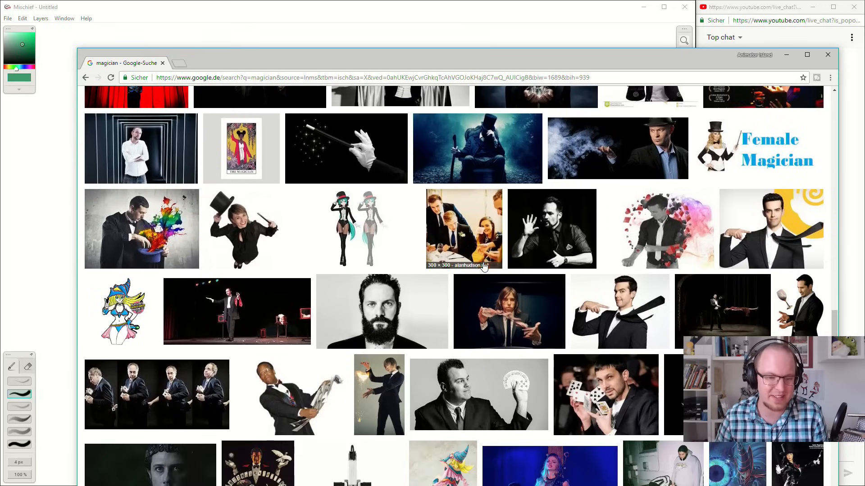
scroll(388, 225, "up", 1)
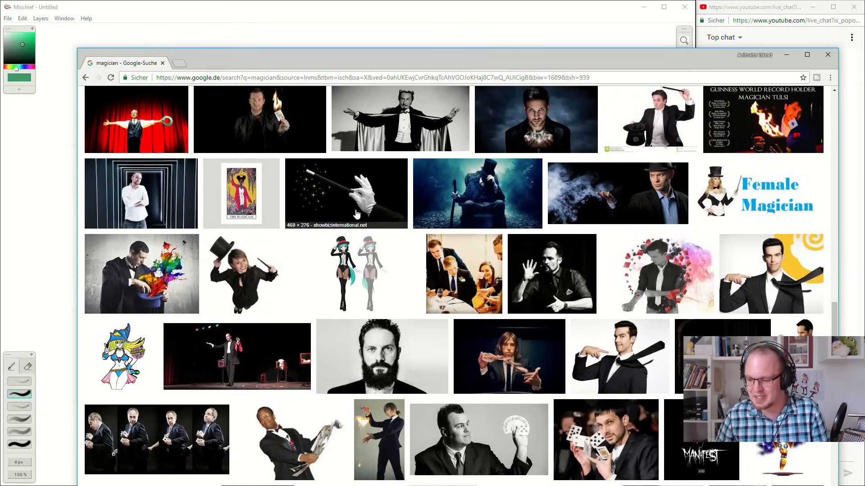
scroll(356, 213, "down", 4)
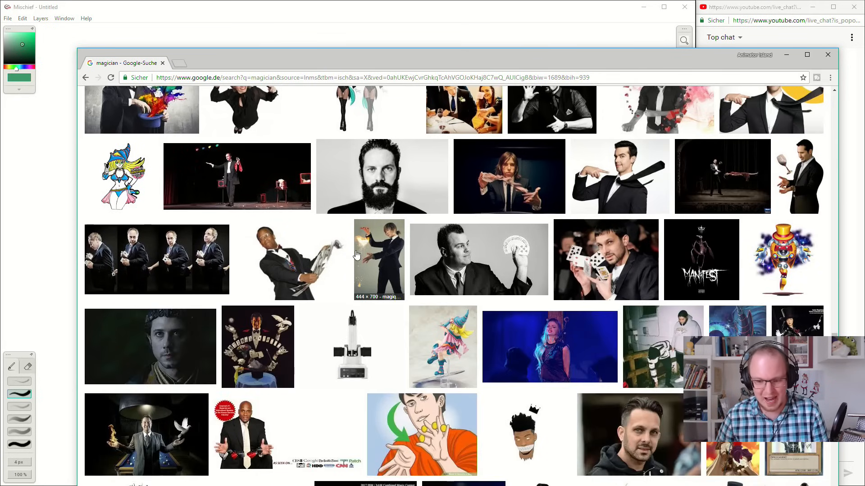
scroll(356, 255, "down", 2)
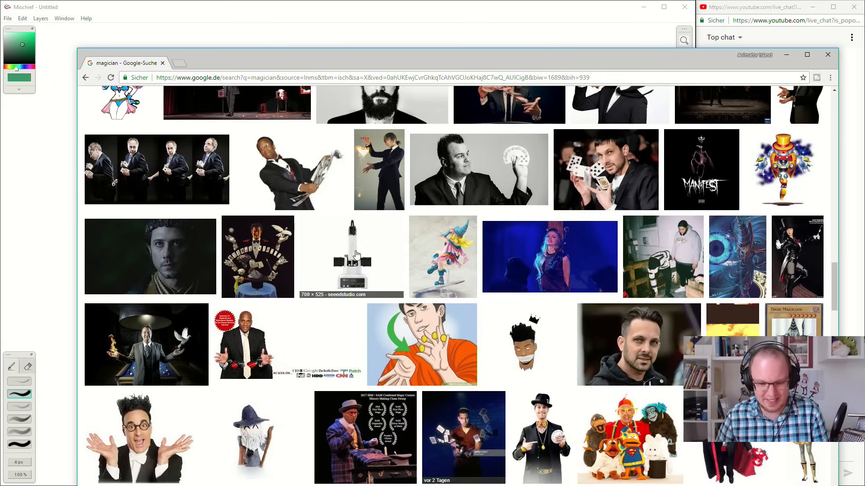
scroll(356, 255, "down", 2)
scroll(356, 255, "down", 6)
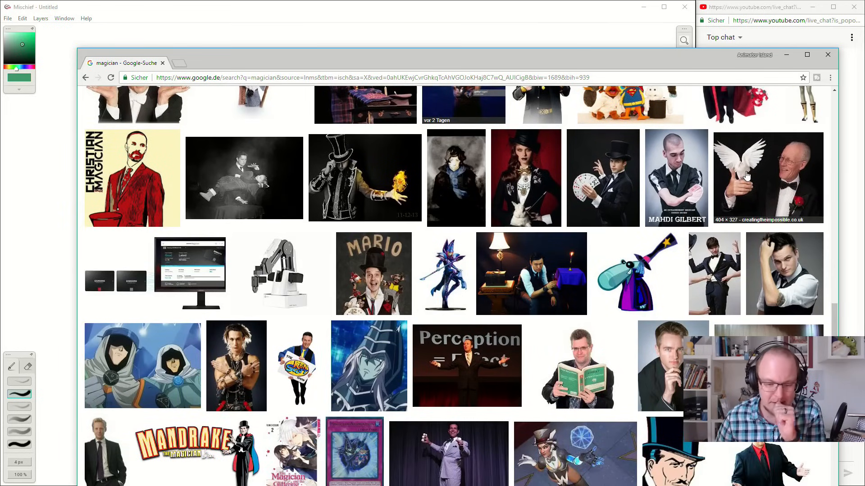
scroll(746, 176, "down", 5)
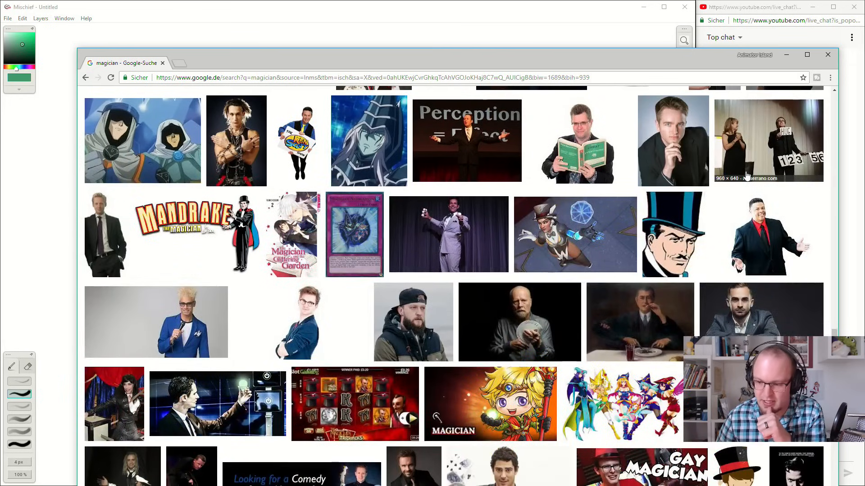
scroll(746, 176, "down", 3)
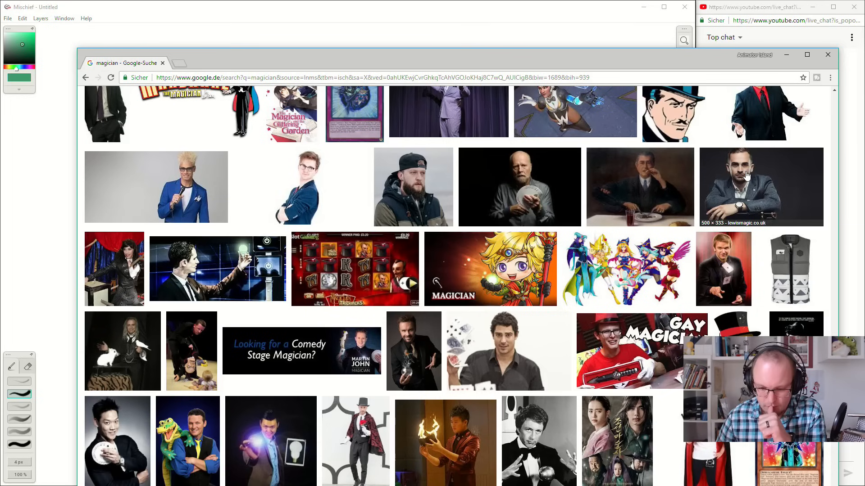
scroll(745, 175, "down", 4)
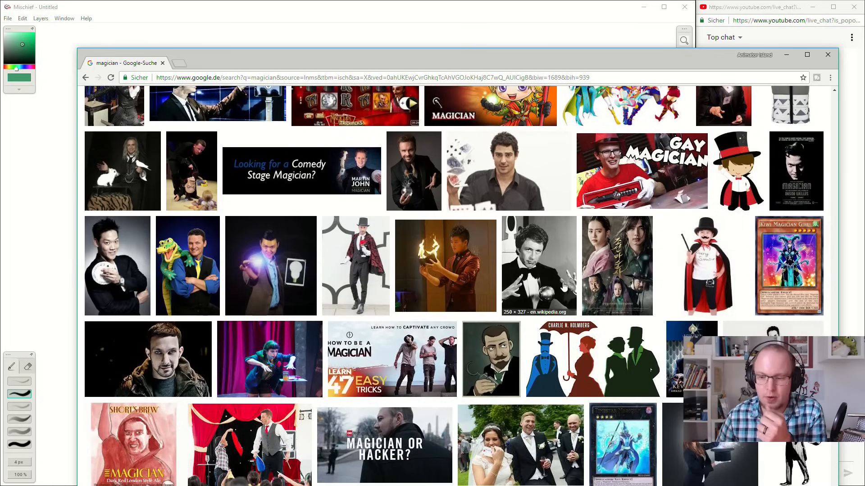
scroll(569, 290, "down", 3)
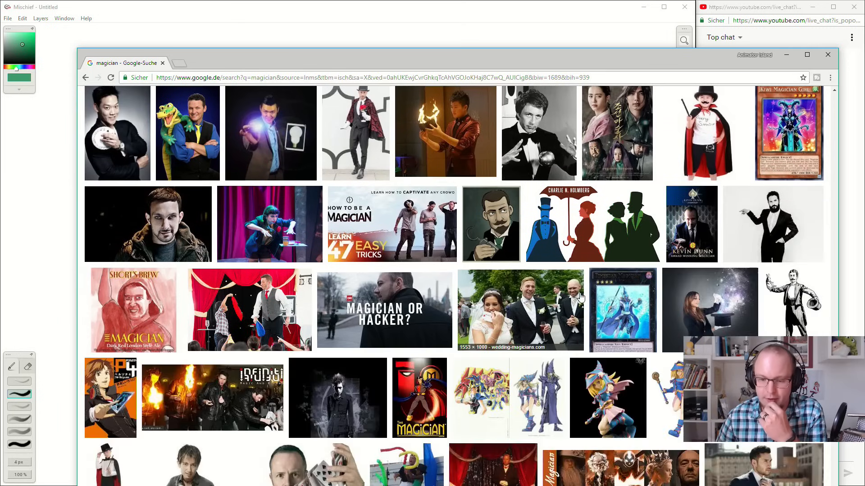
scroll(578, 295, "up", 4)
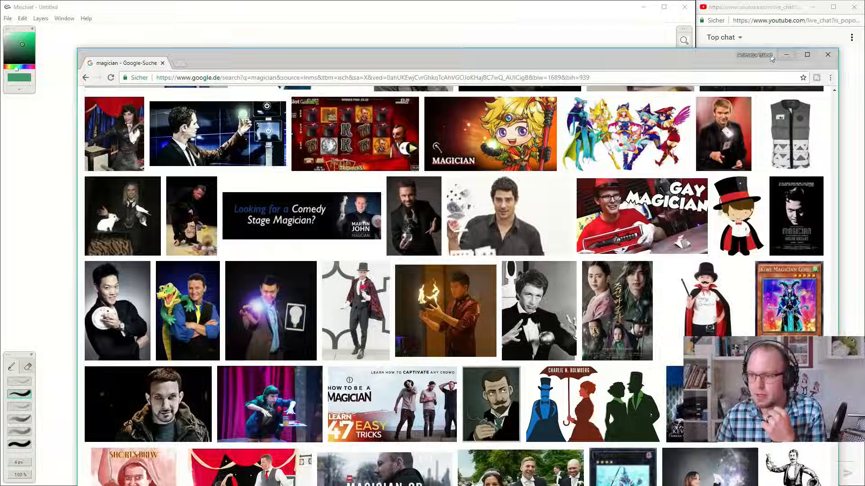
left_click(786, 55)
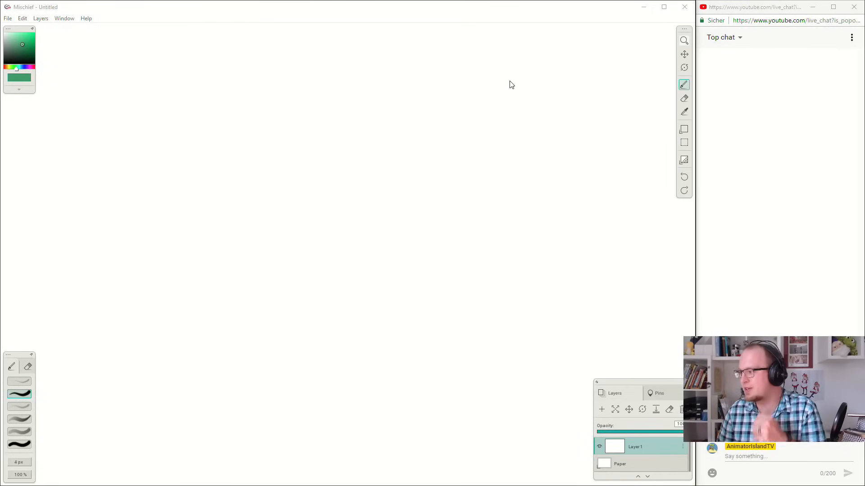
Choose the thin, faint brush preset, try it with a stroke that is undone, and change the brush colour to medium blue.
left_click(684, 86)
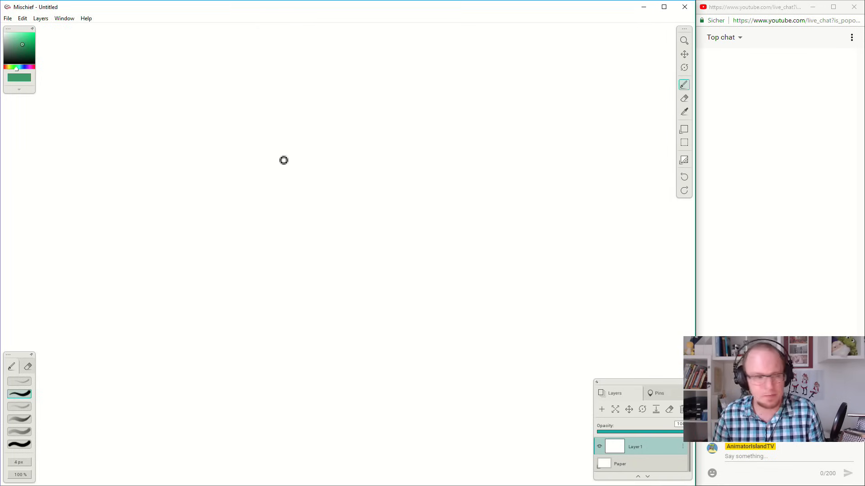
left_click(15, 382)
mouse_move(360, 183)
left_mouse_down()
mouse_move(430, 185)
mouse_move(443, 168)
left_mouse_up()
key("ctrl+z")
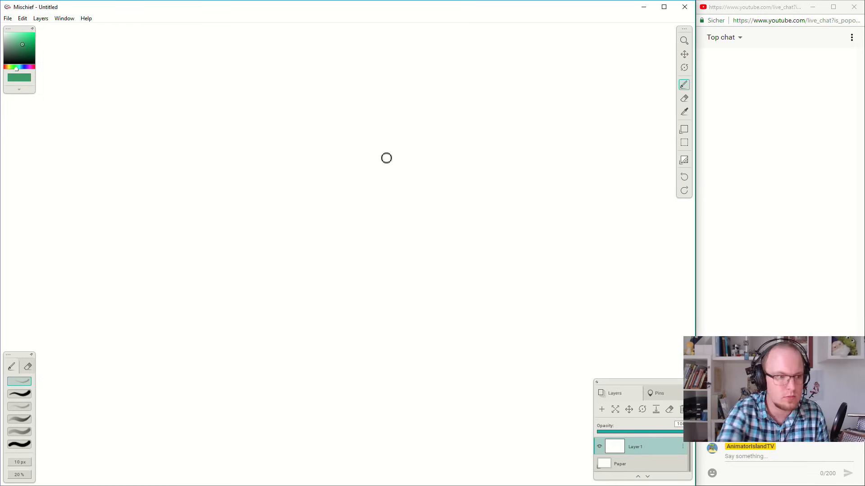
left_click(23, 67)
left_click_drag(23, 47, 22, 40)
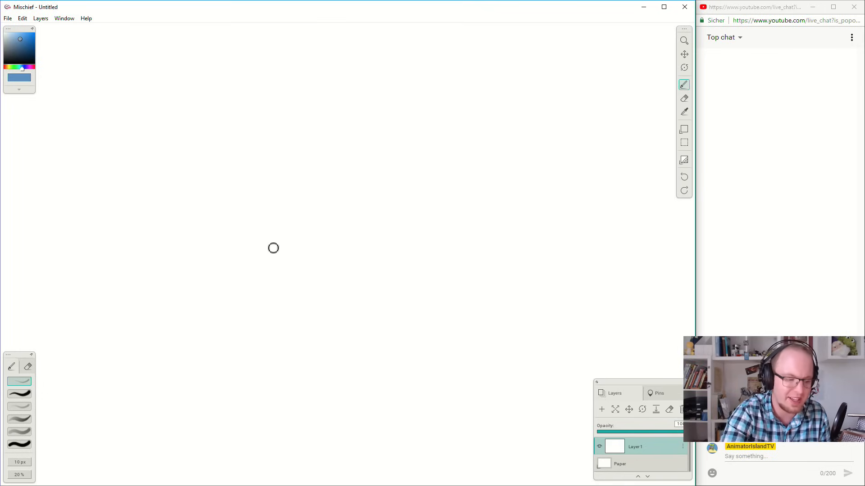
Set the brush size to 5 px and its opacity to 69%, trying each setting with a stroke that is undone.
left_click(19, 462)
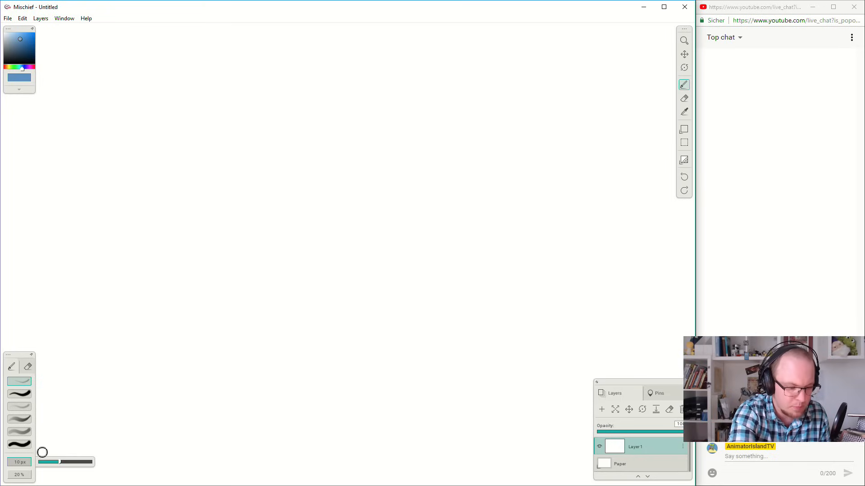
left_click(54, 462)
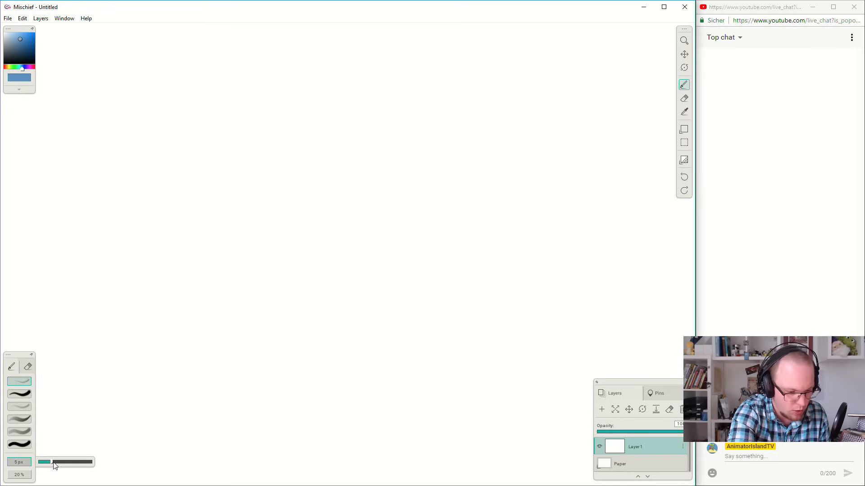
left_click_drag(407, 201, 442, 215)
key("ctrl+z")
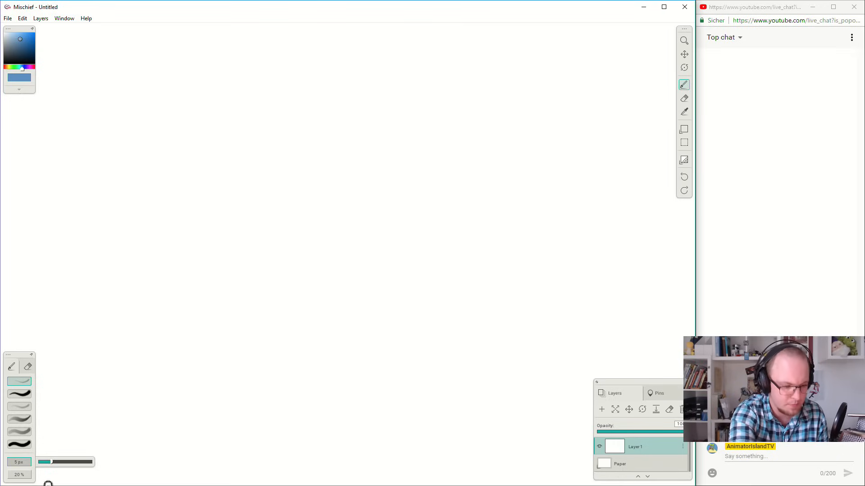
left_click(26, 475)
left_click_drag(52, 477, 75, 475)
mouse_move(268, 224)
left_mouse_down()
mouse_move(299, 228)
mouse_move(310, 242)
left_mouse_up()
key("ctrl+z")
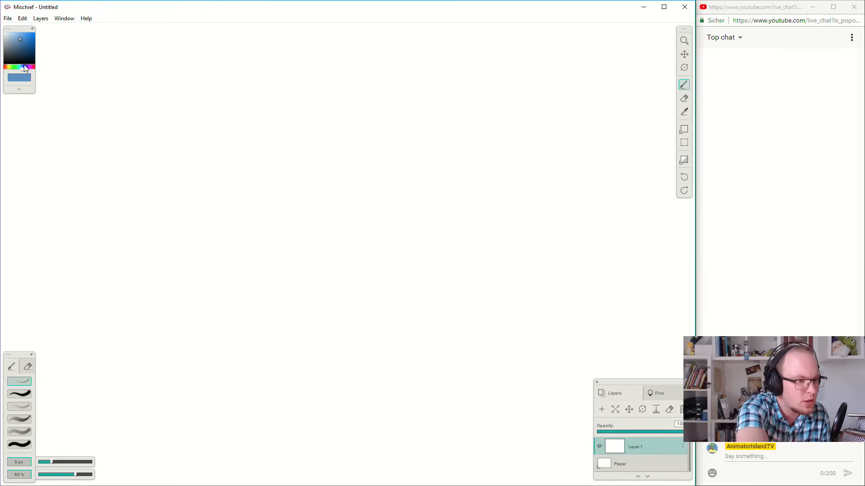
Fine-tune the shade of the blue brush colour and try it with a short stroke that is undone.
left_click_drag(21, 41, 21, 41)
mouse_move(359, 169)
left_mouse_down()
mouse_move(379, 145)
mouse_move(397, 142)
mouse_move(390, 178)
left_mouse_up()
key("ctrl+z")
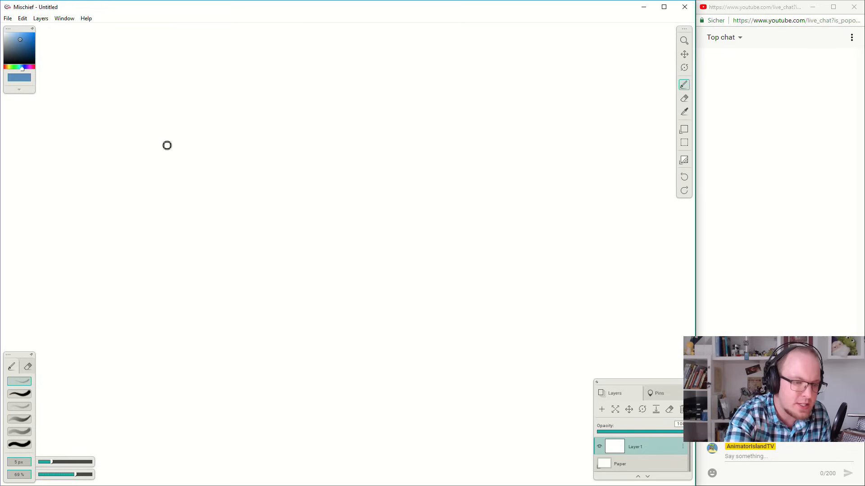
Sketch five head shapes in a row: a narrow tapered oval, a circle, a bottom-heavy bean, a curved bean and an inverted teardrop.
mouse_move(158, 125)
left_mouse_down()
mouse_move(163, 161)
mouse_move(177, 182)
mouse_move(188, 173)
mouse_move(183, 187)
mouse_move(187, 120)
mouse_move(161, 132)
mouse_move(168, 105)
left_mouse_up()
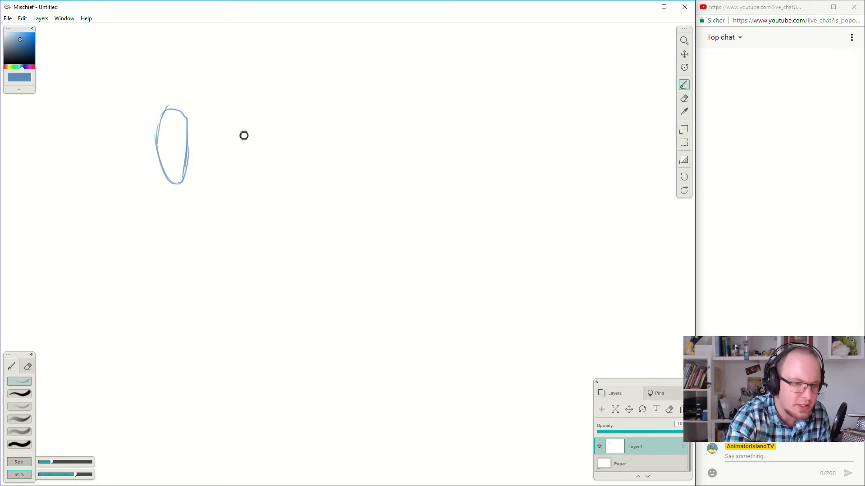
mouse_move(241, 125)
left_mouse_down()
mouse_move(247, 175)
mouse_move(245, 130)
mouse_move(263, 170)
mouse_move(227, 137)
mouse_move(259, 147)
left_mouse_up()
mouse_move(341, 129)
left_mouse_down()
mouse_move(313, 133)
mouse_move(313, 179)
mouse_move(308, 169)
mouse_move(345, 154)
mouse_move(348, 141)
mouse_move(350, 155)
mouse_move(337, 128)
left_mouse_up()
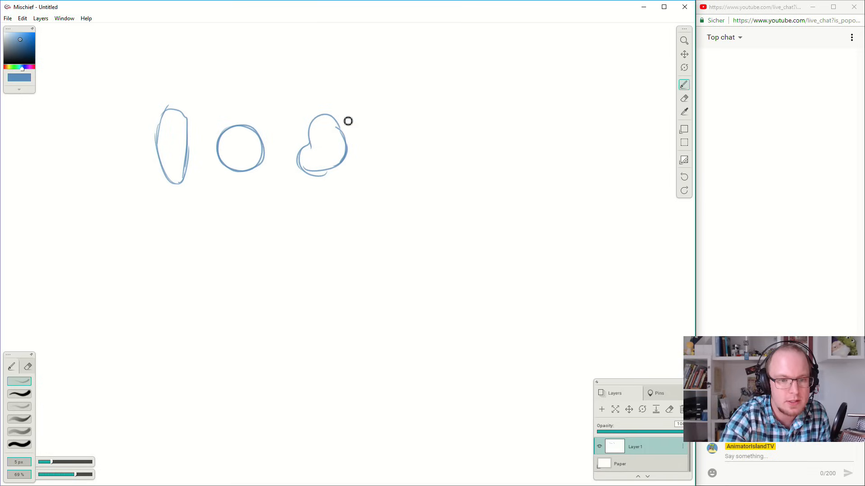
mouse_move(399, 98)
left_mouse_down()
mouse_move(385, 136)
mouse_move(403, 168)
mouse_move(386, 139)
mouse_move(410, 160)
mouse_move(424, 116)
mouse_move(396, 103)
mouse_move(387, 124)
mouse_move(408, 94)
mouse_move(385, 150)
left_mouse_up()
mouse_move(480, 106)
left_mouse_down()
mouse_move(458, 156)
mouse_move(468, 168)
mouse_move(457, 145)
mouse_move(473, 172)
mouse_move(492, 152)
mouse_move(486, 159)
mouse_move(497, 112)
mouse_move(456, 115)
mouse_move(471, 168)
left_mouse_up()
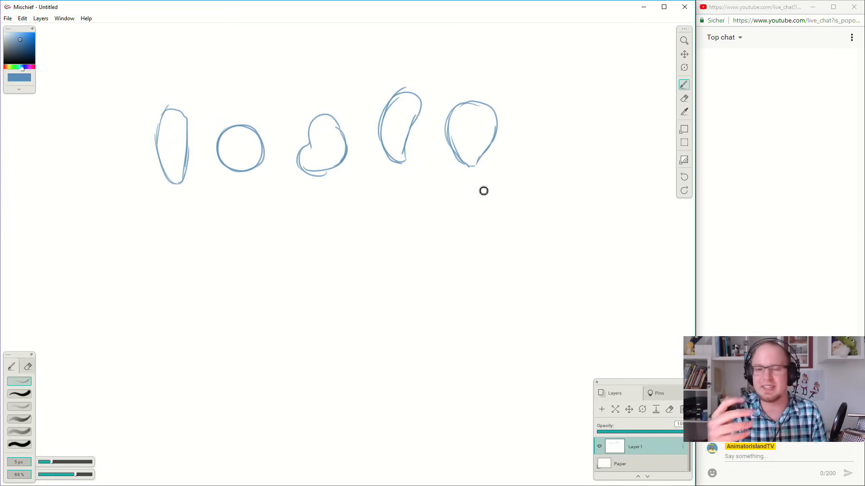
Extend the row of head shapes with a tall rounded rectangle and a wide, bottom-heavy bean.
mouse_move(534, 109)
left_mouse_down()
mouse_move(540, 155)
mouse_move(557, 162)
mouse_move(535, 155)
mouse_move(570, 151)
mouse_move(571, 101)
mouse_move(545, 102)
mouse_move(567, 102)
left_mouse_up()
key("space")
left_click_drag(573, 170, 475, 187)
mouse_move(518, 143)
left_mouse_down()
mouse_move(548, 182)
mouse_move(584, 156)
mouse_move(562, 129)
mouse_move(551, 131)
mouse_move(547, 140)
mouse_move(558, 127)
mouse_move(537, 166)
mouse_move(527, 162)
mouse_move(574, 177)
mouse_move(581, 166)
mouse_move(570, 126)
mouse_move(548, 133)
left_mouse_up()
key("i")
key("b")
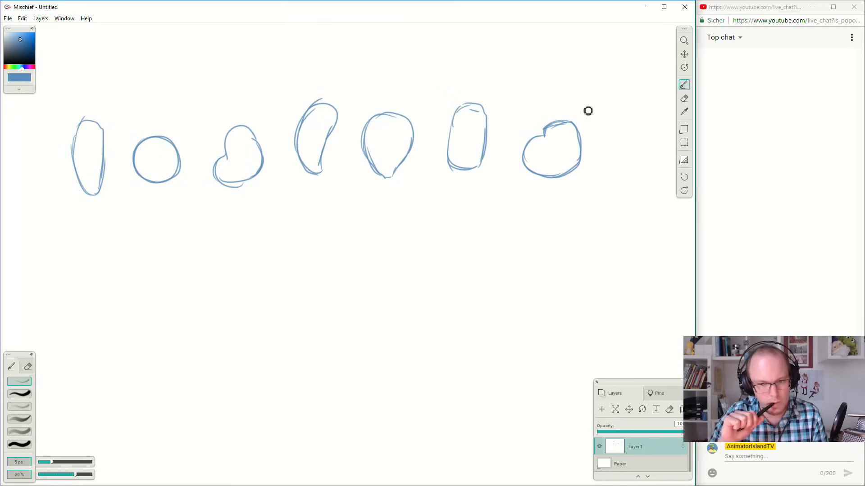
Draw a long drooping nose, closed eyes, pointed moustache, open mouth, ear and swept hair on the narrow oval head.
left_click_drag(380, 185, 492, 192)
mouse_move(170, 150)
left_mouse_down()
mouse_move(155, 181)
mouse_move(166, 150)
left_mouse_up()
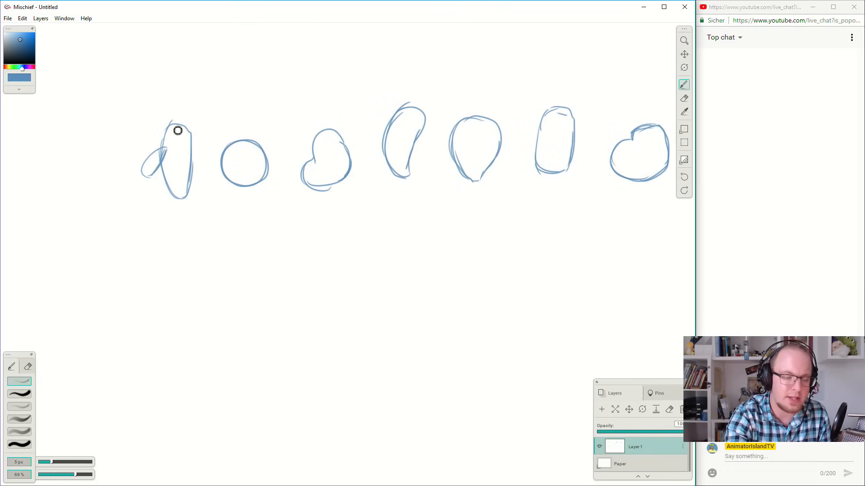
mouse_move(177, 140)
left_mouse_down()
mouse_move(203, 151)
mouse_move(199, 174)
left_mouse_up()
key("ctrl+z")
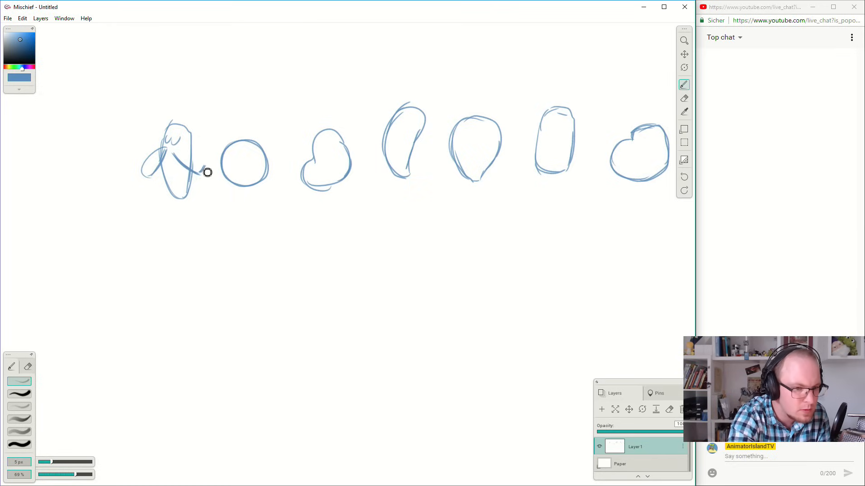
mouse_move(172, 164)
left_mouse_down()
mouse_move(158, 187)
mouse_move(174, 168)
left_mouse_up()
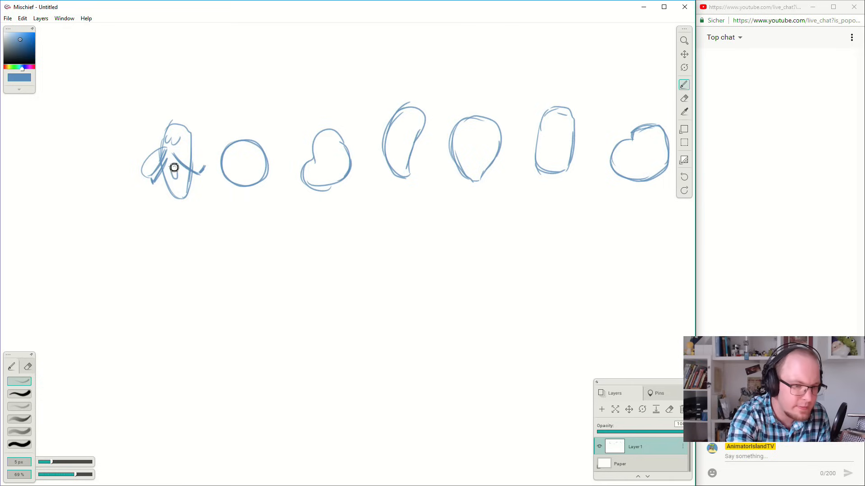
mouse_move(168, 124)
left_mouse_down()
mouse_move(198, 142)
mouse_move(199, 130)
mouse_move(196, 169)
left_mouse_up()
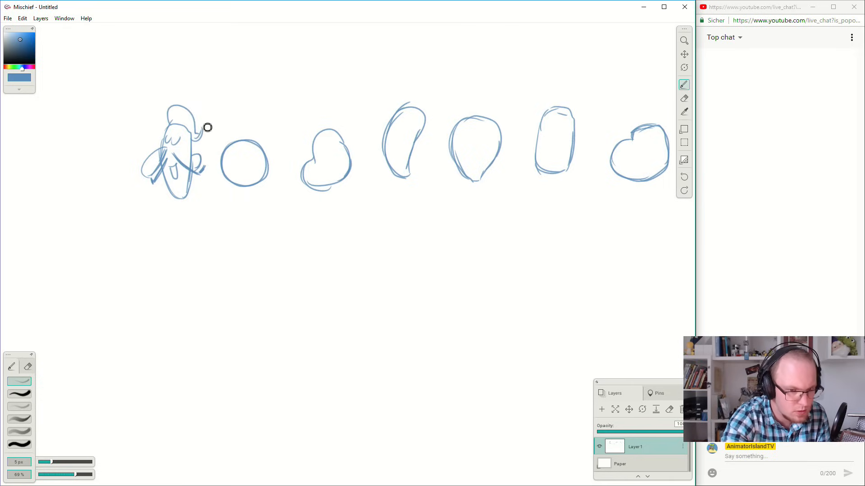
Draw a big nose, an ear, wide eyes, a hair tuft and a small moustache on the round head.
mouse_move(268, 155)
left_mouse_down()
mouse_move(275, 177)
mouse_move(238, 176)
mouse_move(225, 179)
left_mouse_up()
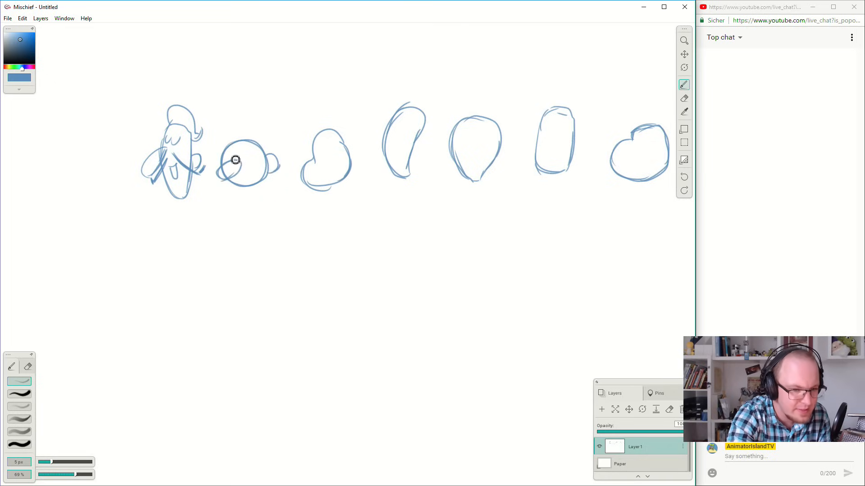
mouse_move(226, 148)
left_mouse_down()
mouse_move(262, 153)
mouse_move(254, 158)
mouse_move(257, 142)
mouse_move(245, 143)
mouse_move(244, 133)
mouse_move(261, 146)
left_mouse_up()
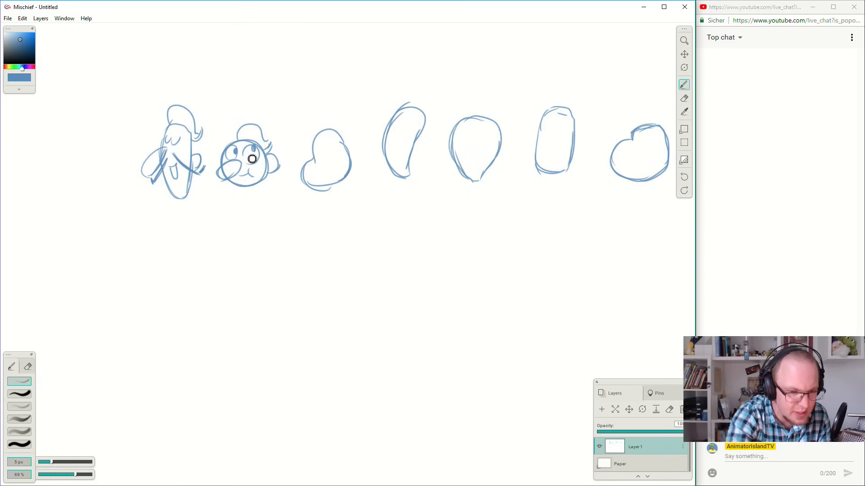
left_click_drag(242, 171, 257, 173)
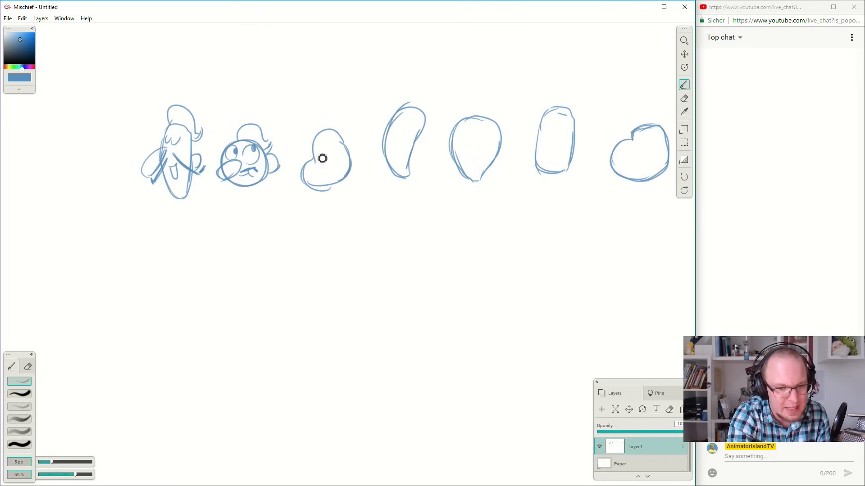
Draw a round nose, an upturned moustache, tall eyes, brows, an ear and swept-back hair on the bottom-heavy third head.
left_click_drag(321, 157, 318, 165)
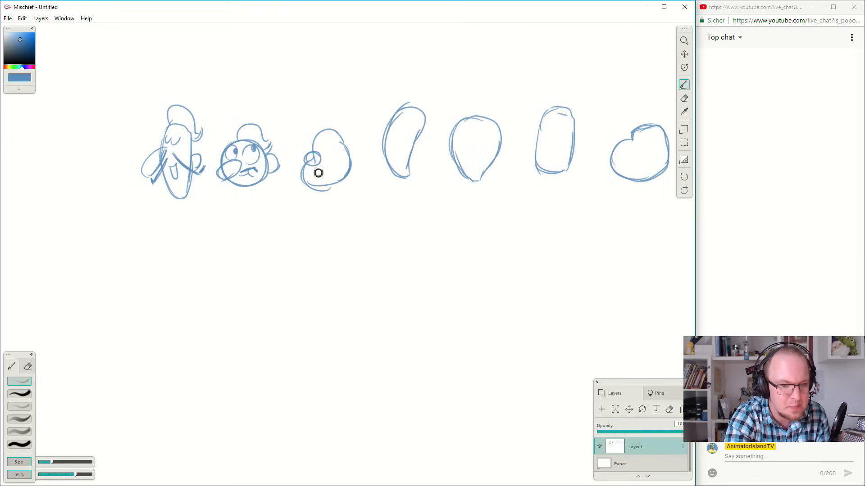
mouse_move(313, 174)
left_mouse_down()
mouse_move(301, 180)
mouse_move(325, 169)
mouse_move(341, 174)
left_mouse_up()
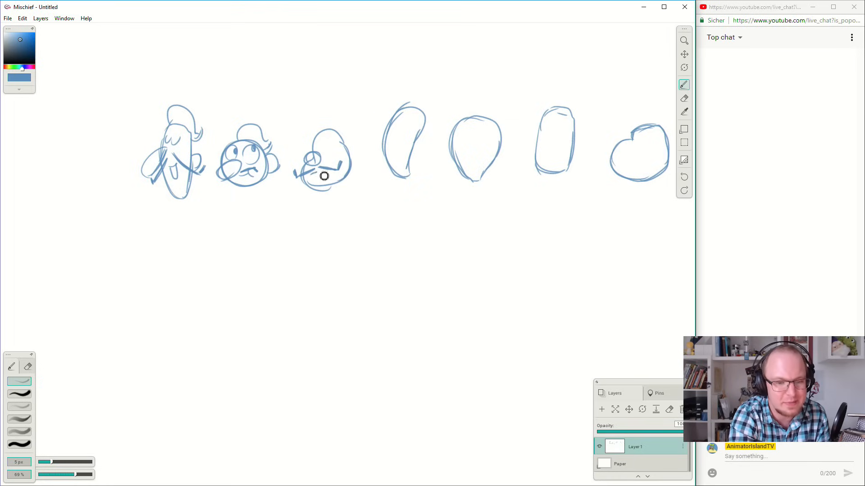
left_click_drag(330, 156, 323, 150)
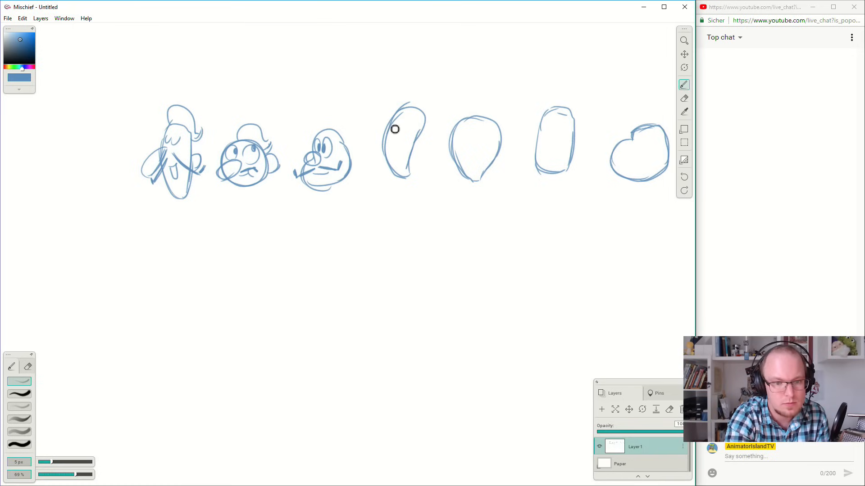
mouse_move(315, 134)
left_mouse_down()
mouse_move(330, 121)
mouse_move(353, 134)
mouse_move(352, 143)
mouse_move(355, 129)
mouse_move(363, 154)
left_mouse_up()
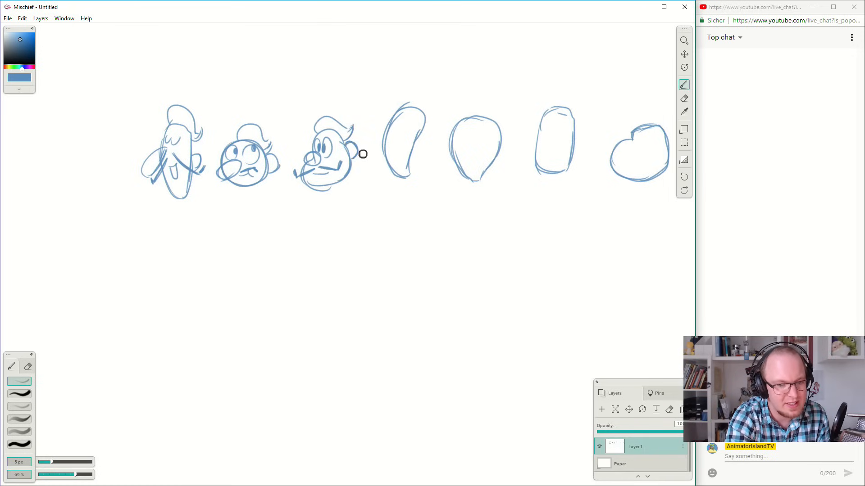
mouse_move(324, 130)
left_mouse_down()
mouse_move(332, 134)
mouse_move(315, 136)
left_mouse_up()
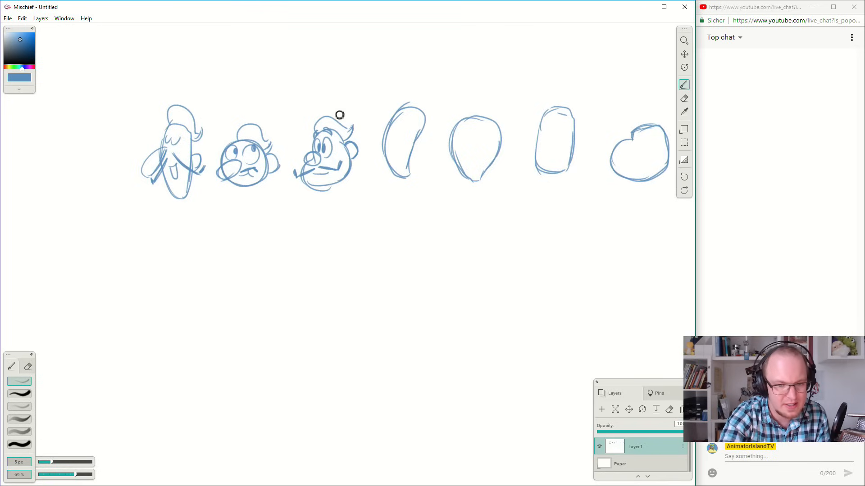
Draw a drooping nose, closed eyes and a long hanging moustache on the curved bean head.
mouse_move(392, 127)
left_mouse_down()
mouse_move(382, 157)
mouse_move(408, 124)
mouse_move(410, 100)
left_mouse_up()
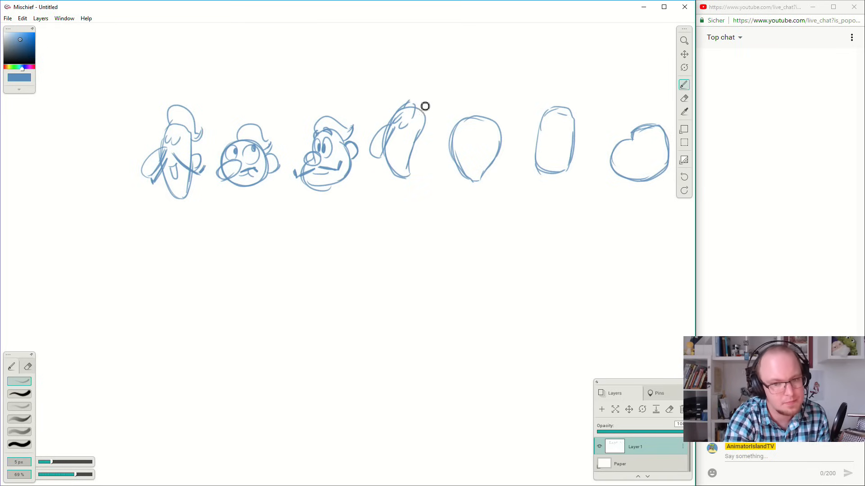
left_click_drag(397, 142, 406, 193)
left_click_drag(386, 153, 385, 182)
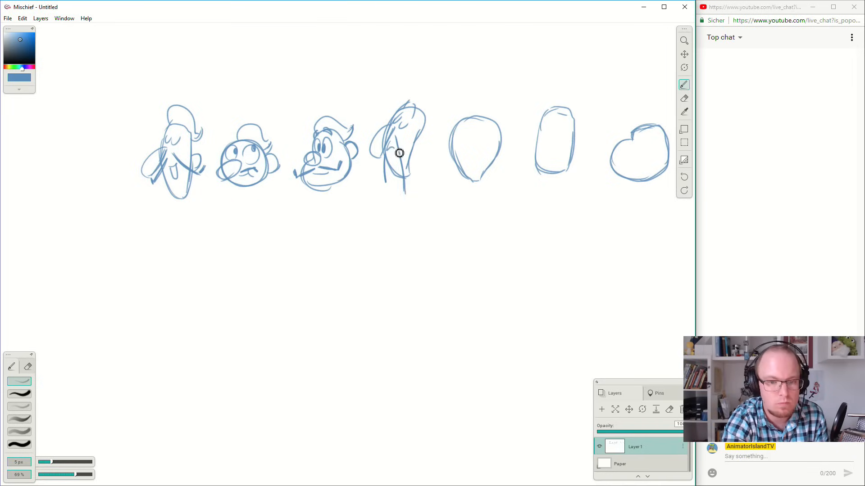
Draw a pointed nose, round eyes, a straight brow, a small moustache, an ear and wavy hair on the inverted teardrop head.
mouse_move(460, 147)
left_mouse_down()
mouse_move(437, 160)
mouse_move(465, 147)
mouse_move(466, 135)
mouse_move(464, 148)
mouse_move(468, 128)
mouse_move(468, 146)
left_mouse_up()
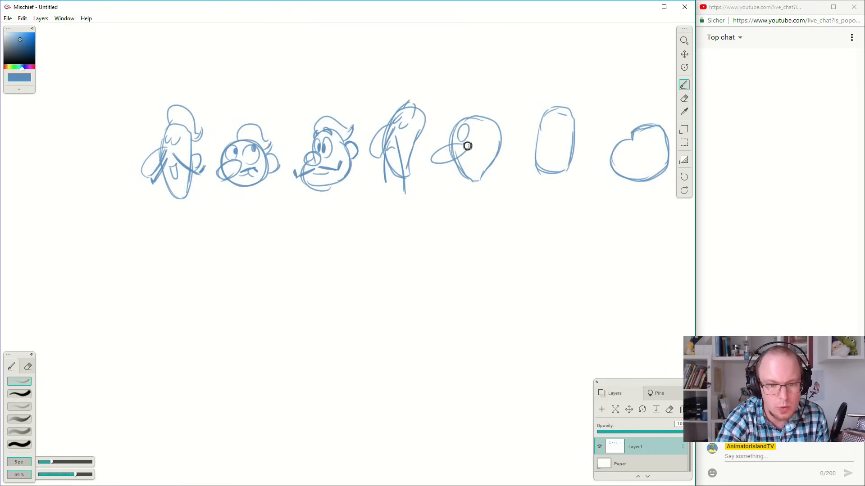
key("ctrl+z")
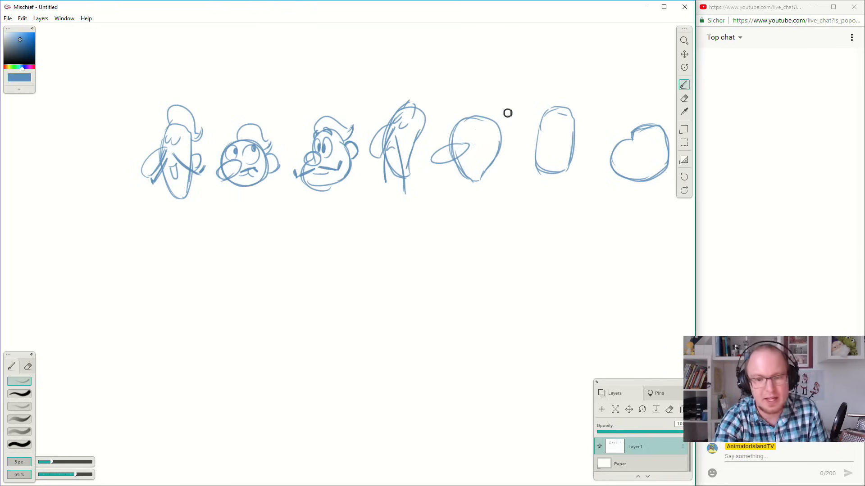
mouse_move(453, 144)
left_mouse_down()
mouse_move(459, 131)
mouse_move(481, 140)
left_mouse_up()
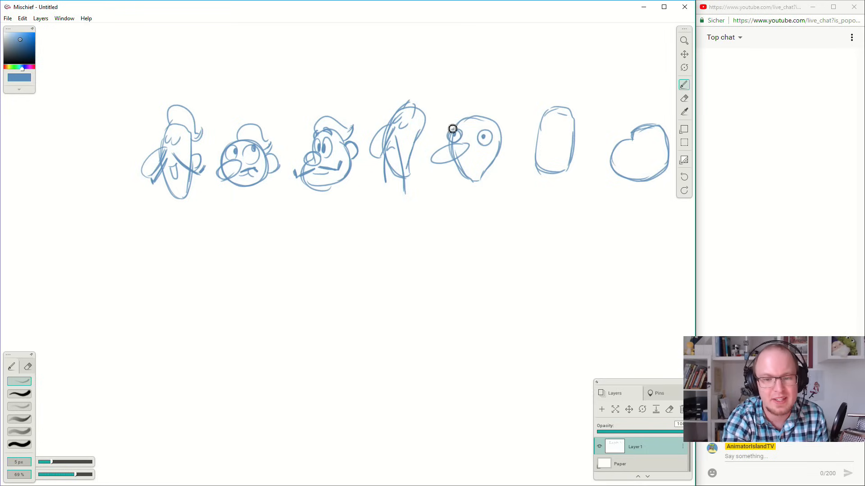
left_click_drag(446, 129, 494, 130)
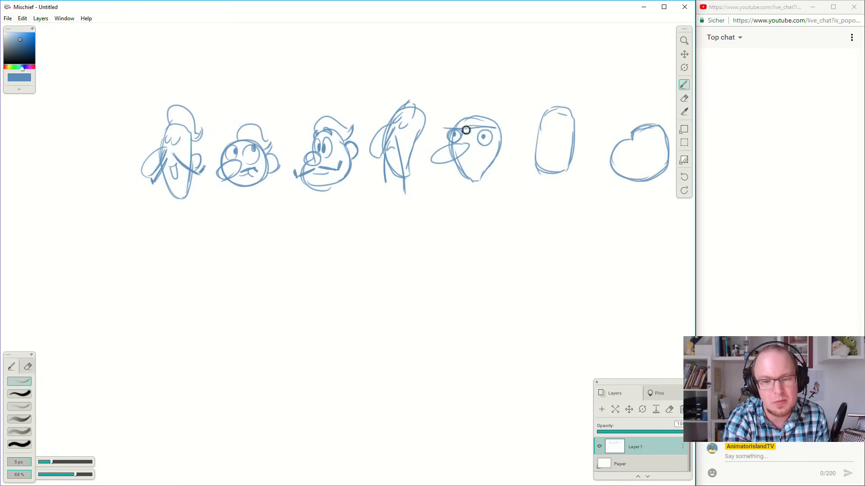
mouse_move(468, 155)
left_mouse_down()
mouse_move(485, 152)
mouse_move(452, 163)
mouse_move(477, 162)
left_mouse_up()
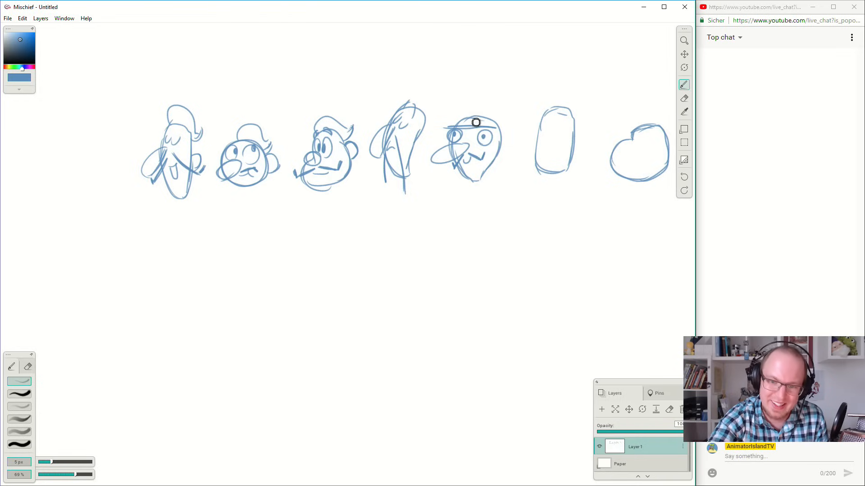
mouse_move(457, 122)
left_mouse_down()
mouse_move(479, 120)
mouse_move(487, 106)
mouse_move(510, 120)
left_mouse_up()
left_click_drag(508, 155, 500, 158)
left_click_drag(512, 122, 506, 137)
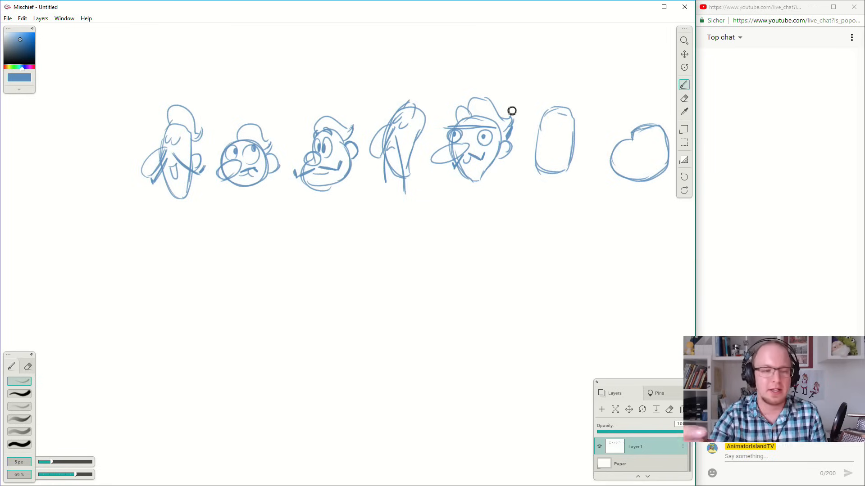
Draw a boxy nose, round eyes, brows, a small mouth, an ear and a swept-back quiff on the rounded rectangle head.
mouse_move(545, 127)
left_mouse_down()
mouse_move(535, 132)
mouse_move(547, 154)
mouse_move(551, 130)
left_mouse_up()
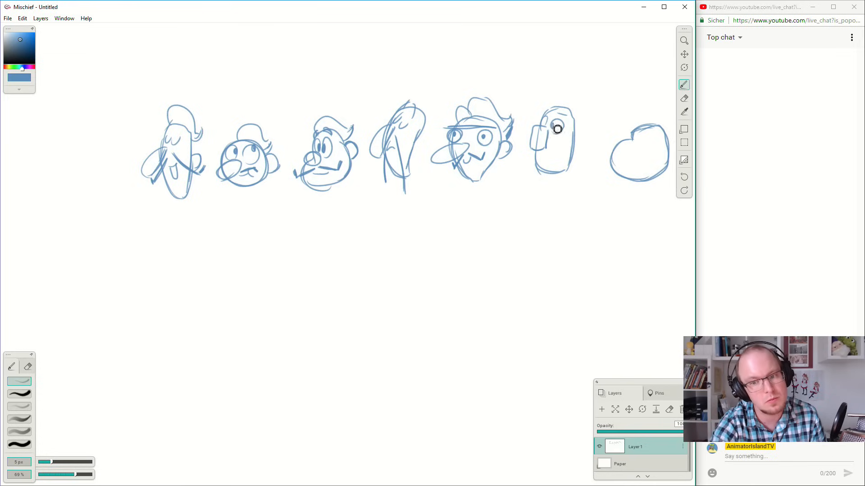
left_click_drag(561, 113, 555, 111)
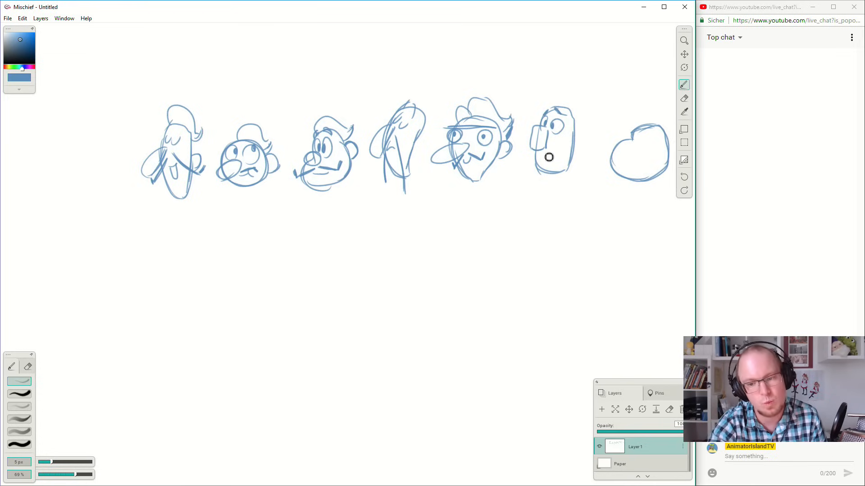
left_click_drag(545, 153, 550, 156)
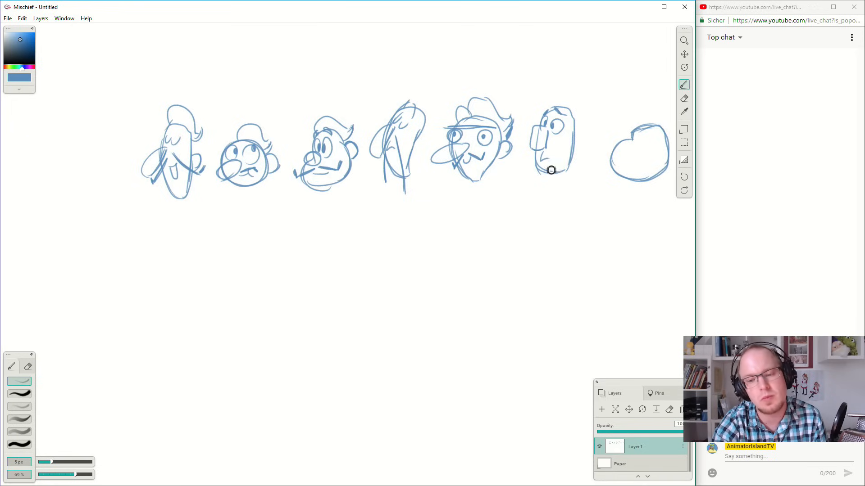
mouse_move(572, 134)
left_mouse_down()
mouse_move(588, 145)
mouse_move(573, 154)
left_mouse_up()
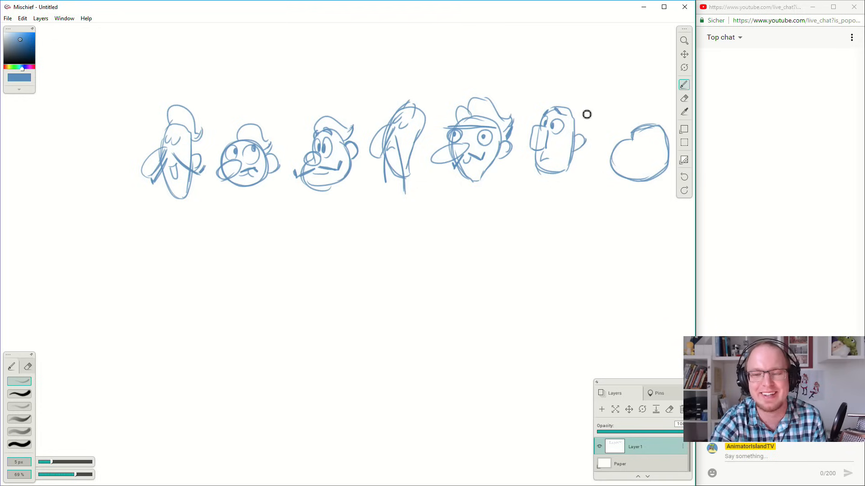
mouse_move(555, 111)
left_mouse_down()
mouse_move(599, 104)
mouse_move(585, 133)
left_mouse_up()
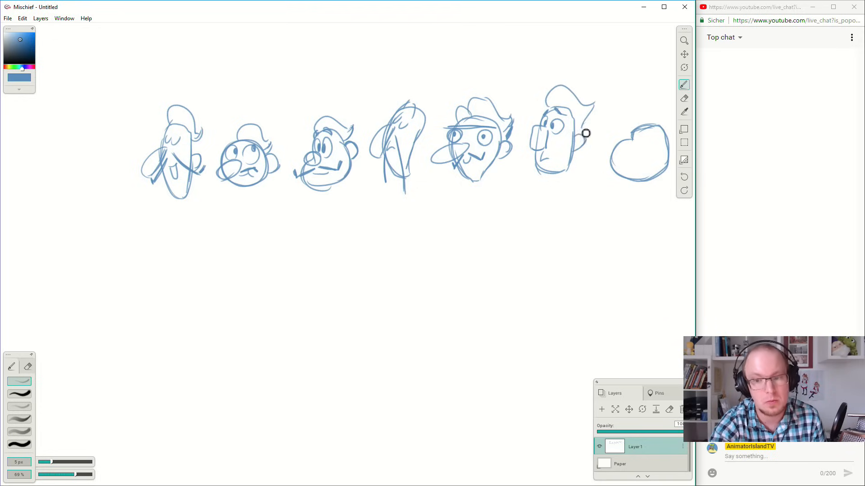
Draw a rounded nose, small eyes, a wide downturned moustache, an ear and short hair on the wide seventh head.
key("space")
left_click_drag(595, 192, 550, 192)
mouse_move(602, 148)
left_mouse_down()
mouse_move(589, 153)
mouse_move(601, 148)
mouse_move(593, 144)
mouse_move(594, 159)
mouse_move(617, 160)
mouse_move(605, 161)
mouse_move(626, 150)
left_mouse_up()
key("ctrl+z")
left_click_drag(589, 126, 636, 127)
left_click_drag(626, 137, 635, 131)
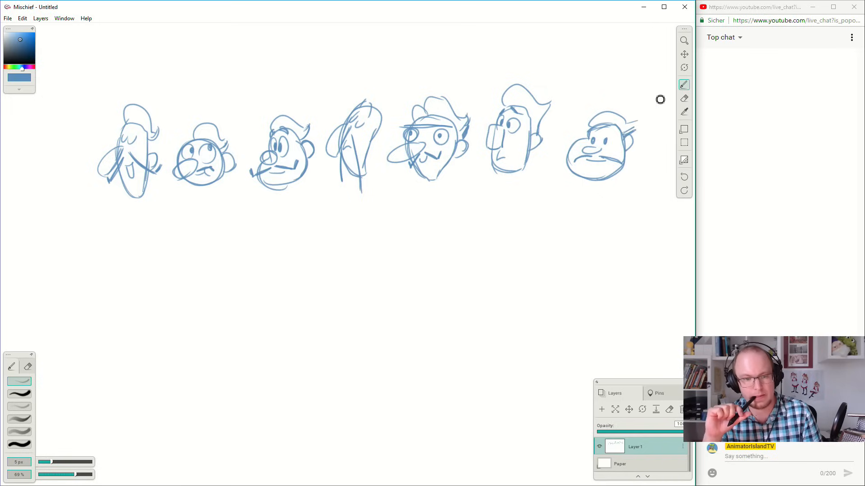
Mark the wide seventh head and the bottom-heavy third head with small arrows at their lower edges.
left_click_drag(554, 191, 564, 185)
left_click_drag(256, 198, 266, 195)
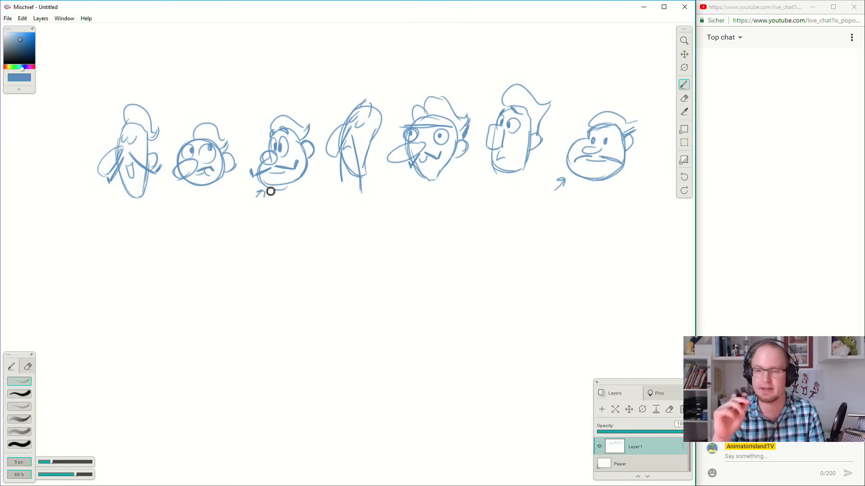
Add a tall flared top hat to the narrow oval head and a short top hat to the round head.
mouse_move(464, 224)
left_mouse_down()
mouse_move(496, 206)
mouse_move(397, 232)
mouse_move(532, 235)
mouse_move(525, 233)
left_mouse_up()
key("b")
mouse_move(174, 108)
left_mouse_down()
mouse_move(222, 129)
mouse_move(169, 106)
mouse_move(212, 126)
mouse_move(190, 116)
mouse_move(198, 74)
left_mouse_up()
mouse_move(186, 122)
left_mouse_down()
mouse_move(195, 72)
mouse_move(232, 85)
mouse_move(205, 122)
left_mouse_up()
left_click_drag(227, 89, 210, 110)
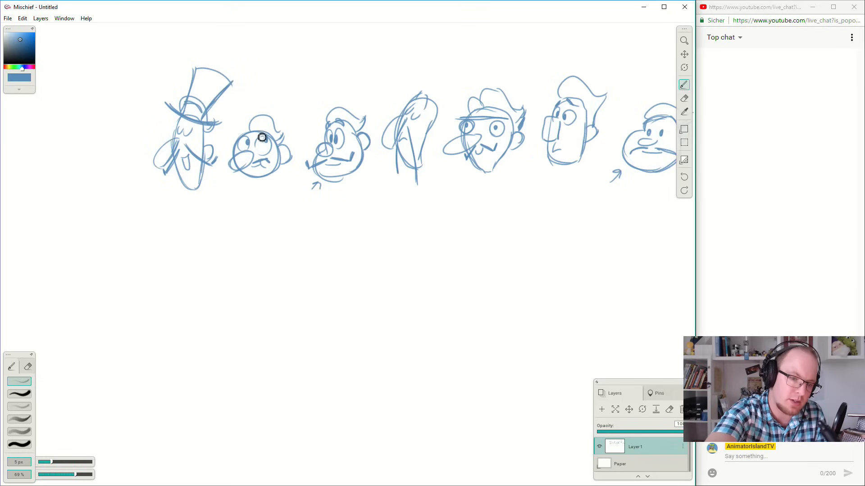
left_click_drag(243, 124, 289, 139)
mouse_move(241, 117)
left_mouse_down()
mouse_move(284, 139)
mouse_move(253, 116)
mouse_move(289, 120)
mouse_move(280, 133)
left_mouse_up()
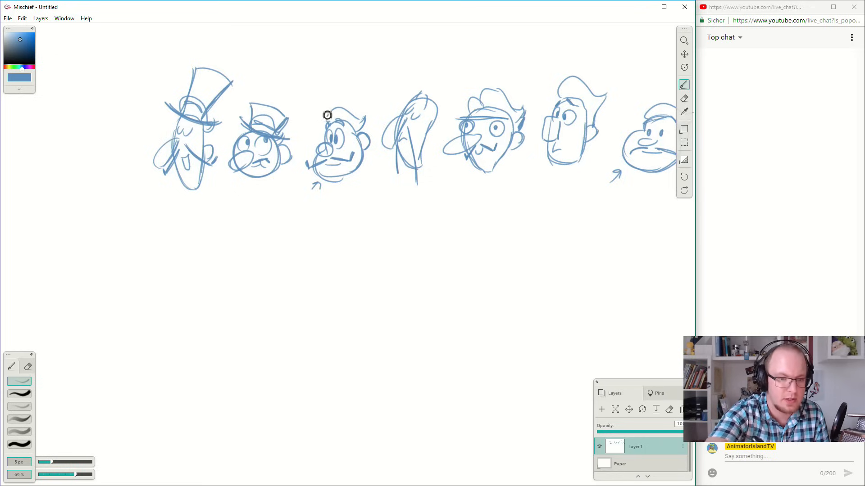
mouse_move(428, 106)
left_mouse_down()
mouse_move(423, 90)
mouse_move(417, 112)
mouse_move(436, 125)
mouse_move(412, 109)
mouse_move(428, 73)
mouse_move(463, 92)
mouse_move(447, 74)
mouse_move(439, 119)
left_mouse_up()
key("ctrl+z")
key("ctrl+z")
key("ctrl+z")
Draw a bottom-heavy head with a flared, striped top hat in the empty space below the wide seventh head.
mouse_move(542, 231)
left_mouse_down()
mouse_move(485, 223)
mouse_move(482, 198)
left_mouse_up()
left_click_drag(582, 189, 557, 212)
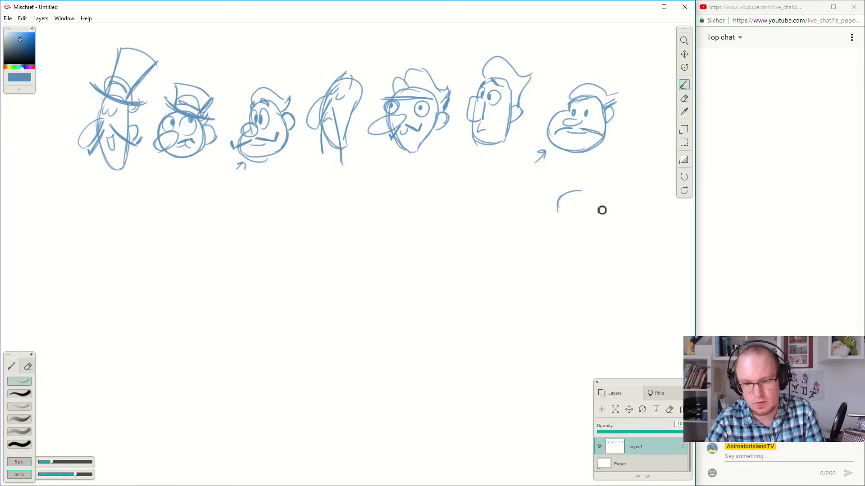
left_click_drag(588, 203, 567, 206)
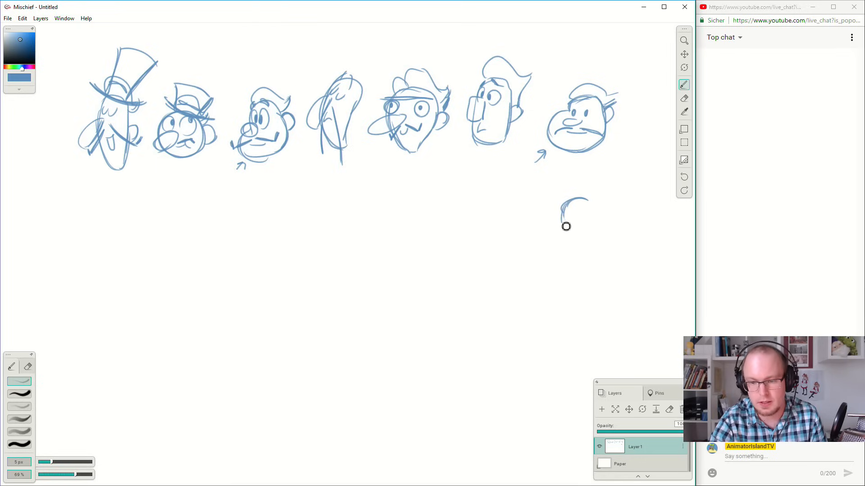
mouse_move(557, 243)
left_mouse_down()
mouse_move(566, 226)
mouse_move(572, 257)
mouse_move(556, 240)
mouse_move(587, 251)
mouse_move(556, 248)
mouse_move(601, 237)
mouse_move(579, 250)
mouse_move(606, 214)
left_mouse_up()
left_click_drag(551, 210, 612, 209)
key("ctrl+z")
mouse_move(612, 209)
left_mouse_down()
mouse_move(563, 208)
mouse_move(558, 186)
mouse_move(599, 182)
mouse_move(603, 202)
mouse_move(608, 179)
mouse_move(598, 206)
left_mouse_up()
mouse_move(557, 183)
left_mouse_down()
mouse_move(565, 209)
mouse_move(569, 194)
mouse_move(575, 199)
mouse_move(598, 192)
left_mouse_up()
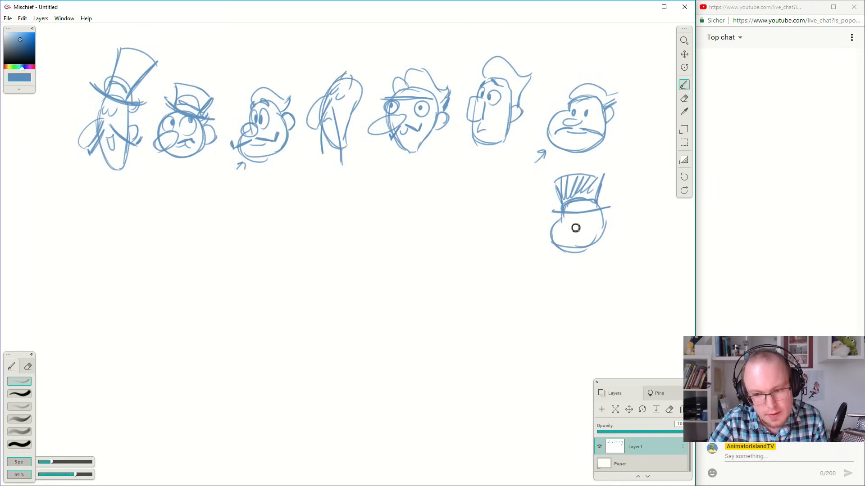
Give the new top-hatted head a narrow nose, half-lidded eyes, a straight thick moustache, an ear and long flowing hair.
mouse_move(569, 236)
left_mouse_down()
mouse_move(580, 222)
mouse_move(576, 228)
mouse_move(568, 217)
mouse_move(593, 221)
left_mouse_up()
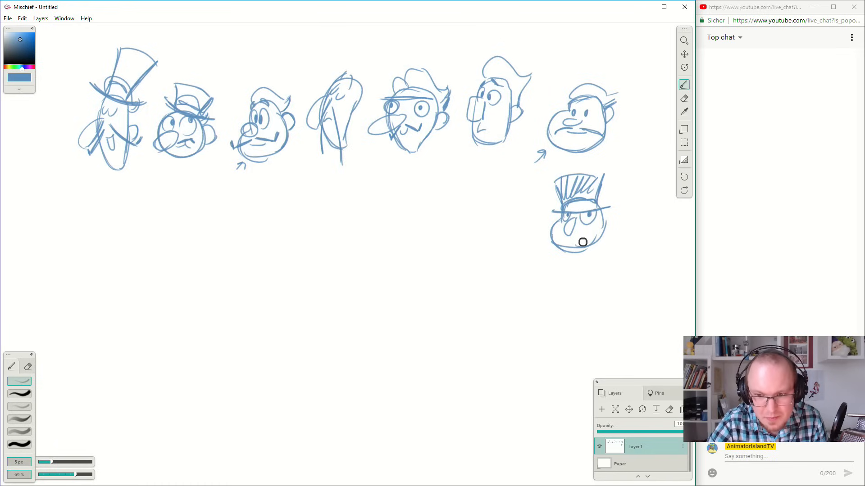
mouse_move(563, 233)
left_mouse_down()
mouse_move(553, 247)
mouse_move(603, 233)
left_mouse_up()
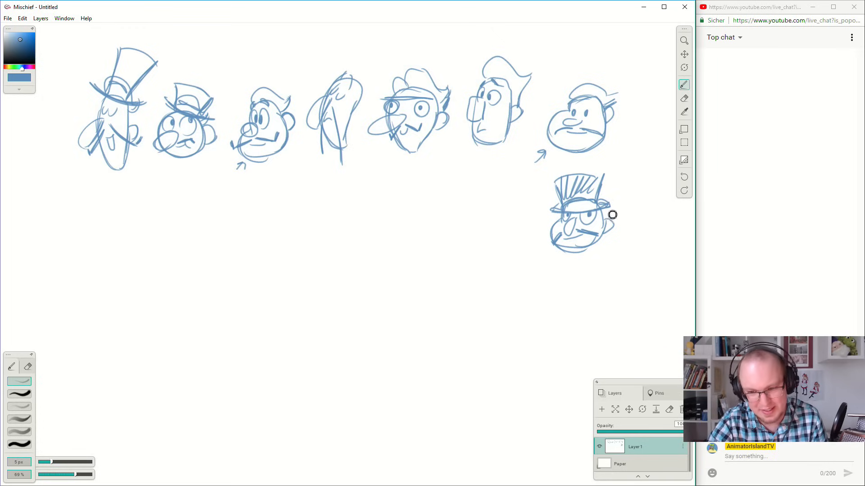
mouse_move(612, 206)
left_mouse_down()
mouse_move(627, 237)
mouse_move(612, 248)
mouse_move(611, 239)
mouse_move(631, 239)
left_mouse_up()
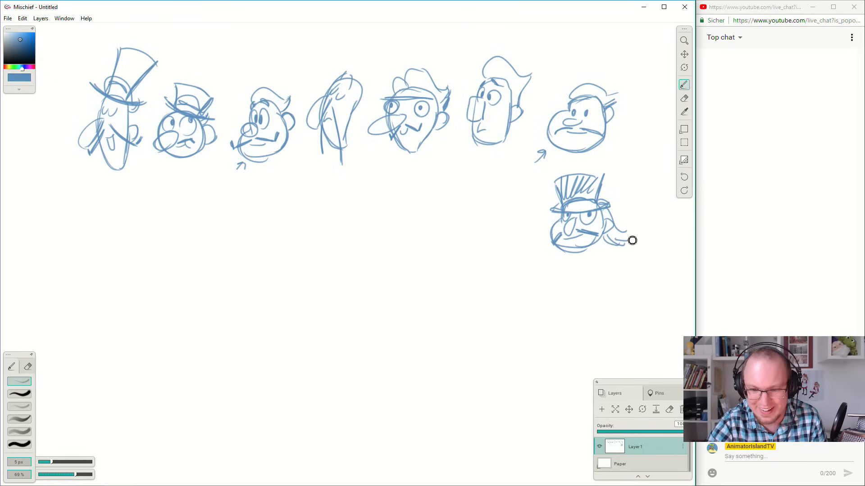
left_click_drag(550, 242, 544, 247)
mouse_move(554, 247)
left_mouse_down()
mouse_move(545, 255)
mouse_move(553, 255)
left_mouse_up()
left_click_drag(563, 250, 555, 257)
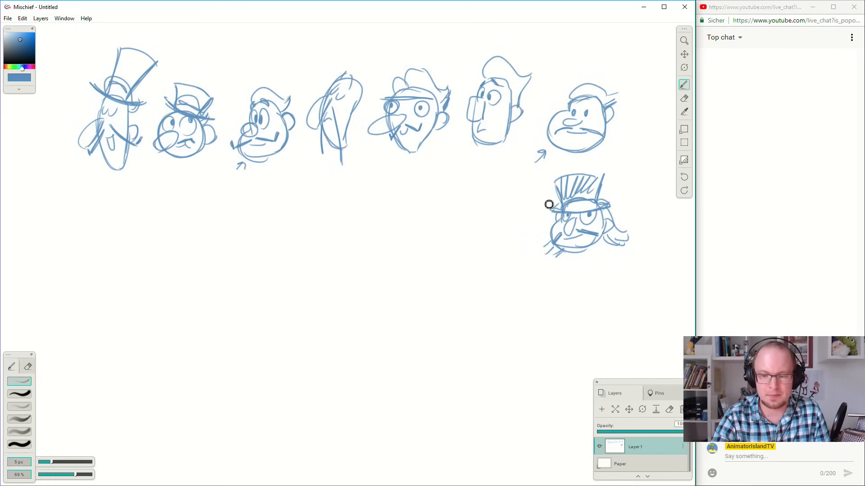
Draw a round head with a tall, narrow striped hat beside the first top-hatted head in the second row.
mouse_move(468, 210)
left_mouse_down()
mouse_move(483, 257)
mouse_move(502, 241)
mouse_move(503, 223)
mouse_move(480, 216)
mouse_move(512, 216)
left_mouse_up()
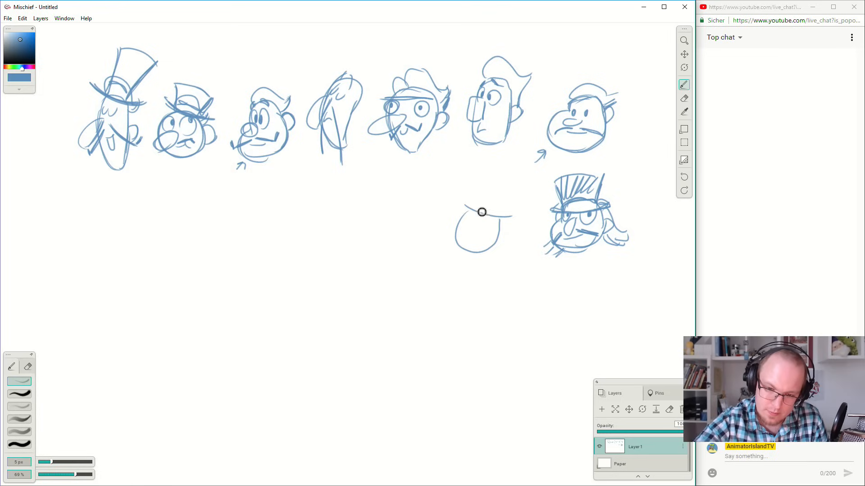
key("ctrl+z")
mouse_move(501, 223)
left_mouse_down()
mouse_move(466, 209)
mouse_move(503, 210)
mouse_move(474, 202)
mouse_move(498, 213)
mouse_move(483, 207)
mouse_move(487, 180)
mouse_move(501, 210)
mouse_move(512, 180)
mouse_move(489, 196)
left_mouse_up()
key("ctrl+z")
left_click_drag(496, 171, 496, 195)
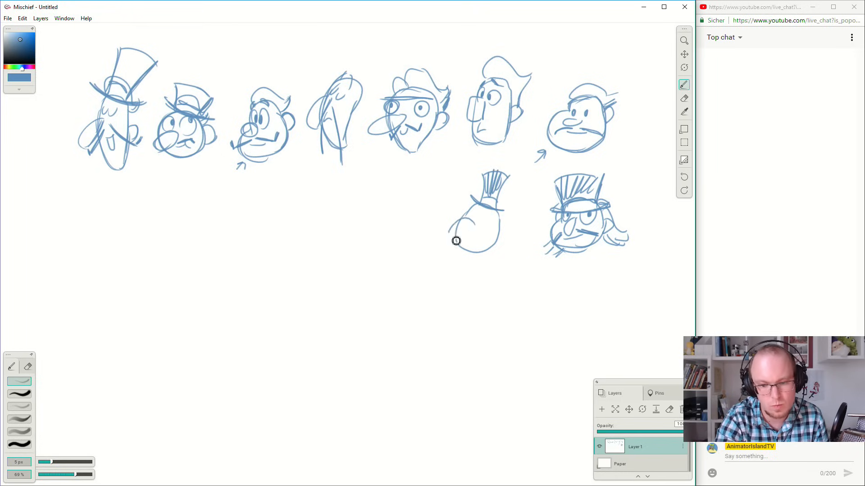
Add a long pointed nose, oval eyes, a curled moustache, an ear and hair tufts to the narrow-hatted round head.
mouse_move(471, 208)
left_mouse_down()
mouse_move(475, 229)
mouse_move(495, 220)
mouse_move(480, 220)
mouse_move(450, 245)
mouse_move(473, 232)
mouse_move(509, 249)
mouse_move(506, 240)
mouse_move(446, 255)
left_mouse_up()
key("ctrl+z")
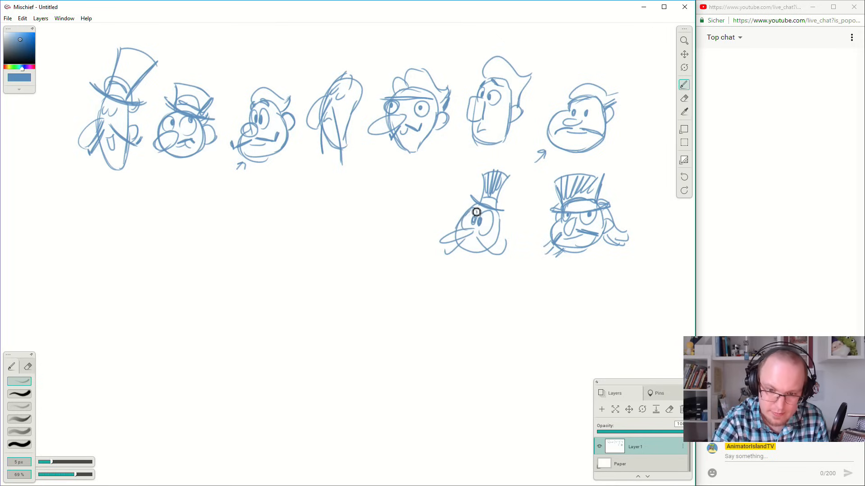
left_click_drag(501, 226, 498, 237)
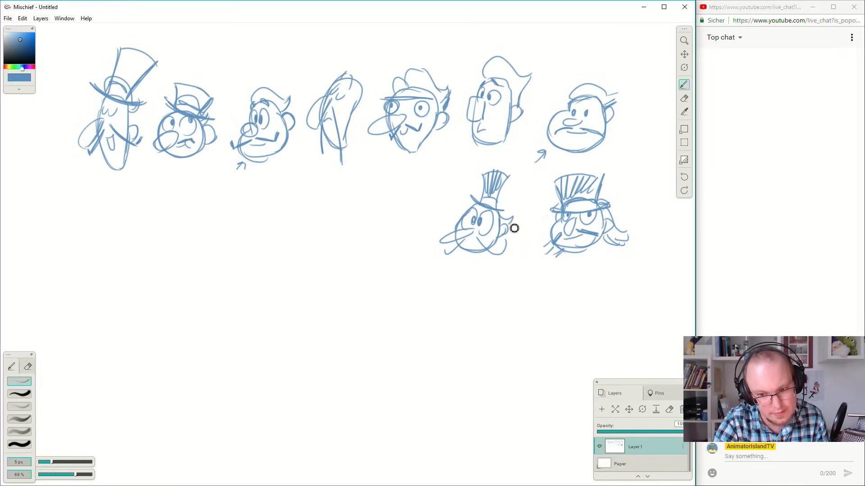
left_click_drag(513, 212, 508, 229)
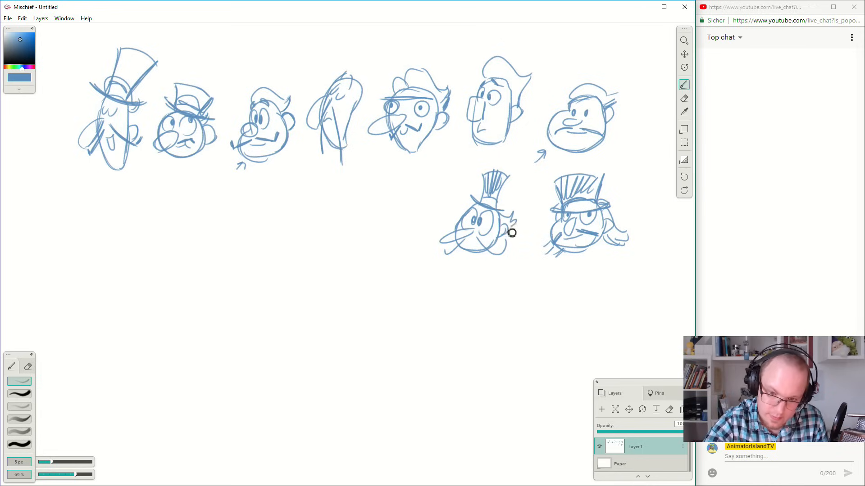
left_click_drag(470, 208, 460, 216)
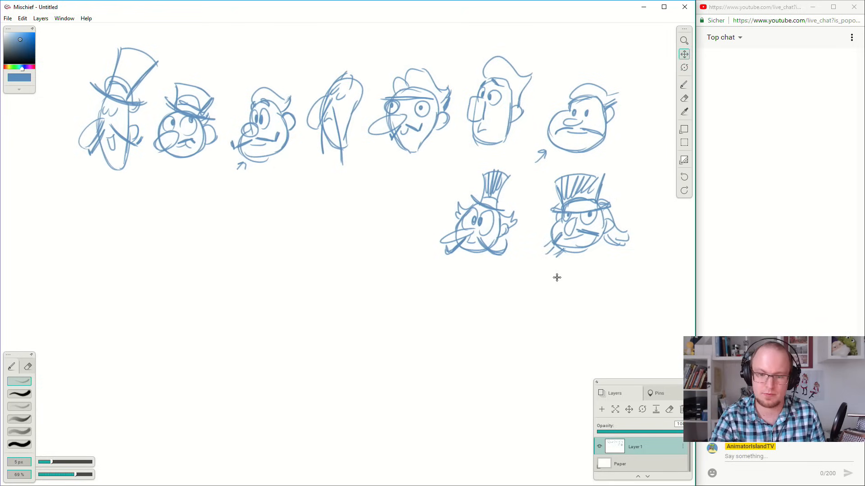
Draw a wide-jawed head with a large nose, close-set eyes and a big upturned moustache below the narrow-hatted head.
left_click_drag(556, 276, 571, 266)
mouse_move(477, 301)
left_mouse_down()
mouse_move(518, 294)
mouse_move(500, 338)
mouse_move(528, 317)
mouse_move(503, 293)
mouse_move(471, 319)
mouse_move(510, 325)
left_mouse_up()
key("ctrl+z")
key("ctrl+z")
mouse_move(468, 307)
left_mouse_down()
mouse_move(504, 313)
mouse_move(477, 328)
mouse_move(520, 320)
left_mouse_up()
mouse_move(492, 289)
left_mouse_down()
mouse_move(520, 301)
mouse_move(519, 330)
mouse_move(504, 289)
mouse_move(488, 310)
mouse_move(495, 289)
mouse_move(508, 306)
mouse_move(503, 298)
mouse_move(488, 323)
mouse_move(501, 299)
mouse_move(526, 292)
left_mouse_up()
key("ctrl+z")
key("ctrl+z")
left_click_drag(475, 305, 467, 282)
key("ctrl+z")
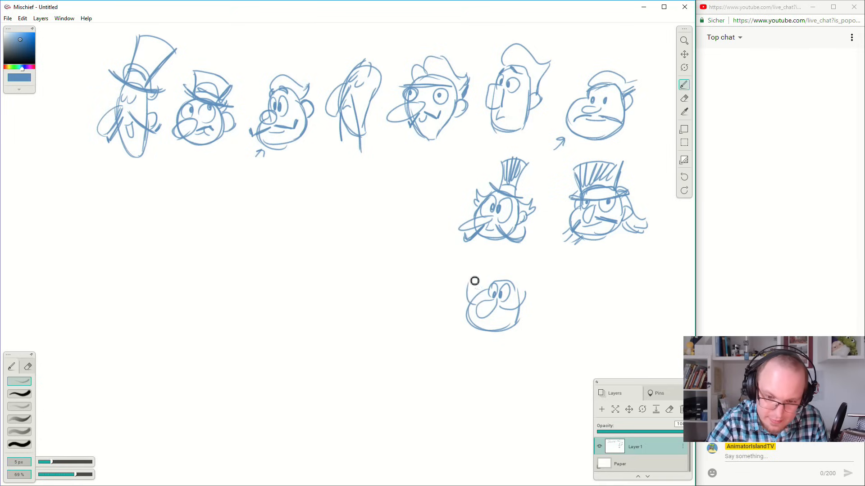
Add an ear, a small mouth and a single hair curl to the head with the upturned moustache, trying out other hair lines.
mouse_move(516, 314)
left_mouse_down()
mouse_move(525, 299)
mouse_move(526, 312)
left_mouse_up()
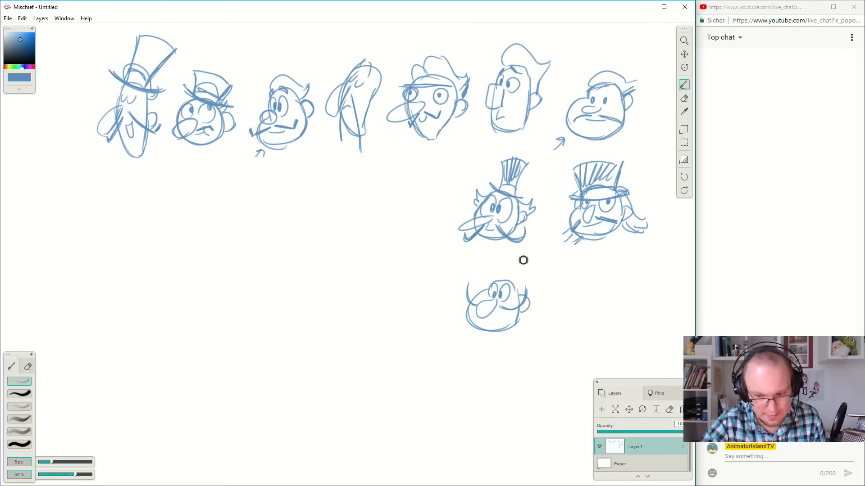
mouse_move(493, 282)
left_mouse_down()
mouse_move(506, 263)
mouse_move(530, 264)
mouse_move(527, 287)
mouse_move(524, 262)
mouse_move(531, 304)
left_mouse_up()
key("ctrl+z")
key("ctrl+z")
mouse_move(495, 283)
left_mouse_down()
mouse_move(553, 304)
mouse_move(531, 306)
left_mouse_up()
key("ctrl+z")
mouse_move(494, 282)
left_mouse_down()
mouse_move(514, 279)
mouse_move(506, 270)
left_mouse_up()
key("ctrl+z")
key("ctrl+z")
key("ctrl+z")
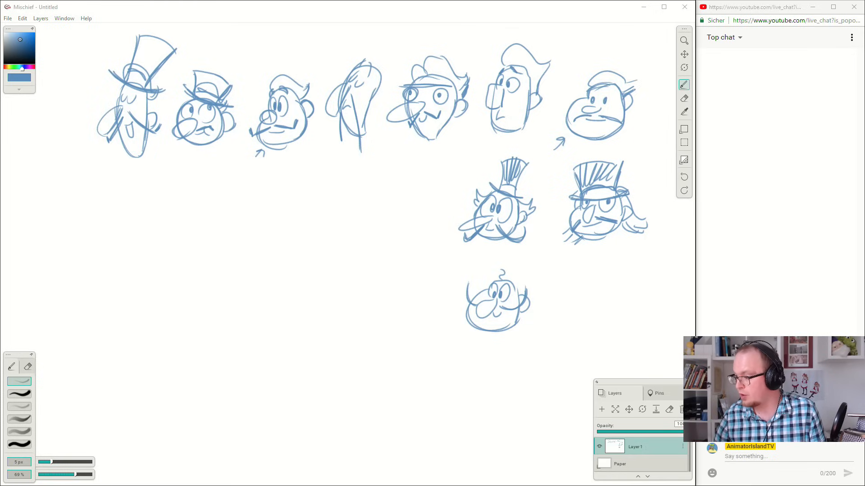
left_click_drag(864, 198, 864, 270)
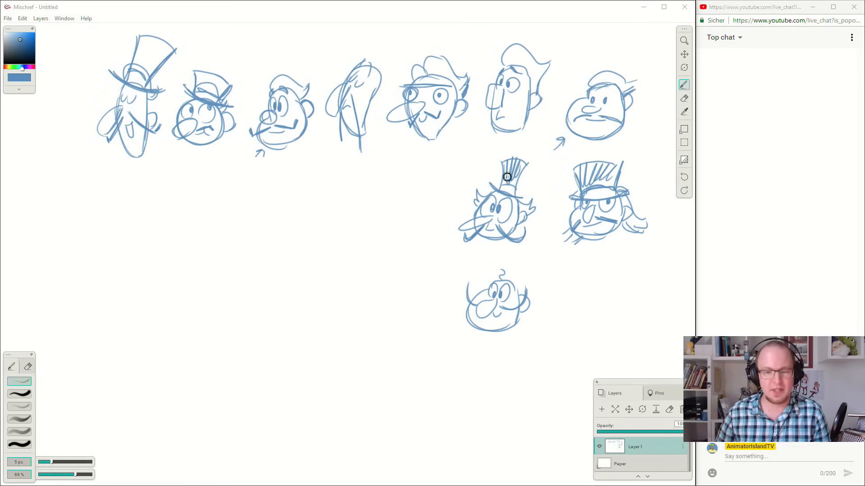
left_click(552, 9)
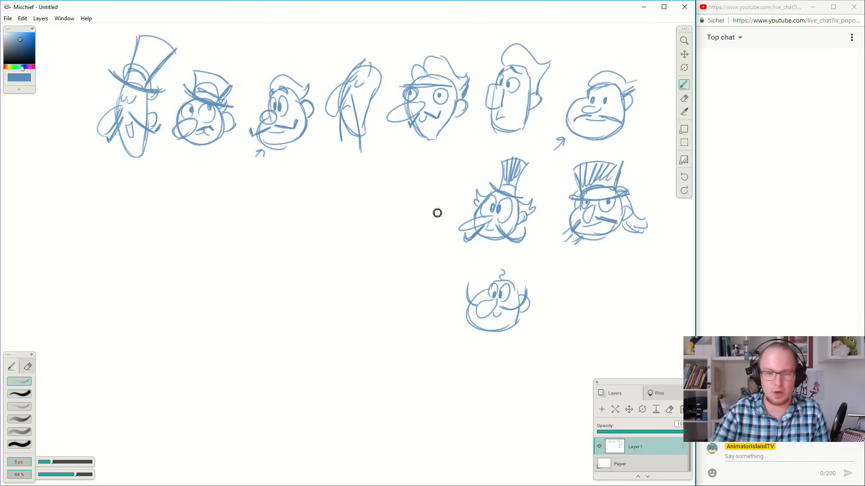
left_click_drag(392, 226, 417, 282)
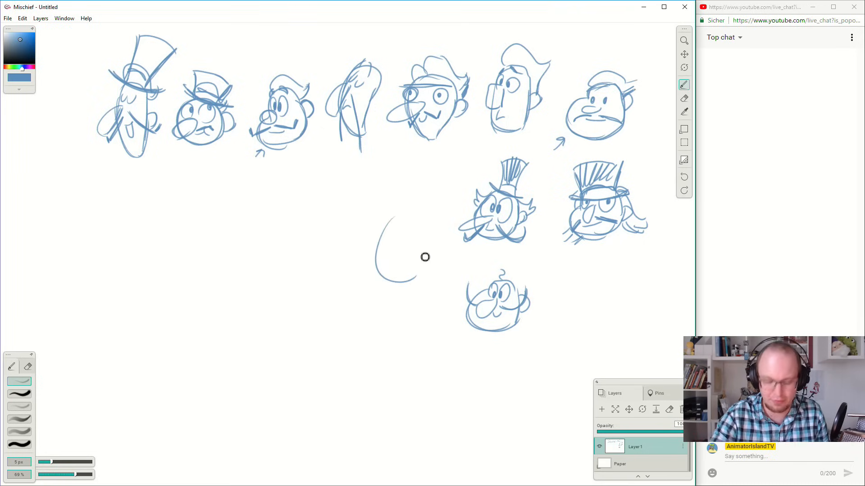
key("ctrl+z")
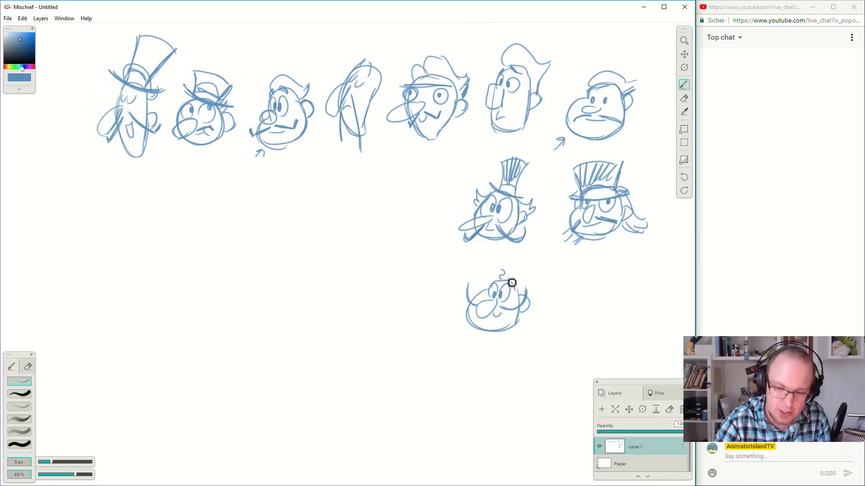
mouse_move(373, 227)
left_mouse_down()
mouse_move(391, 287)
mouse_move(406, 243)
mouse_move(387, 262)
left_mouse_up()
key("ctrl+z")
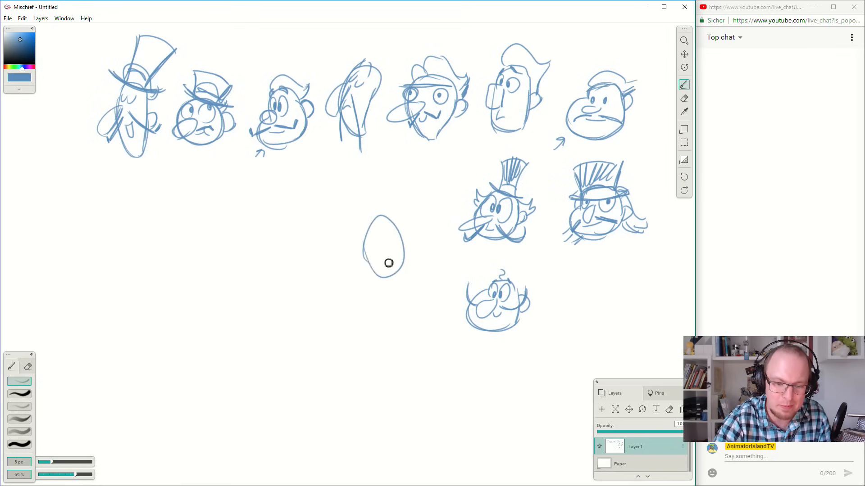
key("ctrl+z")
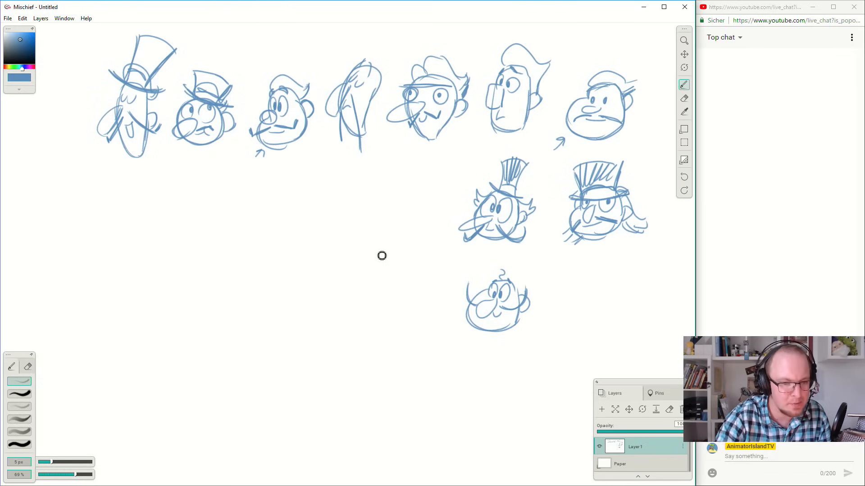
Sketch a rounded head with oval eyes, a small nose and a wavy drooping moustache in the space beside the narrow-hatted head.
mouse_move(369, 214)
left_mouse_down()
mouse_move(356, 225)
mouse_move(360, 265)
mouse_move(399, 251)
mouse_move(396, 227)
mouse_move(364, 233)
mouse_move(380, 235)
left_mouse_up()
key("ctrl+z")
key("ctrl+z")
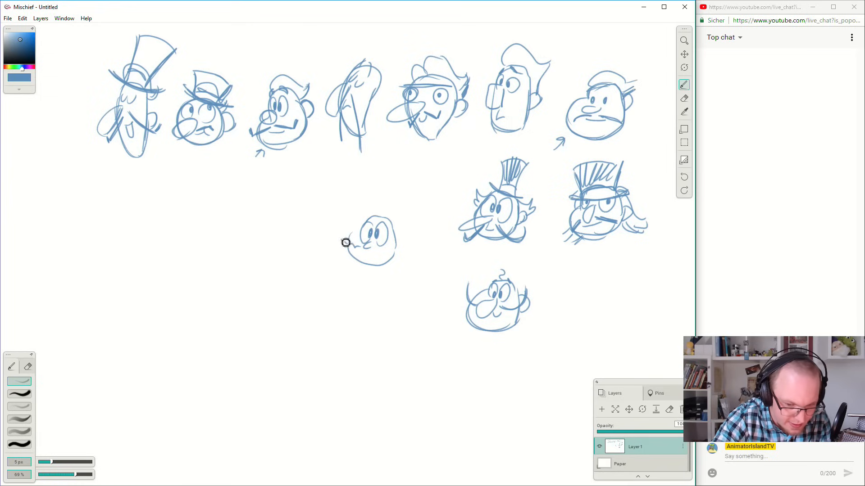
left_click_drag(351, 251, 391, 258)
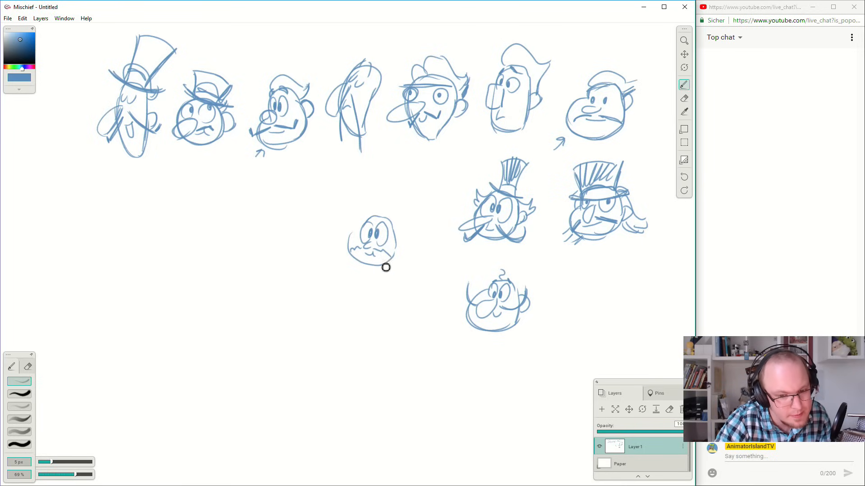
Complete the wavy-moustached head with an ear, a cheek line and a swept-back quiff.
left_click_drag(396, 234, 403, 244)
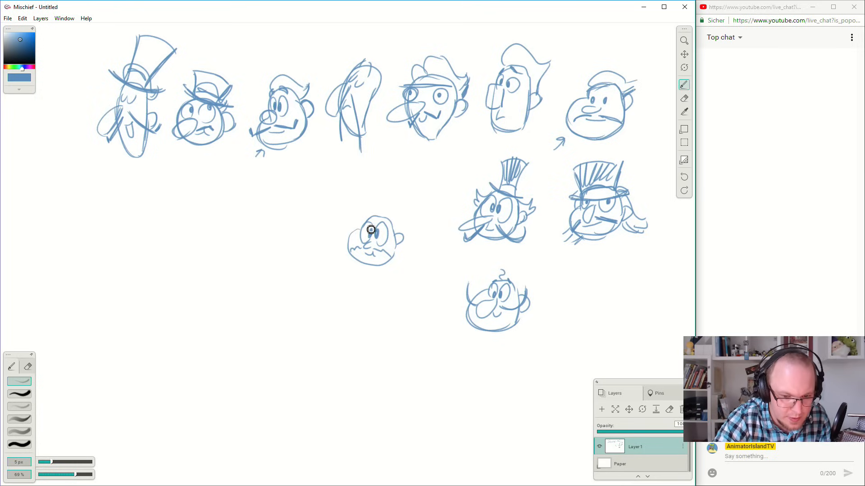
left_click_drag(350, 237, 358, 231)
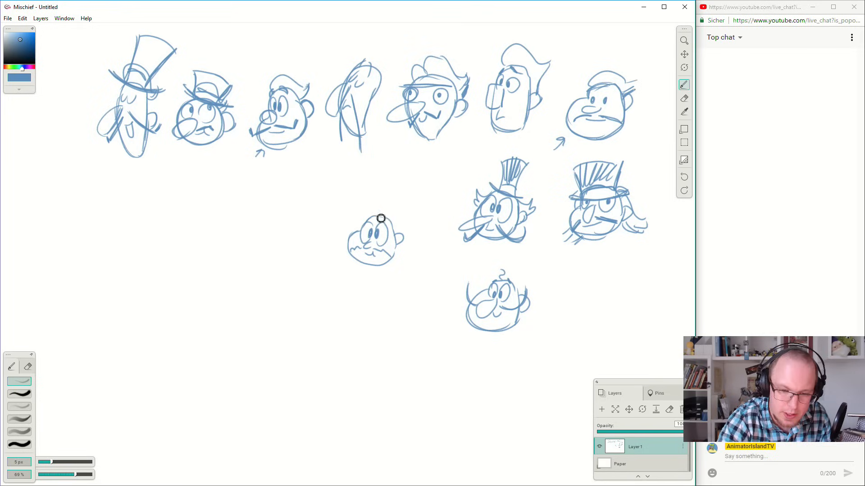
mouse_move(368, 217)
left_mouse_down()
mouse_move(401, 225)
mouse_move(408, 215)
mouse_move(394, 208)
mouse_move(406, 221)
left_mouse_up()
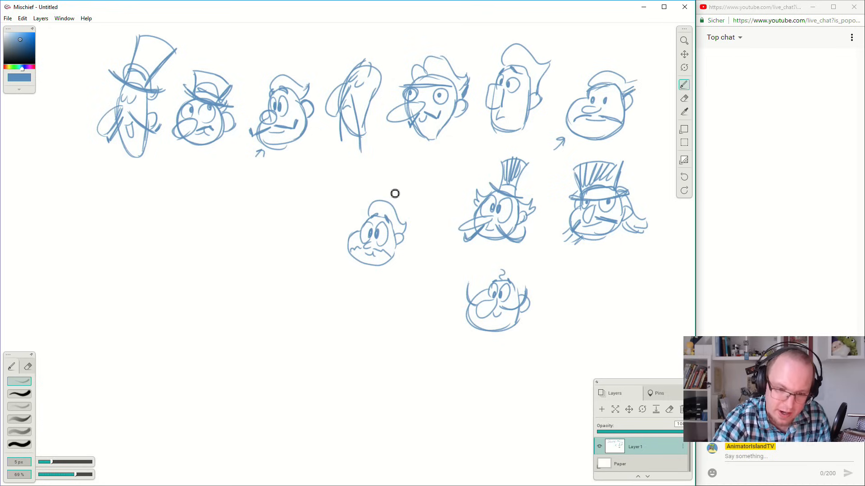
Draw a wide-cheeked head below it with a very tall pompadour, oval eyes, an ear and a tiny wavy moustache.
mouse_move(384, 300)
left_mouse_down()
mouse_move(356, 329)
mouse_move(361, 320)
mouse_move(357, 351)
mouse_move(347, 334)
mouse_move(370, 355)
mouse_move(361, 355)
mouse_move(382, 356)
mouse_move(396, 331)
mouse_move(373, 280)
mouse_move(411, 303)
mouse_move(400, 304)
mouse_move(401, 338)
mouse_move(368, 336)
mouse_move(360, 326)
mouse_move(384, 313)
mouse_move(361, 309)
left_mouse_up()
key("ctrl+z")
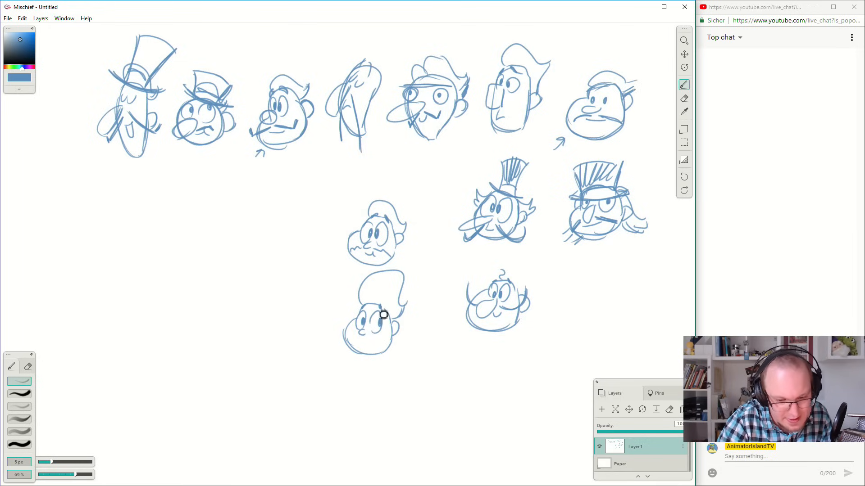
left_click_drag(360, 342, 368, 336)
left_click_drag(368, 340, 368, 343)
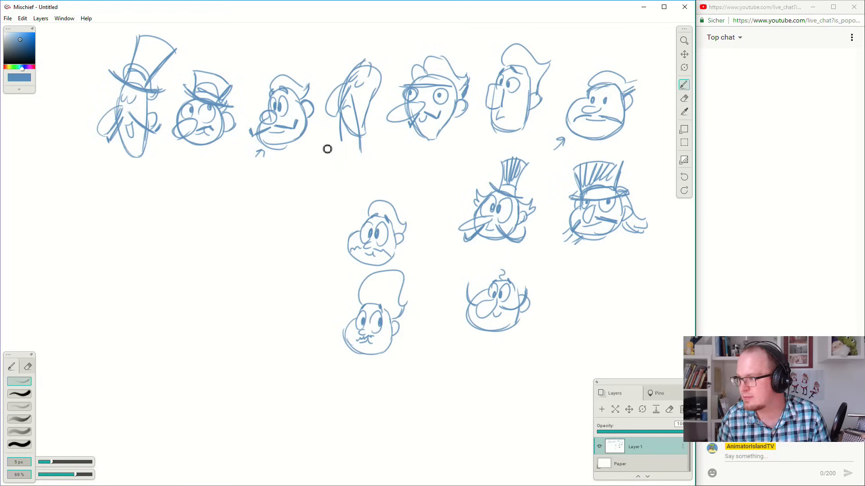
mouse_move(428, 179)
left_mouse_down()
mouse_move(427, 222)
mouse_move(550, 204)
mouse_move(554, 215)
left_mouse_up()
key("ctrl+z")
key("space")
mouse_move(407, 254)
left_mouse_down()
mouse_move(447, 214)
mouse_move(456, 244)
mouse_move(416, 223)
left_mouse_up()
key("ctrl+z")
key("ctrl+z")
key("space")
left_click_drag(528, 205, 468, 200)
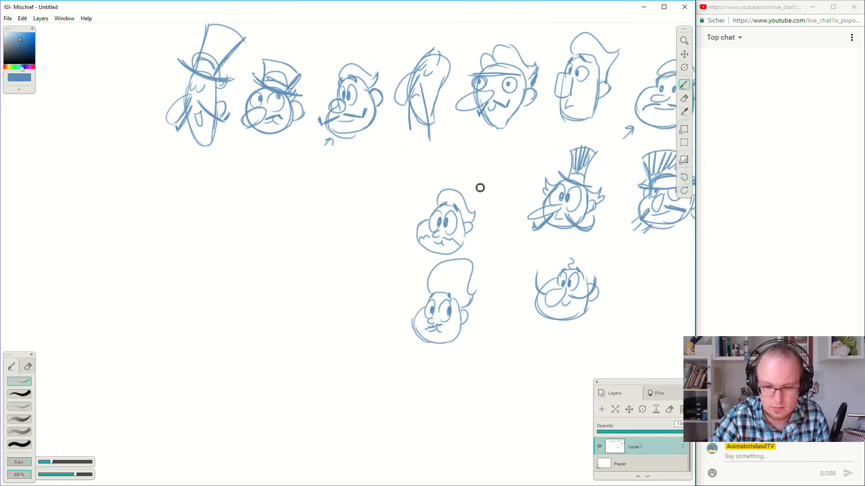
left_click_drag(331, 218, 331, 224)
key("ctrl+z")
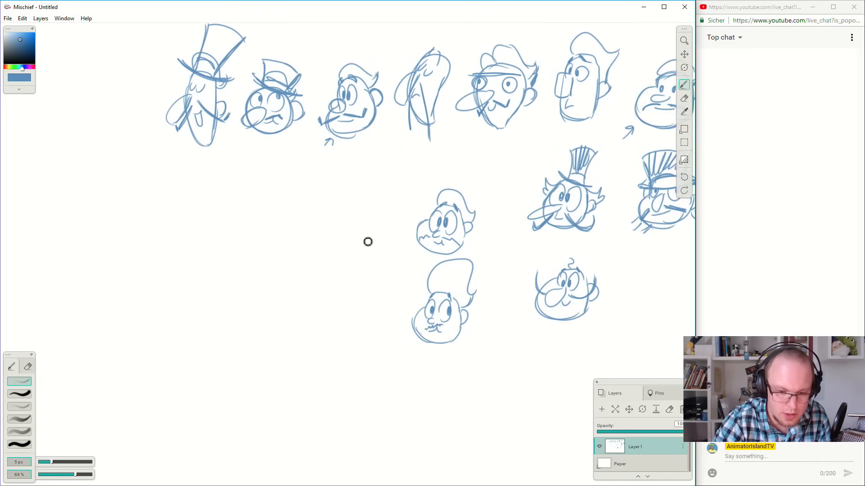
Sketch a round head with oval eyes and a small nose in the space below the big-nosed head with the hair curl.
key("space")
left_click_drag(523, 267, 545, 238)
left_click_drag(491, 229, 475, 228)
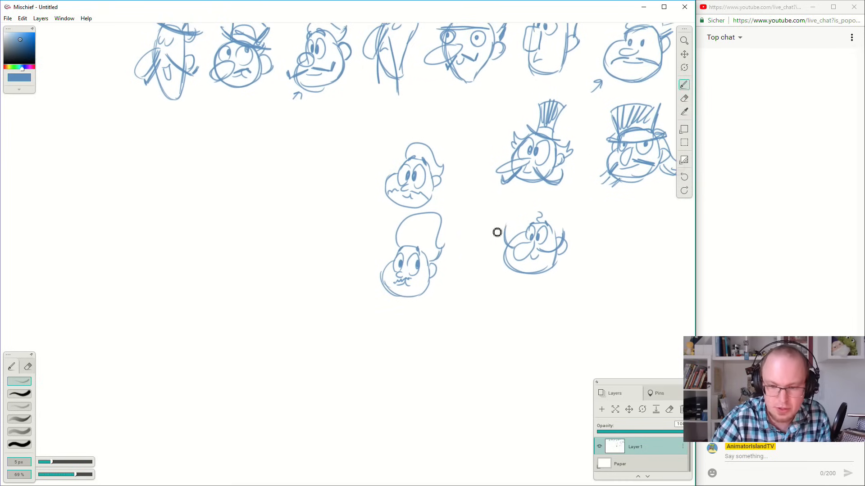
mouse_move(449, 302)
left_mouse_down()
mouse_move(494, 333)
mouse_move(483, 309)
left_mouse_up()
key("ctrl+z")
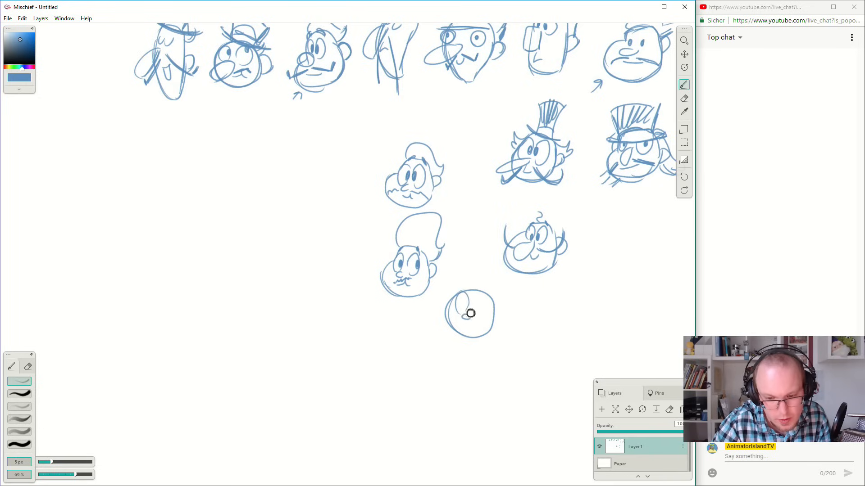
left_click_drag(480, 297, 479, 314)
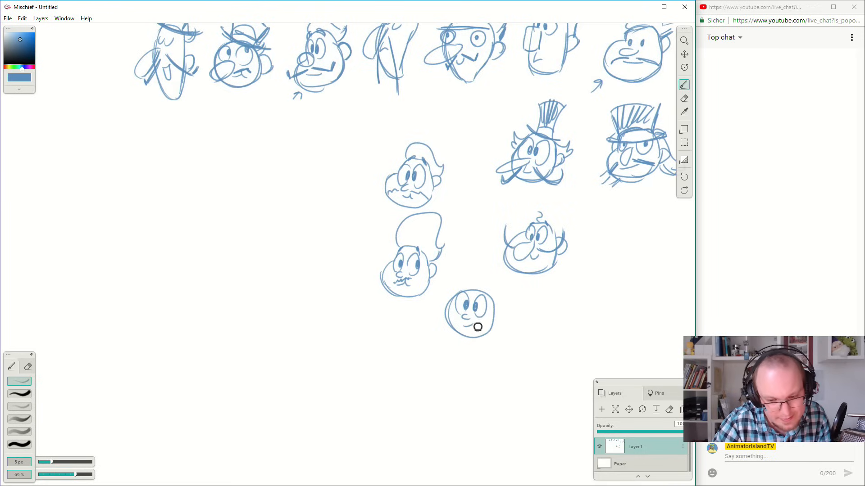
Try a short upturned moustache and a drooping variant on the new round head.
mouse_move(462, 323)
left_mouse_down()
mouse_move(475, 322)
mouse_move(446, 298)
left_mouse_up()
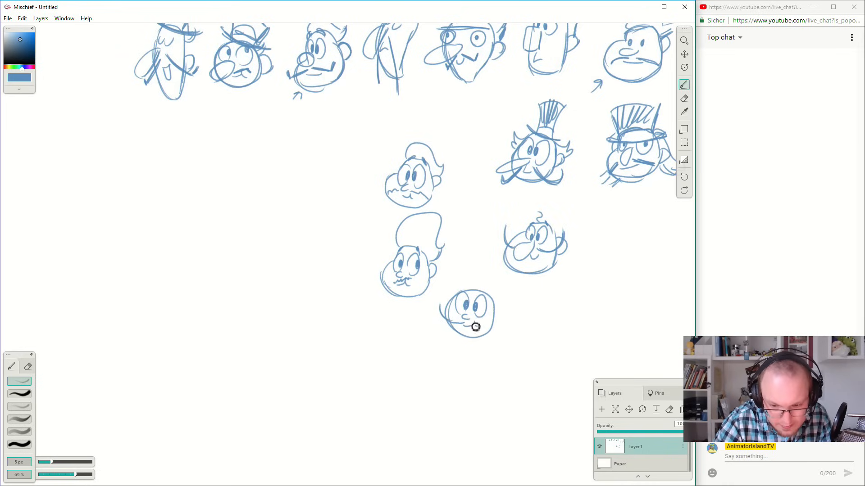
left_click_drag(495, 325, 510, 306)
key("ctrl+z")
key("ctrl+z")
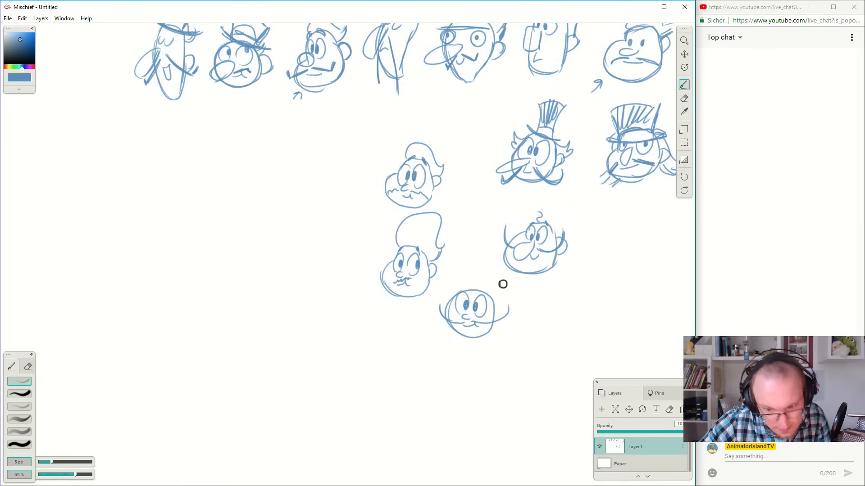
key("ctrl+z")
key("ctrl+z")
key("ctrl+z")
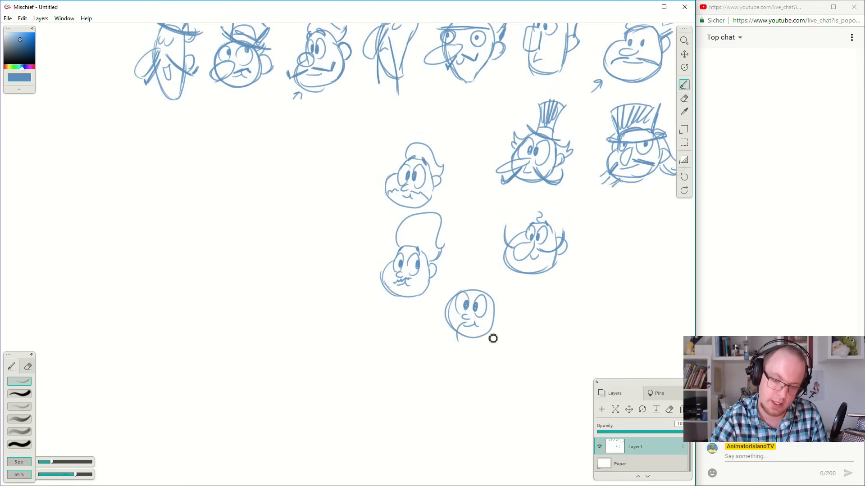
Give the round head a thin, wide moustache whose long ends sweep upward past both sides of the face.
left_click_drag(466, 334, 441, 304)
left_click_drag(487, 324, 505, 304)
key("ctrl+z")
key("ctrl+z")
mouse_move(472, 326)
left_mouse_down()
mouse_move(508, 314)
mouse_move(524, 277)
mouse_move(470, 287)
mouse_move(503, 299)
mouse_move(482, 296)
mouse_move(476, 261)
mouse_move(501, 278)
left_mouse_up()
key("ctrl+z")
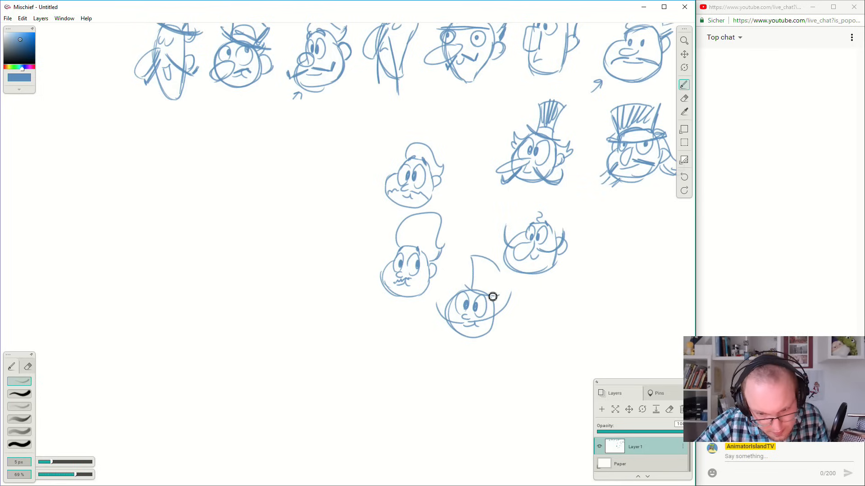
Replace the tall hair outline on the wide-moustached head with a small swept-back quiff and add an ear.
key("ctrl+z")
key("ctrl+z")
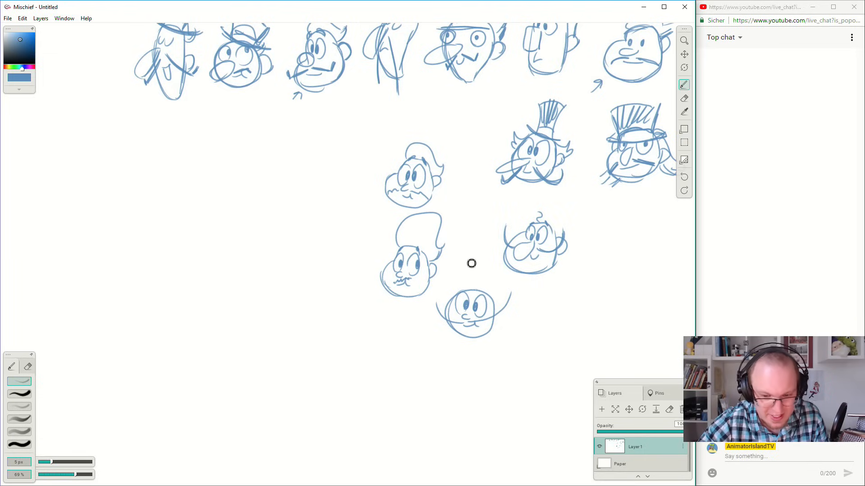
left_click_drag(468, 289, 500, 295)
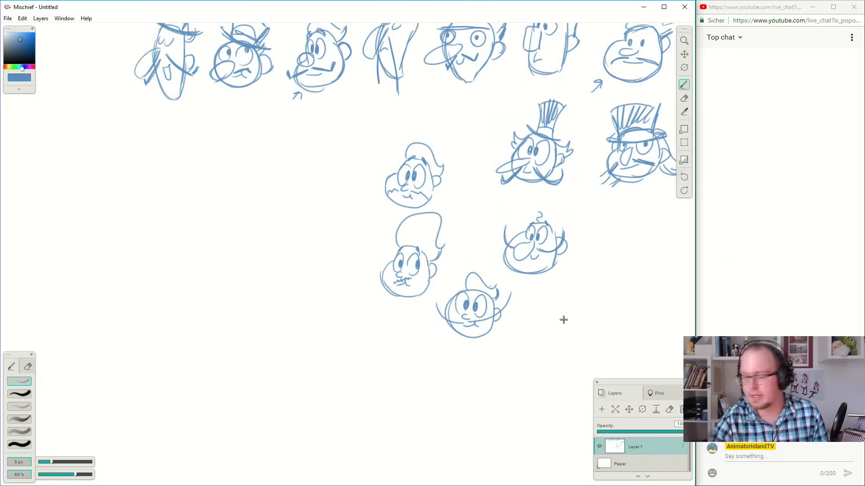
Sketch a round-cheeked head beneath the wide-moustached one, with oval eyes, a small nose and a long upturned moustache.
left_click_drag(563, 320, 569, 283)
mouse_move(473, 292)
left_mouse_down()
mouse_move(454, 313)
mouse_move(456, 337)
mouse_move(452, 318)
mouse_move(467, 339)
mouse_move(451, 322)
mouse_move(485, 339)
mouse_move(469, 339)
mouse_move(494, 322)
mouse_move(468, 288)
left_mouse_up()
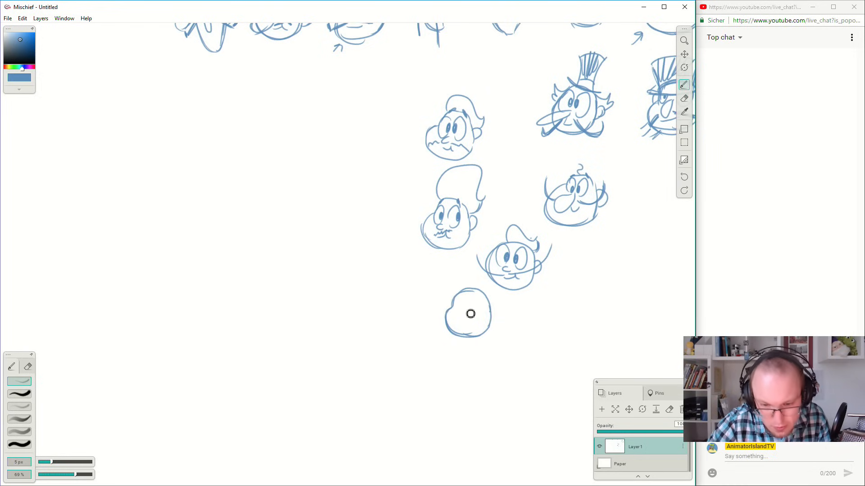
mouse_move(464, 296)
left_mouse_down()
mouse_move(458, 313)
mouse_move(478, 315)
left_mouse_up()
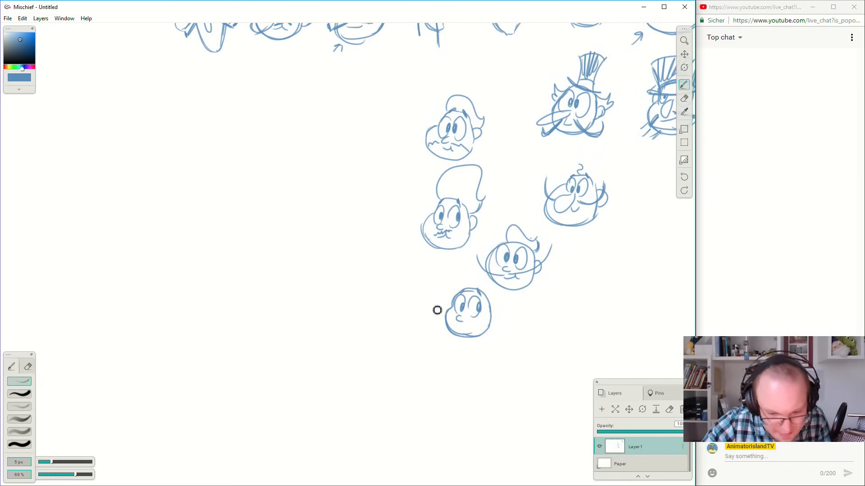
left_click_drag(445, 327, 430, 293)
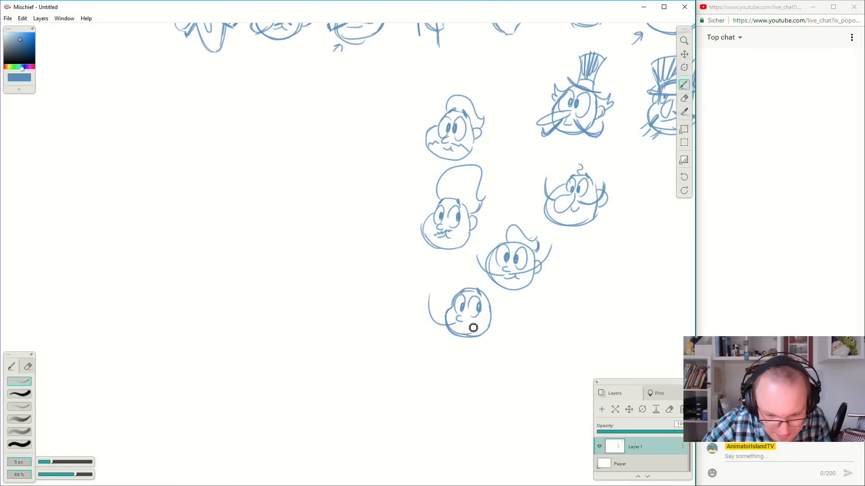
key("ctrl+z")
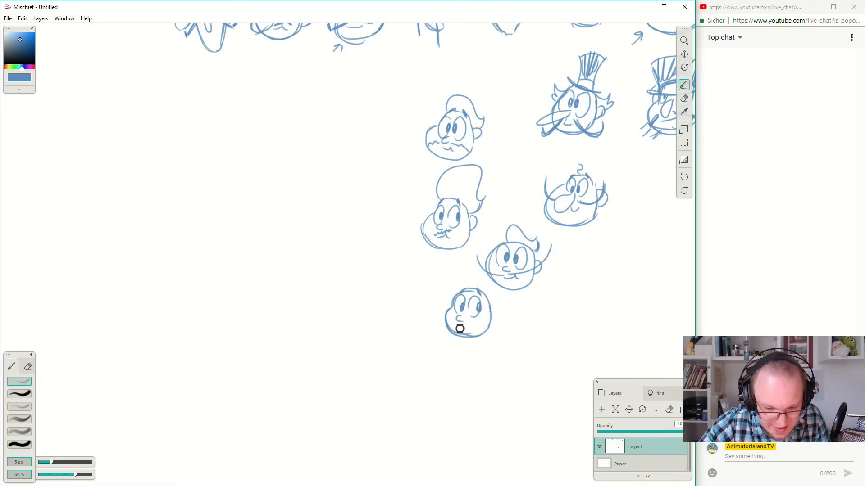
left_click_drag(447, 332, 438, 299)
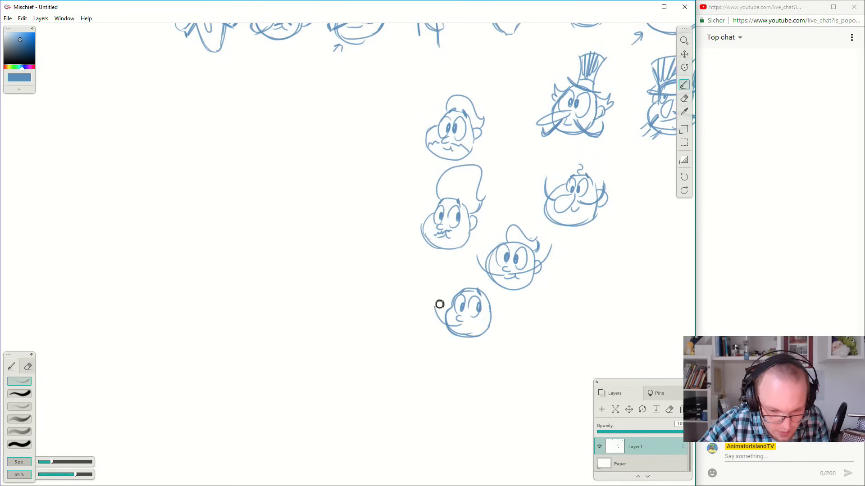
left_click_drag(472, 329, 501, 312)
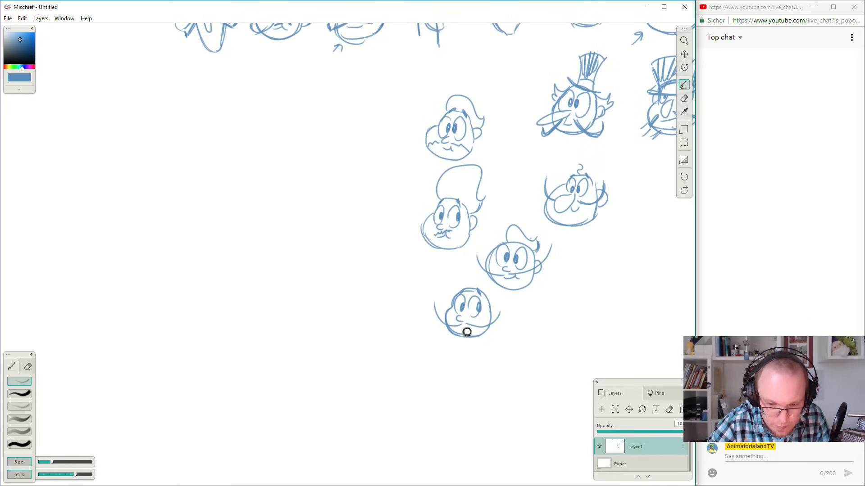
Add a small dark mouth mark, a darkly shaded swept-back quiff with sideburn, and an ear to the same head.
left_click_drag(464, 329, 469, 334)
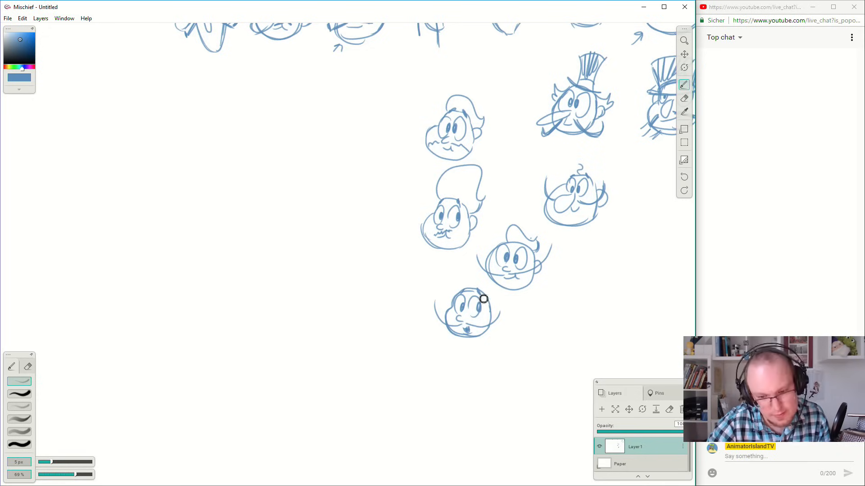
left_click_drag(506, 315, 508, 303)
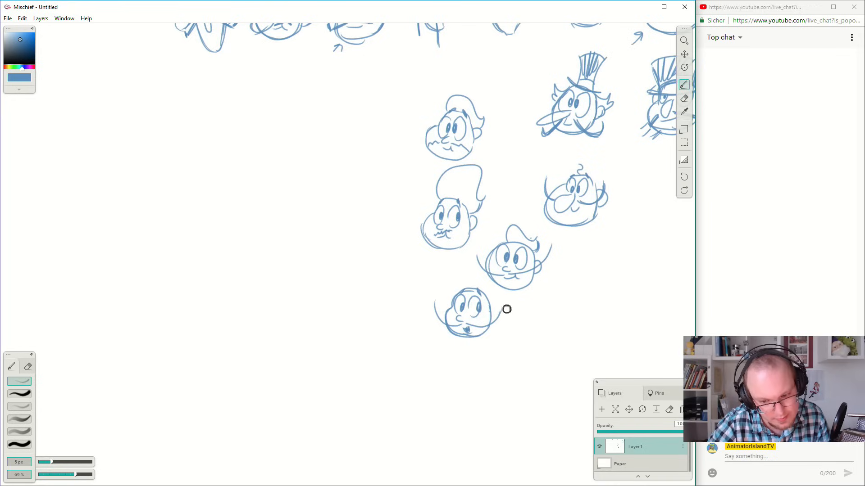
mouse_move(462, 289)
left_mouse_down()
mouse_move(467, 282)
mouse_move(493, 289)
left_mouse_up()
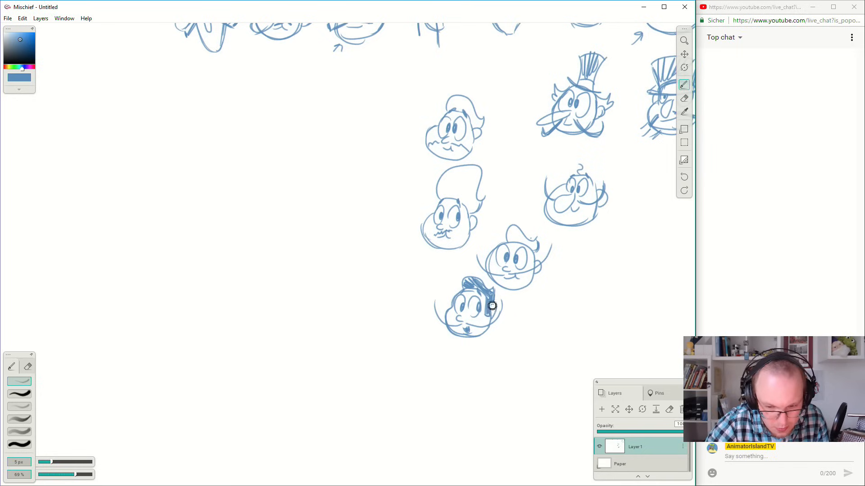
mouse_move(492, 302)
left_mouse_down()
mouse_move(495, 277)
mouse_move(466, 293)
mouse_move(462, 286)
mouse_move(482, 275)
mouse_move(464, 280)
mouse_move(466, 291)
mouse_move(480, 282)
mouse_move(493, 284)
left_mouse_up()
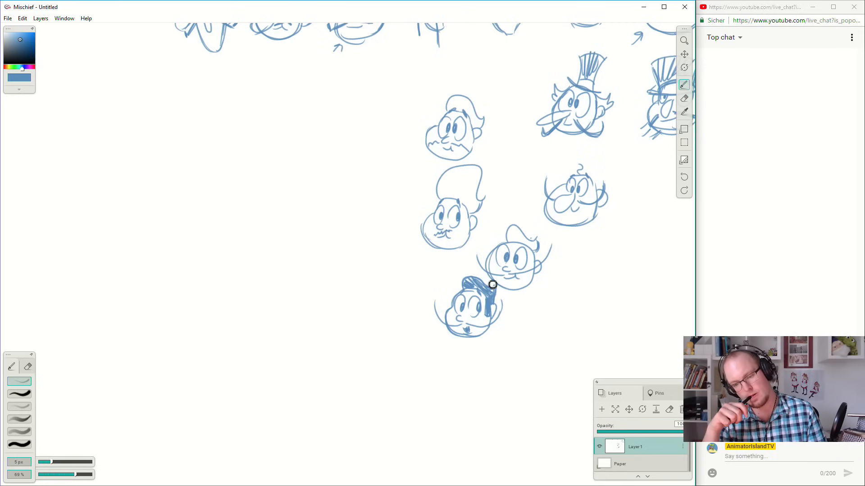
Sketch another round-cheeked head beside the wide-moustached one, with oval eyes, a small nose and an ear.
left_click_drag(569, 272, 580, 274)
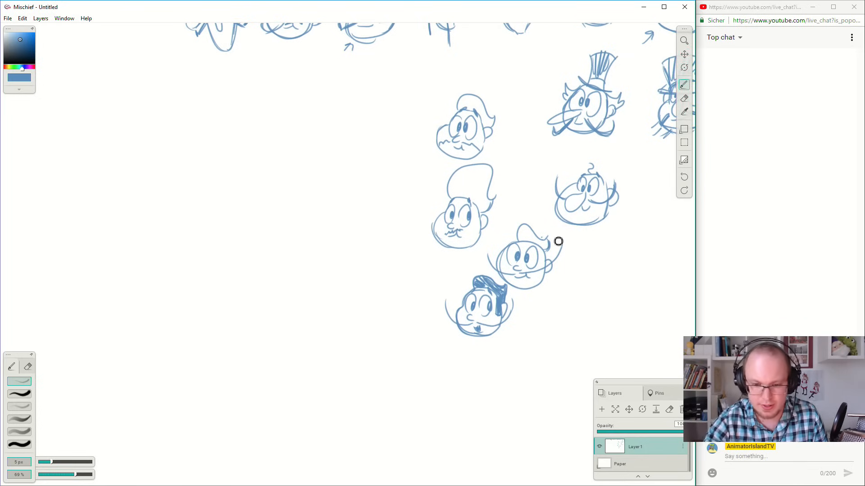
mouse_move(558, 242)
left_mouse_down()
mouse_move(545, 324)
mouse_move(550, 303)
left_mouse_up()
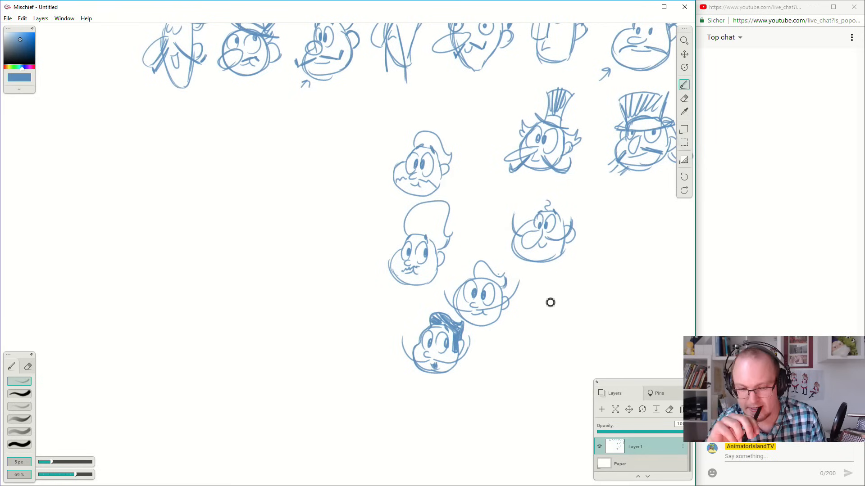
mouse_move(560, 304)
left_mouse_down()
mouse_move(529, 335)
mouse_move(544, 348)
mouse_move(539, 323)
mouse_move(539, 350)
mouse_move(533, 343)
mouse_move(552, 355)
mouse_move(572, 345)
mouse_move(565, 310)
mouse_move(580, 337)
mouse_move(581, 321)
mouse_move(548, 329)
mouse_move(550, 319)
mouse_move(548, 332)
mouse_move(541, 322)
mouse_move(561, 325)
left_mouse_up()
key("ctrl+z")
key("ctrl+z")
key("ctrl+z")
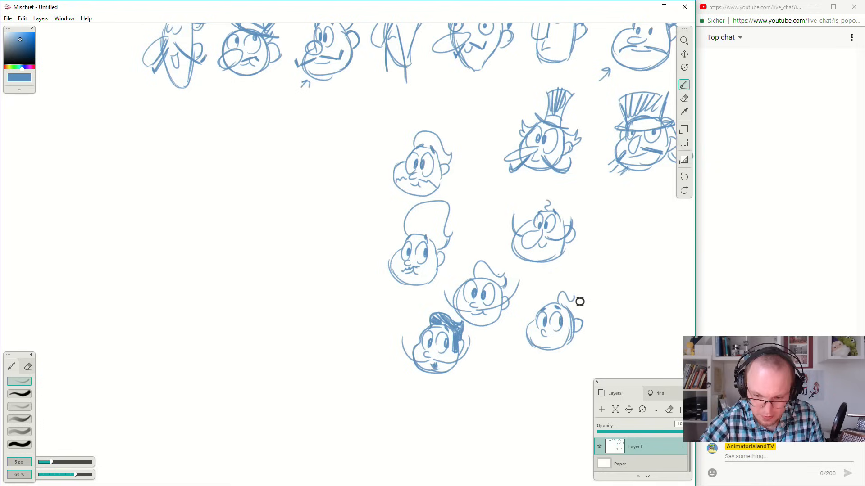
Draw wavy, swept-back hair with a small front curl and a hairline band on this head.
mouse_move(565, 295)
left_mouse_down()
mouse_move(577, 308)
mouse_move(530, 311)
mouse_move(542, 296)
mouse_move(585, 318)
mouse_move(592, 312)
mouse_move(577, 316)
left_mouse_up()
key("ctrl+z")
key("ctrl+z")
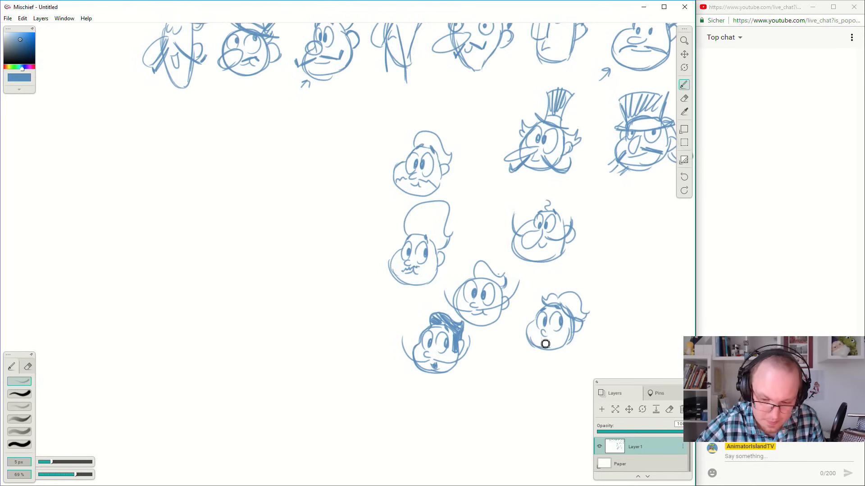
Try a long moustache hanging straight down below the chin of the wavy-haired head.
mouse_move(539, 342)
left_mouse_down()
mouse_move(547, 380)
mouse_move(557, 380)
left_mouse_up()
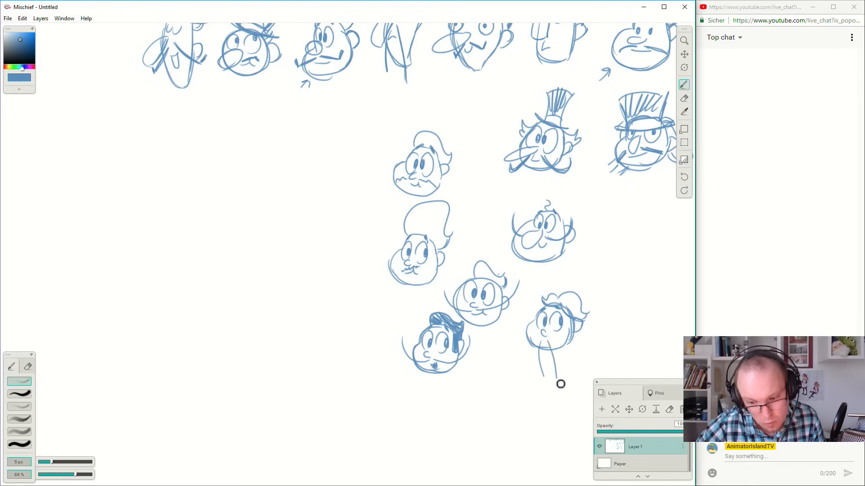
key("ctrl+z")
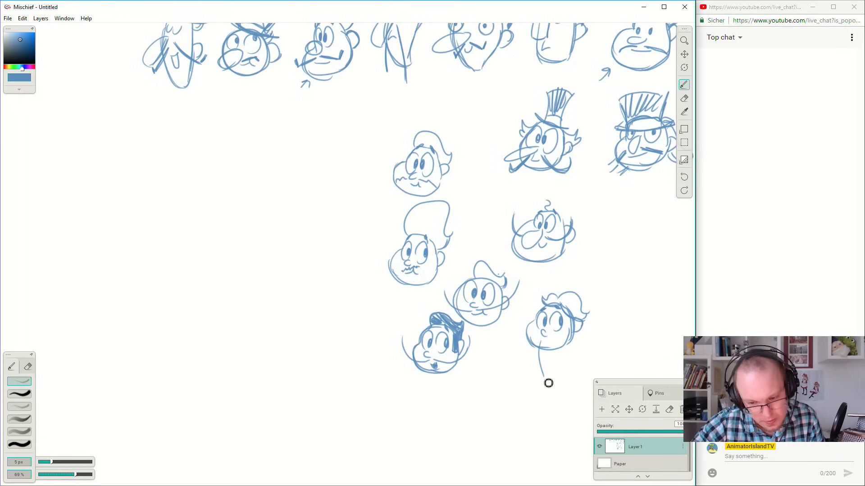
key("ctrl+z")
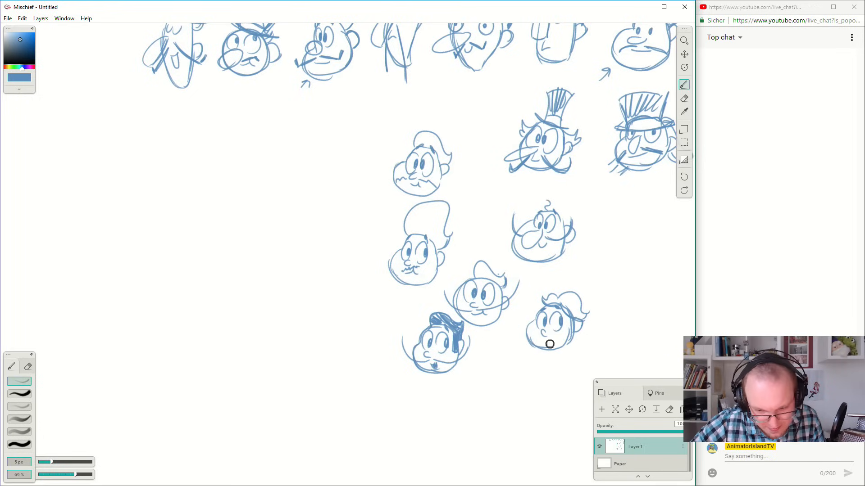
Try an upturned moustache extending beyond the cheeks of the wavy-haired head.
left_click_drag(523, 328, 521, 314)
key("ctrl+z")
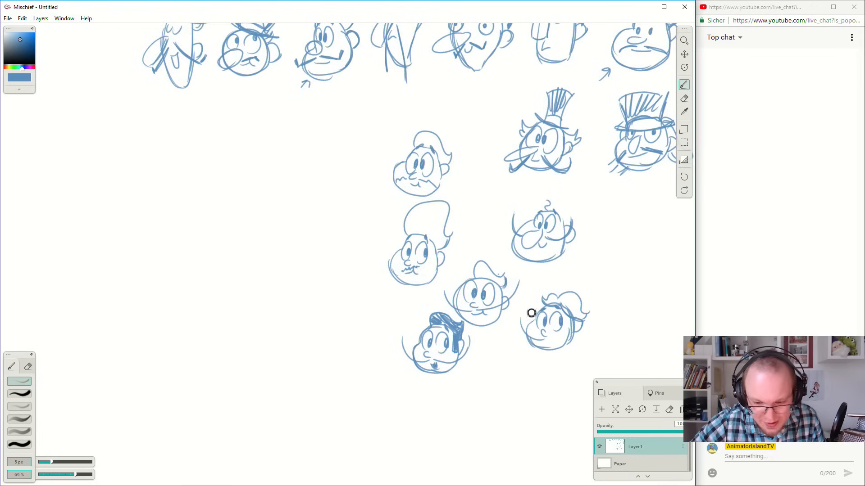
left_click_drag(548, 344, 525, 311)
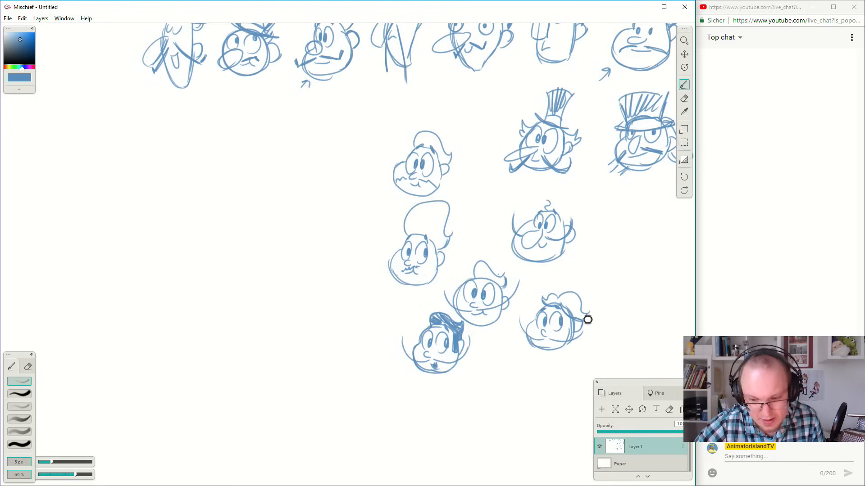
key("ctrl+z")
key("ctrl+z")
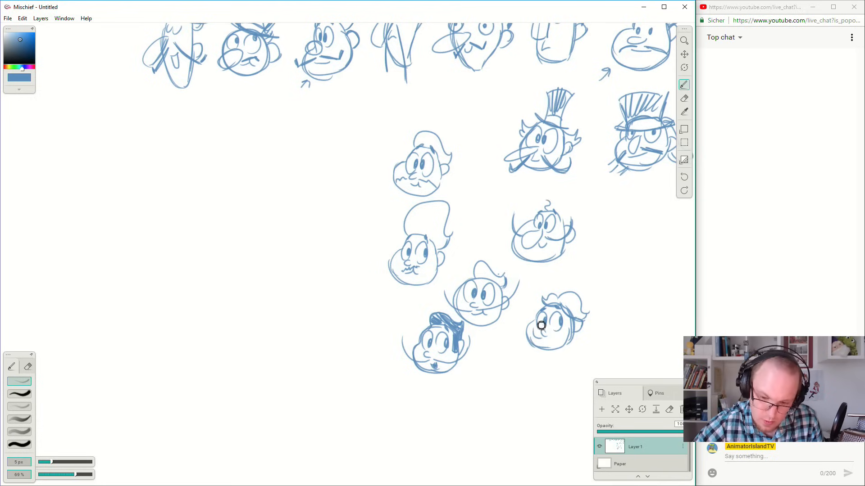
Give the wavy-haired head a small curled moustache kept within the face and a little open mouth.
key("ctrl+z")
key("ctrl+z")
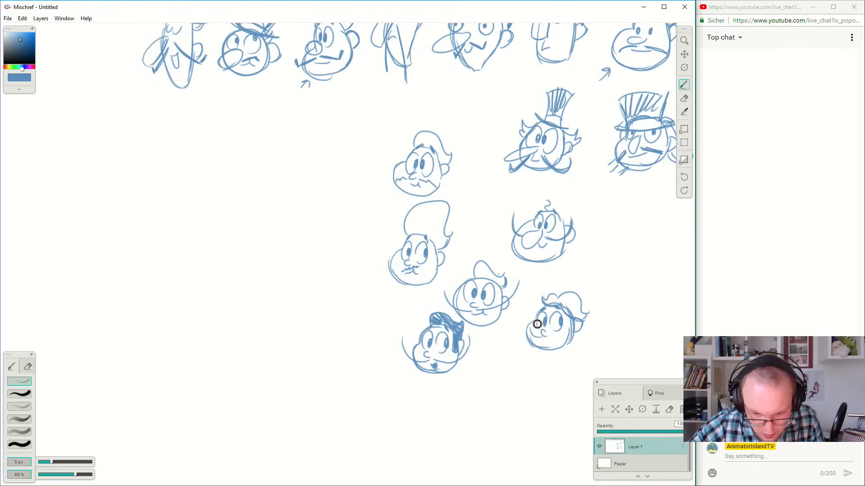
left_click_drag(551, 343, 569, 337)
left_click_drag(543, 342, 547, 344)
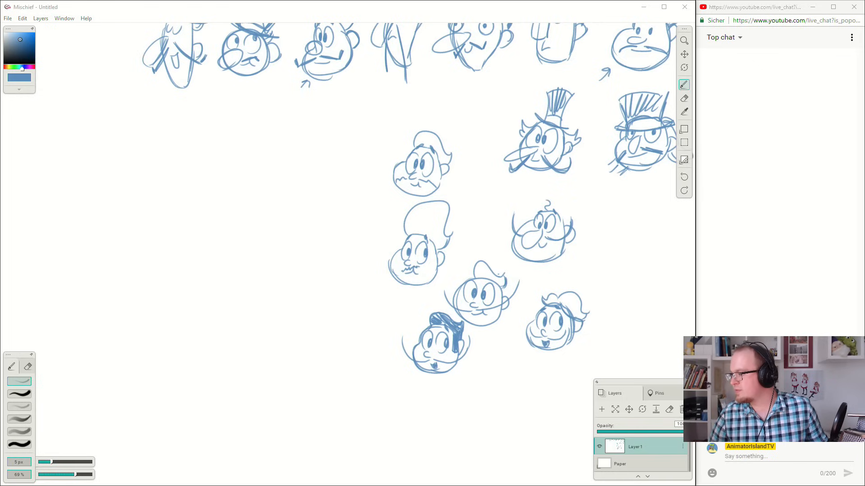
Sketch a wide-cheeked head outline in the empty space below the head with the striped flared hat.
left_click(544, 6)
left_click_drag(608, 259, 612, 274)
key("ctrl+z")
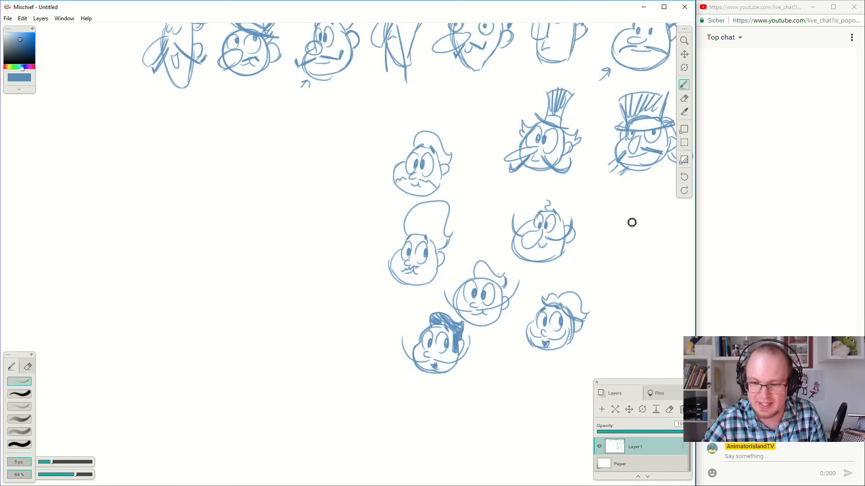
mouse_move(623, 232)
left_mouse_down()
mouse_move(638, 262)
mouse_move(603, 265)
mouse_move(644, 268)
mouse_move(647, 229)
mouse_move(622, 231)
mouse_move(638, 223)
mouse_move(654, 238)
mouse_move(649, 226)
mouse_move(625, 255)
mouse_move(635, 237)
left_mouse_up()
key("ctrl+z")
Give the wide-cheeked head below the flared hat two eyes, a large drooping nose and a small mouth.
key("ctrl+z")
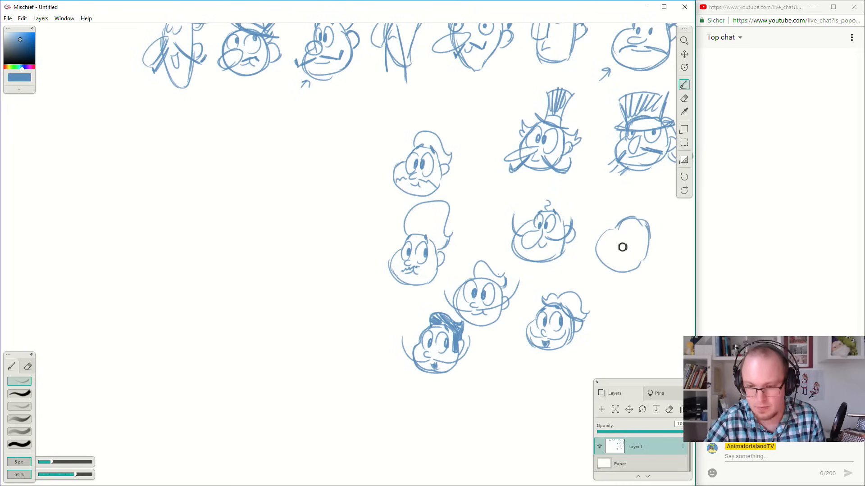
mouse_move(622, 237)
left_mouse_down()
mouse_move(622, 249)
mouse_move(629, 235)
left_mouse_up()
key("ctrl+z")
left_click_drag(632, 231, 617, 255)
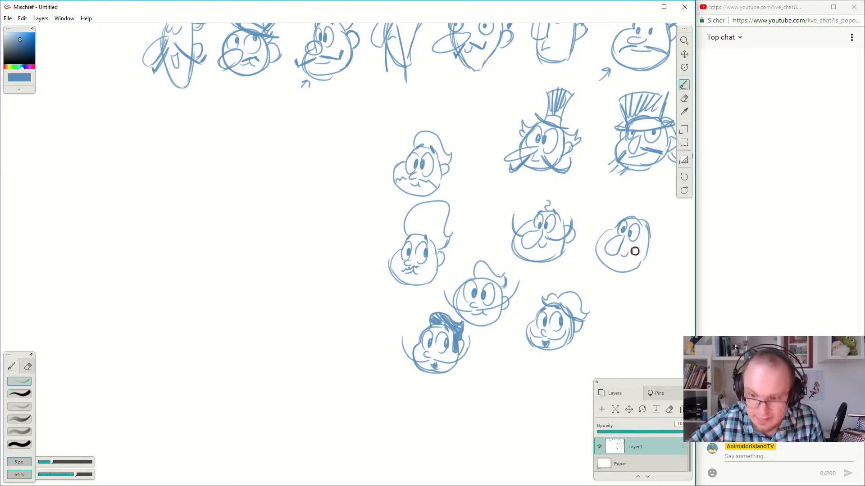
Add a wide upswept moustache curling beyond both cheeks and an ear to the wide-cheeked head.
left_click_drag(649, 258, 650, 236)
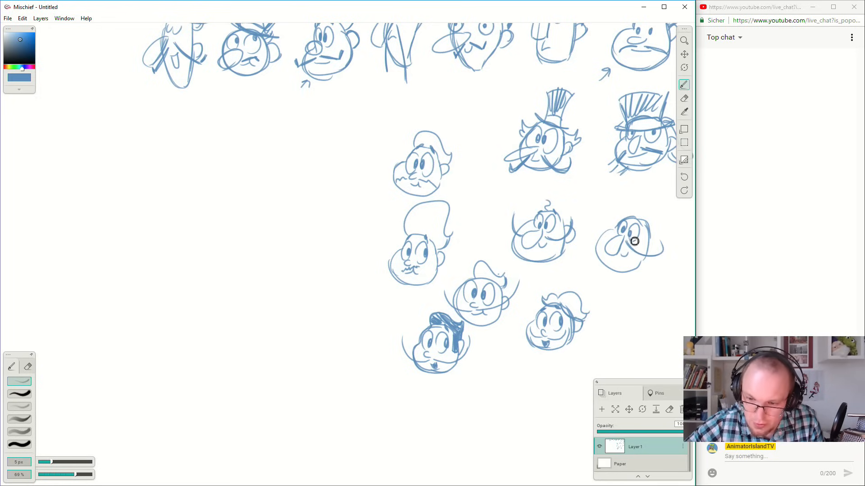
left_click_drag(599, 235, 595, 218)
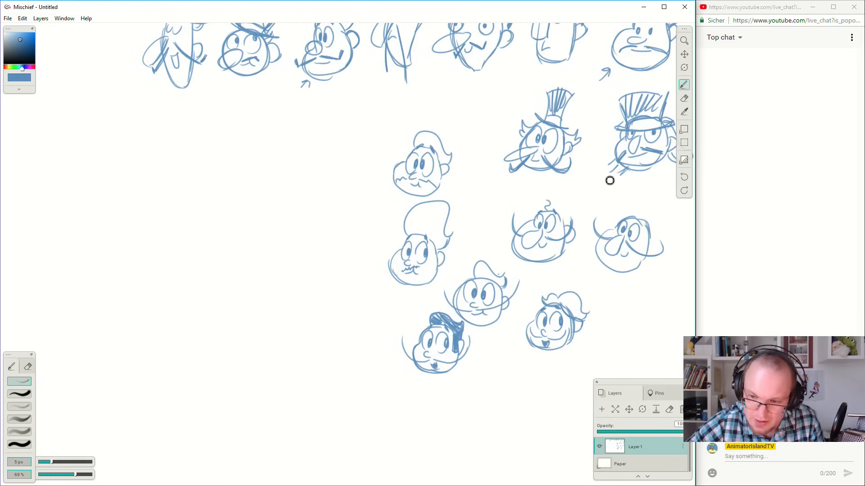
left_click_drag(649, 240, 653, 249)
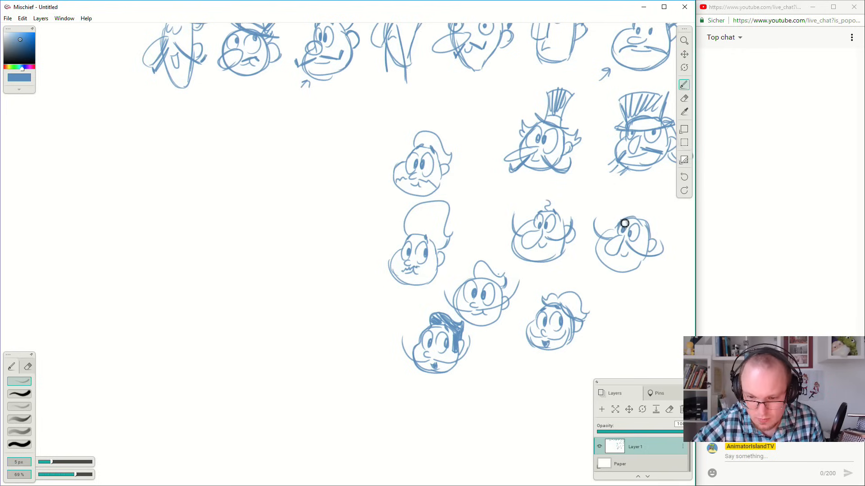
Sketch wavy hair on the wide-cheeked head and mark the open-mouthed head below with a small arrow.
left_click_drag(638, 218, 622, 217)
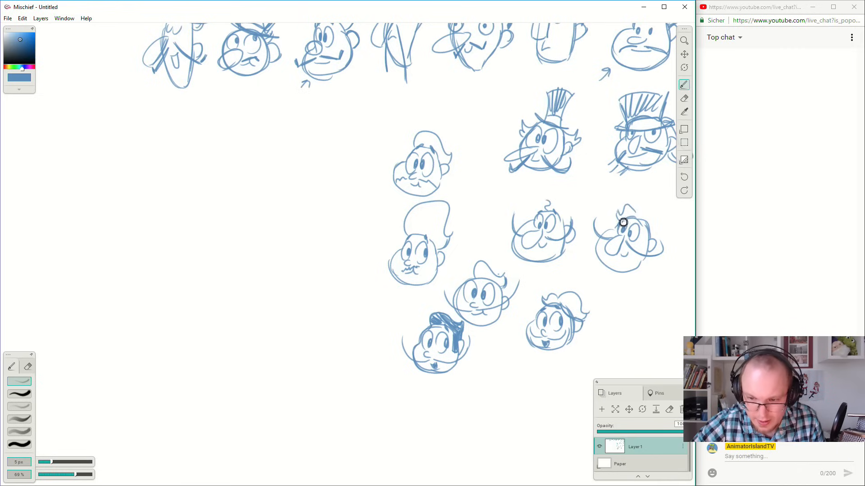
left_click_drag(589, 295, 585, 298)
mouse_move(638, 212)
left_mouse_down()
mouse_move(665, 228)
mouse_move(647, 230)
mouse_move(655, 209)
mouse_move(660, 227)
left_mouse_up()
key("ctrl+z")
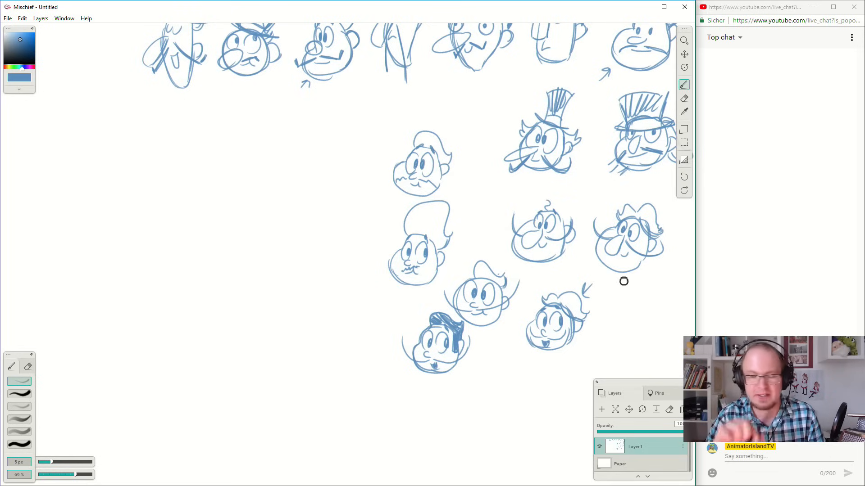
Circle the three small-nosed heads below the one with the wavy moustache as a group and label it A.
mouse_move(432, 193)
left_mouse_down()
mouse_move(377, 230)
mouse_move(469, 380)
mouse_move(438, 198)
mouse_move(437, 399)
mouse_move(496, 380)
left_mouse_up()
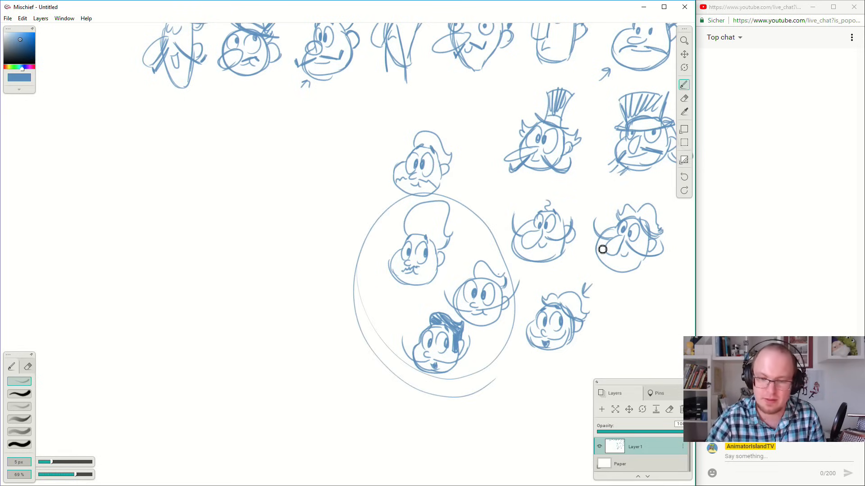
left_click_drag(353, 233, 367, 225)
left_click_drag(354, 222, 367, 220)
Circle the two big-nosed heads as a second group, label it B, and strengthen the letter A.
key("space")
left_click_drag(608, 284, 503, 295)
mouse_move(514, 200)
left_mouse_down()
mouse_move(426, 206)
mouse_move(397, 274)
mouse_move(468, 310)
mouse_move(571, 285)
mouse_move(557, 213)
mouse_move(480, 204)
left_mouse_up()
left_click_drag(566, 192, 575, 205)
key("space")
left_click_drag(463, 295, 500, 293)
mouse_move(307, 219)
left_mouse_down()
mouse_move(296, 246)
mouse_move(312, 232)
mouse_move(311, 238)
left_mouse_up()
left_click_drag(297, 234, 311, 232)
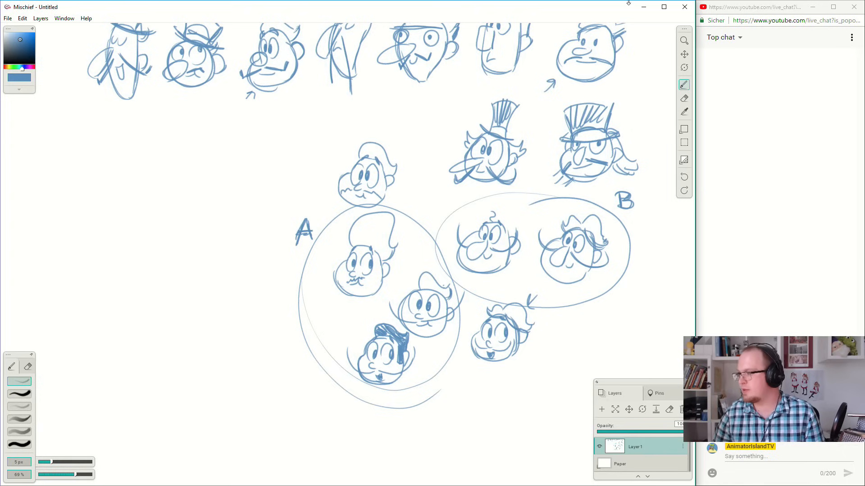
Switch to the YouTube chat window, set it to Live chat, and close it.
left_click(726, 40)
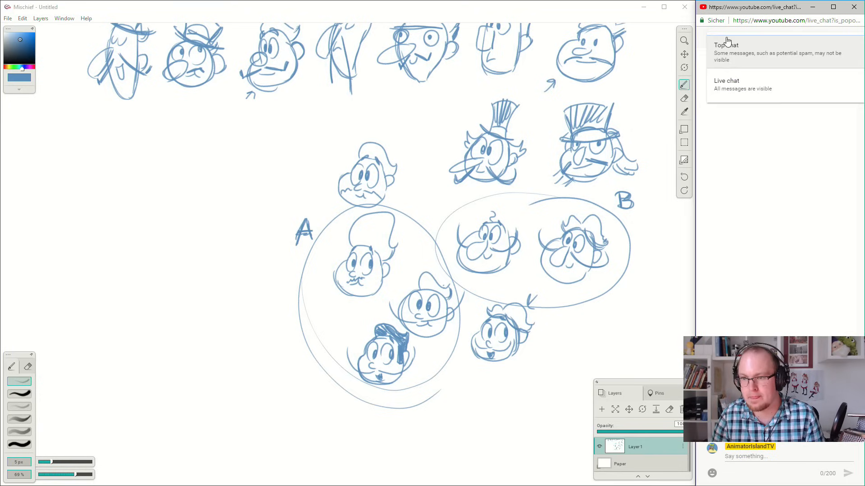
left_click(741, 83)
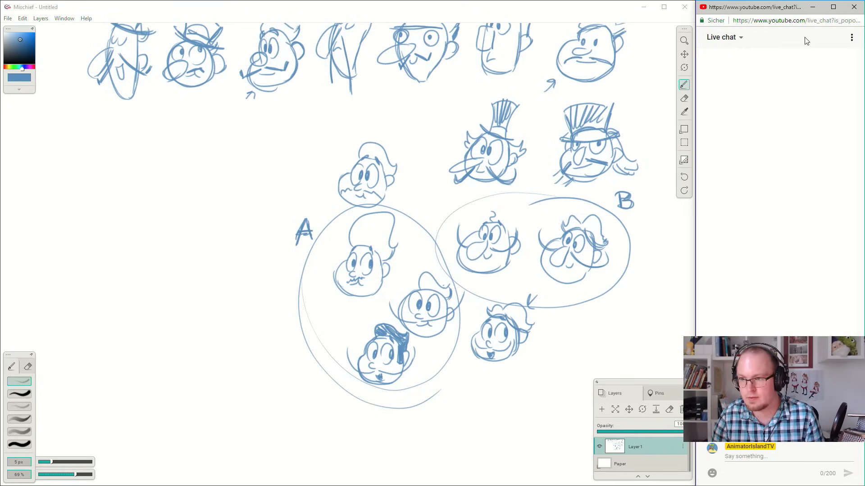
left_click(853, 41)
left_click(851, 7)
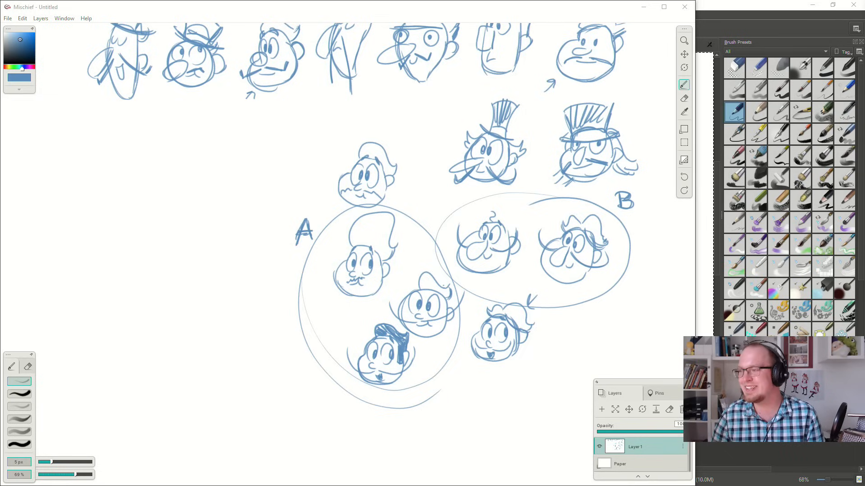
Fit the reopened chat window into the free space beside the canvas, stretching it to the full screen height.
mouse_move(864, 41)
left_mouse_down()
mouse_move(864, 102)
mouse_move(864, 6)
left_mouse_up()
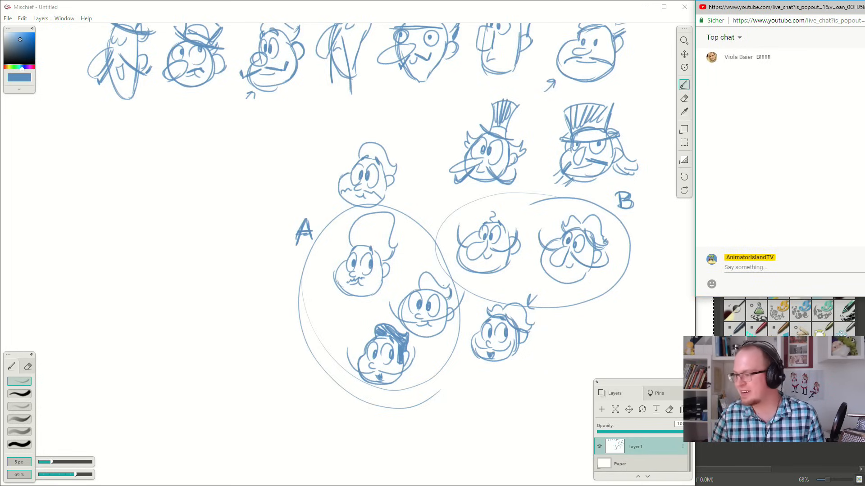
left_click_drag(864, 297, 861, 485)
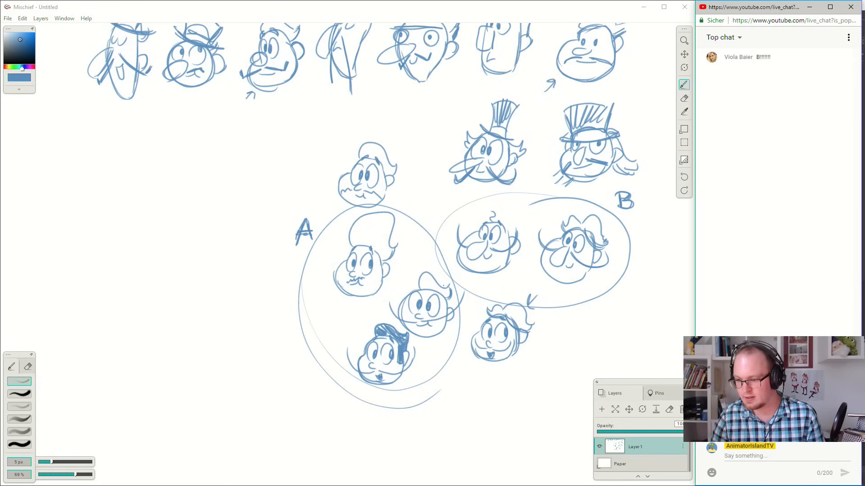
left_click_drag(861, 485, 862, 485)
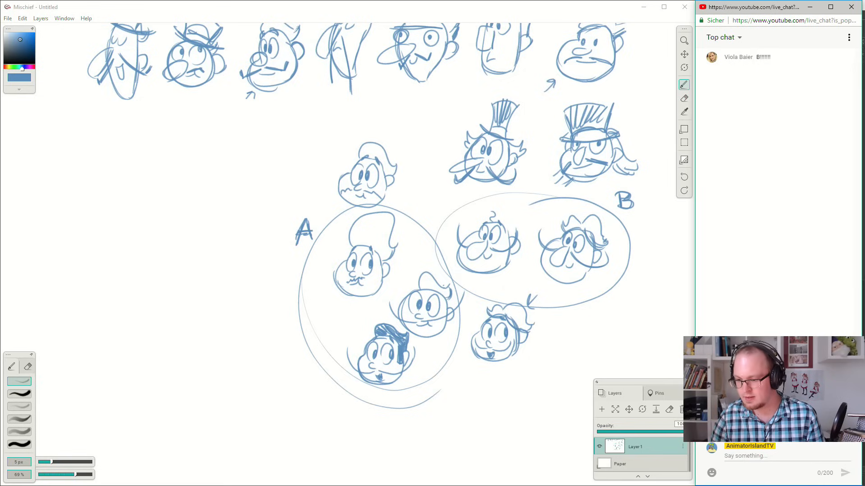
Return to Mischief and review the upper row of heads mentioned in the chat alongside groups A and B.
left_click(493, 10)
left_click_drag(527, 194, 408, 189)
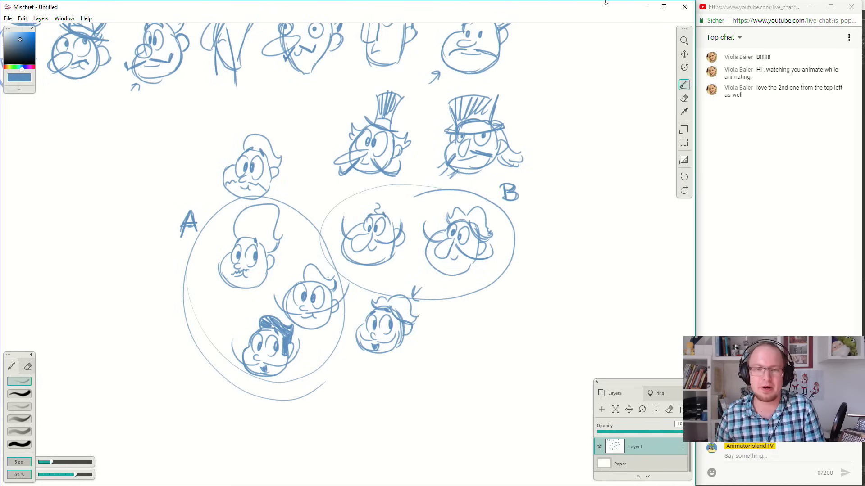
key("space")
mouse_move(534, 152)
left_mouse_down()
mouse_move(529, 181)
mouse_move(569, 177)
left_mouse_up()
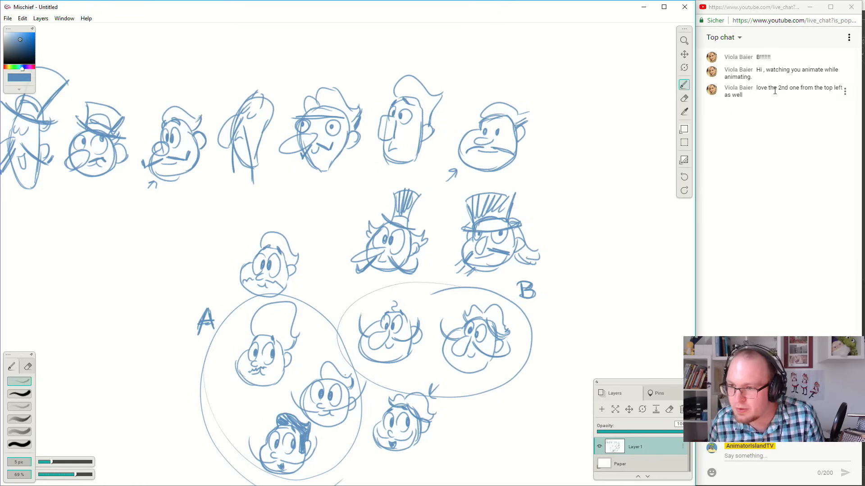
key("space")
mouse_move(455, 86)
left_mouse_down()
mouse_move(537, 80)
mouse_move(559, 119)
left_mouse_up()
key("space")
key("space")
left_click_drag(493, 142, 545, 94)
left_click_drag(512, 118, 440, 95)
mouse_move(447, 148)
left_mouse_down()
mouse_move(425, 115)
mouse_move(431, 96)
mouse_move(418, 188)
mouse_move(359, 165)
left_mouse_up()
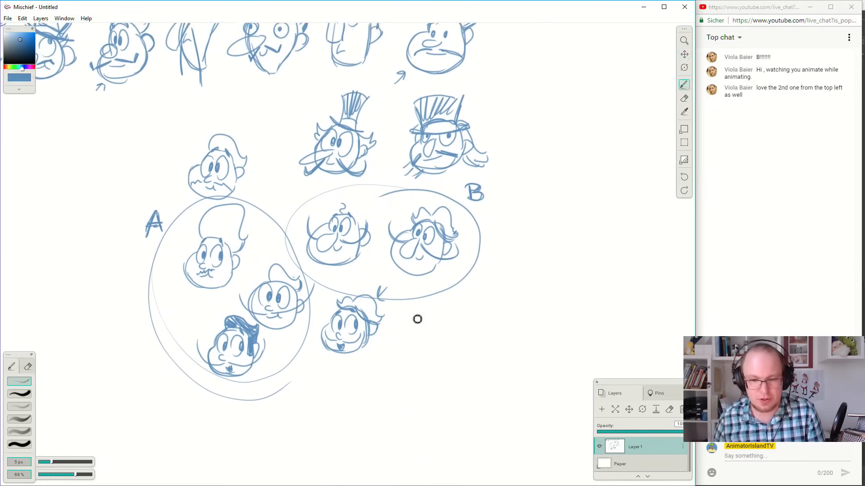
Sketch a new wide-cheeked head with eyes and a rounded big nose in the empty space beside group B.
mouse_move(583, 224)
left_mouse_down()
mouse_move(552, 240)
mouse_move(534, 271)
left_mouse_up()
mouse_move(550, 240)
left_mouse_down()
mouse_move(544, 270)
mouse_move(555, 281)
mouse_move(587, 276)
mouse_move(592, 225)
mouse_move(563, 262)
mouse_move(572, 246)
mouse_move(564, 244)
mouse_move(559, 258)
mouse_move(571, 245)
mouse_move(570, 276)
mouse_move(571, 246)
mouse_move(558, 267)
mouse_move(579, 255)
mouse_move(574, 268)
mouse_move(570, 240)
left_mouse_up()
key("space")
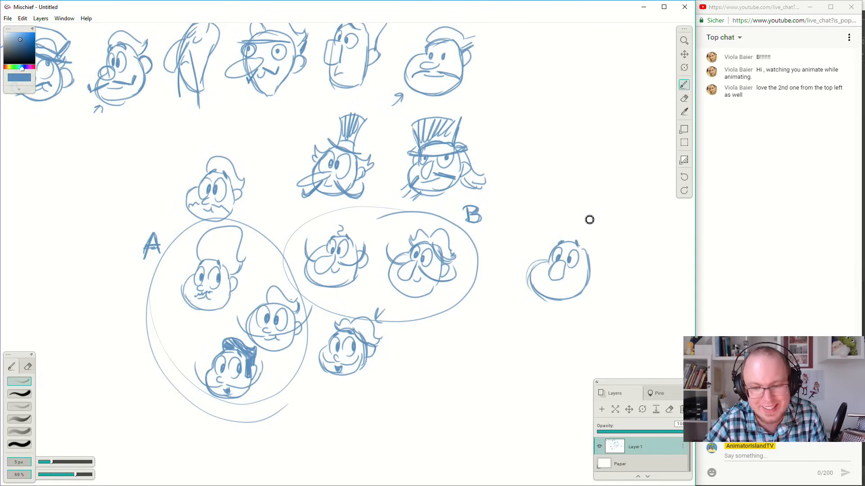
Add an ear, small mouth, upturned moustache and a single hair curl to the new head, and strengthen its jaw outline.
left_click_drag(569, 289, 601, 256)
mouse_move(551, 284)
left_mouse_down()
mouse_move(521, 286)
mouse_move(565, 285)
left_mouse_up()
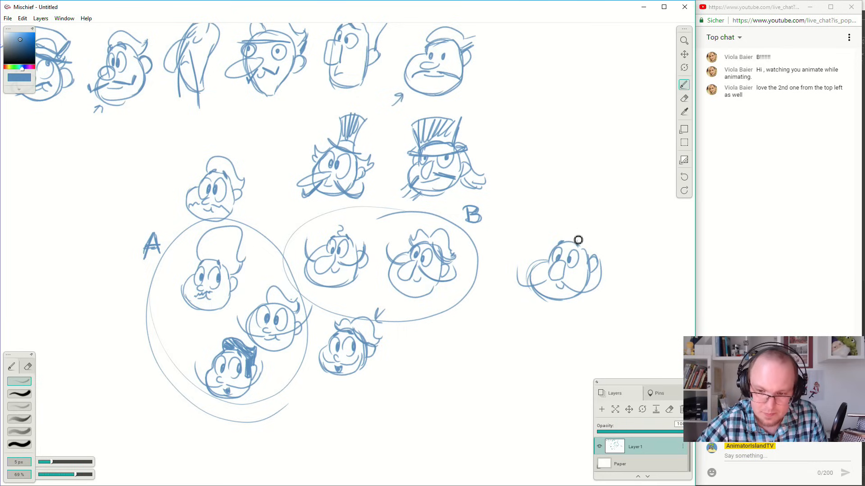
left_click_drag(573, 239, 575, 225)
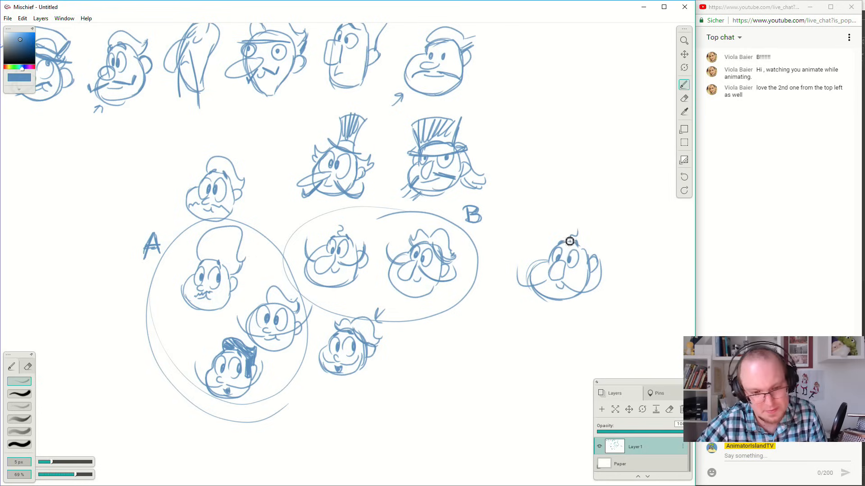
mouse_move(536, 270)
left_mouse_down()
mouse_move(541, 297)
mouse_move(573, 308)
mouse_move(549, 300)
mouse_move(576, 303)
mouse_move(592, 276)
left_mouse_up()
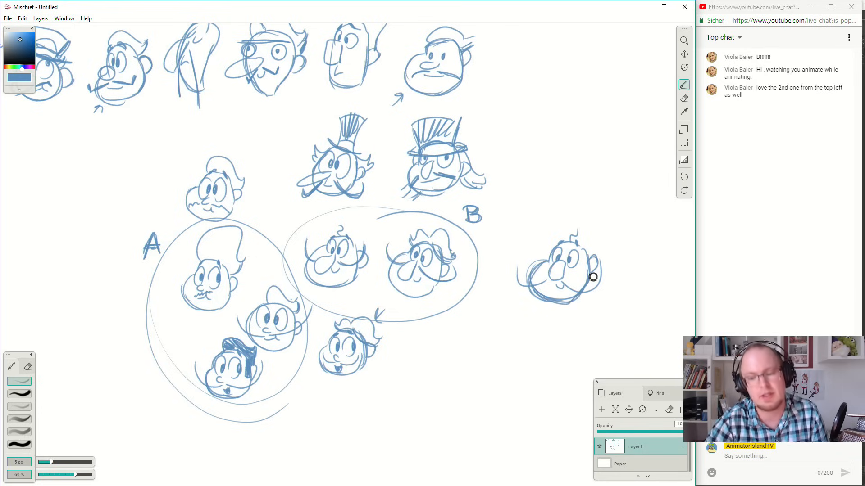
Copy the new big-nosed head with a rectangular selection and paste the duplicate to its right.
key("space")
mouse_move(591, 226)
left_mouse_down()
mouse_move(598, 187)
mouse_move(577, 187)
mouse_move(583, 222)
mouse_move(571, 215)
mouse_move(550, 220)
left_mouse_up()
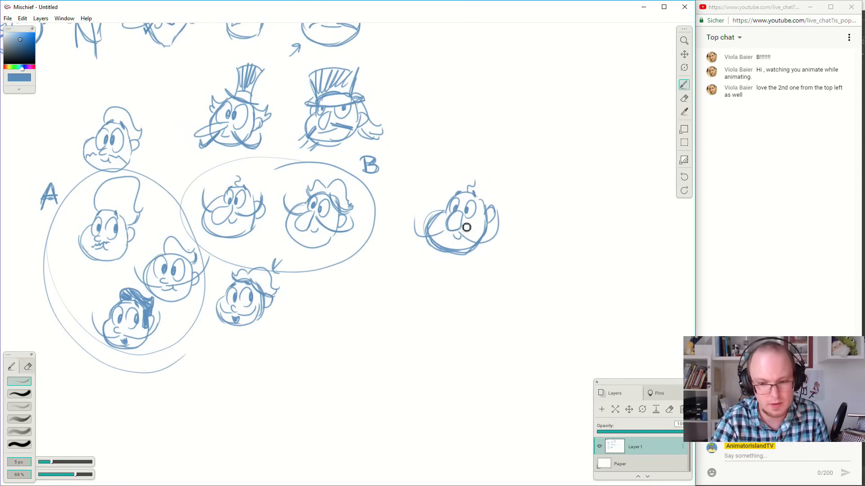
key("space")
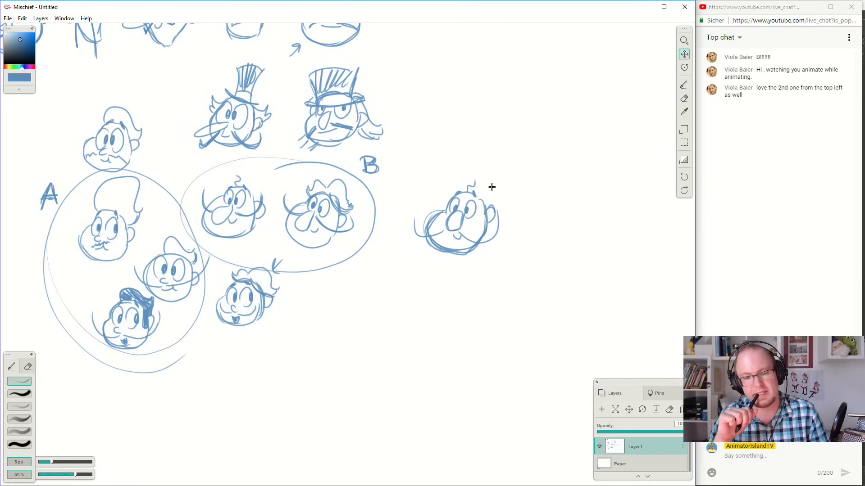
mouse_move(557, 256)
left_mouse_down()
mouse_move(538, 199)
mouse_move(512, 202)
left_mouse_up()
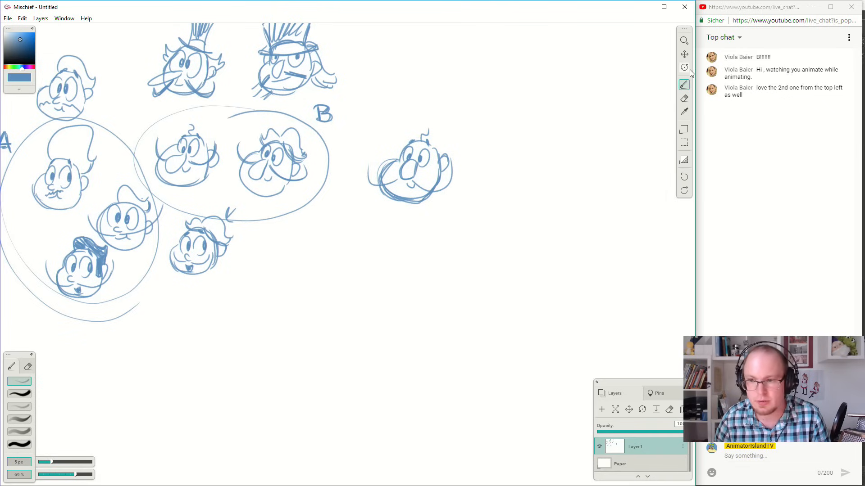
left_click(684, 143)
mouse_move(360, 123)
left_mouse_down()
mouse_move(501, 228)
mouse_move(486, 218)
left_mouse_up()
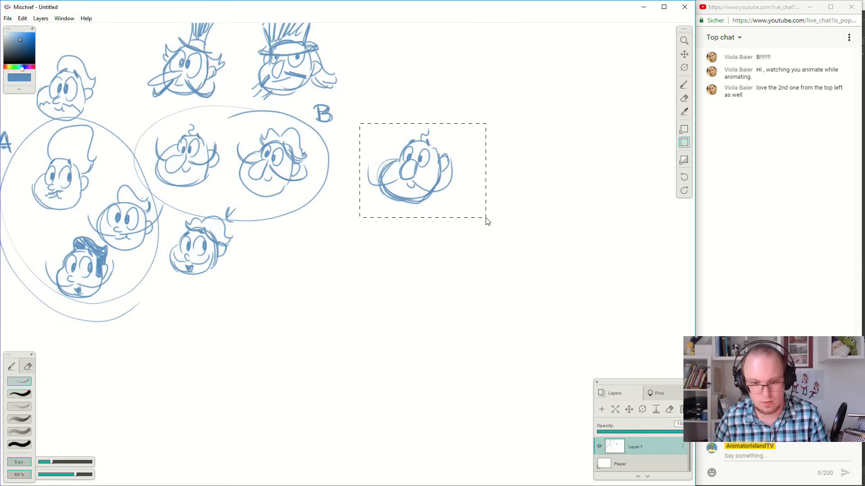
key("ctrl+c")
key("ctrl+v")
left_click_drag(362, 256, 538, 176)
left_click_drag(595, 211, 653, 187)
key("Return")
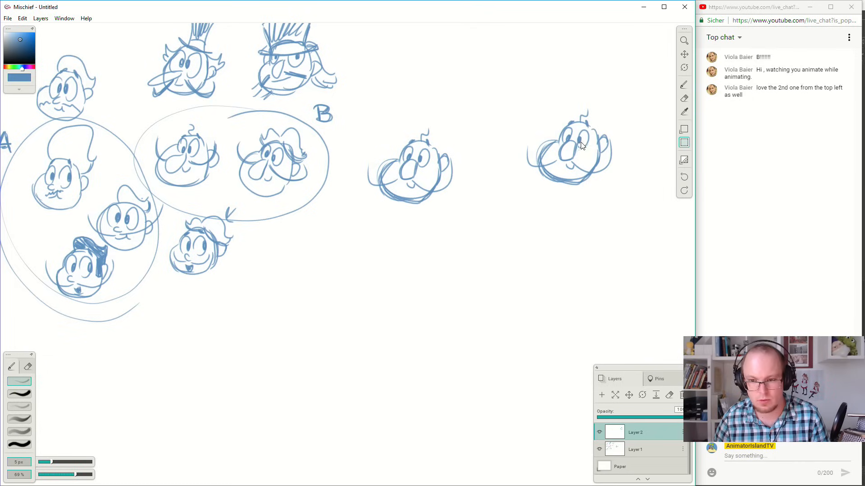
Move the duplicated head on Layer 2 closer to the original, level with it.
left_click(684, 54)
left_click_drag(586, 137, 486, 150)
left_click(631, 448)
left_click(636, 431)
left_click(629, 395)
left_click_drag(494, 181, 439, 199)
Paste a third copy of the head and line it up to the right of the second one.
left_click(684, 54)
left_click(624, 450)
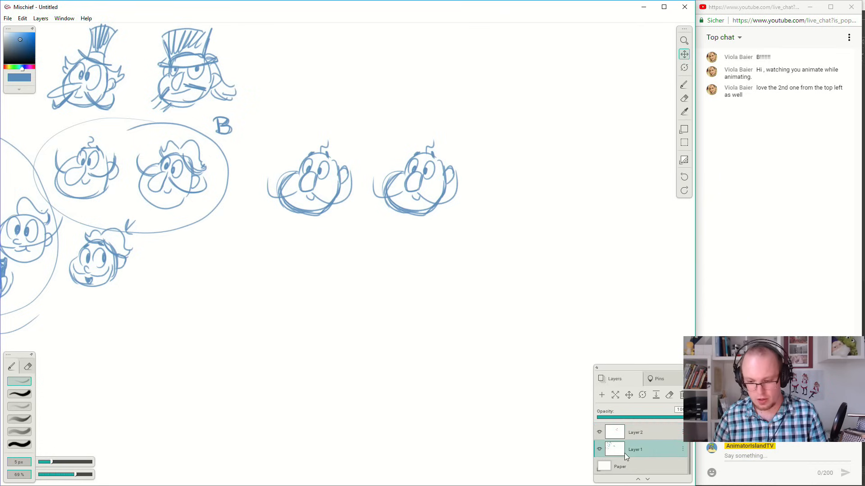
left_click(636, 418)
left_click_drag(637, 417, 684, 418)
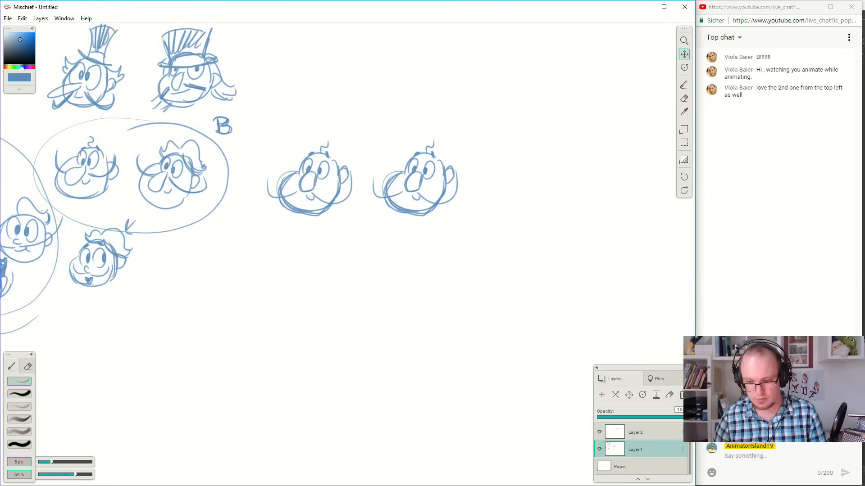
left_click(658, 433)
key("ctrl+v")
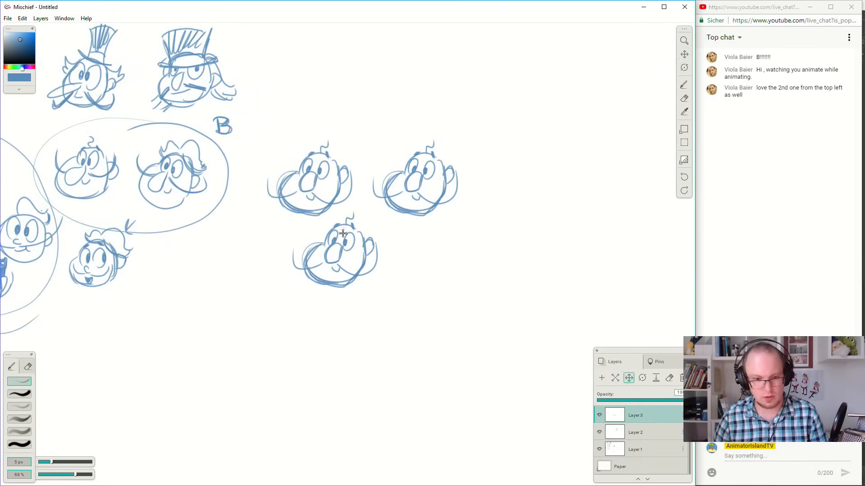
left_click_drag(342, 243, 540, 172)
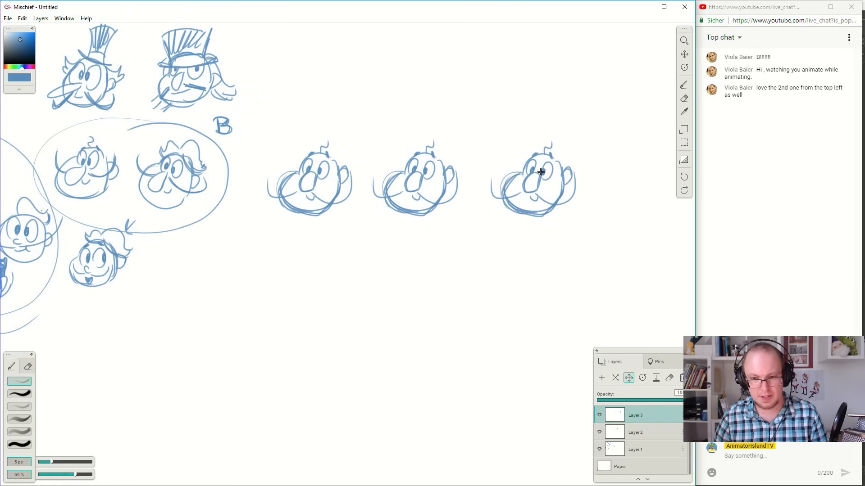
mouse_move(588, 212)
left_mouse_down()
mouse_move(558, 220)
mouse_move(594, 209)
left_mouse_up()
Paste a fourth copy of the head and place it next to the third in the row.
key("space")
left_click_drag(648, 135, 462, 141)
key("ctrl+v")
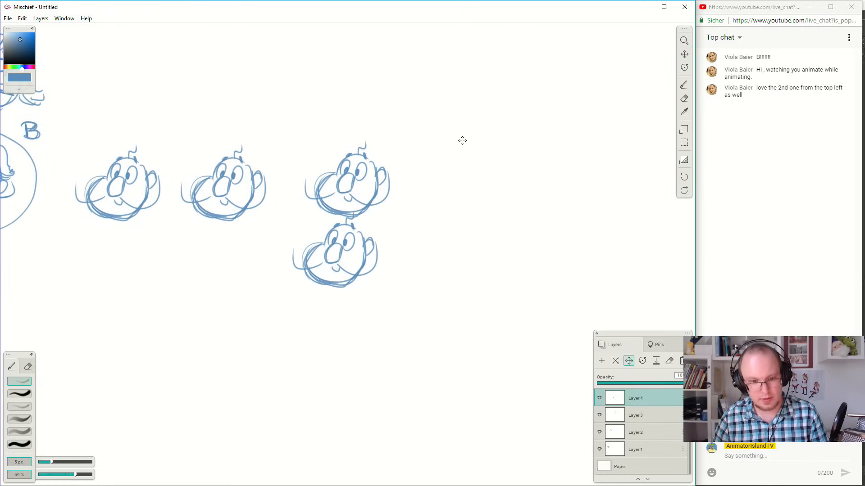
left_click_drag(347, 244, 471, 176)
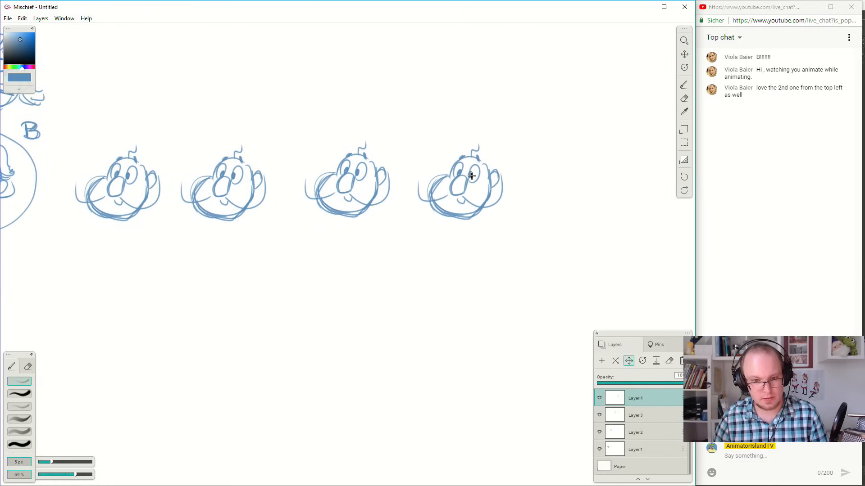
Paste a fifth copy of the head at the end of the row and return to the brush.
left_click(684, 55)
key("ctrl+v")
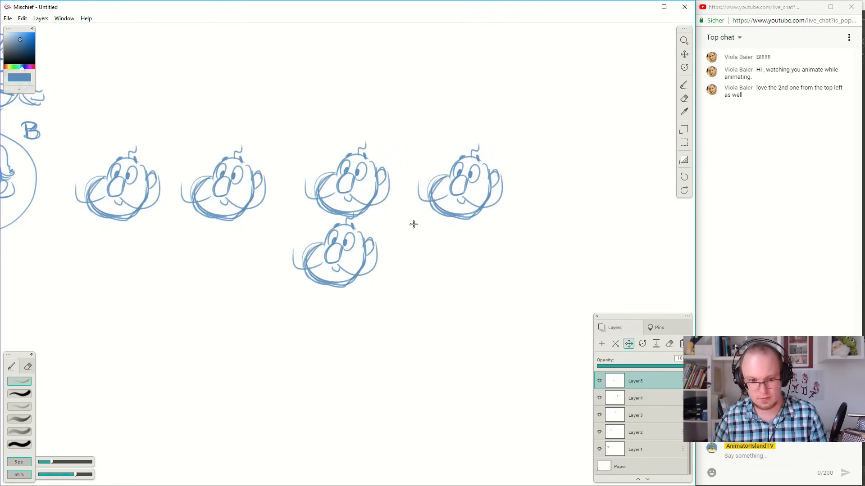
left_click_drag(339, 238, 585, 175)
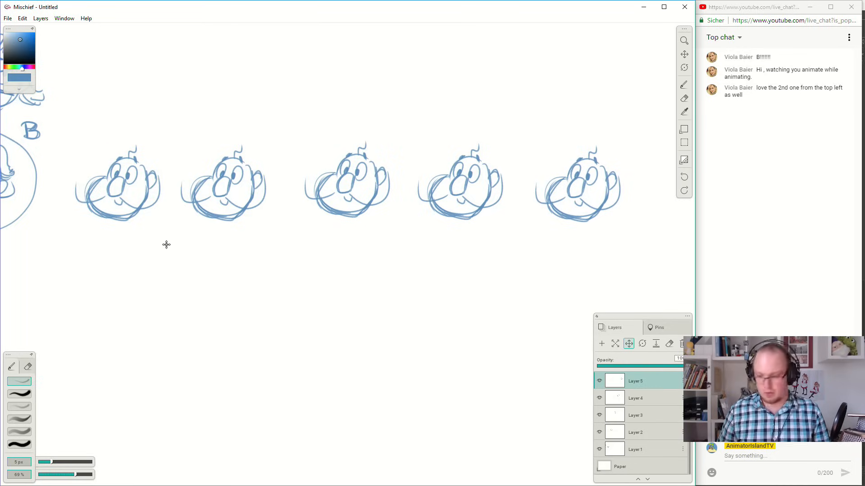
key("b")
left_click_drag(336, 272, 482, 264)
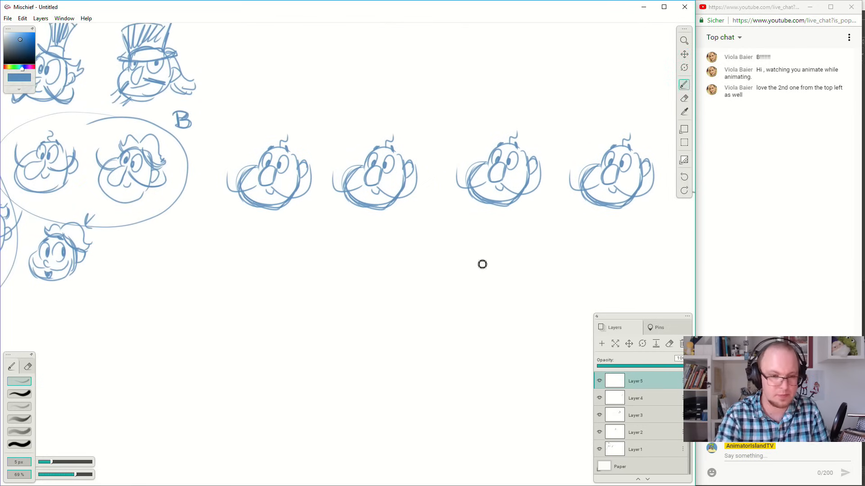
Sketch a wide, cone-shaped torso with short, tapering legs under the first head of the copied row.
mouse_move(246, 205)
left_mouse_down()
mouse_move(203, 277)
mouse_move(257, 274)
left_mouse_up()
mouse_move(198, 259)
left_mouse_down()
mouse_move(242, 281)
mouse_move(313, 266)
left_mouse_up()
left_click_drag(298, 204, 316, 261)
mouse_move(225, 274)
left_mouse_down()
mouse_move(254, 304)
mouse_move(233, 284)
mouse_move(249, 331)
left_mouse_up()
mouse_move(249, 332)
left_mouse_down()
mouse_move(297, 288)
mouse_move(285, 301)
mouse_move(280, 338)
left_mouse_up()
left_click_drag(280, 338, 304, 279)
Sketch a narrow torso with a curved waist and two long, straight legs under the second head.
mouse_move(360, 209)
left_mouse_down()
mouse_move(357, 283)
mouse_move(353, 266)
mouse_move(380, 283)
mouse_move(395, 279)
left_mouse_up()
left_click_drag(395, 201, 415, 277)
left_click_drag(396, 200, 408, 273)
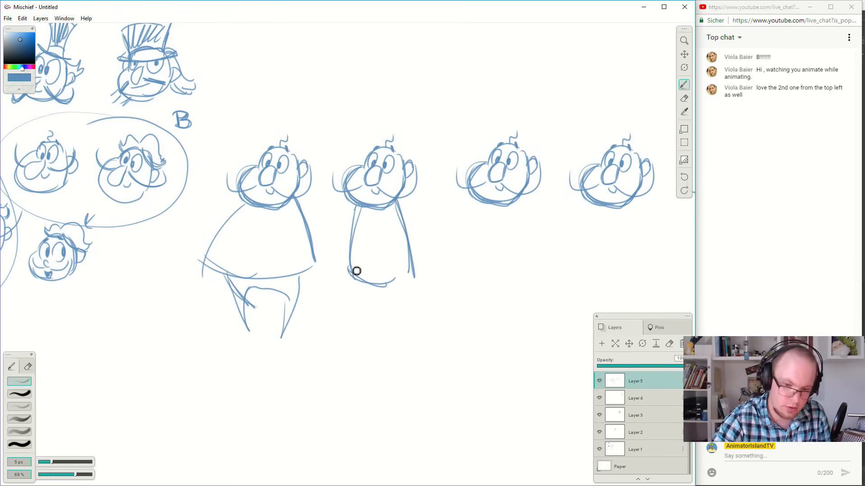
left_click_drag(351, 270, 369, 384)
key("ctrl+z")
mouse_move(353, 276)
left_mouse_down()
mouse_move(365, 377)
mouse_move(364, 303)
mouse_move(383, 309)
mouse_move(404, 299)
mouse_move(405, 373)
left_mouse_up()
mouse_move(416, 285)
left_mouse_down()
mouse_move(413, 351)
mouse_move(405, 331)
left_mouse_up()
Sketch a pear-shaped torso with a rounded belly and a curved waistline under the third head.
left_click_drag(484, 209, 481, 239)
key("ctrl+z")
mouse_move(484, 207)
left_mouse_down()
mouse_move(486, 296)
mouse_move(481, 280)
mouse_move(522, 296)
mouse_move(497, 296)
mouse_move(537, 280)
left_mouse_up()
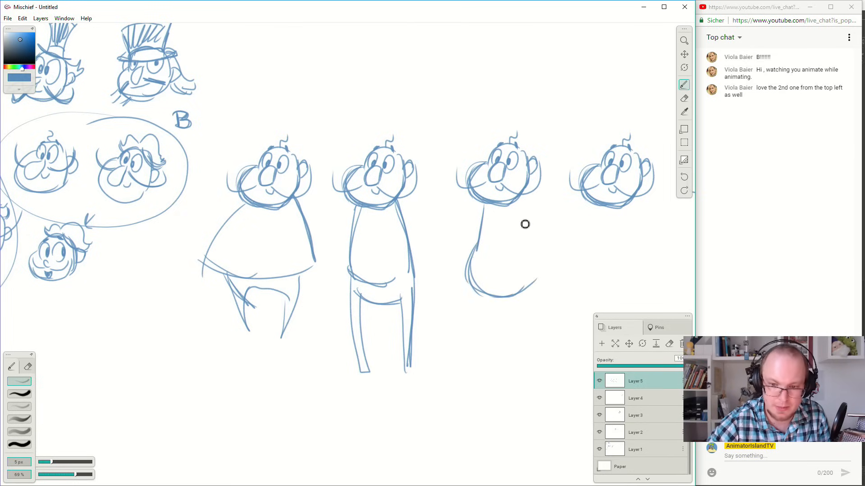
mouse_move(523, 206)
left_mouse_down()
mouse_move(543, 268)
mouse_move(544, 252)
left_mouse_up()
key("ctrl+z")
key("ctrl+z")
mouse_move(525, 200)
left_mouse_down()
mouse_move(541, 282)
mouse_move(509, 280)
mouse_move(475, 257)
left_mouse_up()
key("space")
left_click_drag(428, 245, 503, 232)
key("ctrl+z")
mouse_move(425, 244)
left_mouse_down()
mouse_move(441, 258)
mouse_move(497, 243)
mouse_move(497, 233)
mouse_move(477, 261)
mouse_move(503, 224)
left_mouse_up()
key("ctrl+z")
Add two long, thin legs that taper downward and slant inward below the pear-shaped torso.
left_click_drag(438, 273, 471, 372)
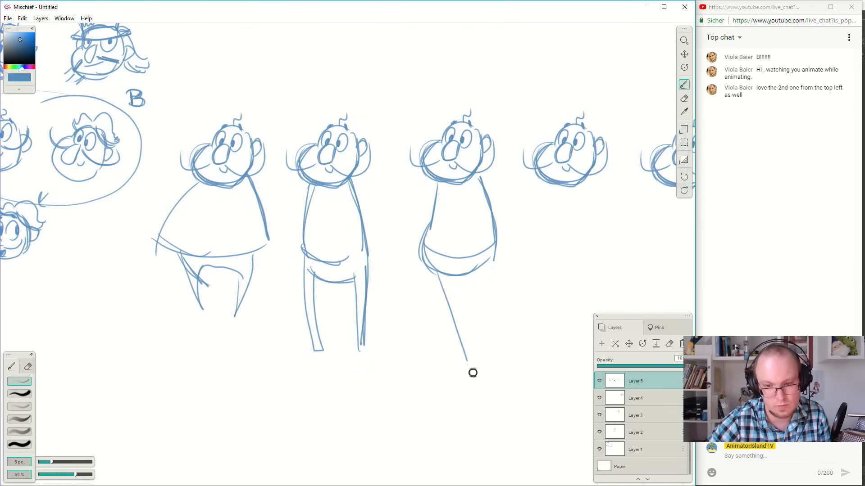
key("ctrl+z")
left_click_drag(436, 272, 467, 373)
left_click_drag(459, 279, 477, 372)
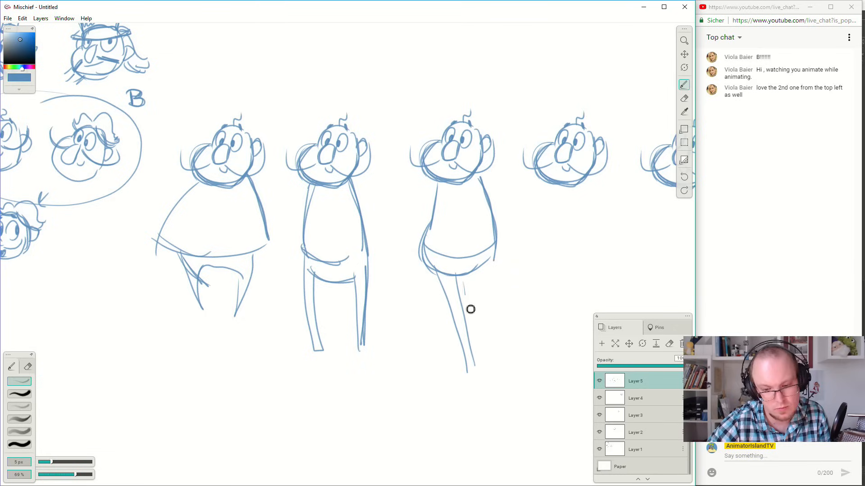
left_click_drag(469, 309, 477, 366)
mouse_move(474, 272)
left_mouse_down()
mouse_move(481, 378)
mouse_move(489, 379)
mouse_move(488, 367)
mouse_move(489, 384)
left_mouse_up()
left_click_drag(491, 261, 484, 319)
Sketch a straight back line, a flat waistband and the first very long leg under the fourth head.
key("space")
mouse_move(517, 220)
left_mouse_down()
mouse_move(501, 268)
mouse_move(450, 257)
mouse_move(476, 194)
mouse_move(498, 342)
mouse_move(510, 314)
left_mouse_up()
key("ctrl+z")
mouse_move(473, 177)
left_mouse_down()
mouse_move(485, 379)
mouse_move(478, 292)
left_mouse_up()
mouse_move(475, 332)
left_mouse_down()
mouse_move(476, 278)
mouse_move(482, 421)
left_mouse_up()
left_click_drag(479, 414, 490, 407)
Draw the fourth figure's second long leg and close its boxy torso with a straight line on the open side.
mouse_move(483, 316)
left_mouse_down()
mouse_move(494, 419)
mouse_move(480, 273)
mouse_move(509, 285)
mouse_move(515, 271)
mouse_move(498, 262)
mouse_move(518, 416)
mouse_move(514, 405)
left_mouse_up()
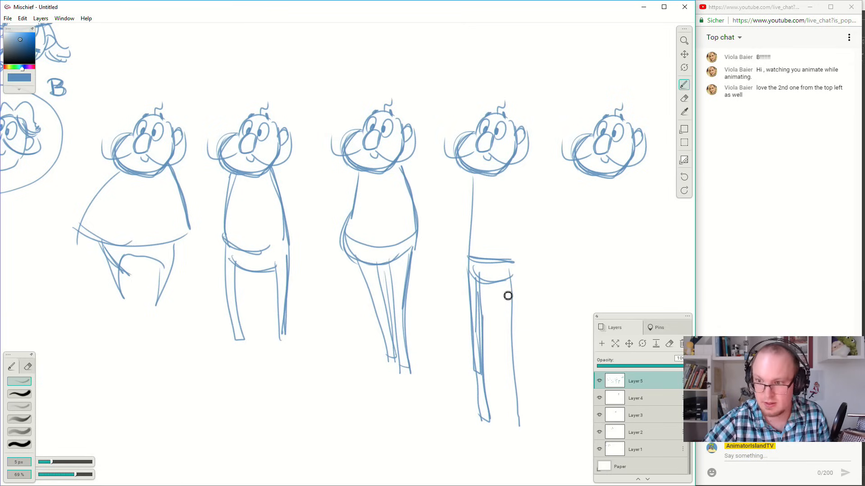
mouse_move(506, 279)
left_mouse_down()
mouse_move(516, 440)
mouse_move(527, 449)
mouse_move(527, 431)
left_mouse_up()
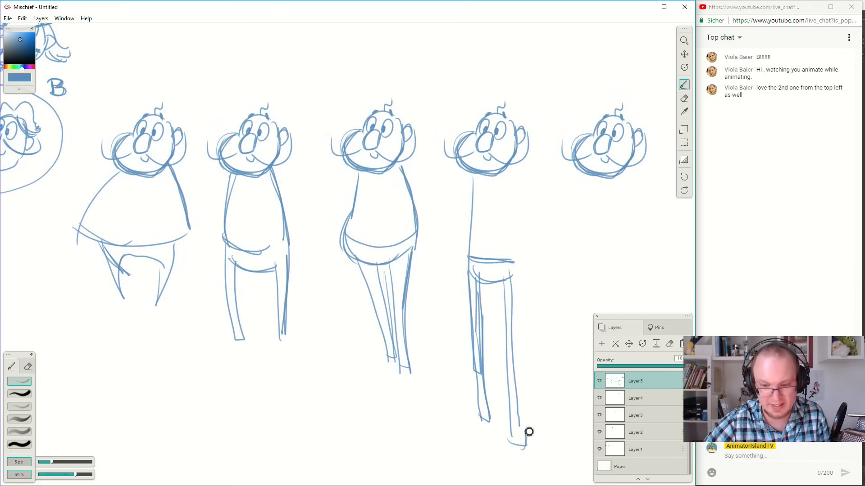
left_click_drag(518, 293, 522, 428)
mouse_move(479, 392)
left_mouse_down()
mouse_move(484, 450)
mouse_move(493, 448)
left_mouse_up()
key("space")
mouse_move(502, 361)
left_mouse_down()
mouse_move(475, 303)
mouse_move(473, 315)
left_mouse_up()
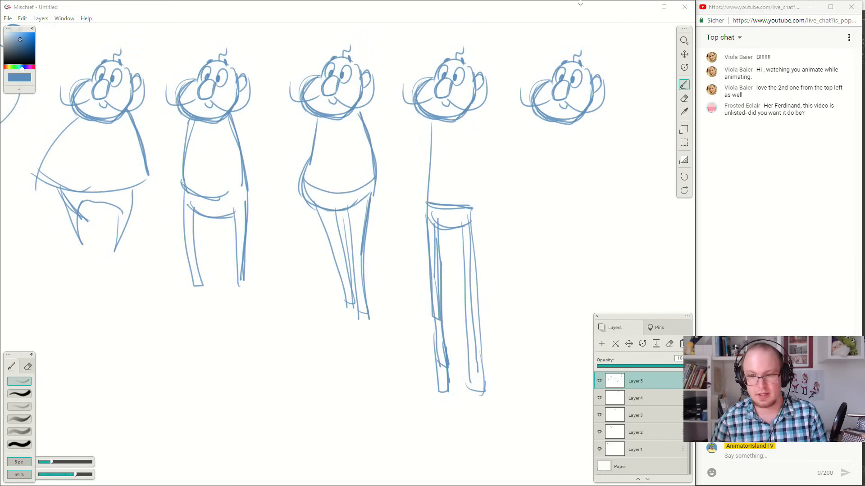
left_click_drag(471, 221, 476, 124)
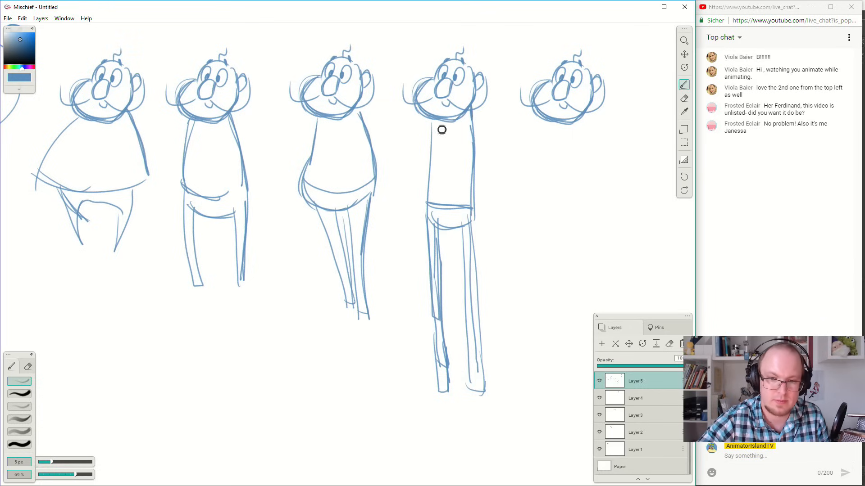
Sketch a large egg-shaped torso with a heavy, rounded bottom under the fifth head.
key("space")
mouse_move(544, 205)
left_mouse_down()
mouse_move(528, 223)
mouse_move(435, 247)
mouse_move(444, 240)
left_mouse_up()
left_click_drag(450, 155, 444, 207)
key("ctrl+z")
mouse_move(454, 153)
left_mouse_down()
mouse_move(455, 246)
mouse_move(461, 263)
mouse_move(493, 272)
left_mouse_up()
left_click_drag(454, 234, 498, 268)
mouse_move(459, 252)
left_mouse_down()
mouse_move(509, 270)
mouse_move(529, 222)
left_mouse_up()
mouse_move(498, 147)
left_mouse_down()
mouse_move(532, 215)
mouse_move(508, 152)
mouse_move(532, 232)
left_mouse_up()
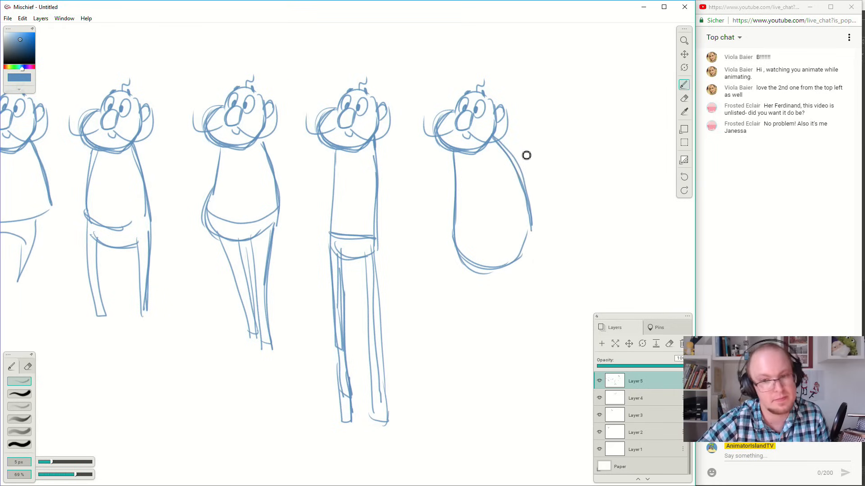
Paste a sixth copy of the head and place it level with the row, beyond the egg-shaped figure.
key("space")
mouse_move(516, 106)
left_mouse_down()
mouse_move(519, 173)
mouse_move(527, 177)
mouse_move(571, 141)
mouse_move(593, 165)
left_mouse_up()
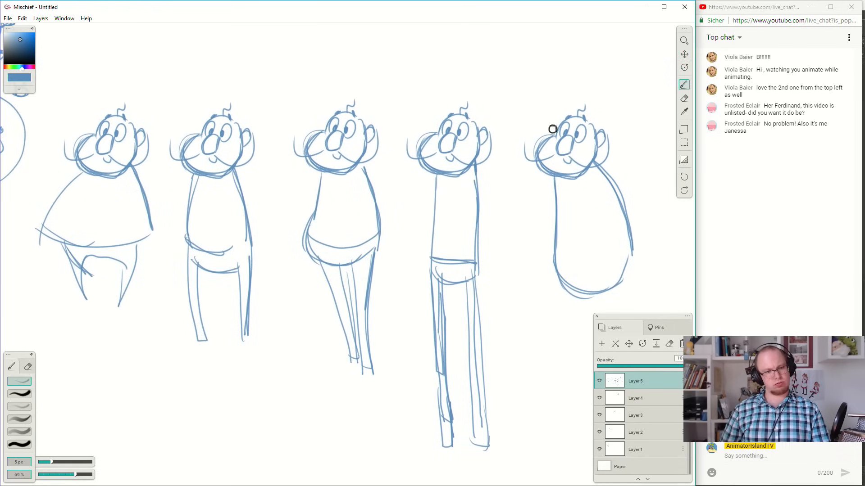
left_click_drag(538, 141, 349, 144)
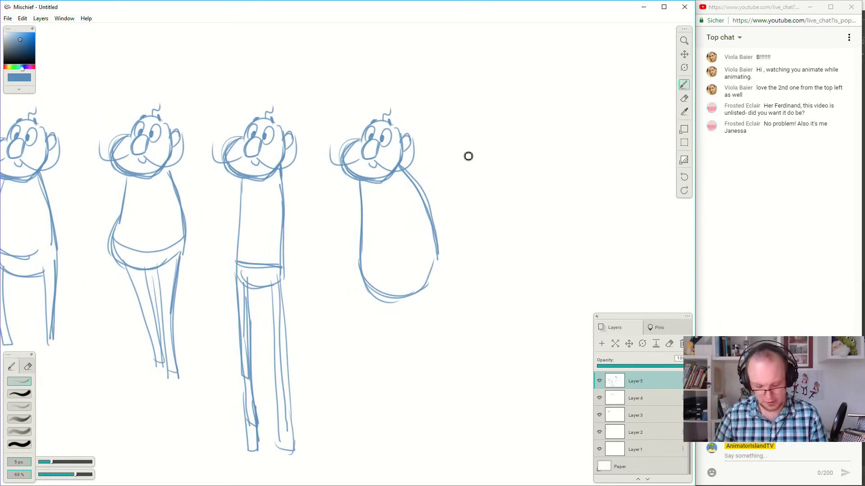
key("ctrl+v")
left_click_drag(348, 241, 547, 136)
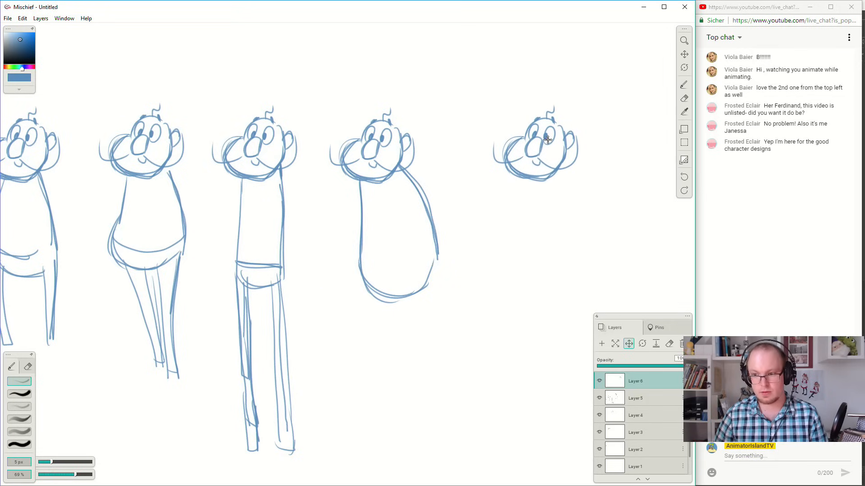
mouse_move(618, 216)
left_mouse_down()
mouse_move(596, 218)
mouse_move(622, 212)
left_mouse_up()
key("b")
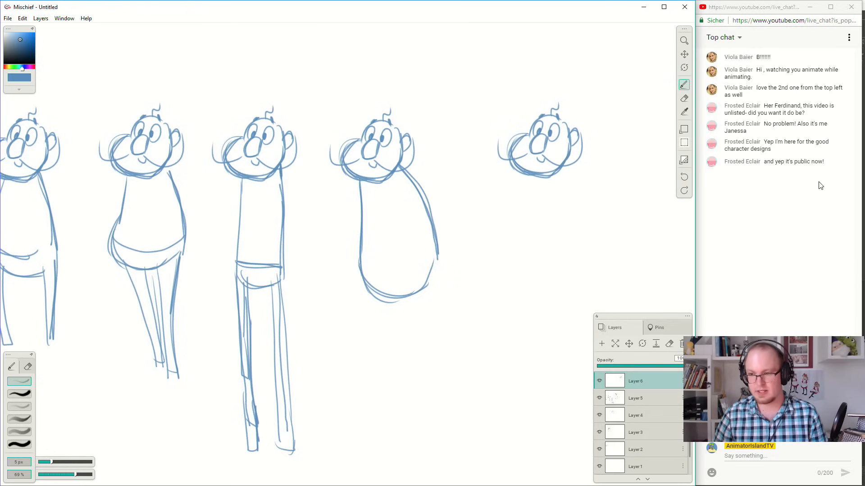
Paste a seventh copy of the head and align it to the right of the sixth, leaving a wide gap.
left_click(684, 54)
mouse_move(559, 221)
left_mouse_down()
mouse_move(315, 221)
mouse_move(381, 219)
mouse_move(487, 134)
left_mouse_up()
key("ctrl+v")
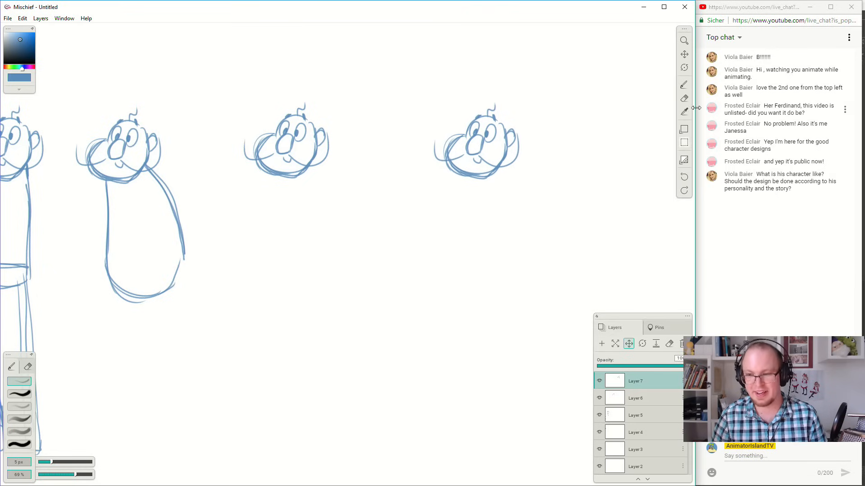
left_click_drag(554, 191, 571, 186)
key("z")
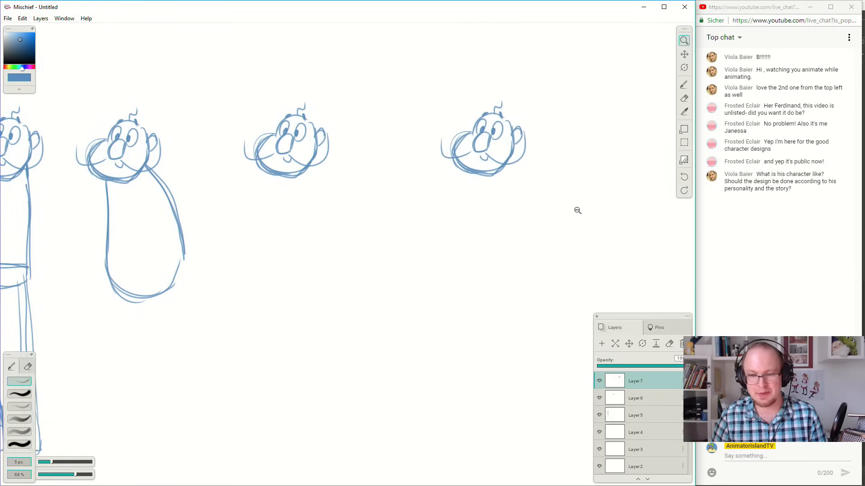
Paste an eighth copy of the head and place it at the end of the row with the same wide spacing.
key("h")
mouse_move(593, 249)
left_mouse_down()
mouse_move(362, 254)
mouse_move(453, 142)
mouse_move(449, 131)
left_mouse_up()
key("ctrl+v")
mouse_move(304, 242)
left_mouse_down()
mouse_move(313, 241)
mouse_move(285, 241)
mouse_move(320, 240)
left_mouse_up()
left_click(684, 54)
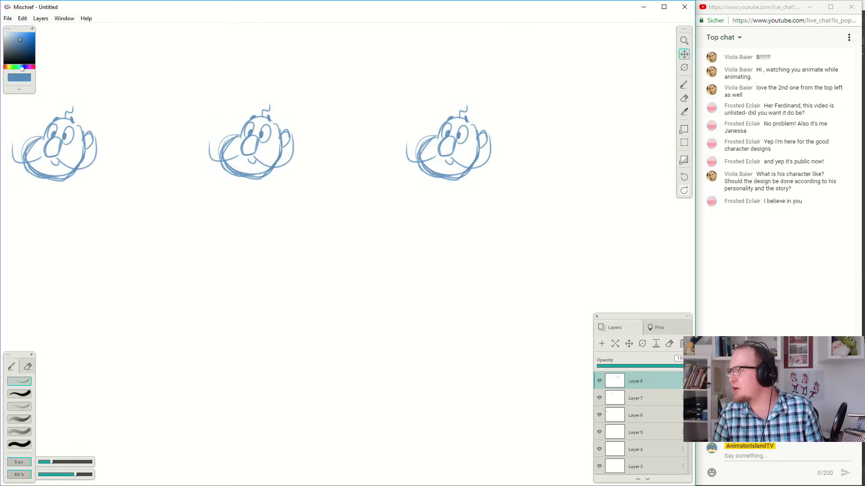
key("alt+Tab")
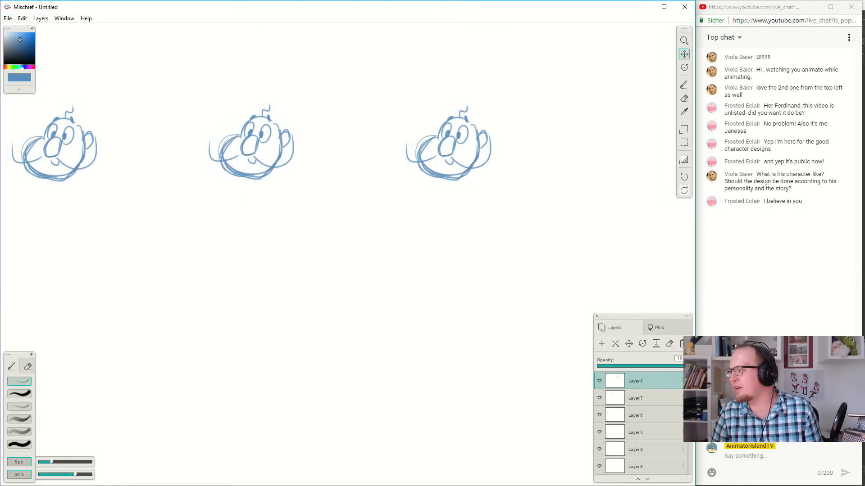
key("alt+Tab")
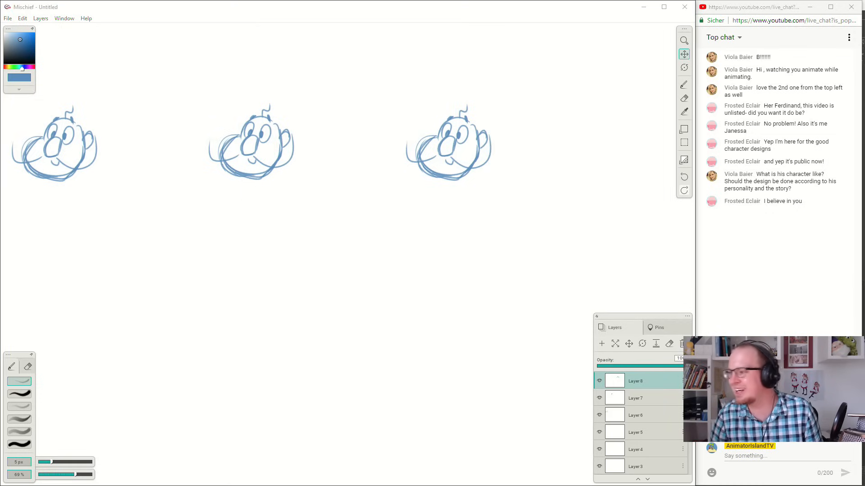
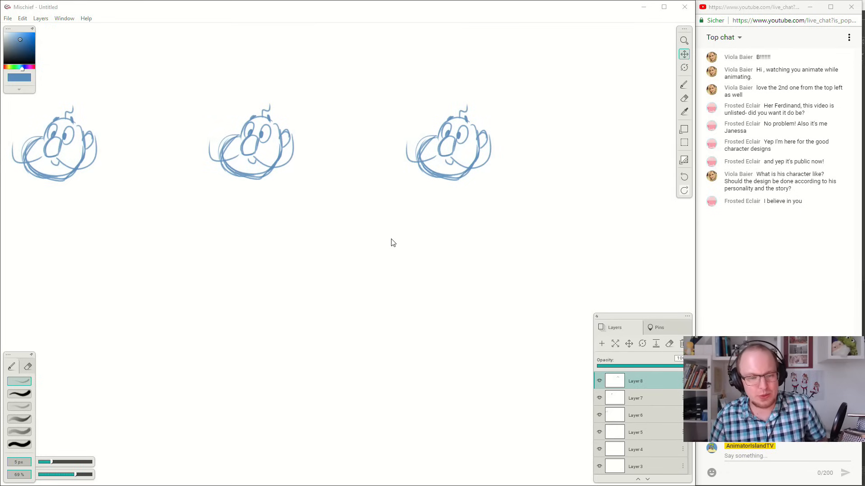
Nudge the eighth head slightly toward the seventh so its spacing matches the rest of the row.
left_click(241, 8)
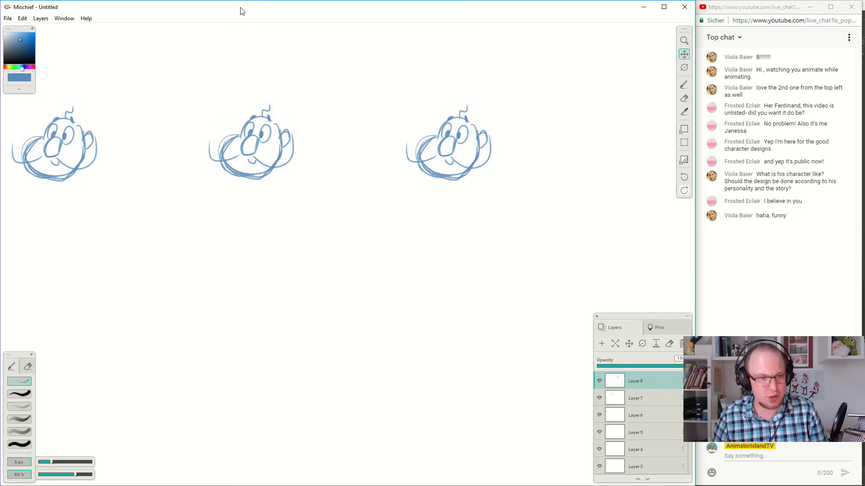
left_click_drag(238, 172, 437, 192)
key("v")
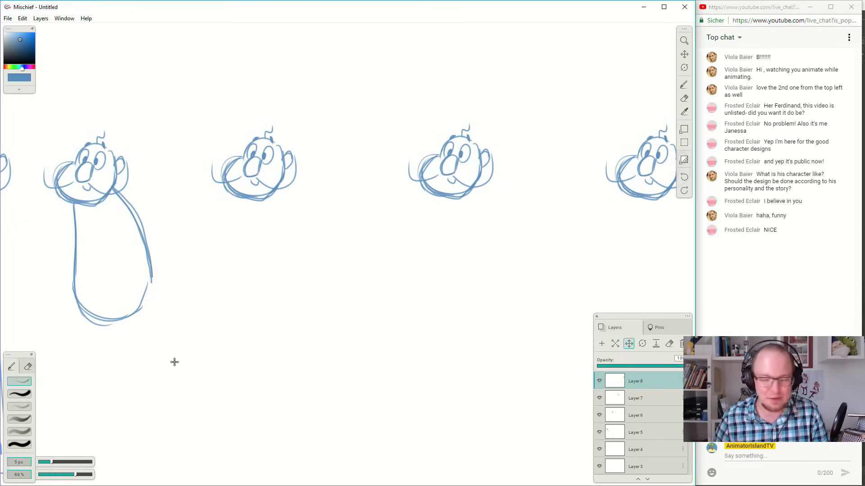
mouse_move(237, 236)
left_mouse_down()
mouse_move(249, 240)
mouse_move(233, 237)
mouse_move(241, 244)
mouse_move(240, 236)
left_mouse_up()
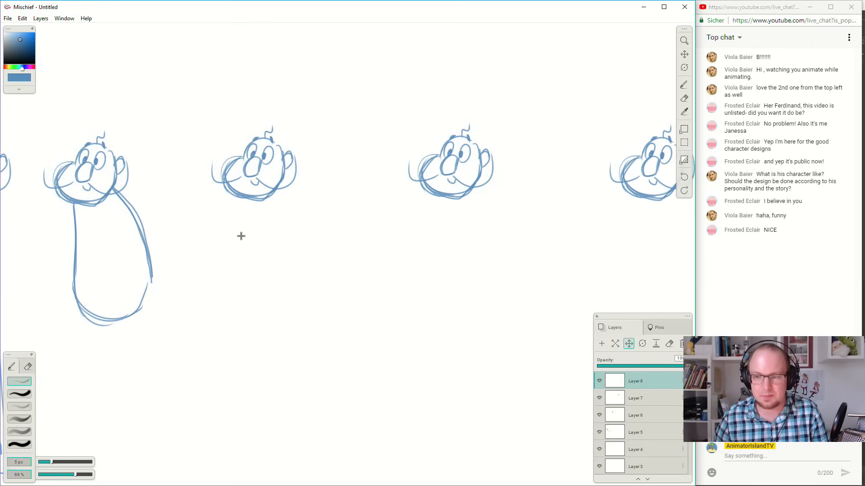
left_click_drag(327, 266, 321, 264)
key("space")
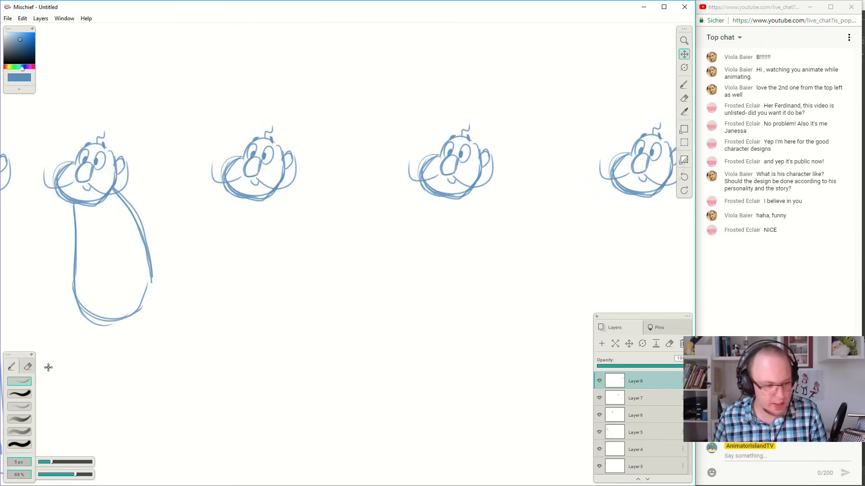
Sketch a short neck and a curved collar under the sixth head with the thin pencil brush.
left_click(12, 383)
key("space")
mouse_move(251, 205)
left_mouse_down()
mouse_move(377, 204)
mouse_move(357, 278)
left_mouse_up()
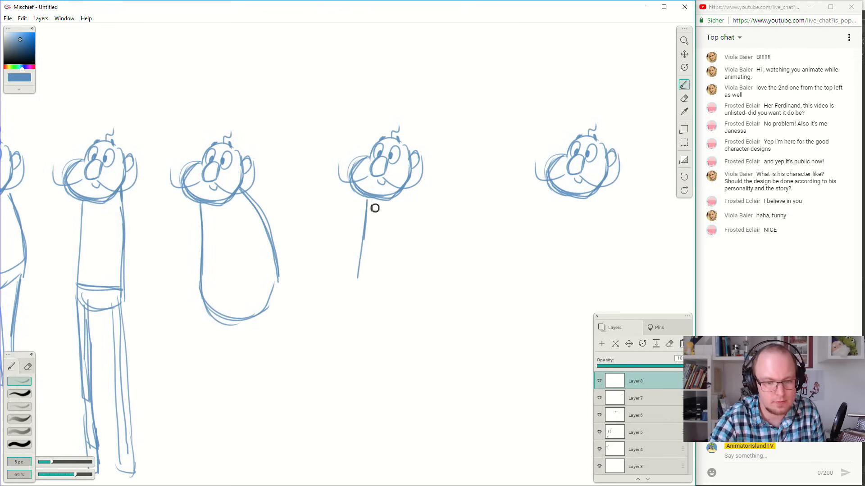
key("ctrl+z")
left_click_drag(377, 206, 407, 218)
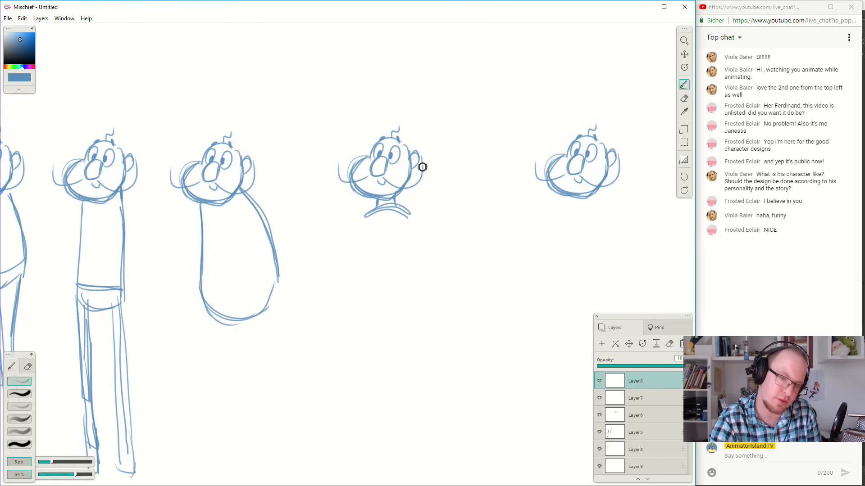
Sketch a pear-shaped torso with narrow shoulders and a low, bulging belly below the sixth figure's collar.
mouse_move(366, 218)
left_mouse_down()
mouse_move(340, 292)
mouse_move(362, 264)
mouse_move(347, 279)
mouse_move(414, 309)
mouse_move(393, 310)
mouse_move(428, 276)
mouse_move(411, 216)
mouse_move(424, 291)
left_mouse_up()
key("ctrl+z")
key("ctrl+z")
left_click_drag(409, 214, 428, 297)
left_click_drag(391, 319, 427, 295)
Sketch a wide, rounded torso with a flattened bottom directly under the seventh head.
key("space")
left_click_drag(544, 247, 468, 225)
mouse_move(492, 185)
left_mouse_down()
mouse_move(480, 189)
mouse_move(469, 227)
mouse_move(505, 242)
left_mouse_up()
key("ctrl+z")
left_click_drag(487, 184, 463, 227)
key("ctrl+z")
mouse_move(481, 182)
left_mouse_down()
mouse_move(464, 243)
mouse_move(503, 257)
mouse_move(554, 242)
mouse_move(539, 170)
mouse_move(560, 226)
mouse_move(557, 193)
mouse_move(556, 228)
mouse_move(553, 174)
left_mouse_up()
key("ctrl+z")
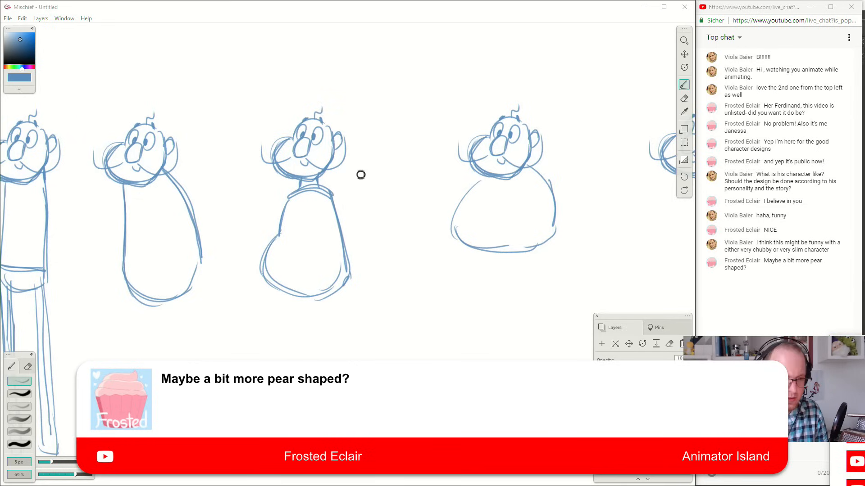
Sketch a small round body thumbnail with a bump on top above the row of figures.
mouse_move(364, 70)
left_mouse_down()
mouse_move(356, 92)
mouse_move(422, 108)
left_mouse_up()
key("ctrl+z")
mouse_move(386, 73)
left_mouse_down()
mouse_move(365, 108)
mouse_move(393, 133)
mouse_move(425, 117)
mouse_move(427, 96)
mouse_move(420, 74)
mouse_move(392, 59)
left_mouse_up()
left_click_drag(422, 53, 464, 205)
Sketch a small pear-shaped body thumbnail above the round one, leaving it without a head.
mouse_move(410, 108)
left_mouse_down()
mouse_move(409, 127)
mouse_move(438, 173)
mouse_move(452, 143)
left_mouse_up()
key("ctrl+z")
mouse_move(412, 86)
left_mouse_down()
mouse_move(411, 107)
mouse_move(417, 149)
left_mouse_up()
key("ctrl+z")
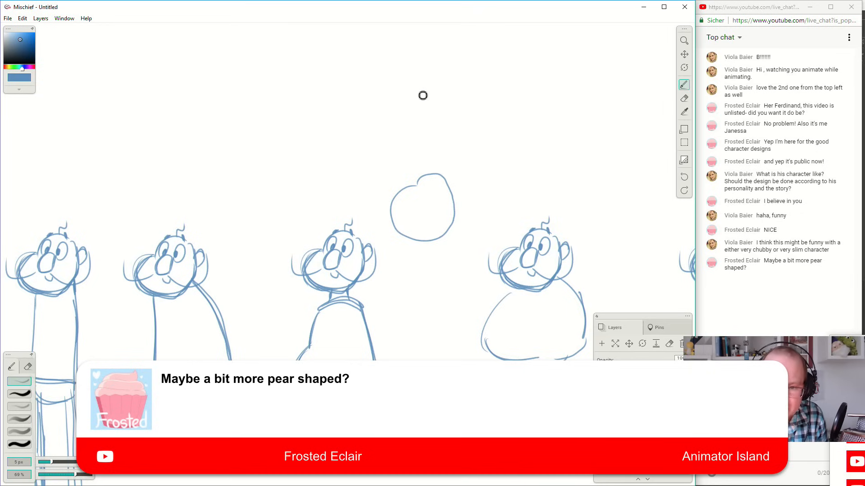
mouse_move(420, 82)
left_mouse_down()
mouse_move(405, 117)
mouse_move(415, 145)
mouse_move(452, 145)
mouse_move(460, 103)
mouse_move(449, 74)
mouse_move(431, 71)
mouse_move(401, 121)
mouse_move(432, 146)
mouse_move(460, 132)
mouse_move(465, 108)
mouse_move(447, 58)
mouse_move(481, 142)
mouse_move(447, 120)
mouse_move(471, 128)
mouse_move(474, 111)
mouse_move(440, 127)
mouse_move(462, 118)
mouse_move(449, 98)
left_mouse_up()
key("ctrl+z")
key("ctrl+z")
key("ctrl+z")
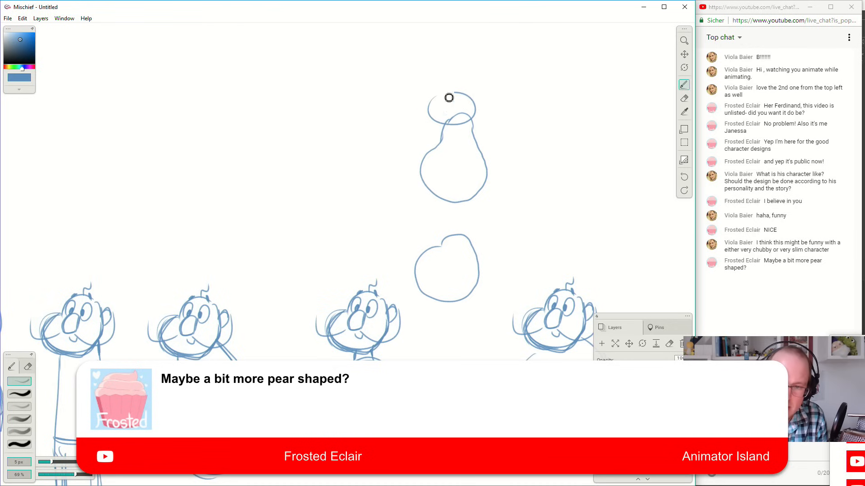
Add a small simple head on top of the round body thumbnail and try one on the pear-shaped thumbnail.
key("ctrl+z")
mouse_move(527, 174)
left_mouse_down()
mouse_move(513, 175)
mouse_move(452, 101)
left_mouse_up()
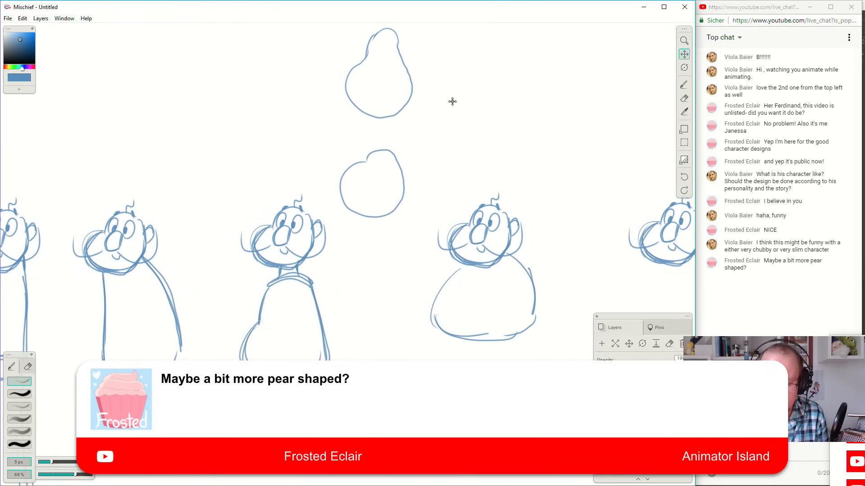
mouse_move(440, 276)
left_mouse_down()
mouse_move(437, 235)
mouse_move(432, 289)
mouse_move(481, 287)
mouse_move(476, 249)
left_mouse_up()
key("b")
mouse_move(421, 204)
left_mouse_down()
mouse_move(433, 222)
mouse_move(425, 196)
mouse_move(429, 221)
mouse_move(408, 209)
mouse_move(433, 225)
mouse_move(442, 216)
mouse_move(436, 197)
left_mouse_up()
key("ctrl+z")
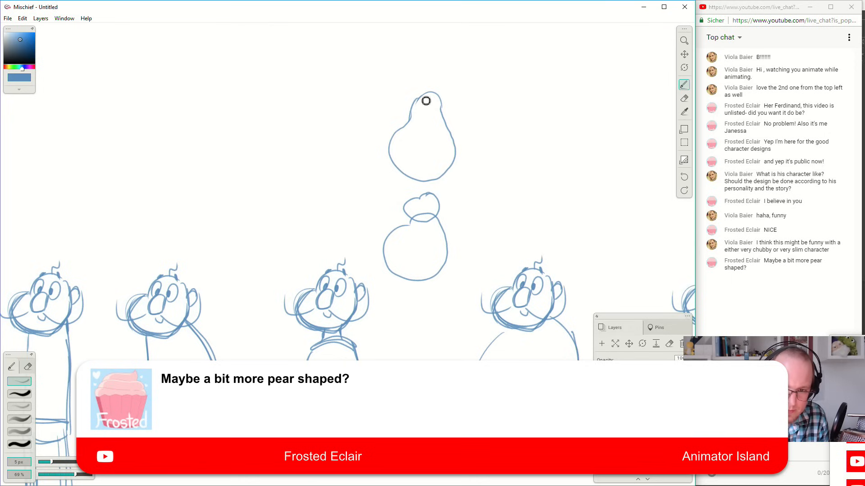
mouse_move(415, 95)
left_mouse_down()
mouse_move(444, 108)
mouse_move(448, 94)
mouse_move(430, 79)
left_mouse_up()
Widen the seventh figure's torso with fuller outer curves, and add a V-shaped neckline and a short curve beneath the belly.
left_click_drag(542, 184, 451, 96)
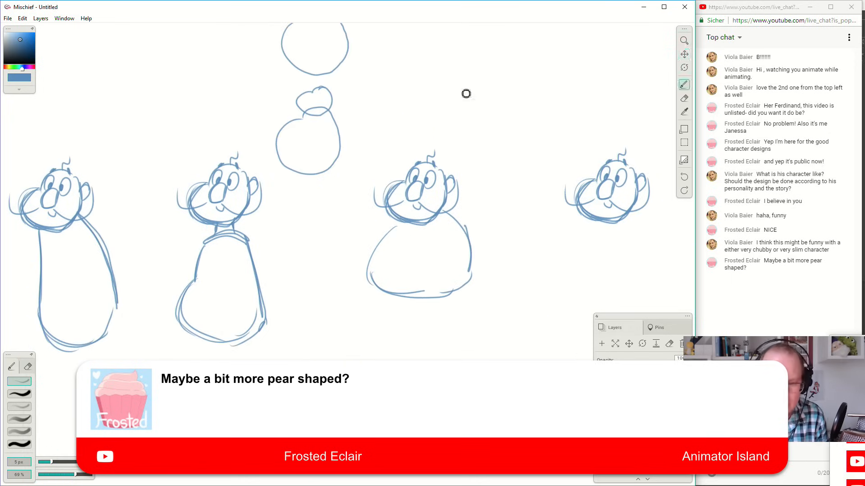
left_click_drag(395, 221, 362, 252)
mouse_move(395, 221)
left_mouse_down()
mouse_move(366, 253)
mouse_move(392, 290)
left_mouse_up()
mouse_move(361, 266)
left_mouse_down()
mouse_move(397, 292)
mouse_move(423, 291)
left_mouse_up()
left_click_drag(446, 213, 483, 265)
mouse_move(466, 230)
left_mouse_down()
mouse_move(482, 277)
mouse_move(480, 258)
mouse_move(472, 281)
left_mouse_up()
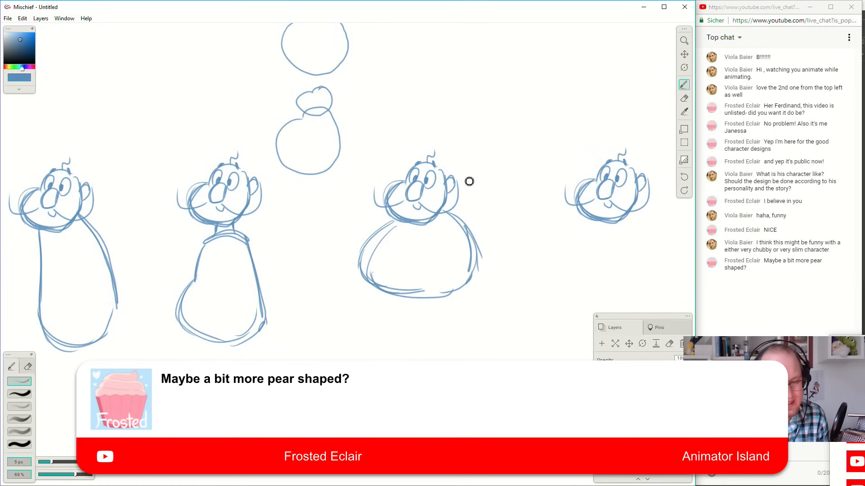
mouse_move(395, 222)
left_mouse_down()
mouse_move(412, 251)
mouse_move(437, 234)
mouse_move(413, 248)
mouse_move(442, 216)
mouse_move(429, 241)
mouse_move(436, 223)
mouse_move(421, 236)
left_mouse_up()
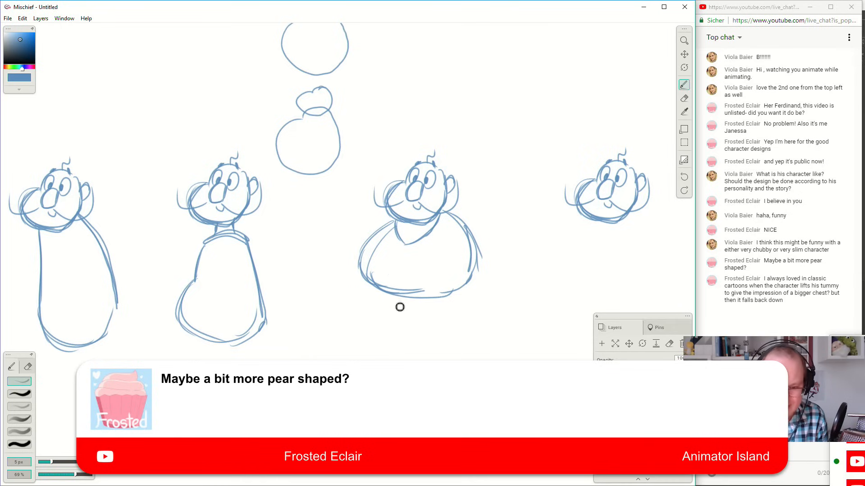
left_click_drag(378, 288, 415, 305)
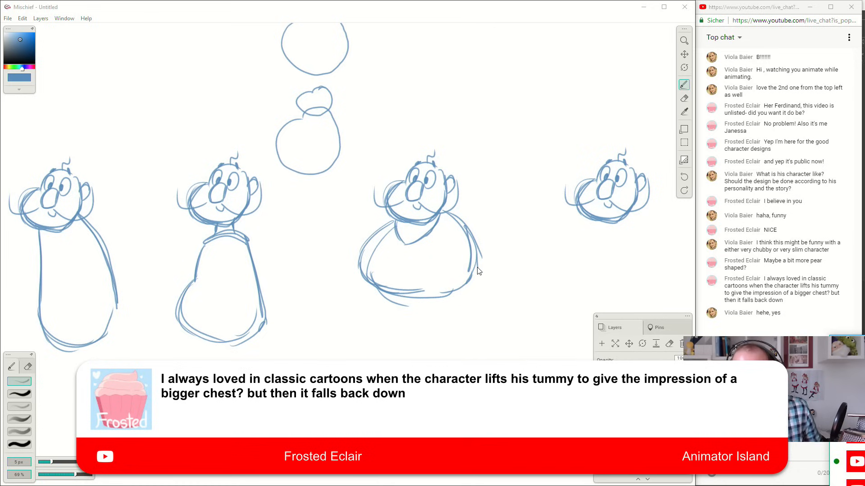
Sketch a small thumbnail of a puffed-up chest figure with a tiny face, raised hands and a tucked-in underside.
left_click(509, 75)
mouse_move(521, 60)
left_mouse_down()
mouse_move(486, 88)
mouse_move(532, 112)
mouse_move(539, 93)
mouse_move(515, 56)
mouse_move(538, 52)
mouse_move(534, 63)
left_mouse_up()
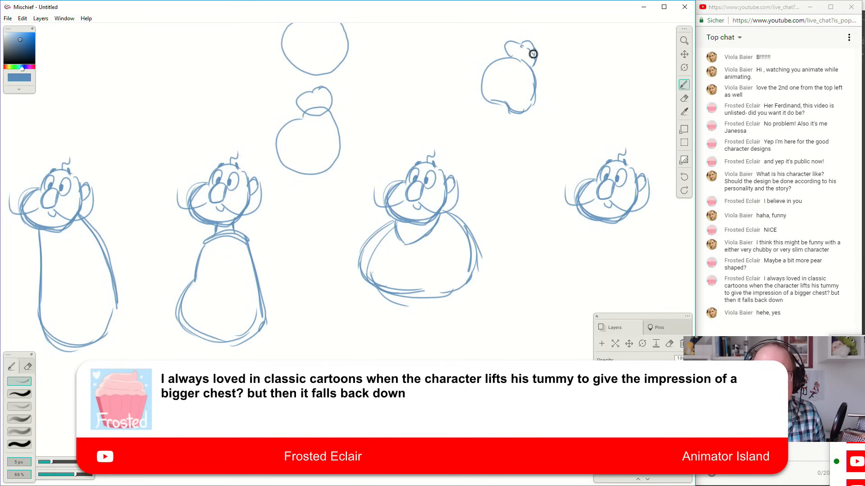
mouse_move(521, 49)
left_mouse_down()
mouse_move(521, 34)
mouse_move(527, 52)
mouse_move(535, 44)
left_mouse_up()
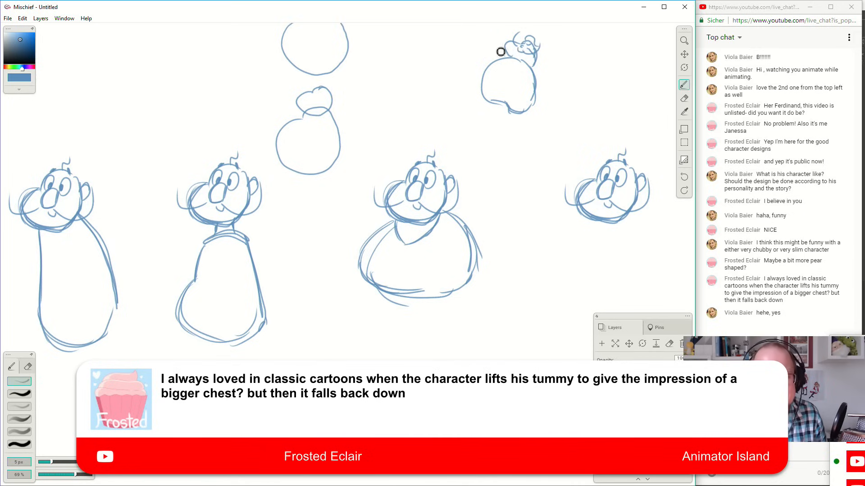
left_click_drag(489, 50, 540, 89)
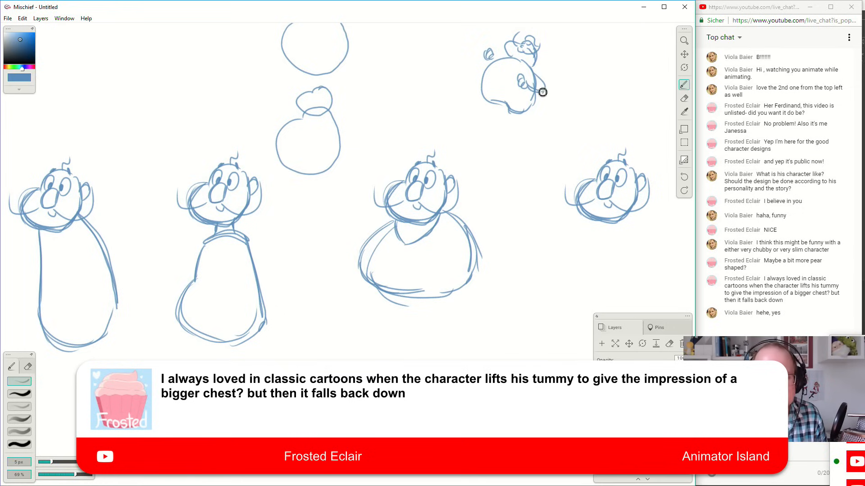
mouse_move(490, 102)
left_mouse_down()
mouse_move(507, 118)
mouse_move(507, 110)
mouse_move(535, 106)
left_mouse_up()
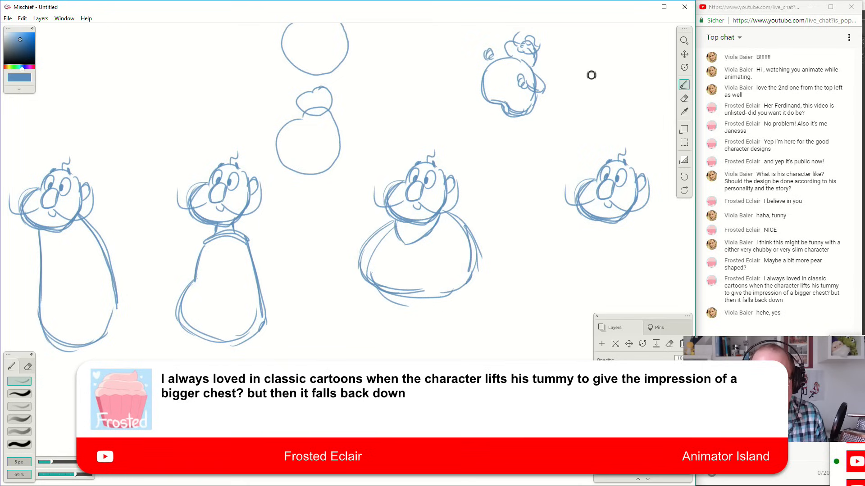
Sketch two more body thumbnails beside the puffed-up one: a pear shape with a small head and a plain rounded shape.
mouse_move(580, 69)
left_mouse_down()
mouse_move(561, 109)
mouse_move(577, 92)
mouse_move(581, 127)
mouse_move(562, 99)
mouse_move(607, 130)
mouse_move(619, 95)
mouse_move(595, 66)
left_mouse_up()
key("space")
left_click_drag(619, 114, 527, 126)
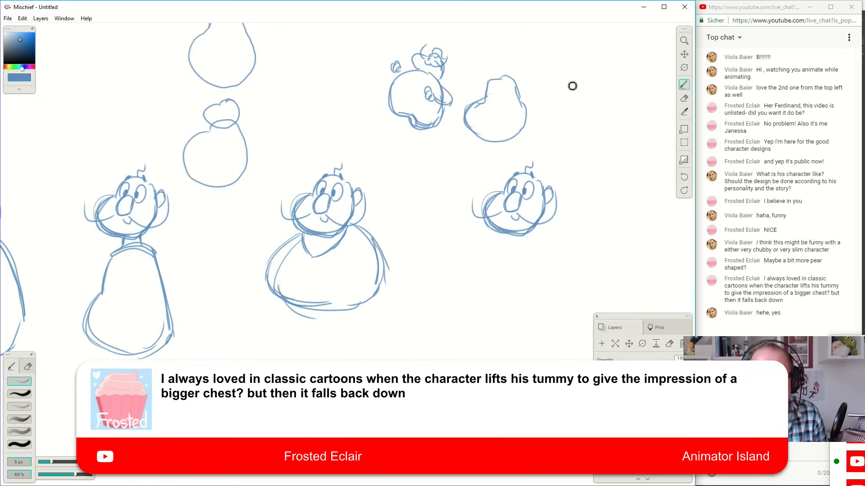
mouse_move(565, 78)
left_mouse_down()
mouse_move(557, 118)
mouse_move(550, 117)
mouse_move(602, 112)
mouse_move(593, 75)
mouse_move(566, 86)
mouse_move(600, 68)
left_mouse_up()
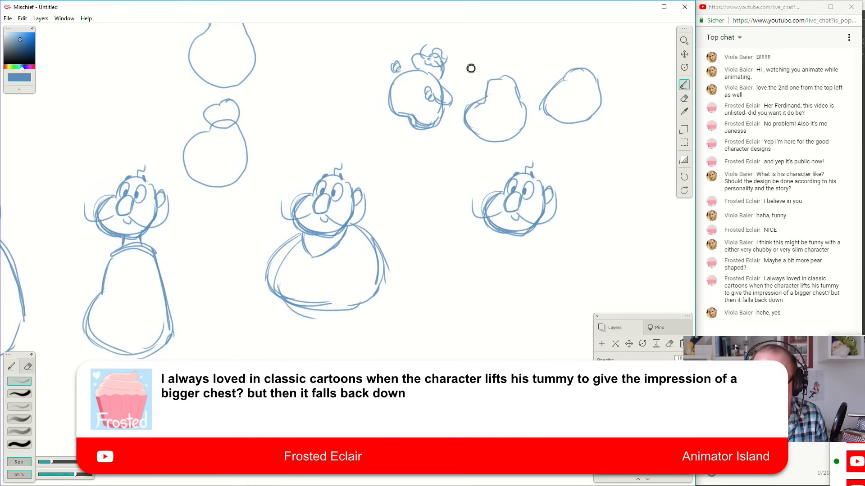
mouse_move(490, 77)
left_mouse_down()
mouse_move(522, 77)
mouse_move(519, 84)
mouse_move(521, 65)
left_mouse_up()
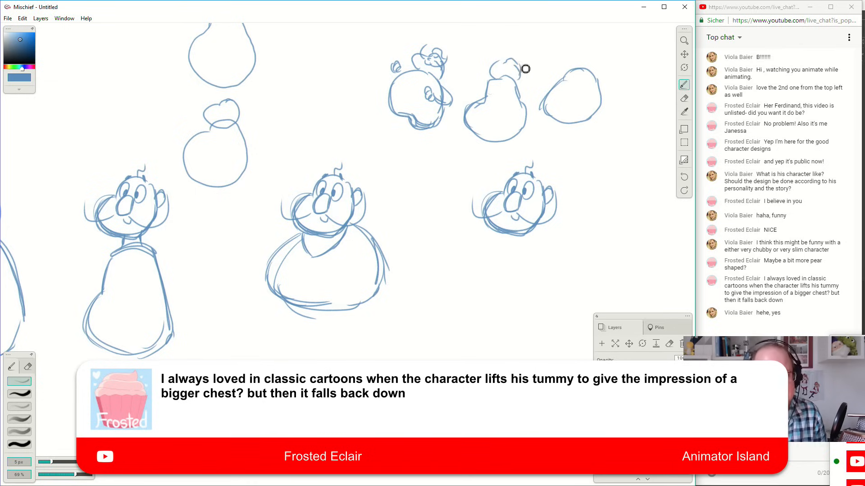
Draw a narrow waistband with vertical ribbing beneath the seventh figure's big belly.
left_click_drag(282, 300, 319, 321)
key("ctrl+z")
key("ctrl+z")
key("ctrl+z")
key("ctrl+z")
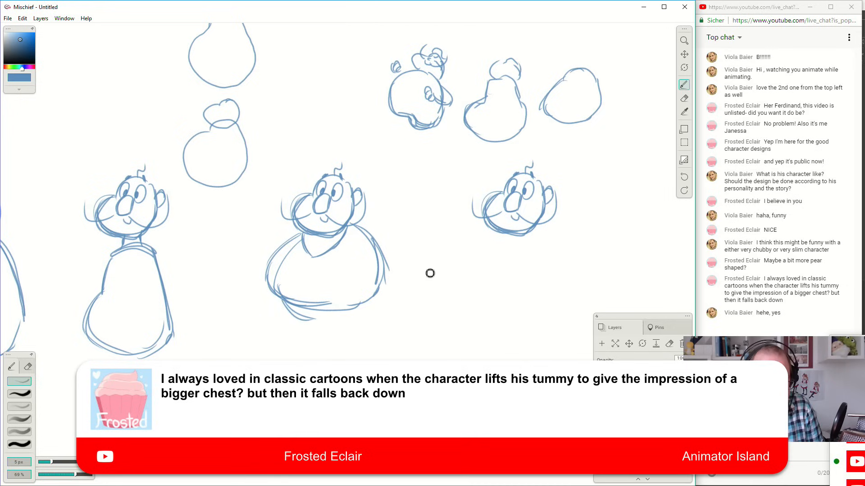
left_click_drag(428, 300, 507, 218)
left_click_drag(398, 248, 457, 246)
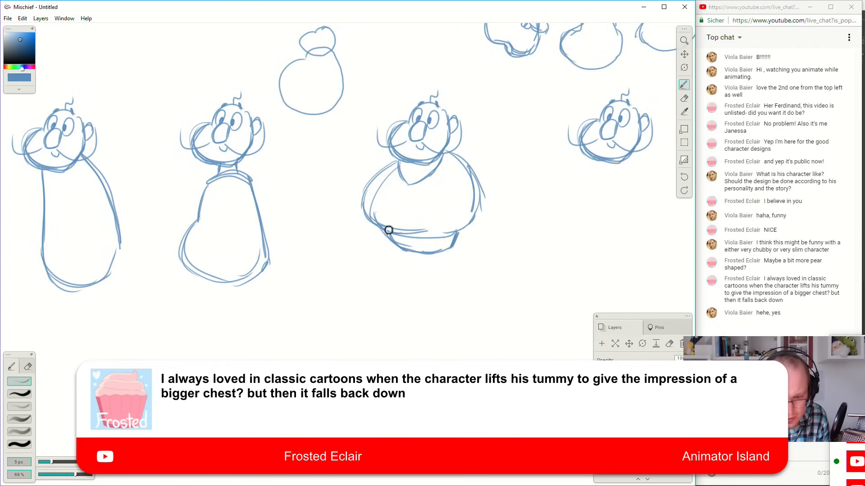
mouse_move(409, 246)
left_mouse_down()
mouse_move(440, 253)
mouse_move(456, 243)
left_mouse_up()
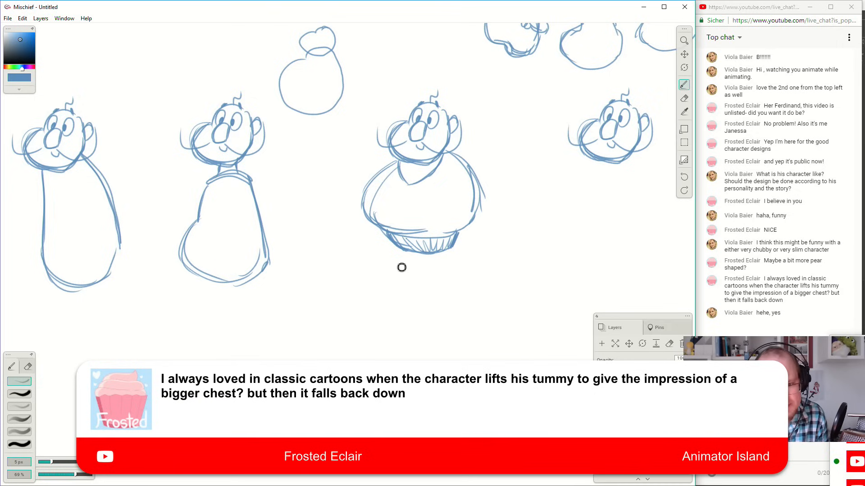
Sketch two long, thin legs with small pointed feet below the seventh figure's waistband.
left_click_drag(401, 251, 423, 345)
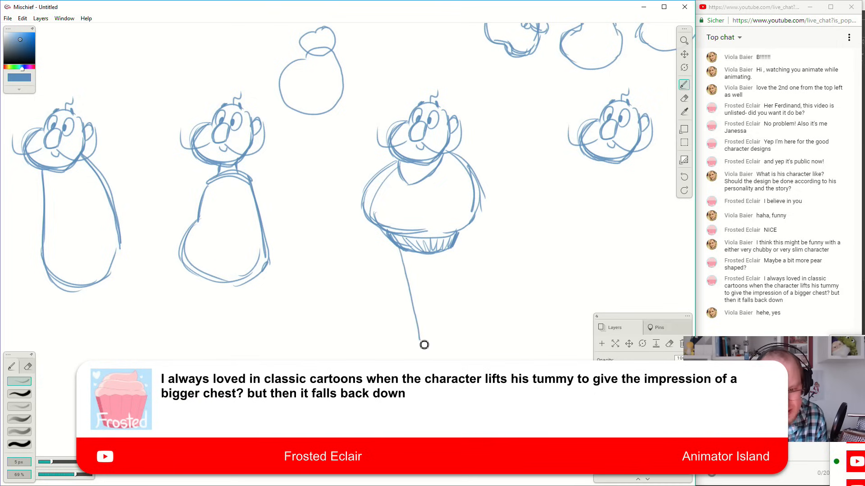
key("ctrl+z")
mouse_move(402, 251)
left_mouse_down()
mouse_move(409, 339)
mouse_move(415, 321)
left_mouse_up()
key("ctrl+z")
mouse_move(417, 354)
left_mouse_down()
mouse_move(428, 356)
mouse_move(413, 274)
mouse_move(428, 351)
mouse_move(418, 246)
mouse_move(417, 308)
left_mouse_up()
left_click_drag(442, 253, 467, 360)
mouse_move(459, 268)
left_mouse_down()
mouse_move(477, 357)
mouse_move(455, 294)
mouse_move(458, 313)
left_mouse_up()
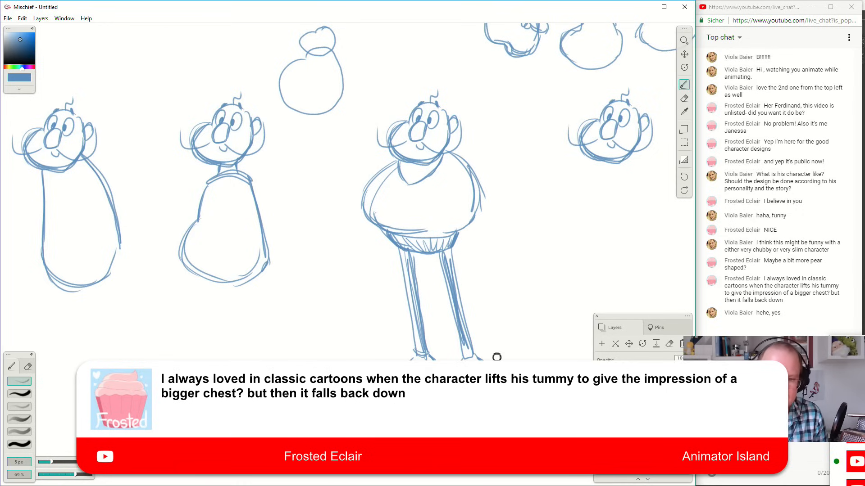
Sketch a closed cartoon hand in front of the seventh figure's chest.
mouse_move(474, 156)
left_mouse_down()
mouse_move(484, 183)
mouse_move(473, 179)
mouse_move(484, 158)
left_mouse_up()
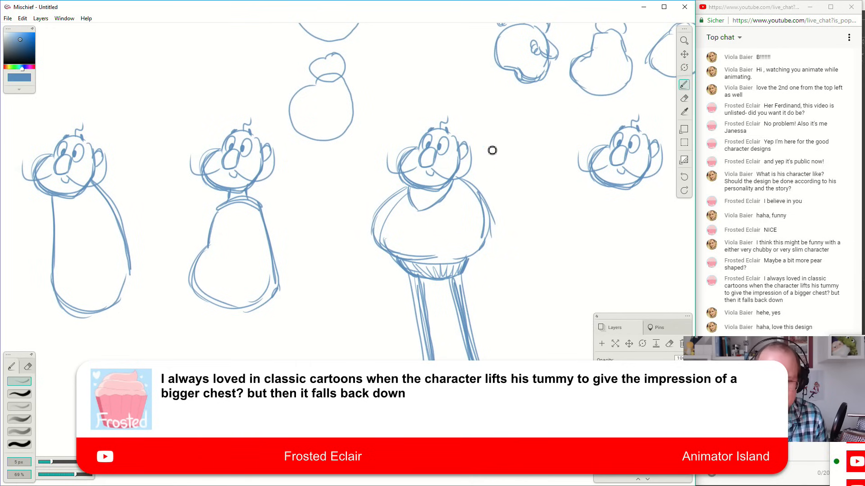
mouse_move(459, 215)
left_mouse_down()
mouse_move(444, 229)
mouse_move(455, 220)
mouse_move(453, 237)
mouse_move(463, 220)
mouse_move(457, 237)
mouse_move(467, 240)
mouse_move(457, 238)
mouse_move(465, 240)
mouse_move(459, 212)
left_mouse_up()
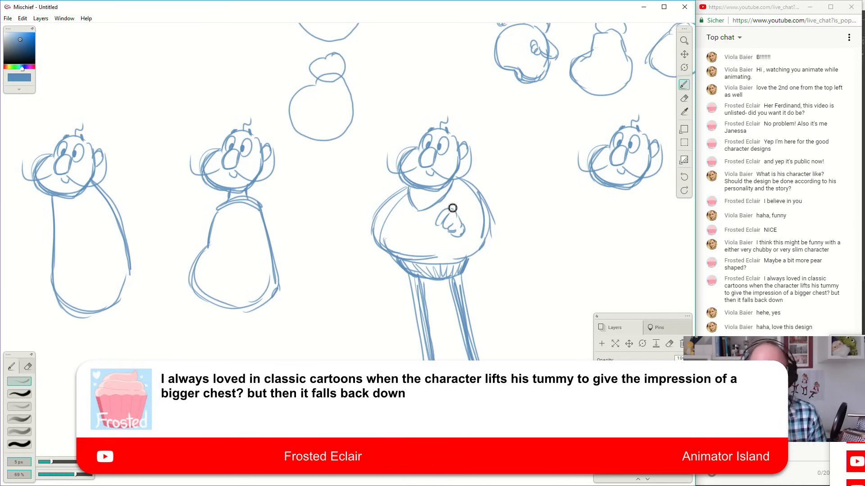
left_click_drag(455, 295, 461, 276)
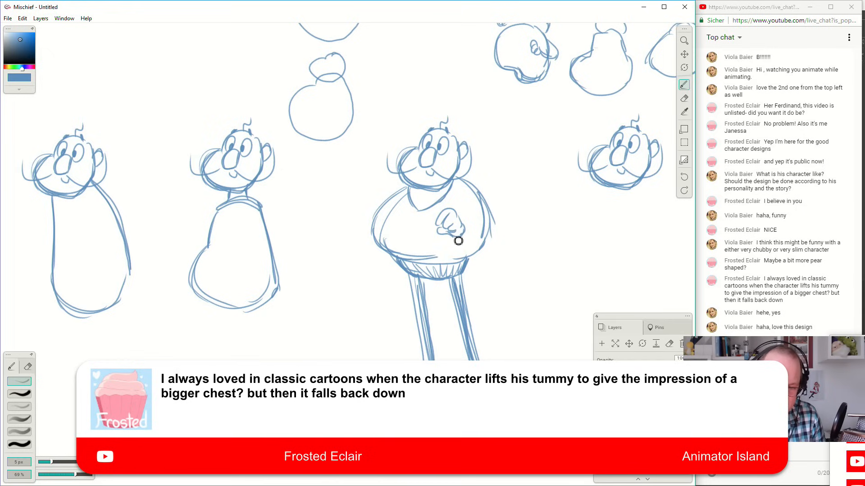
Draw a cuff and a bulging bent arm that connects the chest hand to the seventh figure's shoulder.
mouse_move(464, 242)
left_mouse_down()
mouse_move(496, 263)
mouse_move(474, 253)
mouse_move(489, 255)
mouse_move(491, 246)
mouse_move(474, 235)
mouse_move(494, 248)
mouse_move(474, 197)
mouse_move(492, 232)
left_mouse_up()
left_click_drag(479, 188, 508, 255)
mouse_move(397, 182)
left_mouse_down()
mouse_move(345, 223)
mouse_move(383, 218)
mouse_move(351, 220)
left_mouse_up()
key("ctrl+z")
key("ctrl+z")
key("ctrl+z")
key("ctrl+z")
key("ctrl+z")
key("ctrl+z")
key("ctrl+z")
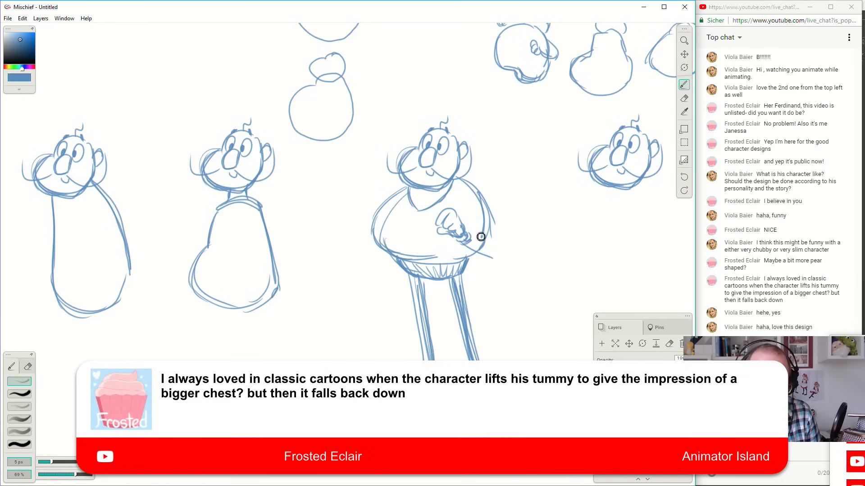
mouse_move(467, 249)
left_mouse_down()
mouse_move(522, 249)
mouse_move(500, 207)
mouse_move(474, 199)
mouse_move(502, 259)
mouse_move(507, 219)
mouse_move(476, 192)
left_mouse_up()
key("ctrl+z")
mouse_move(467, 231)
left_mouse_down()
mouse_move(485, 222)
mouse_move(465, 196)
left_mouse_up()
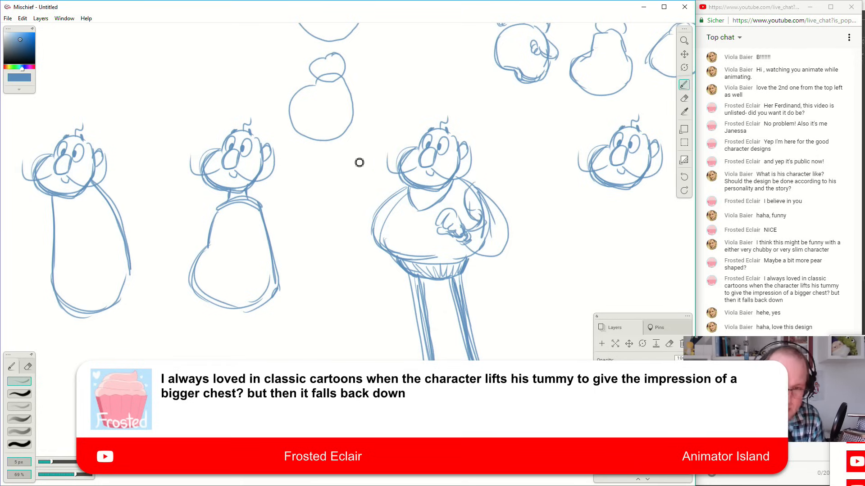
Sketch the seventh figure's other arm stretched outward, with its hand holding an upside-down top hat by the brim.
mouse_move(387, 197)
left_mouse_down()
mouse_move(350, 183)
mouse_move(371, 202)
mouse_move(350, 187)
mouse_move(345, 165)
mouse_move(349, 188)
mouse_move(333, 166)
left_mouse_up()
key("ctrl+z")
mouse_move(333, 167)
left_mouse_down()
mouse_move(344, 171)
mouse_move(320, 160)
mouse_move(305, 174)
mouse_move(317, 181)
mouse_move(324, 211)
mouse_move(307, 210)
mouse_move(318, 201)
mouse_move(298, 173)
mouse_move(331, 172)
mouse_move(327, 163)
mouse_move(334, 174)
left_mouse_up()
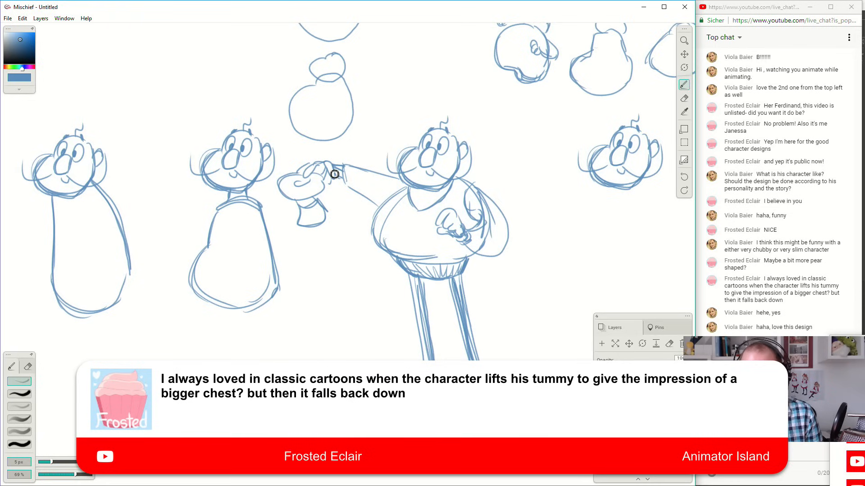
Sketch a broad bell-shaped torso under the eighth head, with sloping shoulders and a curved bottom hem.
key("space")
mouse_move(534, 278)
left_mouse_down()
mouse_move(425, 278)
mouse_move(424, 293)
left_mouse_up()
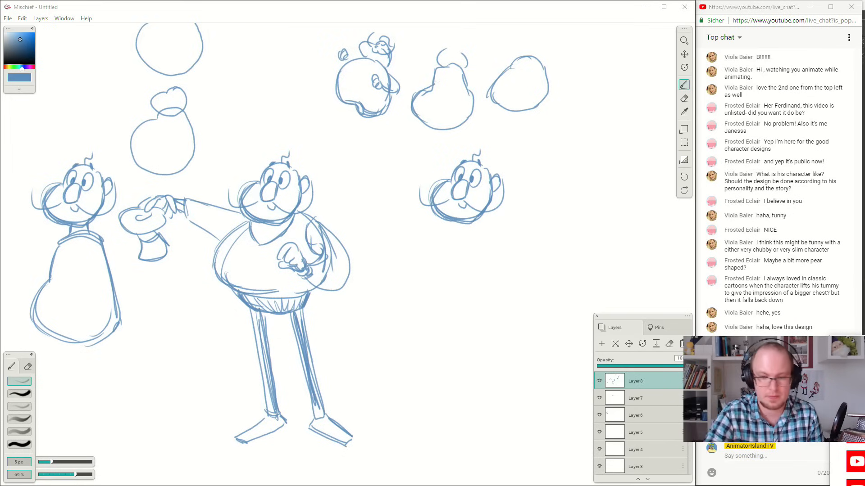
left_click_drag(442, 223, 407, 280)
key("ctrl+z")
mouse_move(444, 226)
left_mouse_down()
mouse_move(411, 278)
mouse_move(403, 303)
left_mouse_up()
key("ctrl+z")
mouse_move(448, 224)
left_mouse_down()
mouse_move(401, 305)
mouse_move(478, 314)
left_mouse_up()
mouse_move(400, 289)
left_mouse_down()
mouse_move(438, 314)
mouse_move(514, 307)
left_mouse_up()
left_click_drag(466, 318, 519, 299)
left_click_drag(491, 218, 526, 295)
left_click_drag(506, 246, 521, 296)
mouse_move(452, 225)
left_mouse_down()
mouse_move(403, 284)
mouse_move(402, 297)
mouse_move(452, 224)
mouse_move(420, 252)
mouse_move(446, 227)
mouse_move(401, 296)
left_mouse_up()
key("ctrl+z")
key("ctrl+z")
mouse_move(402, 293)
left_mouse_down()
mouse_move(456, 222)
mouse_move(524, 295)
left_mouse_up()
Sketch two wide-set legs with loose trousers and a curved crotch beneath the eighth figure's bell-shaped torso.
left_click_drag(406, 308, 446, 417)
key("ctrl+z")
mouse_move(405, 304)
left_mouse_down()
mouse_move(438, 402)
mouse_move(442, 337)
left_mouse_up()
mouse_move(434, 376)
left_mouse_down()
mouse_move(451, 328)
mouse_move(479, 336)
mouse_move(512, 406)
left_mouse_up()
left_click_drag(479, 354, 529, 414)
mouse_move(522, 385)
left_mouse_down()
mouse_move(501, 325)
mouse_move(530, 397)
left_mouse_up()
left_click_drag(504, 310, 521, 384)
mouse_move(521, 377)
left_mouse_down()
mouse_move(513, 336)
mouse_move(528, 392)
left_mouse_up()
left_click_drag(435, 374, 456, 411)
left_click_drag(442, 348, 431, 364)
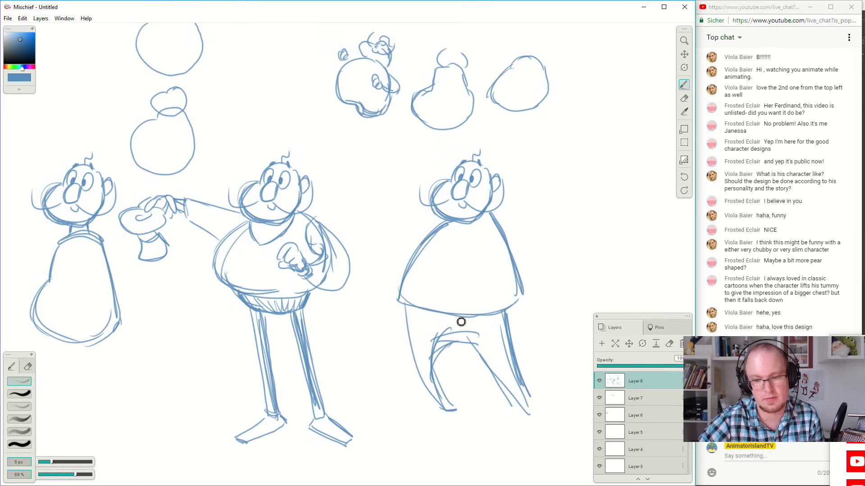
Draw the eighth figure's arms, one curving outward and down, the other raised to the side with a cuff and open hand.
left_click_drag(490, 212, 546, 247)
mouse_move(495, 251)
left_mouse_down()
mouse_move(537, 267)
mouse_move(526, 258)
mouse_move(557, 279)
mouse_move(549, 249)
left_mouse_up()
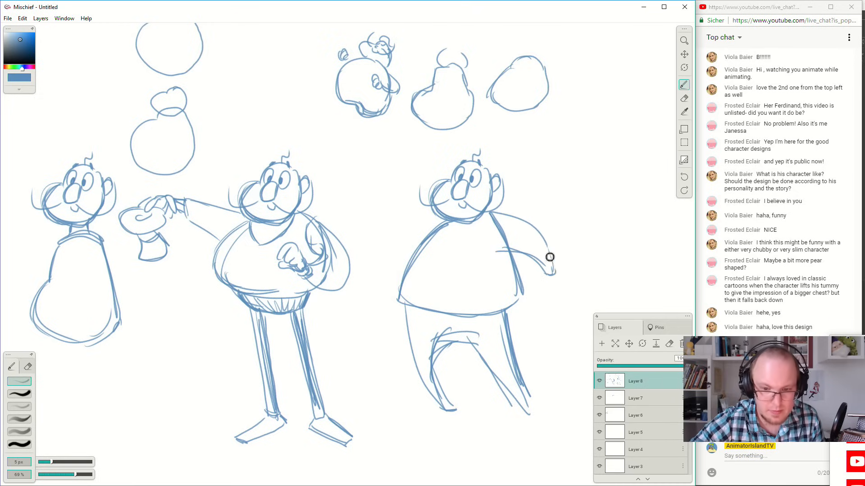
left_click_drag(424, 243, 361, 189)
mouse_move(422, 204)
left_mouse_down()
mouse_move(384, 187)
mouse_move(364, 194)
left_mouse_up()
mouse_move(375, 186)
left_mouse_down()
mouse_move(366, 190)
mouse_move(372, 183)
mouse_move(363, 172)
mouse_move(344, 177)
mouse_move(341, 187)
mouse_move(333, 177)
left_mouse_up()
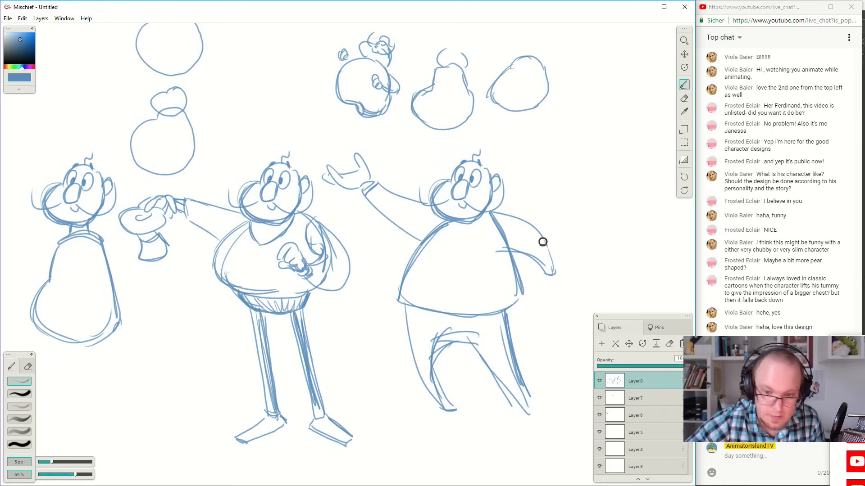
Sketch a closed hand at the end of the eighth figure's lowered arm, gripping a top hat by its brim.
mouse_move(552, 283)
left_mouse_down()
mouse_move(568, 309)
mouse_move(561, 280)
mouse_move(549, 299)
mouse_move(582, 316)
mouse_move(573, 329)
mouse_move(590, 278)
mouse_move(601, 317)
left_mouse_up()
key("ctrl+z")
left_click_drag(595, 278, 606, 309)
key("space")
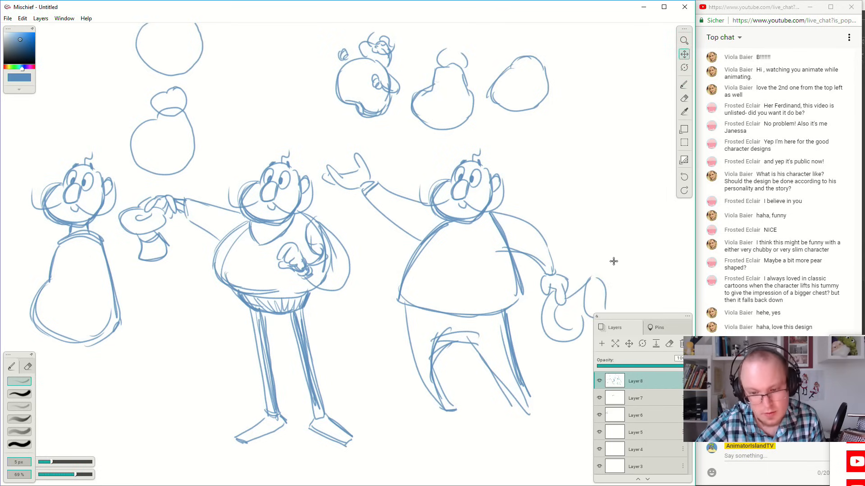
left_click_drag(612, 249, 586, 206)
mouse_move(547, 280)
left_mouse_down()
mouse_move(570, 277)
mouse_move(530, 292)
mouse_move(530, 271)
mouse_move(530, 284)
mouse_move(563, 268)
left_mouse_up()
key("ctrl+z")
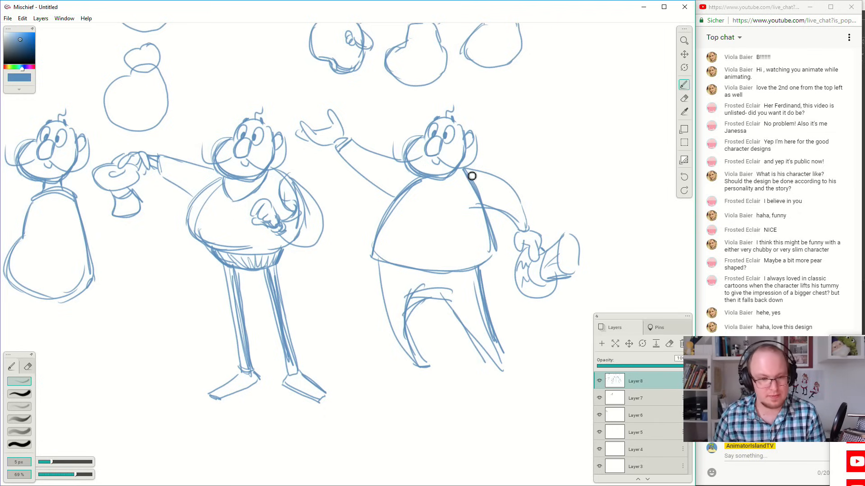
Sketch a smaller round head with eyes and a big nose in the empty space beside the eighth figure.
key("space")
mouse_move(401, 179)
left_mouse_down()
mouse_move(421, 193)
mouse_move(479, 180)
mouse_move(293, 195)
mouse_move(318, 199)
left_mouse_up()
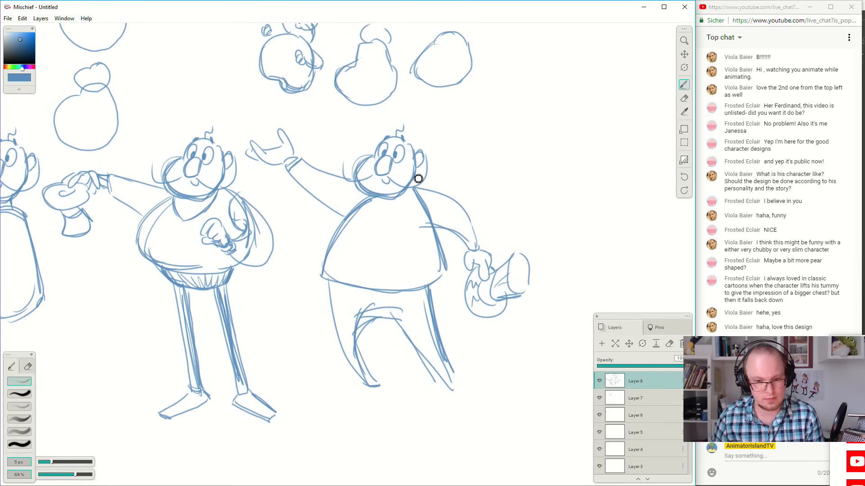
key("space")
left_click_drag(491, 171, 469, 169)
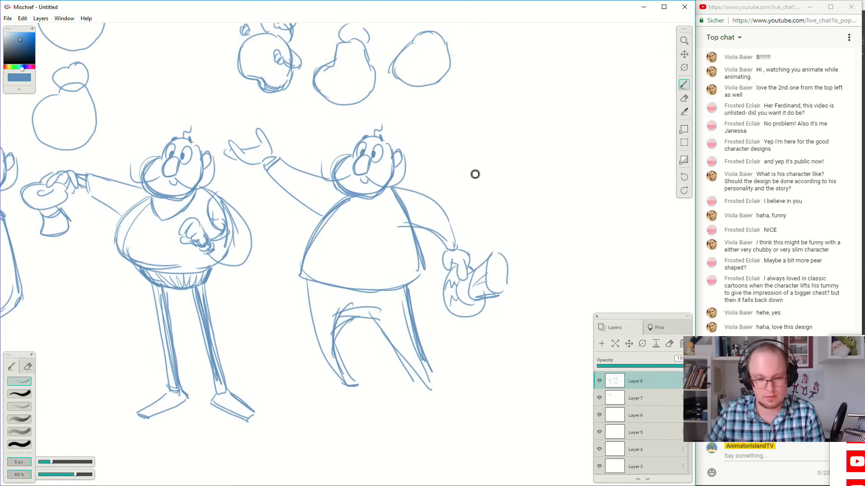
mouse_move(560, 147)
left_mouse_down()
mouse_move(573, 177)
mouse_move(579, 172)
left_mouse_up()
mouse_move(564, 138)
left_mouse_down()
mouse_move(589, 150)
mouse_move(582, 169)
left_mouse_up()
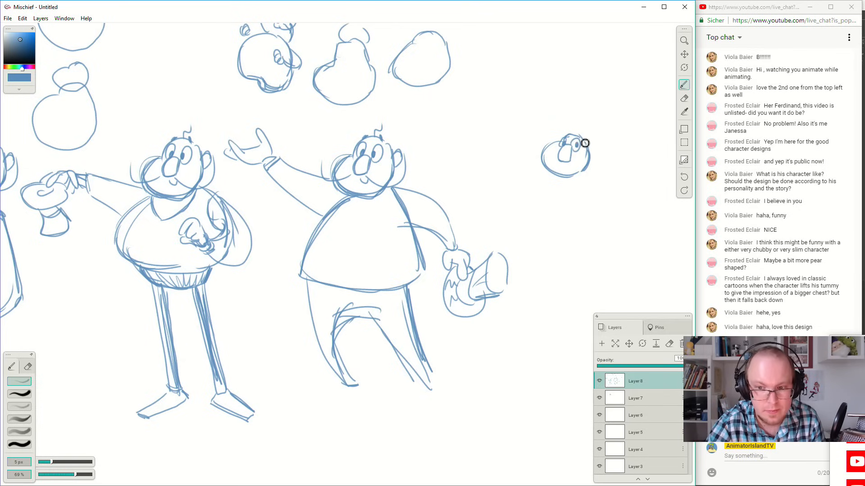
Add a curl of hair, sweeping moustache curves on both sides and a small open mouth to the ninth head.
left_click_drag(572, 130, 589, 114)
key("ctrl+z")
key("ctrl+z")
key("ctrl+z")
key("ctrl+z")
left_click_drag(585, 123, 595, 106)
left_click_drag(576, 138, 592, 117)
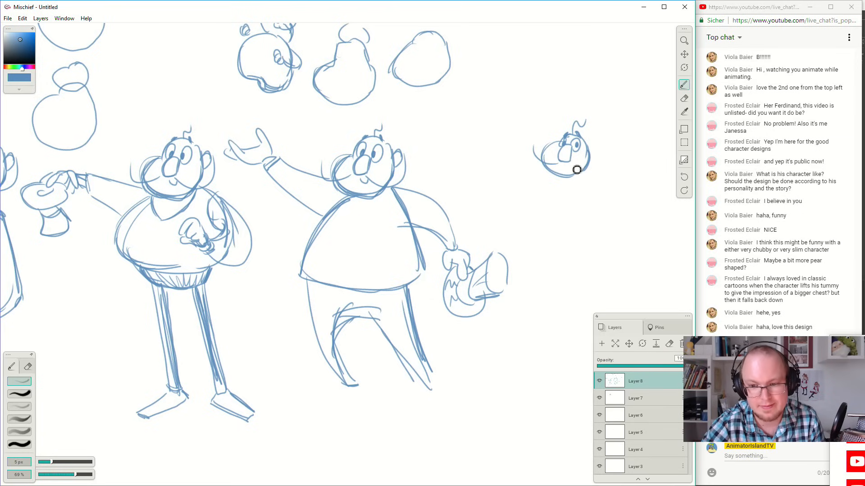
left_click_drag(581, 170, 601, 141)
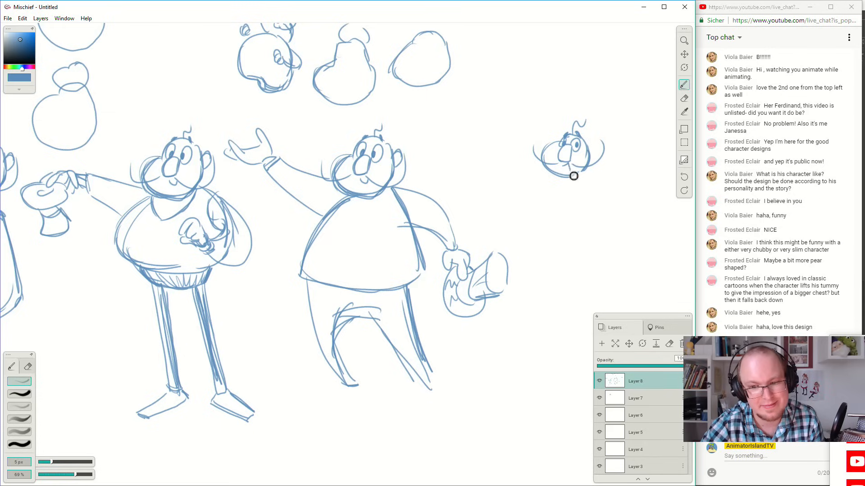
left_click_drag(564, 167, 572, 167)
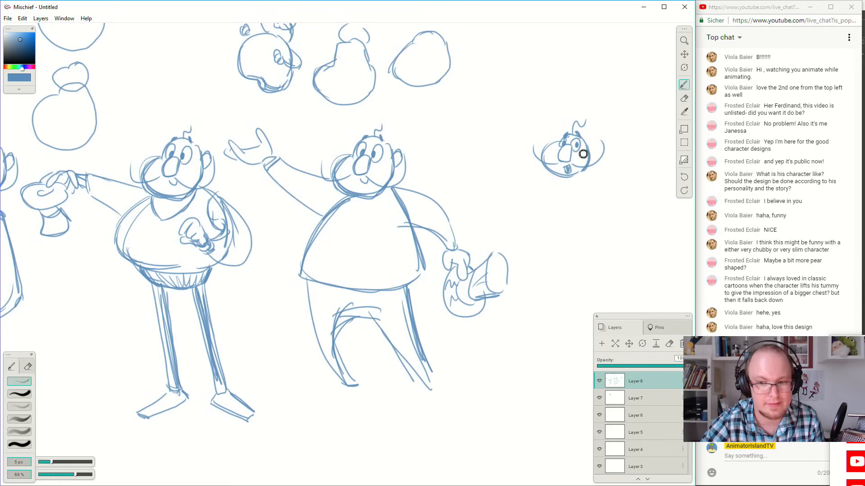
Sketch a wide, rounded torso under the ninth head with a shaded collar opening at the neck.
mouse_move(548, 174)
left_mouse_down()
mouse_move(527, 218)
mouse_move(583, 228)
mouse_move(618, 208)
mouse_move(588, 188)
mouse_move(622, 203)
mouse_move(594, 182)
mouse_move(611, 207)
left_mouse_up()
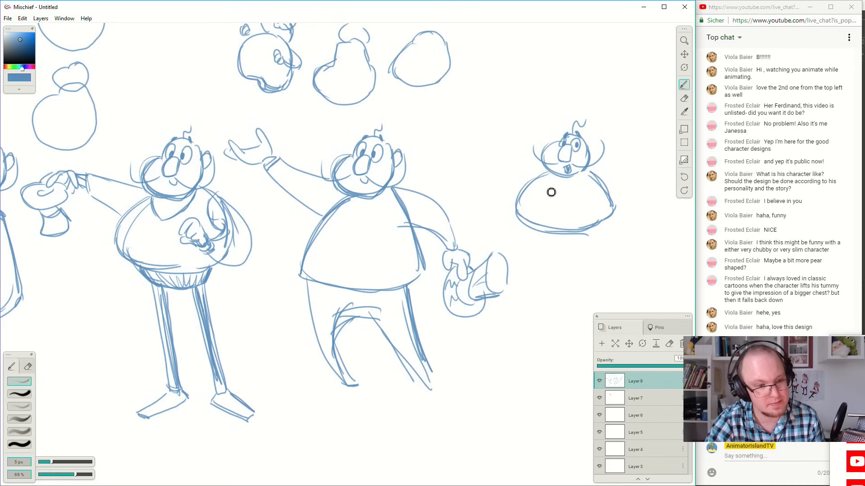
mouse_move(549, 174)
left_mouse_down()
mouse_move(548, 192)
mouse_move(562, 190)
left_mouse_up()
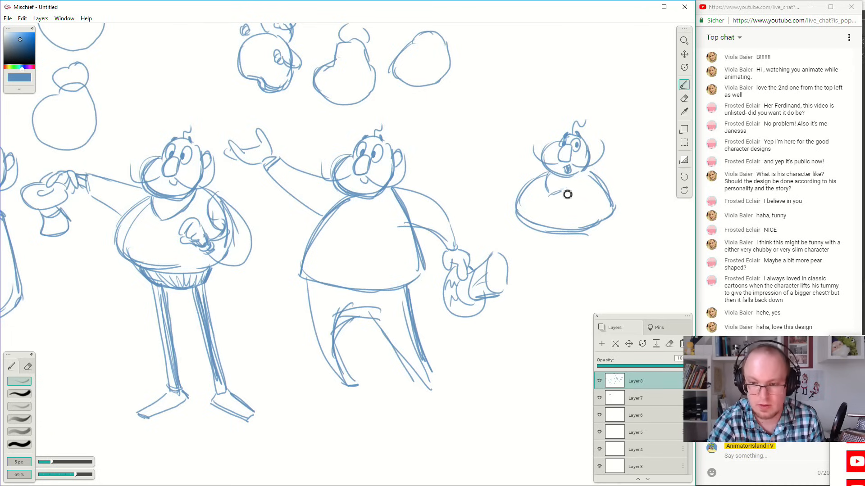
mouse_move(565, 181)
left_mouse_down()
mouse_move(552, 200)
mouse_move(567, 172)
left_mouse_up()
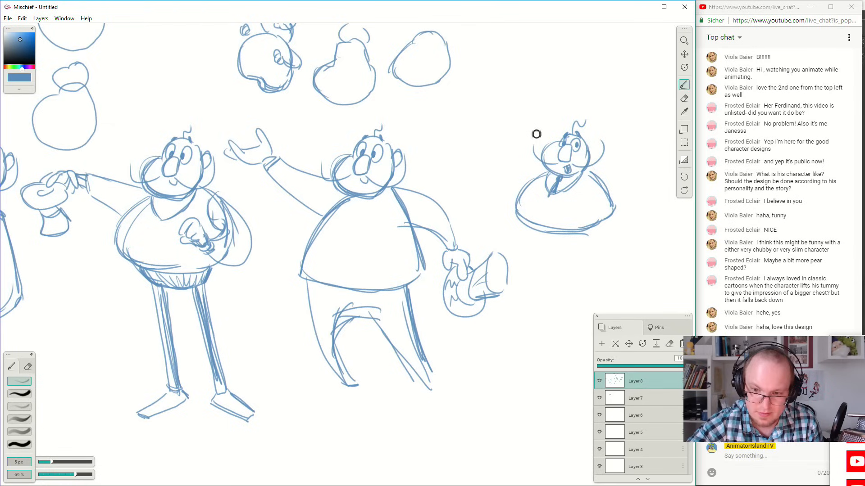
Draw a pointed, notched vest hem on the ninth figure's torso and a small spade emblem on the chest.
left_click_drag(553, 216, 570, 237)
mouse_move(554, 218)
left_mouse_down()
mouse_move(582, 248)
mouse_move(602, 221)
left_mouse_up()
mouse_move(551, 216)
left_mouse_down()
mouse_move(526, 229)
mouse_move(515, 204)
mouse_move(525, 235)
mouse_move(516, 205)
left_mouse_up()
mouse_move(523, 233)
left_mouse_down()
mouse_move(538, 175)
mouse_move(546, 173)
left_mouse_up()
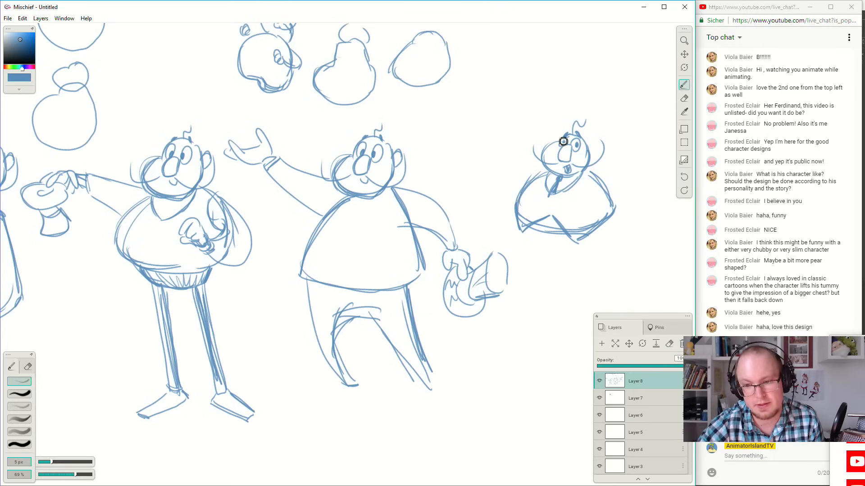
left_click_drag(584, 195, 584, 214)
key("ctrl+z")
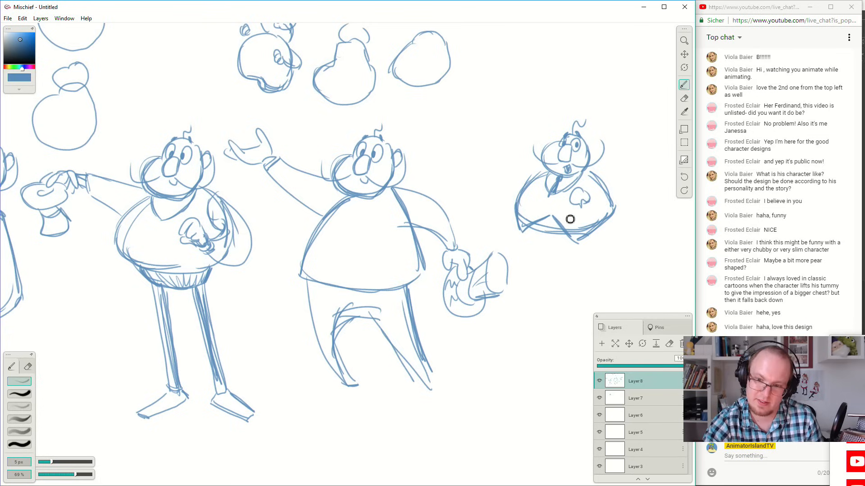
Sketch a waistband and two long, slim, tapering legs beneath the ninth figure's vest.
key("space")
mouse_move(582, 227)
left_mouse_down()
mouse_move(563, 214)
mouse_move(520, 219)
mouse_move(552, 231)
mouse_move(540, 302)
left_mouse_up()
left_click_drag(523, 234, 542, 322)
mouse_move(528, 239)
left_mouse_down()
mouse_move(552, 322)
mouse_move(528, 227)
mouse_move(549, 334)
left_mouse_up()
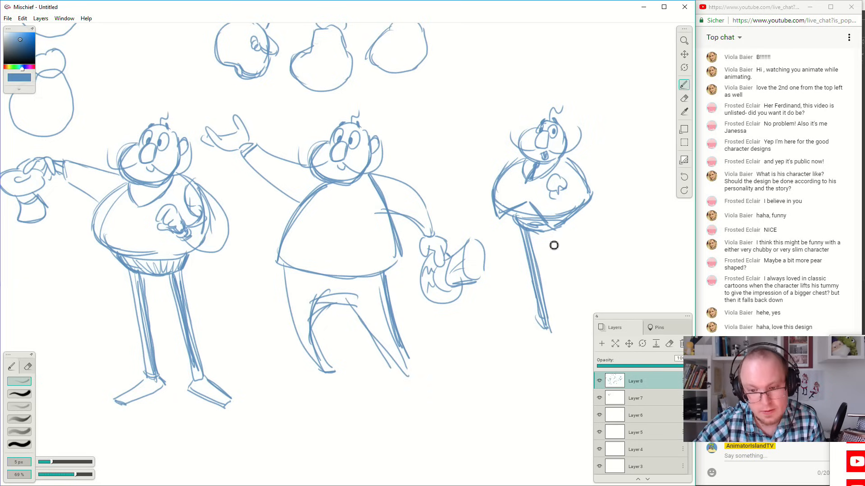
mouse_move(550, 232)
left_mouse_down()
mouse_move(565, 339)
mouse_move(573, 332)
left_mouse_up()
left_click_drag(563, 337, 574, 336)
left_click_drag(558, 232, 570, 333)
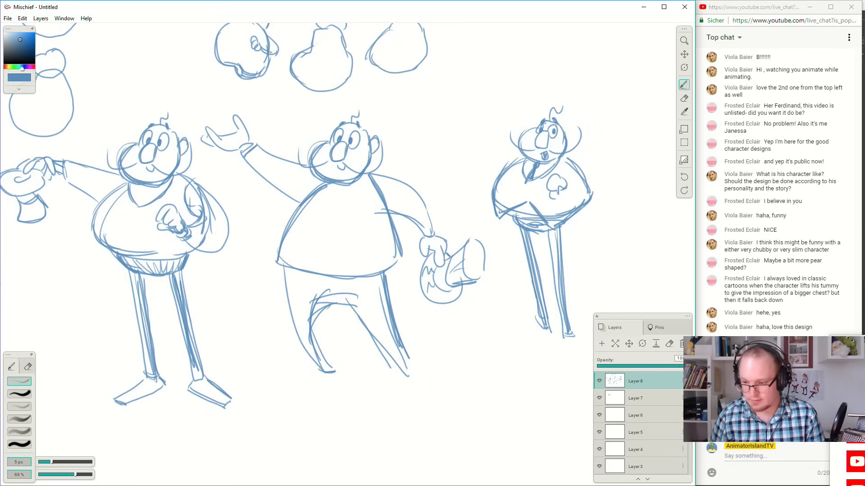
left_click(770, 405)
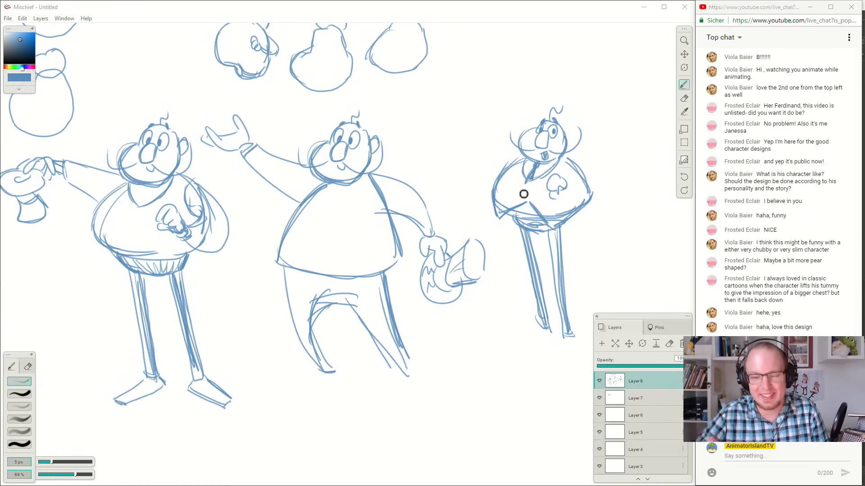
left_click_drag(527, 234, 547, 327)
left_click_drag(539, 279, 549, 332)
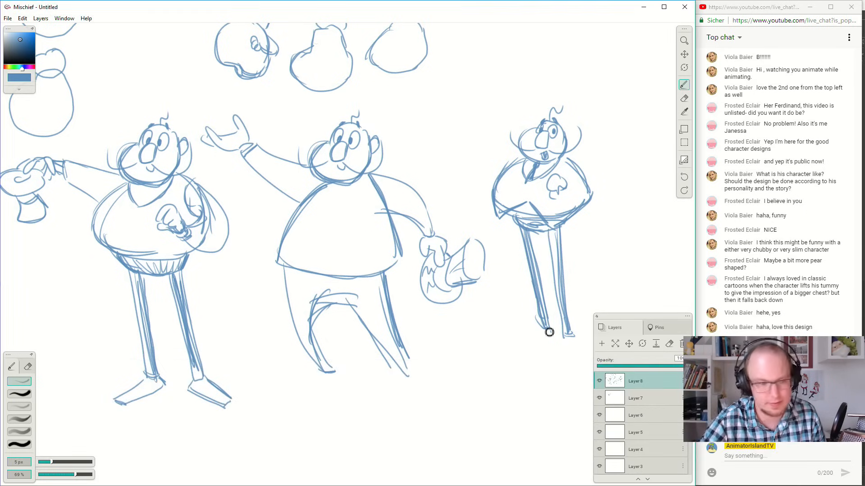
Draw the ninth figure's lowered arm at its side, ending in a cuff and a hand with spread fingers.
mouse_move(570, 162)
left_mouse_down()
mouse_move(585, 188)
mouse_move(579, 197)
mouse_move(604, 201)
mouse_move(587, 163)
left_mouse_up()
key("ctrl+z")
mouse_move(575, 199)
left_mouse_down()
mouse_move(601, 232)
mouse_move(598, 190)
mouse_move(582, 165)
mouse_move(602, 202)
mouse_move(572, 160)
mouse_move(601, 197)
mouse_move(604, 226)
left_mouse_up()
key("ctrl+z")
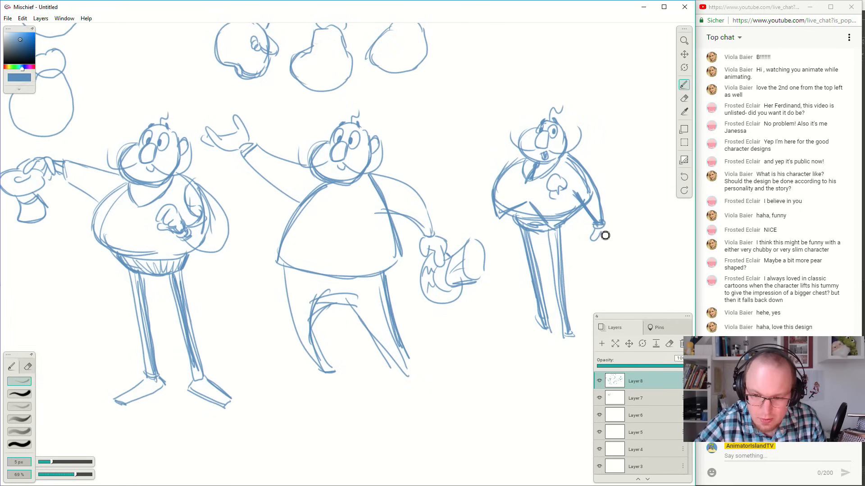
mouse_move(602, 239)
left_mouse_down()
mouse_move(612, 244)
mouse_move(608, 226)
left_mouse_up()
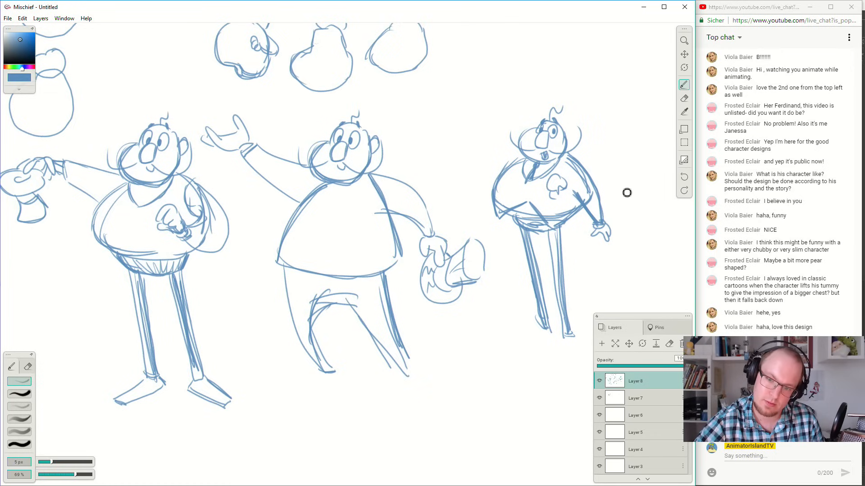
mouse_move(596, 236)
left_mouse_down()
mouse_move(595, 245)
mouse_move(617, 256)
mouse_move(610, 228)
mouse_move(600, 241)
mouse_move(608, 251)
mouse_move(591, 244)
mouse_move(599, 235)
mouse_move(611, 249)
left_mouse_up()
key("ctrl+z")
key("ctrl+z")
key("ctrl+z")
key("ctrl+z")
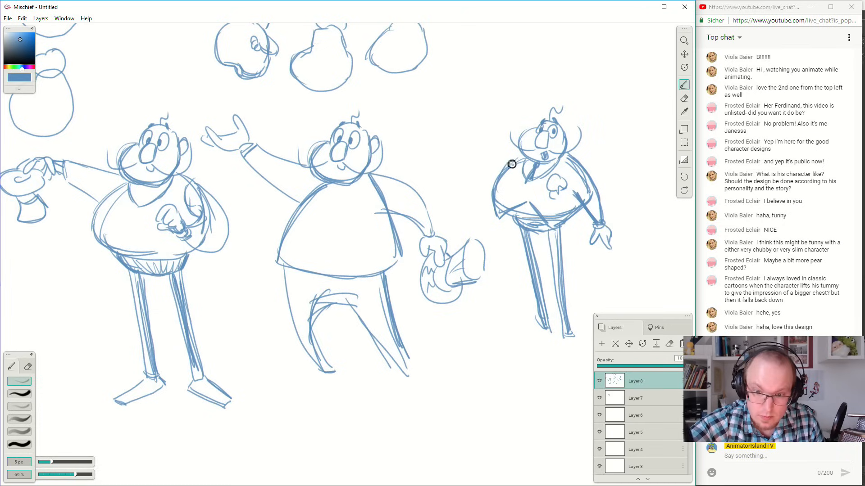
Sketch the ninth figure's other arm raised, with a cuffed hand holding up a top hat.
mouse_move(520, 153)
left_mouse_down()
mouse_move(489, 131)
mouse_move(515, 153)
mouse_move(483, 137)
mouse_move(503, 168)
left_mouse_up()
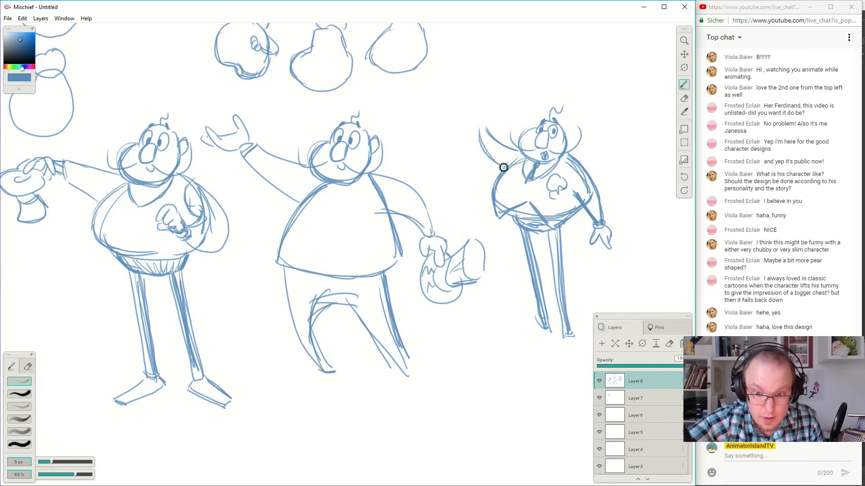
mouse_move(481, 135)
left_mouse_down()
mouse_move(489, 130)
mouse_move(477, 129)
mouse_move(485, 130)
mouse_move(479, 112)
mouse_move(477, 120)
mouse_move(464, 104)
mouse_move(483, 110)
mouse_move(431, 92)
left_mouse_up()
mouse_move(428, 90)
left_mouse_down()
mouse_move(454, 74)
mouse_move(464, 95)
mouse_move(449, 107)
mouse_move(467, 95)
left_mouse_up()
left_click_drag(481, 129, 472, 133)
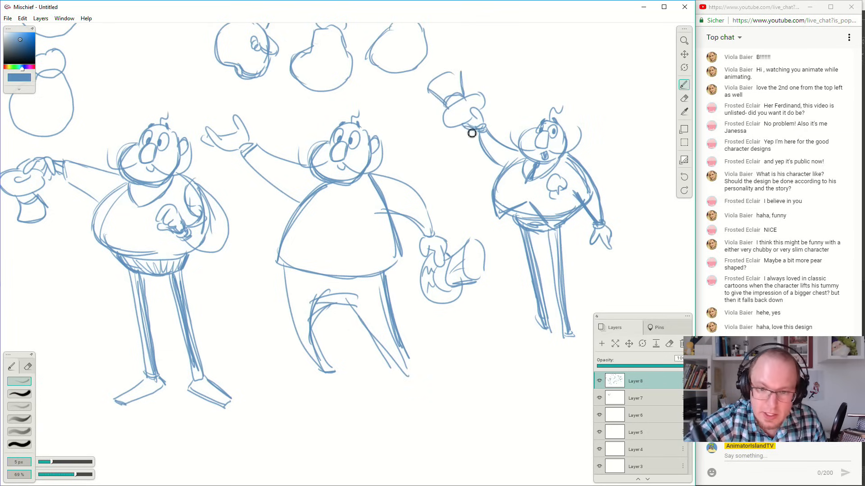
Add two pointed shoes at the ends of the ninth figure's slim legs.
key("space")
left_click_drag(581, 192, 564, 180)
mouse_move(527, 319)
left_mouse_down()
mouse_move(503, 338)
mouse_move(534, 331)
mouse_move(535, 321)
mouse_move(502, 338)
mouse_move(562, 323)
mouse_move(549, 338)
mouse_move(574, 348)
mouse_move(550, 339)
mouse_move(576, 343)
mouse_move(559, 329)
mouse_move(581, 335)
left_mouse_up()
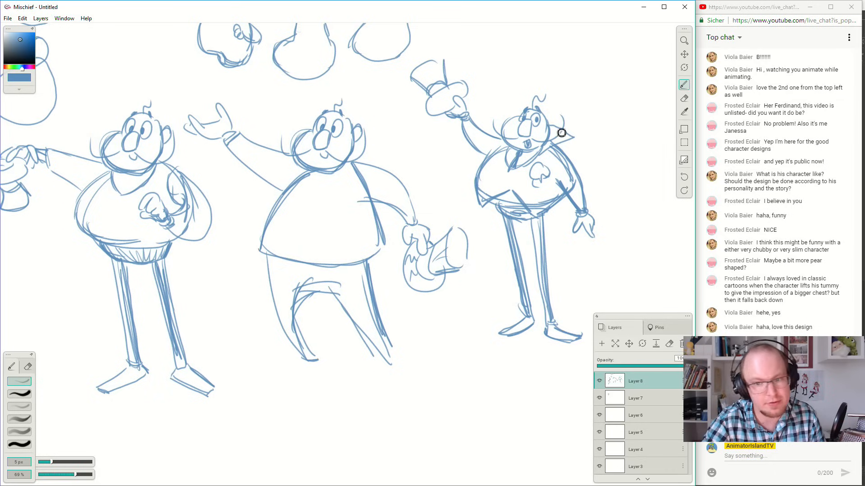
Draw a cape with a pointed upright collar beside the ninth head and a curved hem hanging behind the legs.
mouse_move(551, 140)
left_mouse_down()
mouse_move(579, 134)
mouse_move(556, 128)
mouse_move(575, 139)
left_mouse_up()
key("ctrl+z")
key("ctrl+z")
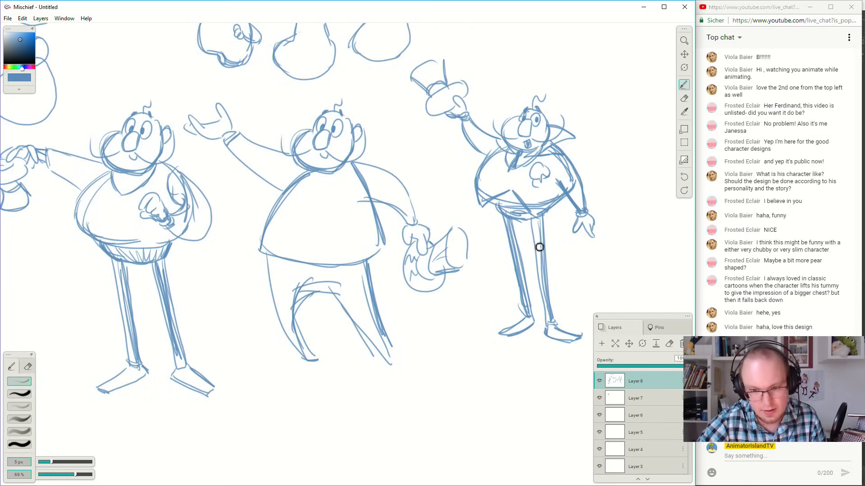
mouse_move(490, 208)
left_mouse_down()
mouse_move(488, 261)
mouse_move(586, 257)
left_mouse_up()
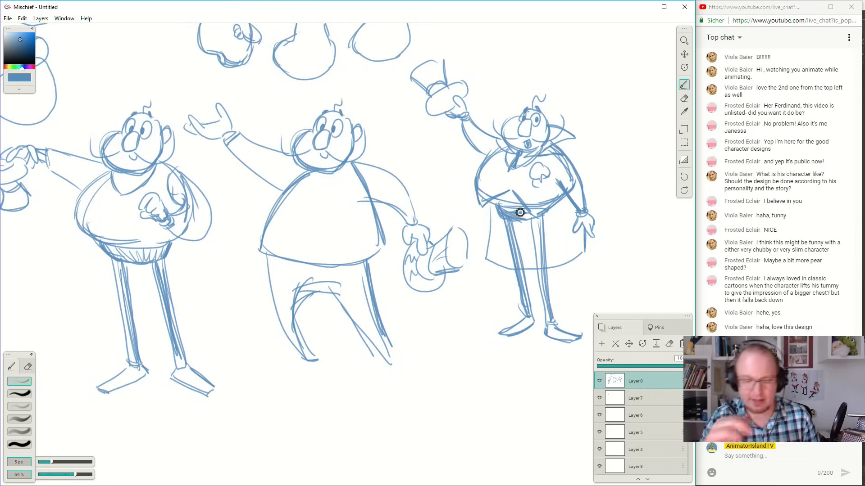
Erase the stray lines around the ninth figure's vest hem and darken the waist and trouser legs.
left_click_drag(501, 212, 522, 208)
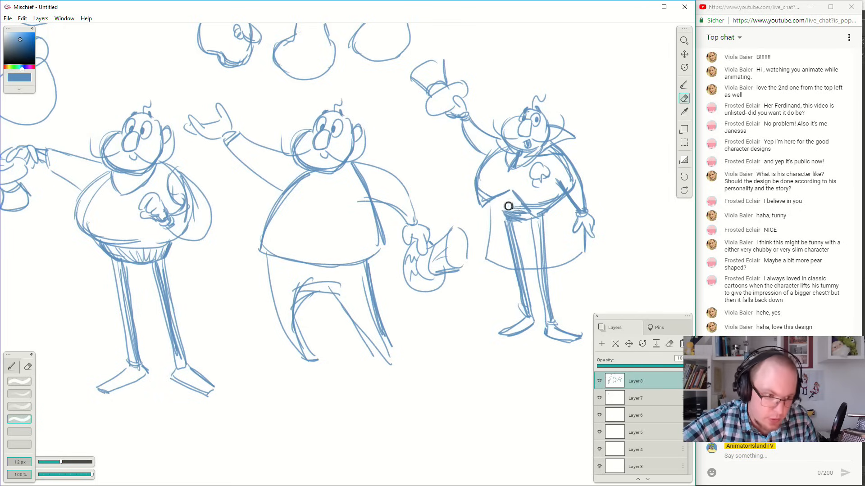
key("b")
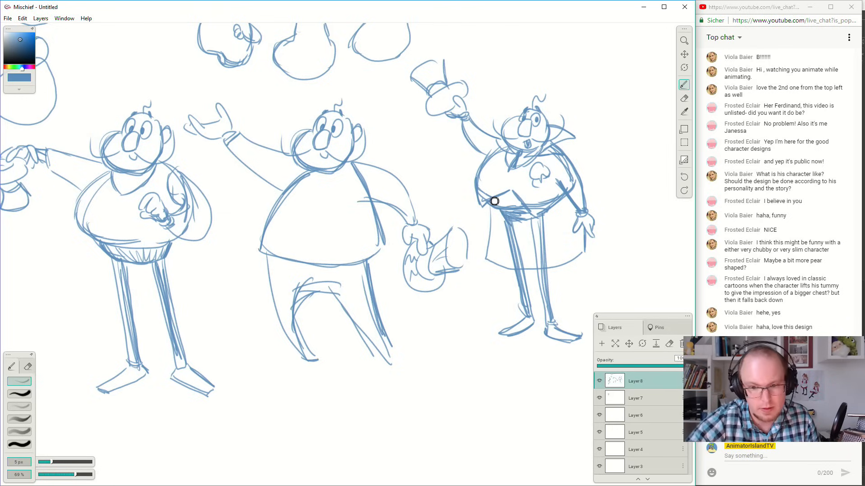
mouse_move(523, 222)
left_mouse_down()
mouse_move(543, 234)
mouse_move(547, 273)
left_mouse_up()
left_click_drag(543, 240, 540, 289)
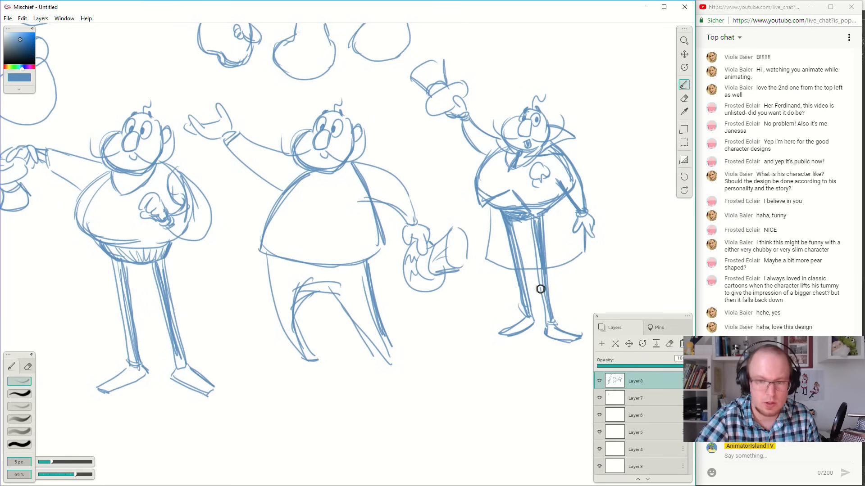
key("e")
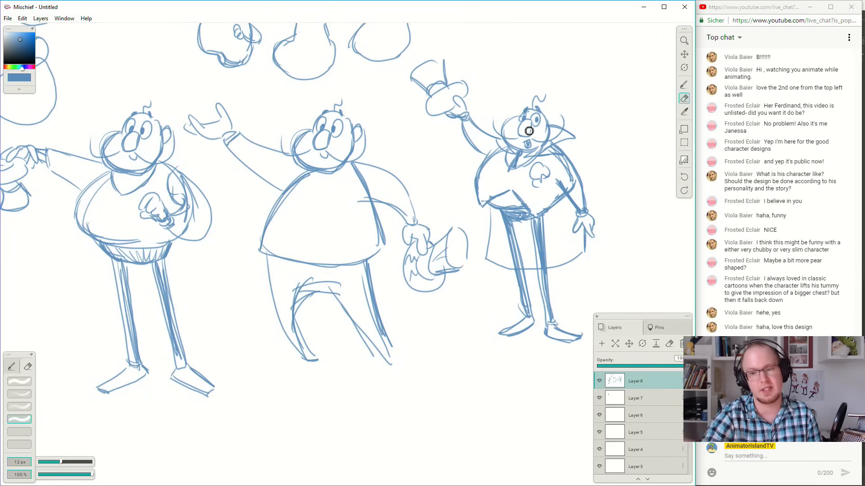
key("b")
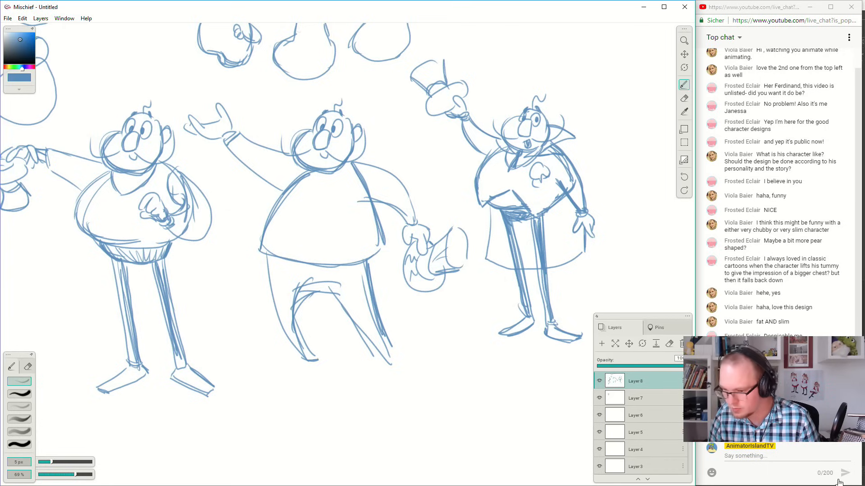
left_click(749, 456)
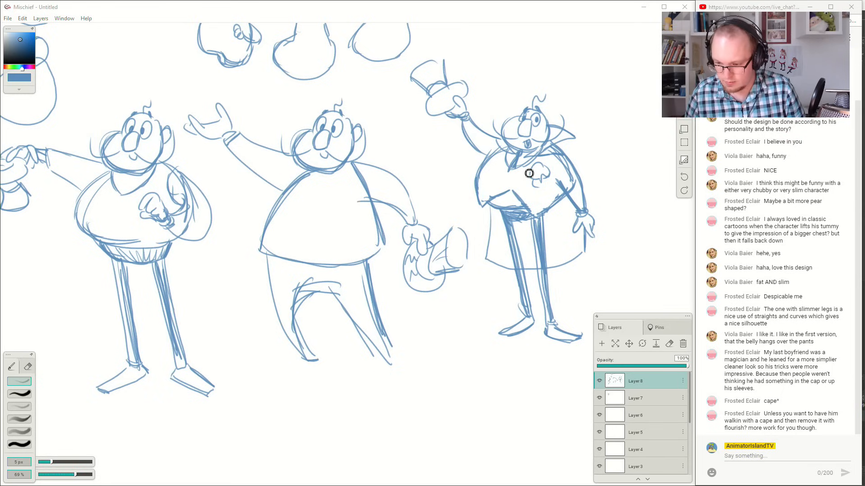
left_click(561, 10)
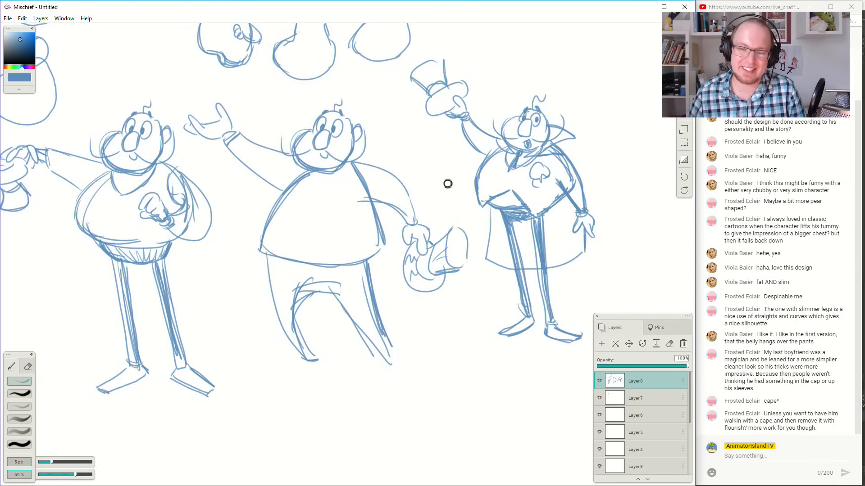
Add a small round button to the ninth figure's vest and a dark tie at the collar of the figure with the ribbed waistband.
left_click_drag(506, 183, 509, 175)
left_click_drag(572, 137, 553, 144)
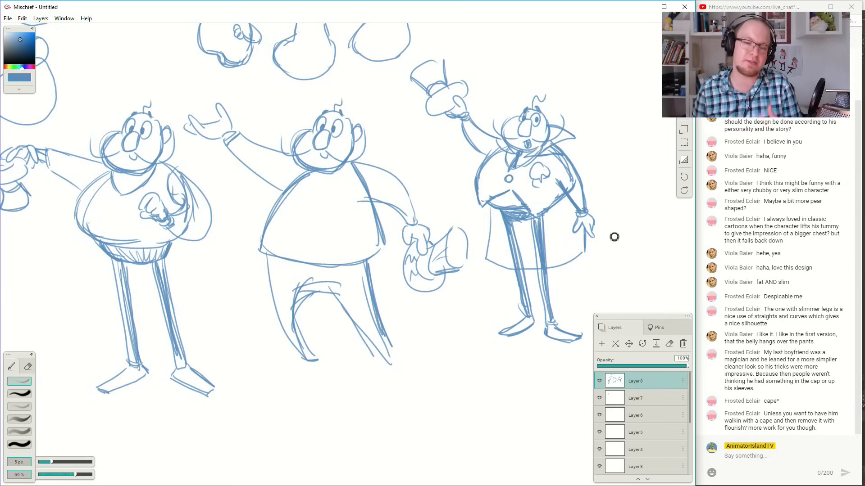
mouse_move(126, 176)
left_mouse_down()
mouse_move(129, 197)
mouse_move(130, 177)
mouse_move(123, 184)
mouse_move(118, 177)
mouse_move(137, 179)
left_mouse_up()
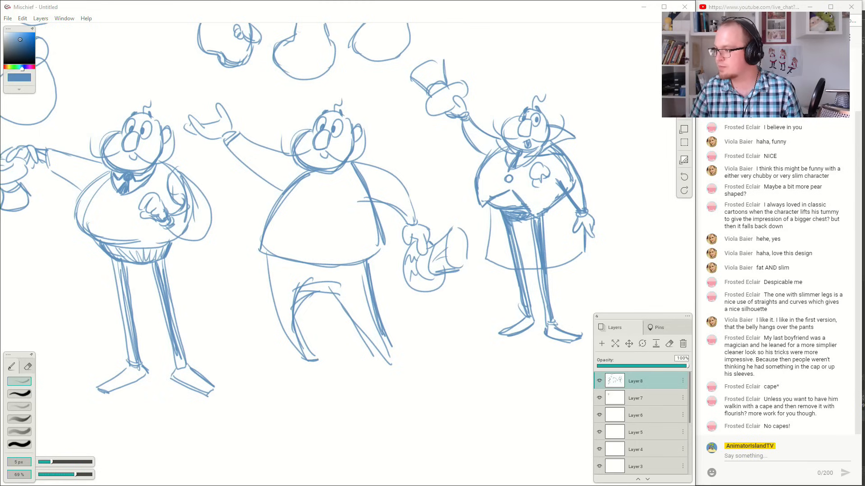
Switch to the SyncSketch browser window, tile it beside the live chat window and give it the larger share of the screen.
left_click_drag(864, 221, 242, 73)
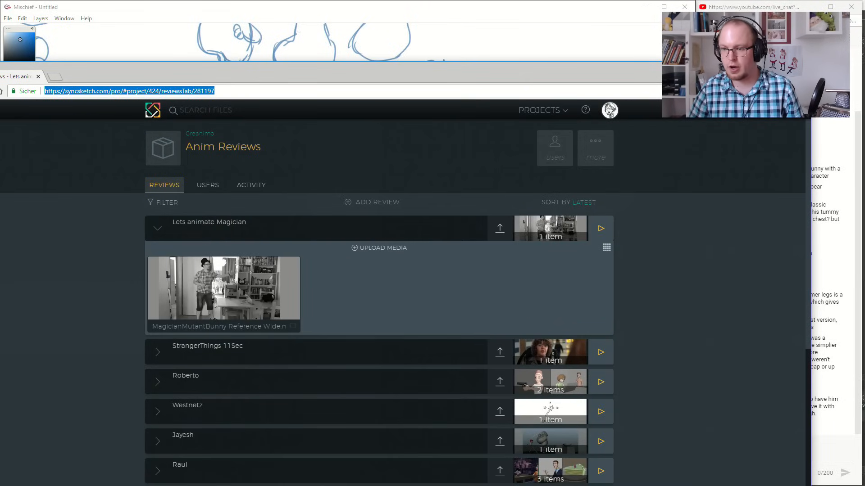
left_click_drag(242, 73, 12, 128)
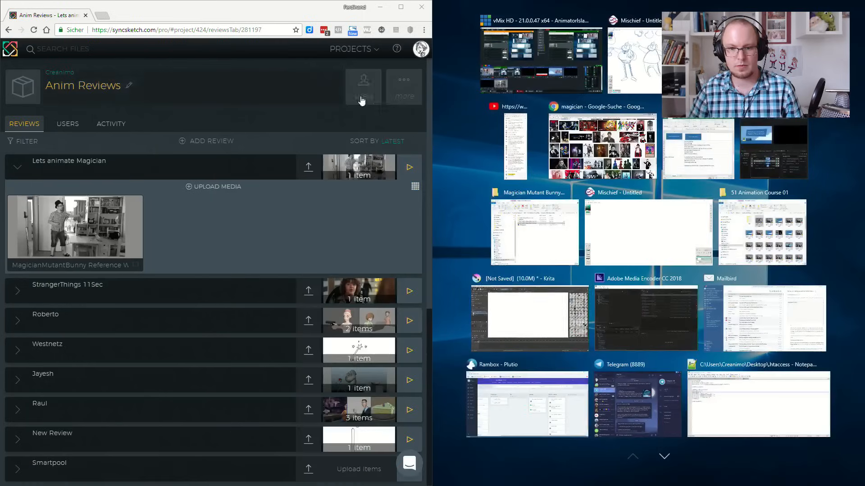
left_click(521, 149)
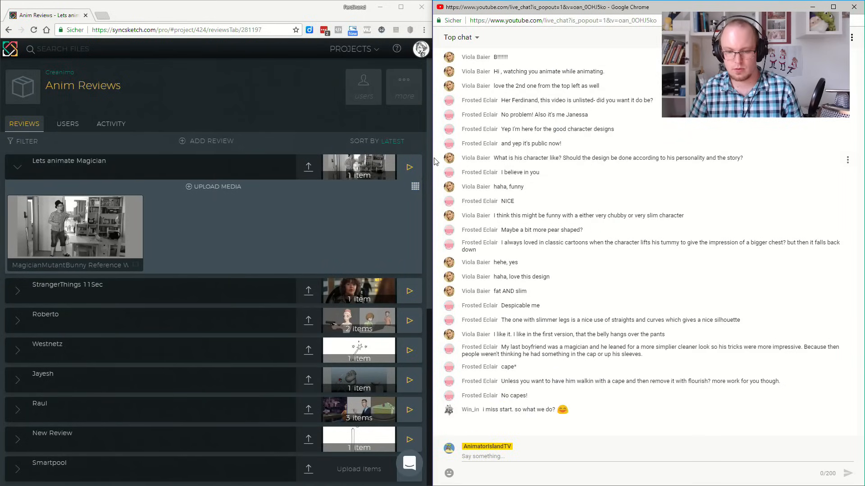
left_click_drag(431, 158, 680, 177)
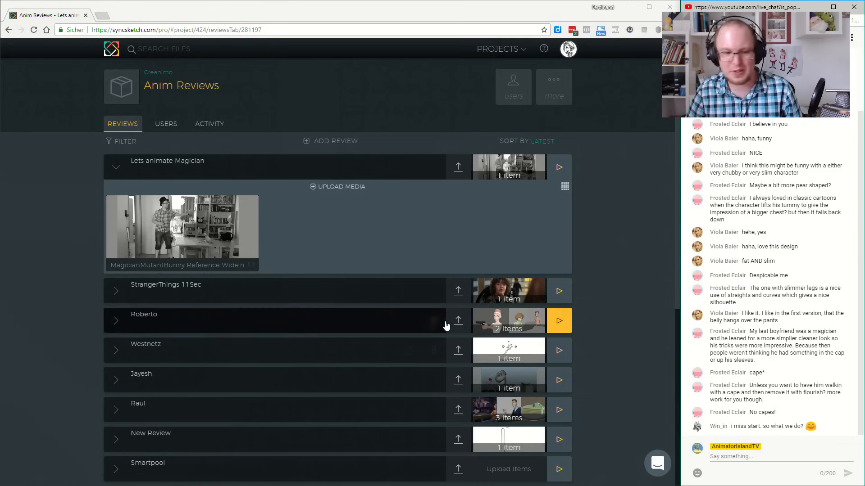
Open the MagicianMutantBunny Reference Wide clip from the Lets animate Magician review.
mouse_move(162, 224)
left_click(155, 228)
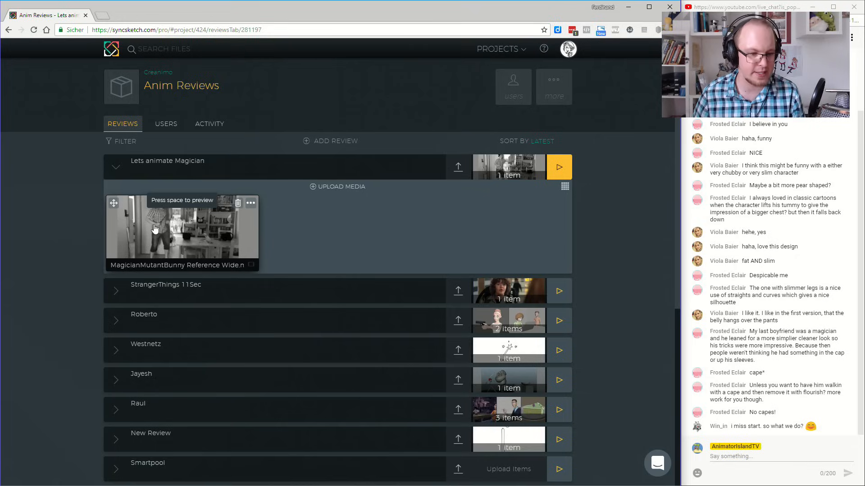
left_click(155, 228)
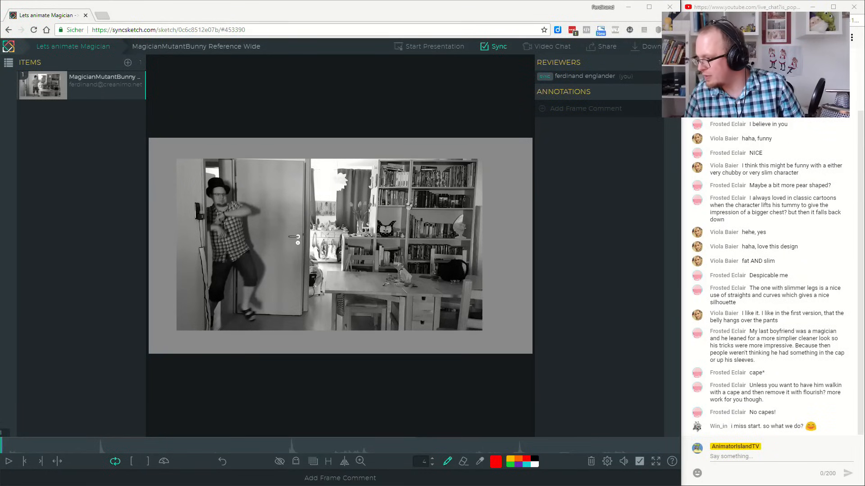
Switch to Mischief and look over the magician sketches, comparing their body shapes and poses.
key("alt+Tab")
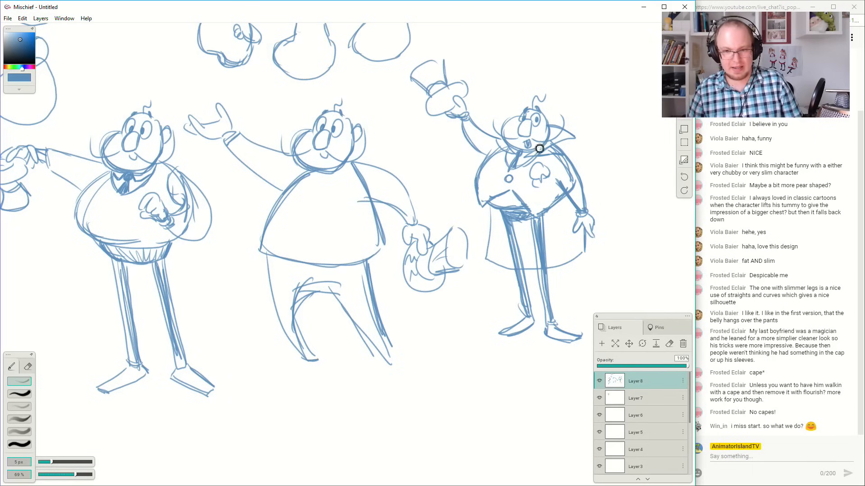
mouse_move(238, 179)
left_mouse_down()
mouse_move(404, 274)
mouse_move(491, 295)
left_mouse_up()
mouse_move(221, 169)
left_mouse_down()
mouse_move(429, 177)
mouse_move(386, 180)
mouse_move(394, 193)
mouse_move(344, 217)
mouse_move(532, 236)
mouse_move(432, 169)
left_mouse_up()
mouse_move(577, 231)
left_mouse_down()
mouse_move(409, 172)
mouse_move(116, 112)
left_mouse_up()
left_click_drag(343, 243, 248, 202)
left_click_drag(486, 233, 286, 239)
left_click_drag(630, 216, 439, 228)
left_click_drag(518, 229, 336, 244)
left_click_drag(496, 249, 273, 257)
left_click_drag(471, 243, 439, 266)
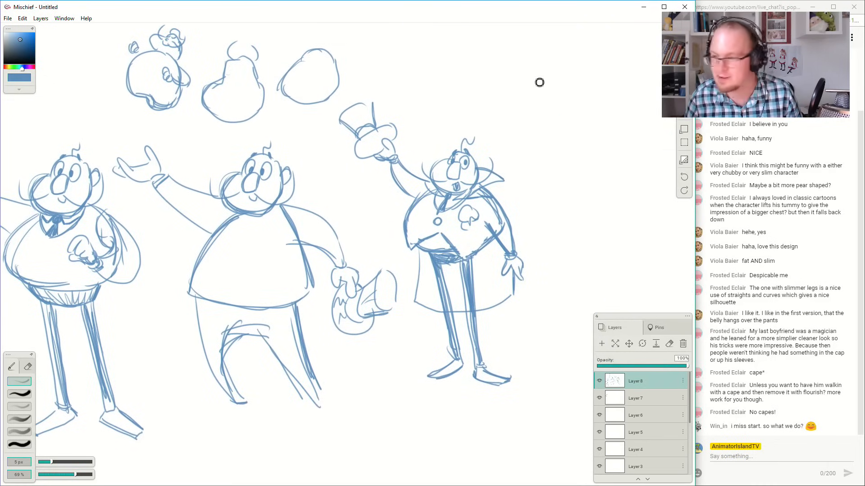
Return to the reference clip in SyncSketch, set the pen colour to yellow and go to frame 27.
left_click(641, 9)
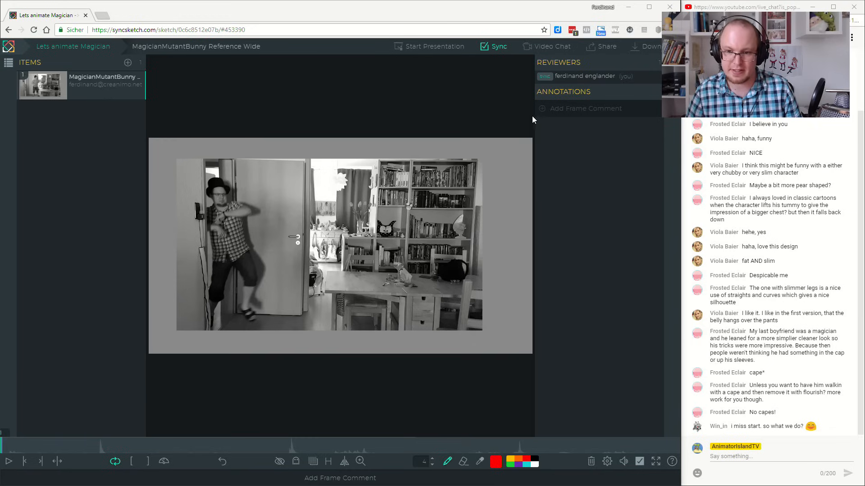
left_click(535, 381)
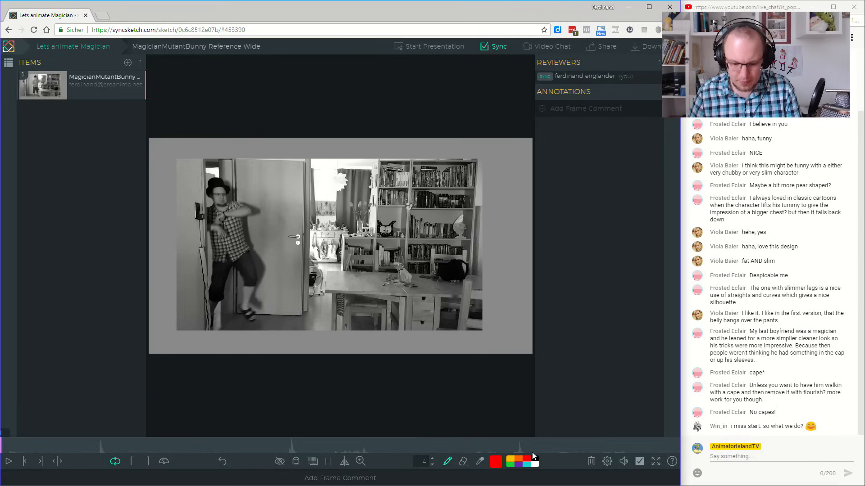
left_click(512, 460)
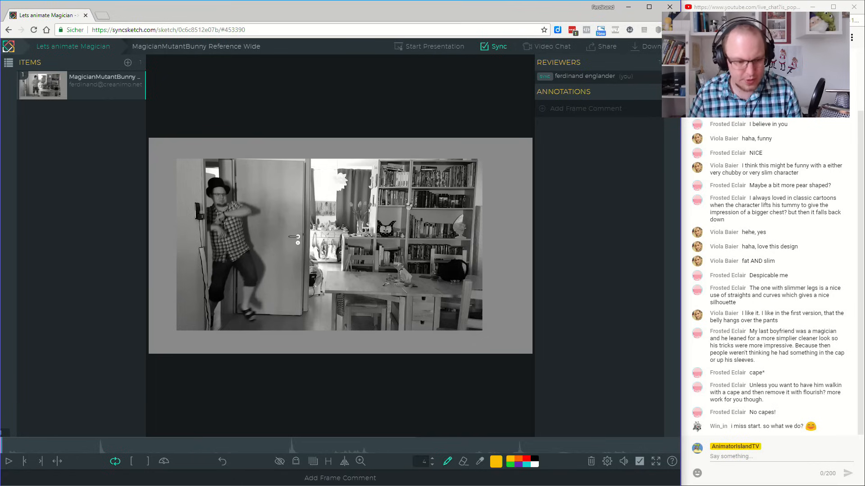
left_click(10, 451)
left_click_drag(11, 452, 30, 459)
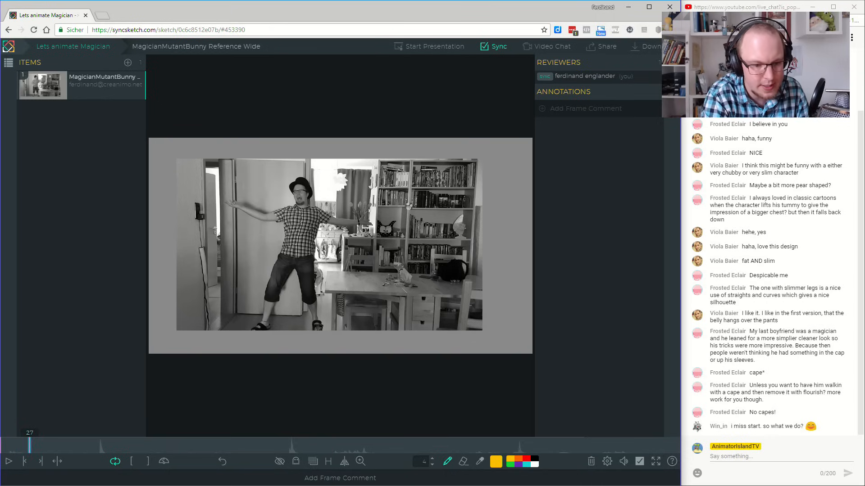
Draw the magician's round big-nosed head with ears and hair and a wide rounded torso over the performer at frame 27.
mouse_move(293, 209)
left_mouse_down()
mouse_move(271, 236)
mouse_move(288, 249)
mouse_move(322, 247)
mouse_move(310, 185)
mouse_move(318, 201)
mouse_move(308, 194)
left_mouse_up()
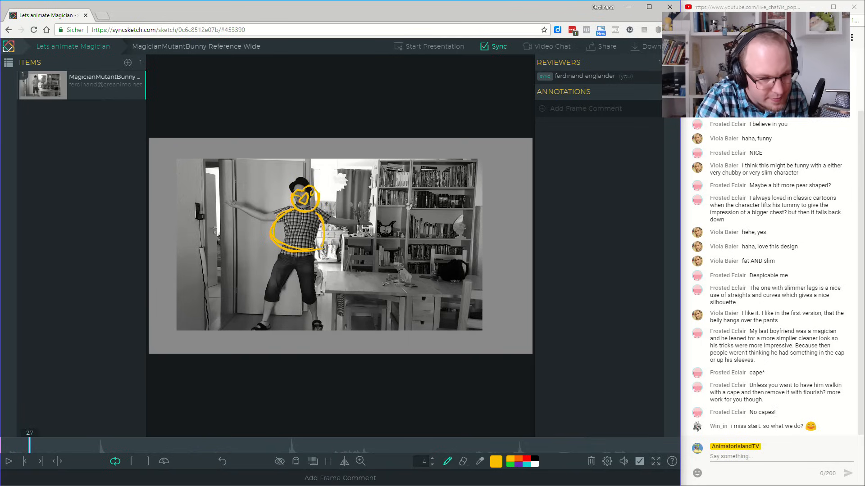
mouse_move(303, 207)
left_mouse_down()
mouse_move(323, 189)
mouse_move(289, 178)
mouse_move(296, 194)
left_mouse_up()
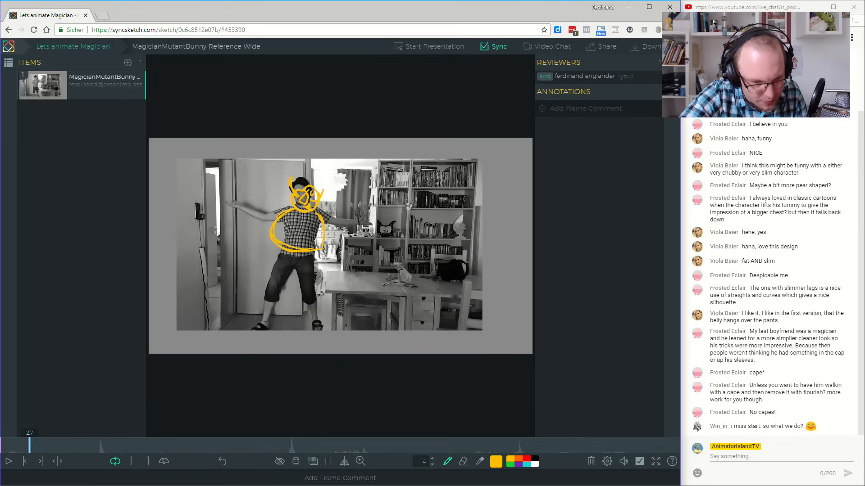
left_click_drag(315, 186, 318, 179)
Draw one lowered and one raised outstretched arm with spread-fingered hands on the yellow figure, redrawing the raised hand.
left_click_drag(318, 214, 352, 247)
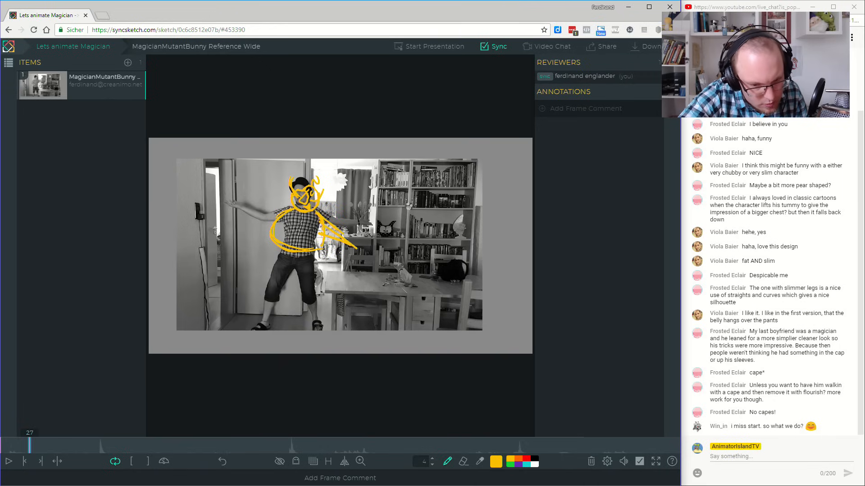
mouse_move(260, 210)
left_mouse_down()
mouse_move(276, 223)
mouse_move(260, 195)
mouse_move(272, 217)
left_mouse_up()
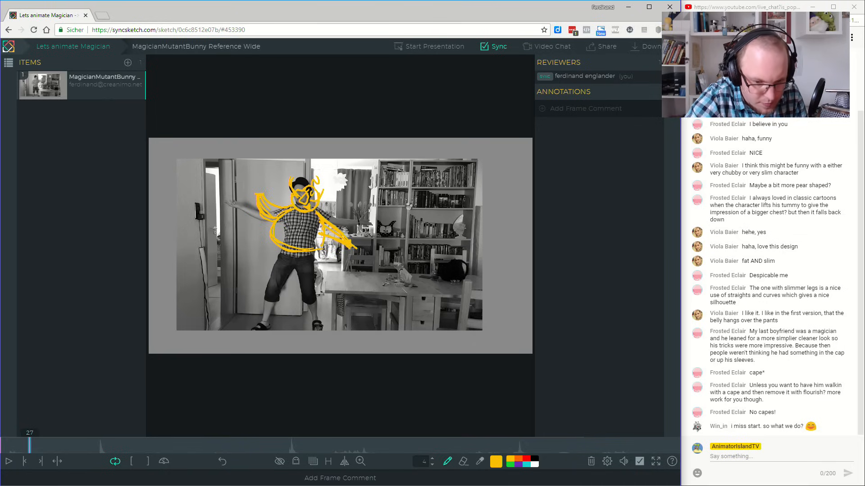
mouse_move(364, 251)
left_mouse_down()
mouse_move(359, 241)
mouse_move(352, 248)
left_mouse_up()
left_click_drag(258, 191, 239, 179)
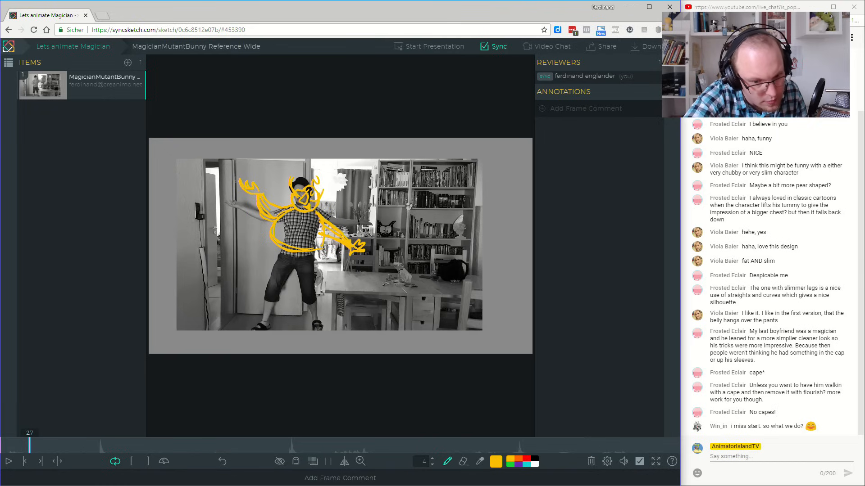
key("ctrl+z")
key("ctrl+z")
key("ctrl+z")
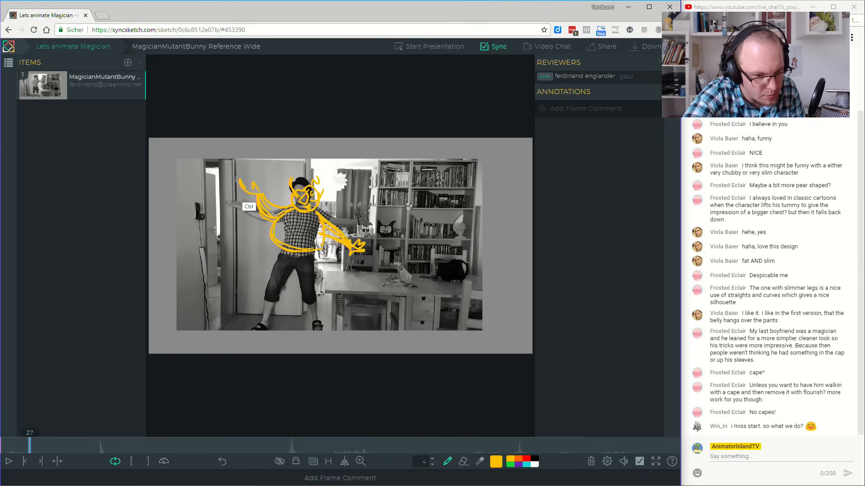
left_click_drag(250, 191, 244, 191)
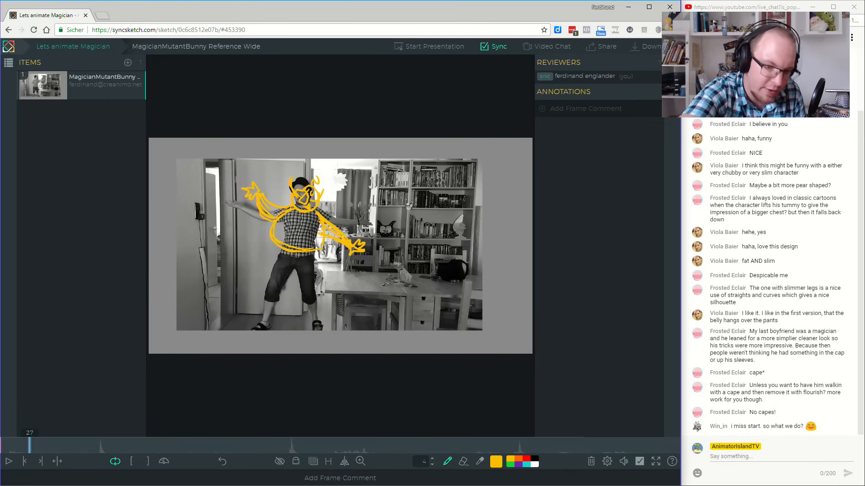
Try a longer bent arm reaching towards the performer's outstretched hand.
mouse_move(279, 212)
left_mouse_down()
mouse_move(249, 217)
mouse_move(216, 201)
left_mouse_up()
key("ctrl+z")
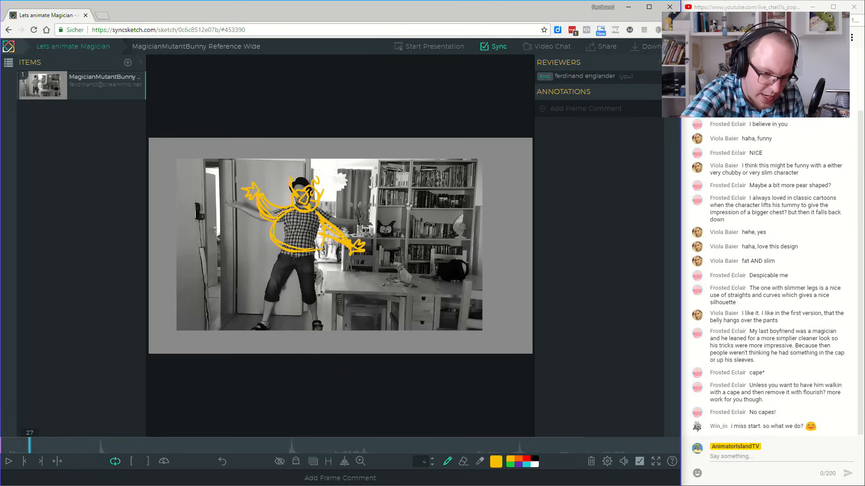
mouse_move(279, 212)
left_mouse_down()
mouse_move(252, 222)
mouse_move(241, 204)
mouse_move(227, 205)
left_mouse_up()
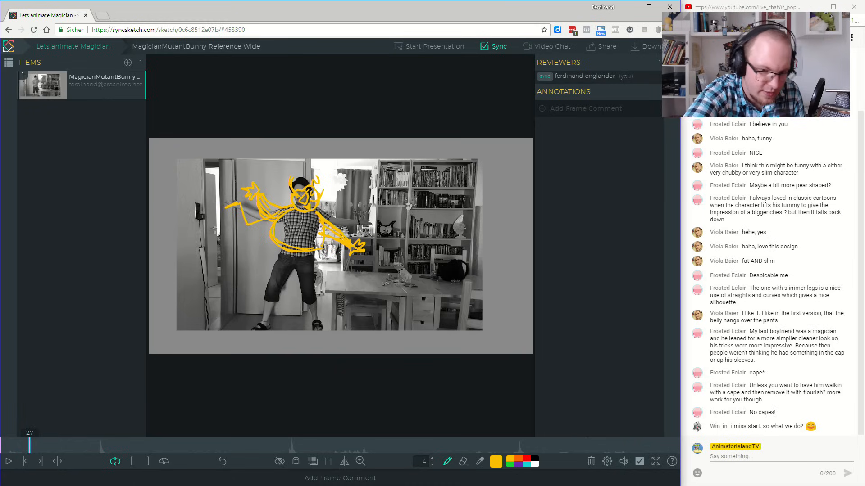
key("ctrl+z")
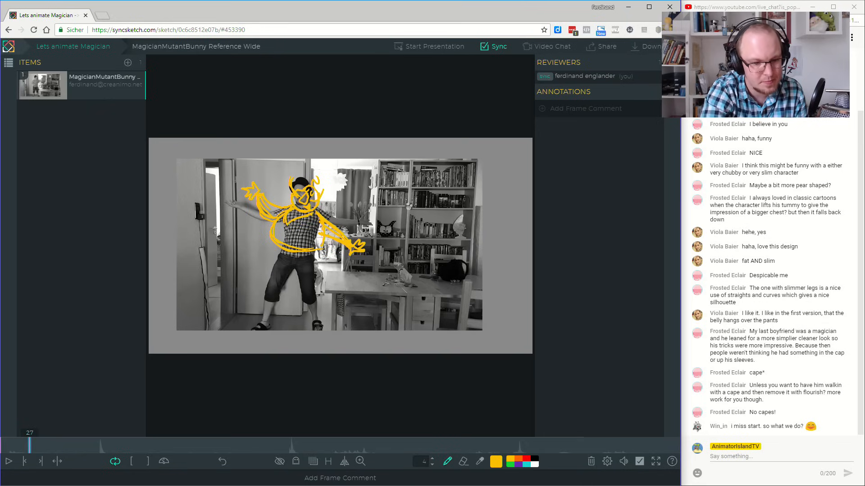
Try slim legs in a wide stance with feet below the yellow figure's belly.
mouse_move(278, 248)
left_mouse_down()
mouse_move(302, 264)
mouse_move(310, 252)
mouse_move(255, 324)
mouse_move(261, 306)
left_mouse_up()
key("ctrl+z")
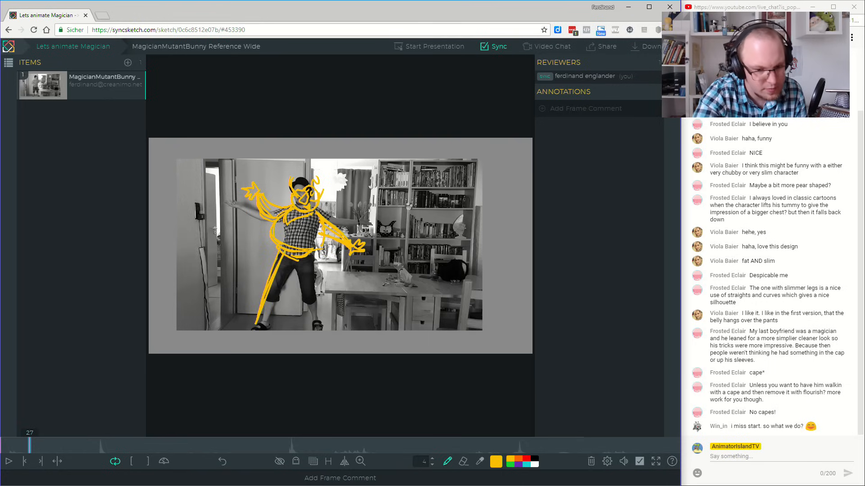
mouse_move(293, 258)
left_mouse_down()
mouse_move(311, 285)
mouse_move(317, 325)
mouse_move(304, 260)
mouse_move(310, 281)
left_mouse_up()
key("ctrl+z")
mouse_move(255, 323)
left_mouse_down()
mouse_move(235, 330)
mouse_move(260, 331)
left_mouse_up()
left_click_drag(316, 324, 336, 328)
key("ctrl+z")
key("ctrl+z")
key("ctrl+z")
key("ctrl+z")
key("ctrl+z")
left_click_drag(283, 255, 268, 295)
key("ctrl+z")
key("ctrl+z")
Try a narrower stance with one straight slanted leg and one curved leg on the yellow figure.
mouse_move(287, 250)
left_mouse_down()
mouse_move(276, 277)
mouse_move(312, 305)
mouse_move(297, 274)
mouse_move(293, 289)
mouse_move(310, 303)
left_mouse_up()
key("ctrl+z")
key("ctrl+z")
key("ctrl+z")
key("ctrl+z")
left_click_drag(297, 291, 315, 309)
mouse_move(289, 258)
left_mouse_down()
mouse_move(270, 326)
mouse_move(276, 307)
left_mouse_up()
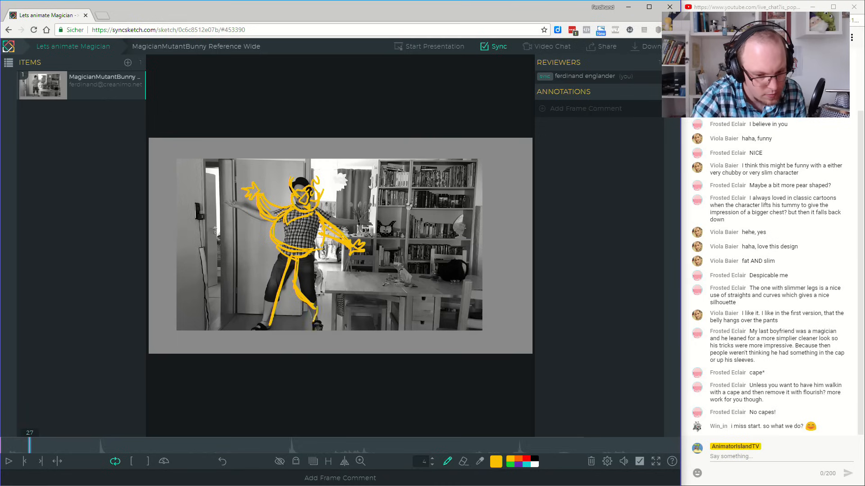
mouse_move(270, 319)
left_mouse_down()
mouse_move(254, 325)
mouse_move(269, 326)
left_mouse_up()
key("ctrl+z")
key("ctrl+z")
key("ctrl+z")
key("ctrl+z")
key("ctrl+z")
key("ctrl+z")
Try a stance with one straight leg and the other leg bent outward at the knee.
mouse_move(300, 260)
left_mouse_down()
mouse_move(320, 325)
mouse_move(301, 265)
left_mouse_up()
left_click_drag(300, 266, 318, 322)
mouse_move(284, 255)
left_mouse_down()
mouse_move(262, 285)
mouse_move(273, 320)
left_mouse_up()
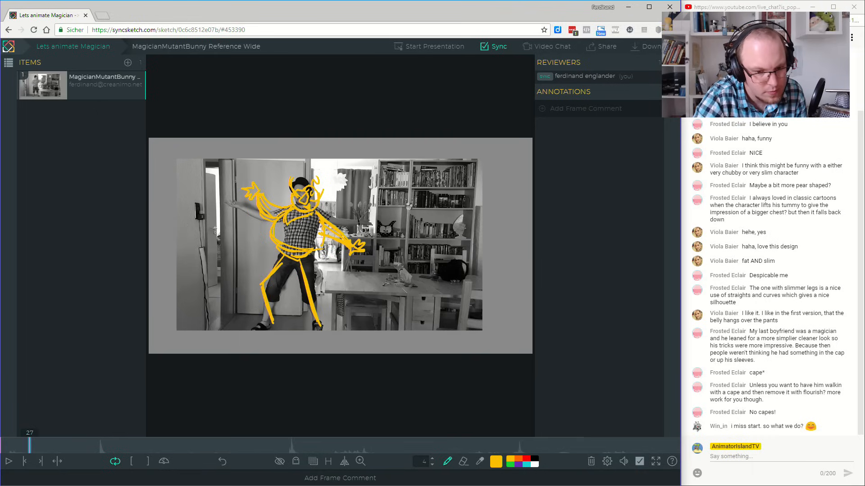
key("ctrl+z")
key("ctrl+z")
key("ctrl+z")
Draw one long straight leg and one bent leg with feet on the yellow figure, and add a small hat above its head.
mouse_move(299, 259)
left_mouse_down()
mouse_move(316, 297)
mouse_move(299, 259)
left_mouse_up()
mouse_move(315, 296)
left_mouse_down()
mouse_move(297, 321)
mouse_move(312, 303)
mouse_move(314, 326)
left_mouse_up()
mouse_move(314, 325)
left_mouse_down()
mouse_move(297, 323)
mouse_move(310, 327)
left_mouse_up()
mouse_move(284, 259)
left_mouse_down()
mouse_move(254, 322)
mouse_move(286, 257)
left_mouse_up()
mouse_move(286, 257)
left_mouse_down()
mouse_move(256, 316)
mouse_move(284, 258)
left_mouse_up()
mouse_move(252, 324)
left_mouse_down()
mouse_move(234, 332)
mouse_move(250, 328)
left_mouse_up()
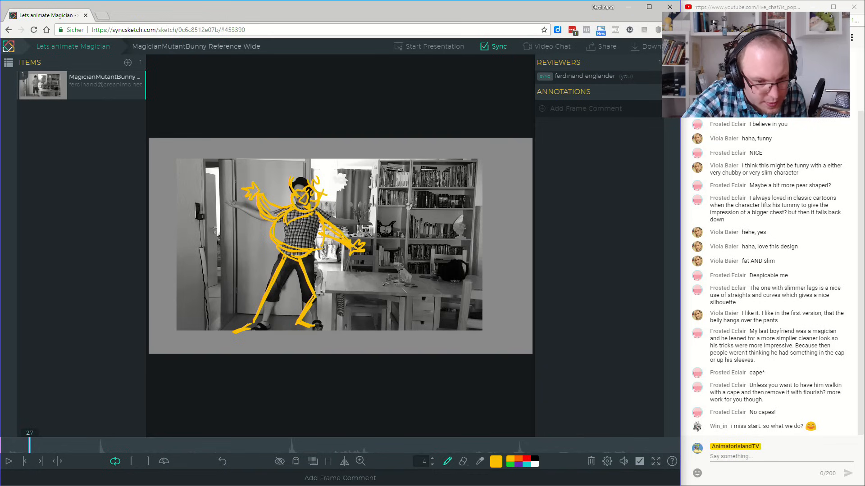
mouse_move(315, 170)
left_mouse_down()
mouse_move(332, 190)
mouse_move(322, 186)
mouse_move(328, 182)
left_mouse_up()
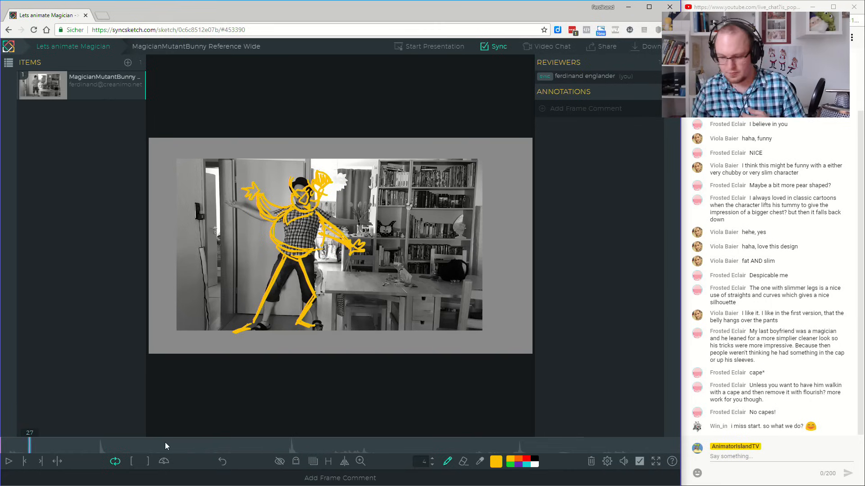
Scrub and play the reference performance from the first frame to study its acting, stopping at frame 537 where the performer bends over the hat.
left_click_drag(28, 445, 0, 448)
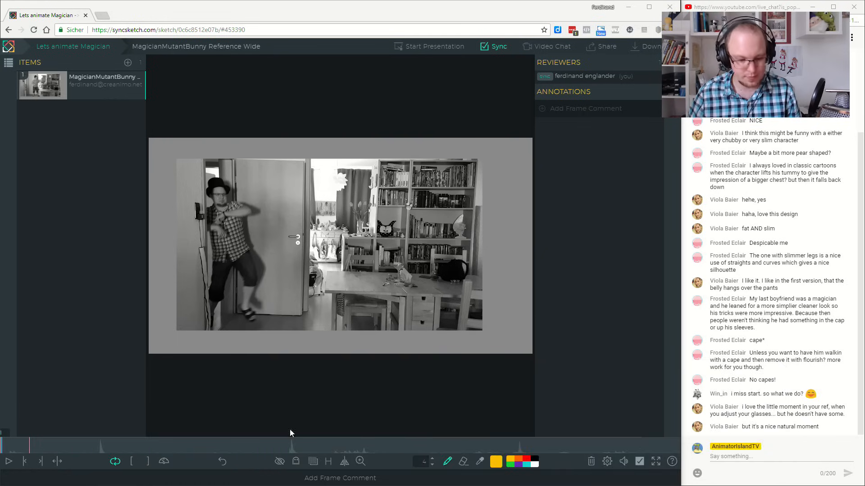
left_click_drag(18, 448, 303, 442)
key("space")
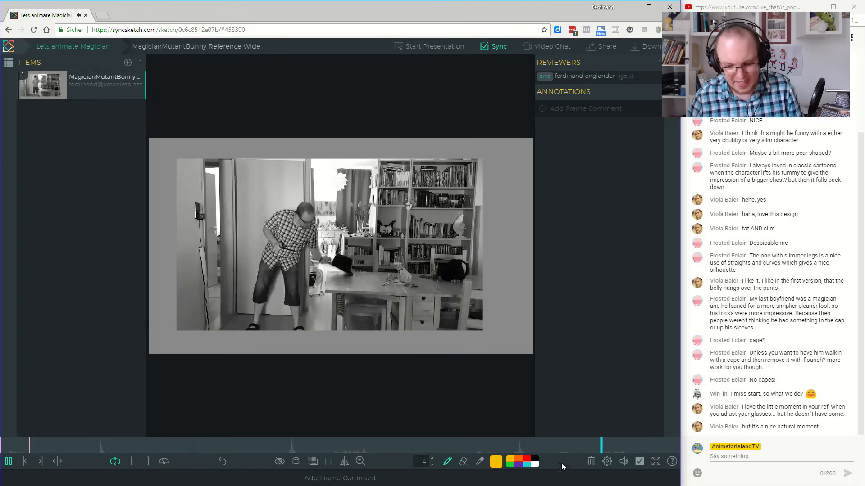
left_click_drag(589, 447, 434, 448)
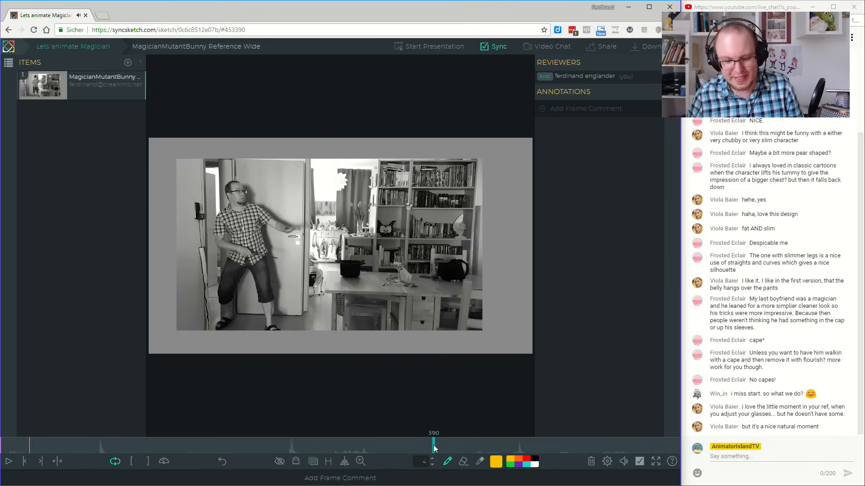
left_click(6, 463)
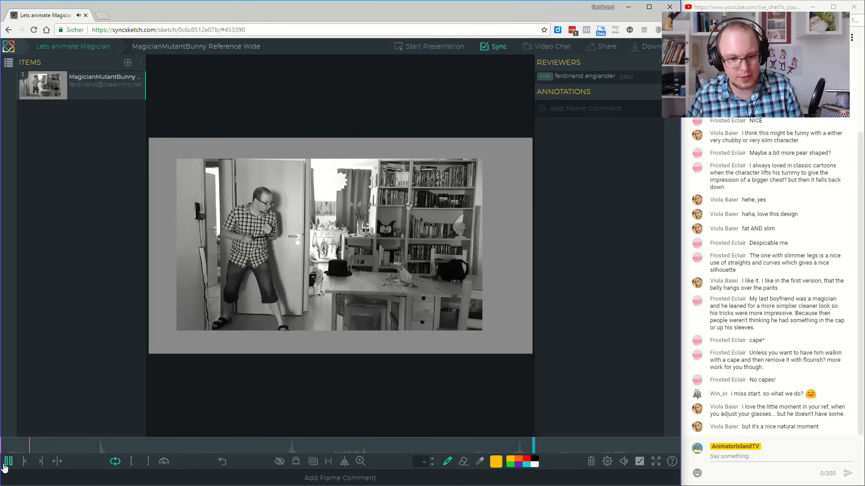
left_click(5, 467)
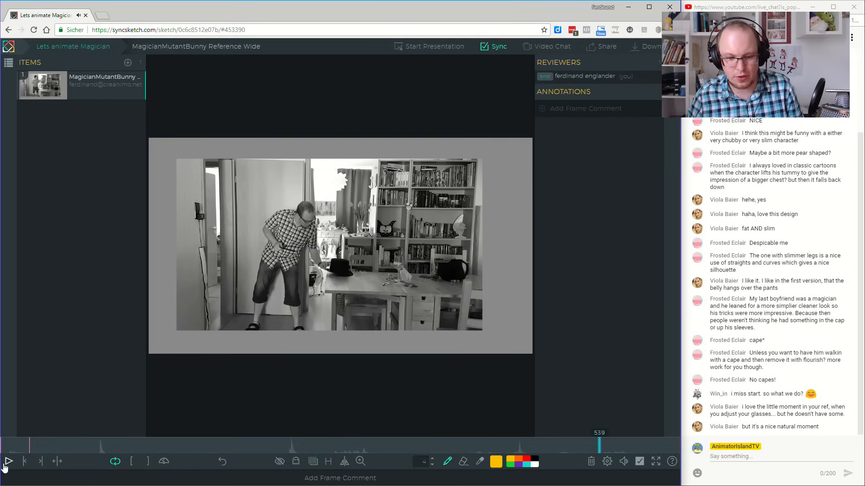
left_click(597, 446)
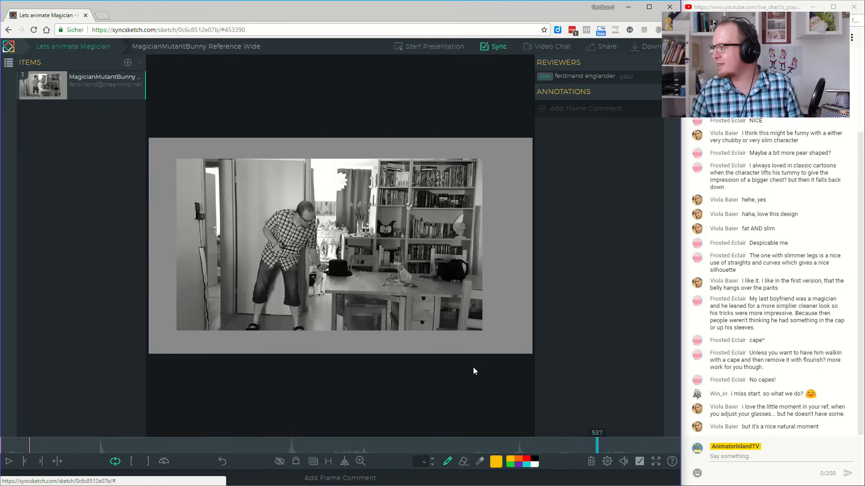
Replay the reference performance from frame 392 through the hat pickup and back around to the opening entrance.
left_click_drag(567, 447, 435, 442)
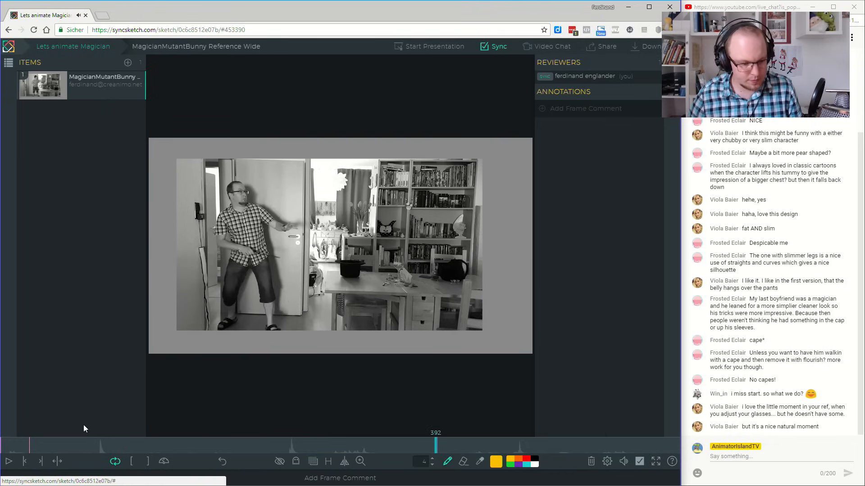
left_click(8, 461)
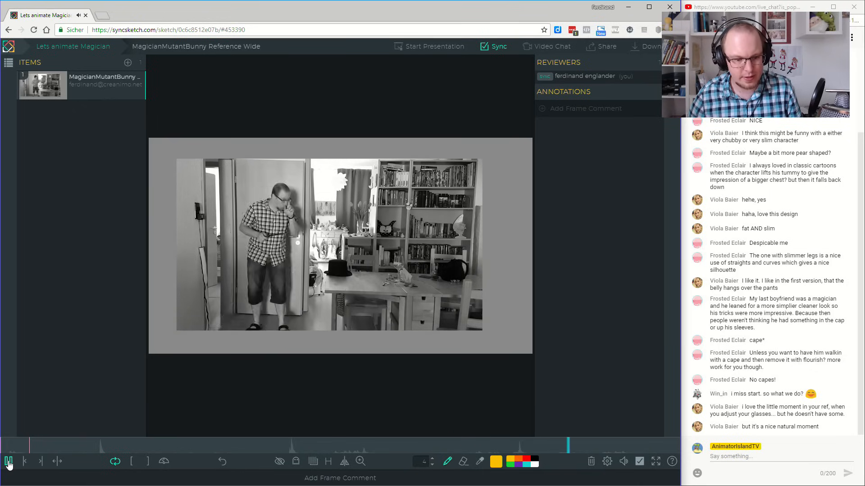
left_click(8, 462)
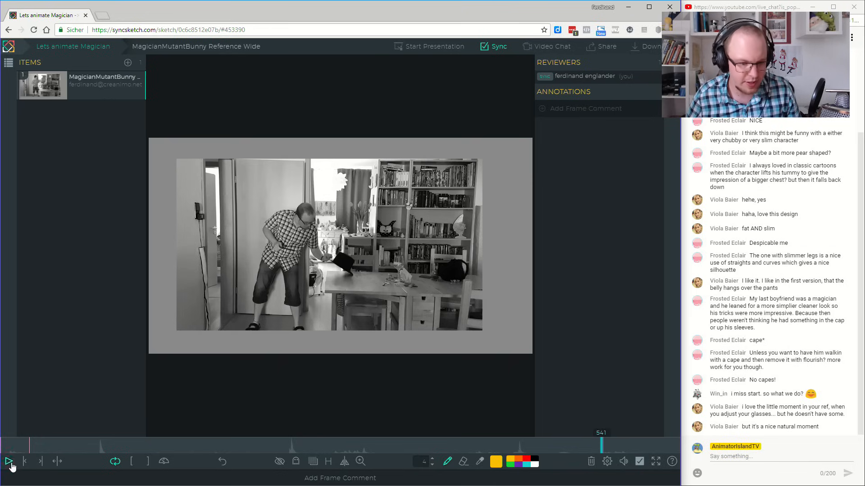
left_click(11, 464)
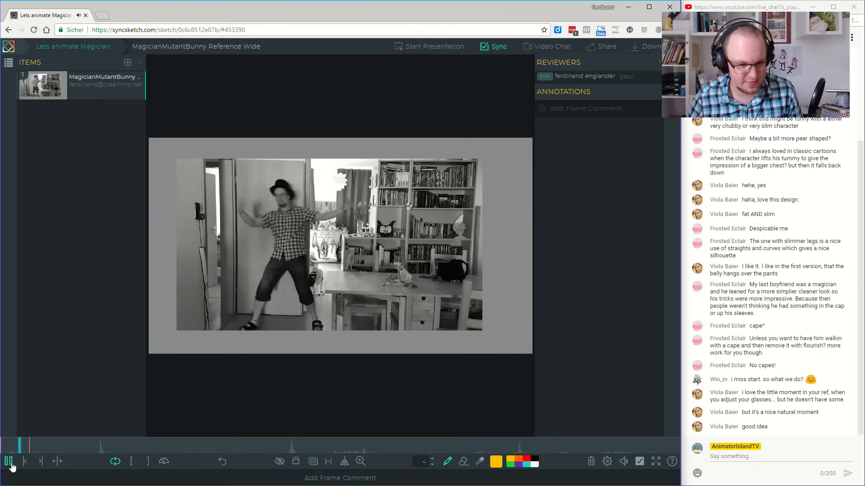
left_click(11, 466)
On the first frame, sketch the yellow magician's head, round body with crossed arms and one straight leg, undoing the unwanted last stroke.
left_click_drag(40, 449, 0, 451)
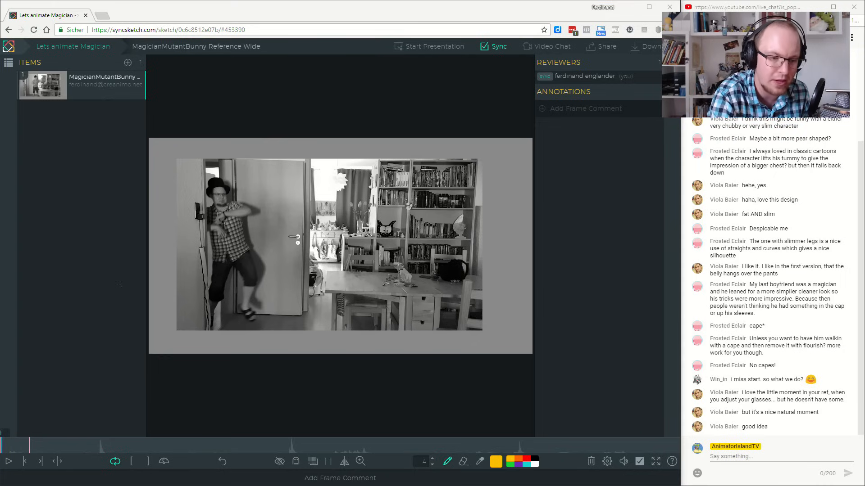
mouse_move(222, 186)
left_mouse_down()
mouse_move(210, 205)
mouse_move(233, 208)
mouse_move(226, 197)
mouse_move(218, 229)
mouse_move(238, 228)
mouse_move(250, 213)
mouse_move(237, 204)
mouse_move(237, 242)
mouse_move(198, 231)
mouse_move(207, 230)
mouse_move(195, 222)
mouse_move(247, 227)
left_mouse_up()
mouse_move(210, 247)
left_mouse_down()
mouse_move(237, 244)
mouse_move(217, 246)
mouse_move(232, 246)
mouse_move(215, 266)
mouse_move(207, 315)
left_mouse_up()
mouse_move(235, 243)
left_mouse_down()
mouse_move(251, 262)
mouse_move(223, 265)
mouse_move(244, 260)
mouse_move(206, 317)
left_mouse_up()
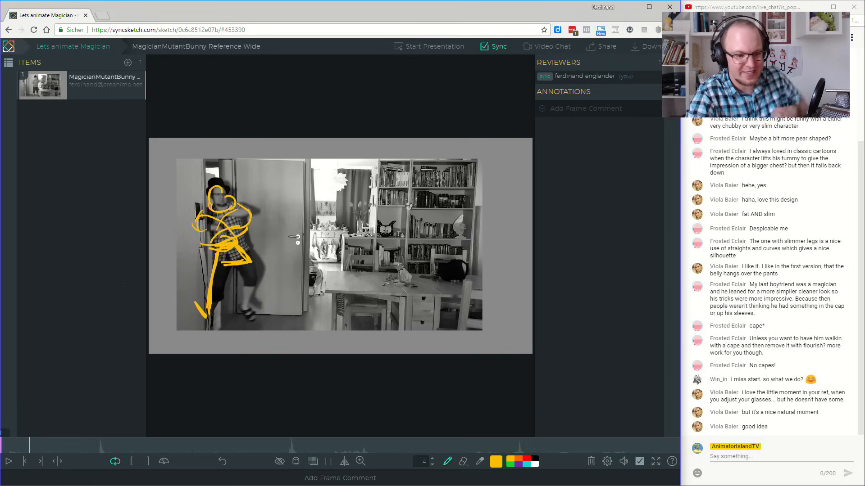
key("ctrl+z")
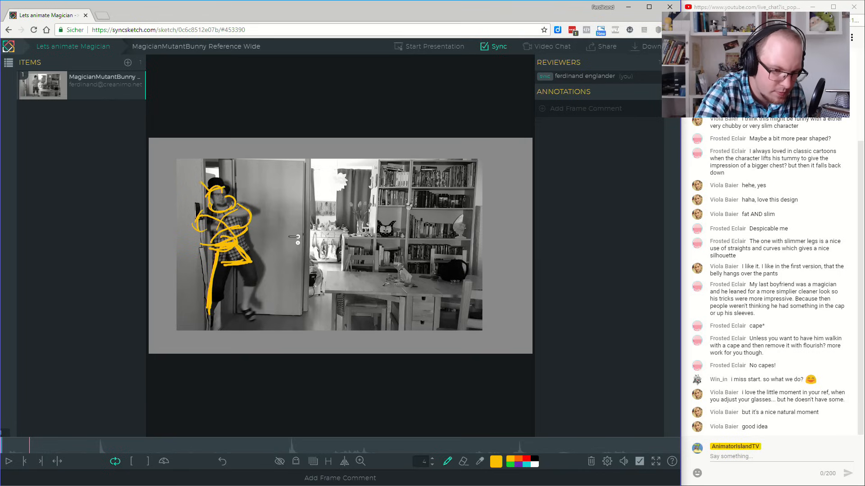
Add a tall hat to the first-frame figure and write the note "CROSSED ARMS" with an arrow pointing to it.
mouse_move(197, 180)
left_mouse_down()
mouse_move(210, 170)
mouse_move(255, 182)
mouse_move(275, 180)
mouse_move(278, 171)
mouse_move(317, 173)
left_mouse_up()
left_click_drag(316, 163, 317, 173)
left_click_drag(270, 199, 304, 194)
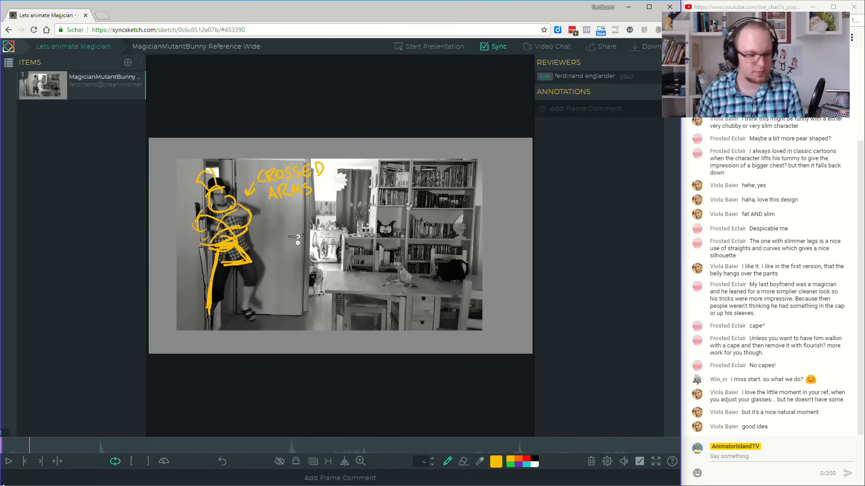
On frame 13, sketch the magician over the performer with a low head, round belly, arms crossed in front and two bent, spread legs.
left_click_drag(3, 448, 14, 461)
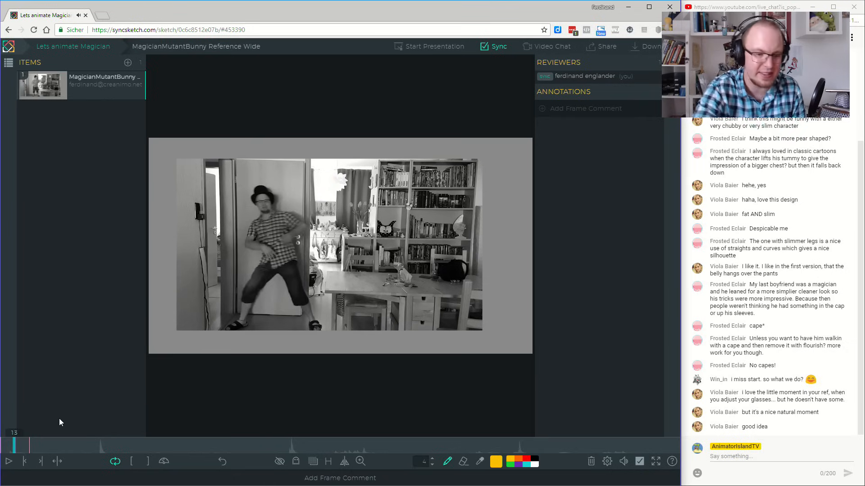
left_click_drag(259, 228, 265, 265)
key("ctrl+z")
mouse_move(258, 227)
left_mouse_down()
mouse_move(271, 262)
mouse_move(300, 247)
mouse_move(270, 221)
mouse_move(277, 238)
mouse_move(300, 234)
mouse_move(292, 212)
left_mouse_up()
mouse_move(249, 229)
left_mouse_down()
mouse_move(234, 251)
mouse_move(251, 268)
mouse_move(244, 256)
mouse_move(267, 253)
mouse_move(255, 238)
mouse_move(282, 239)
mouse_move(261, 250)
mouse_move(280, 207)
mouse_move(255, 225)
mouse_move(273, 205)
left_mouse_up()
key("ctrl+z")
mouse_move(266, 266)
left_mouse_down()
mouse_move(243, 298)
mouse_move(246, 289)
mouse_move(251, 317)
left_mouse_up()
left_click_drag(269, 264, 308, 291)
mouse_move(276, 265)
left_mouse_down()
mouse_move(306, 293)
mouse_move(300, 320)
left_mouse_up()
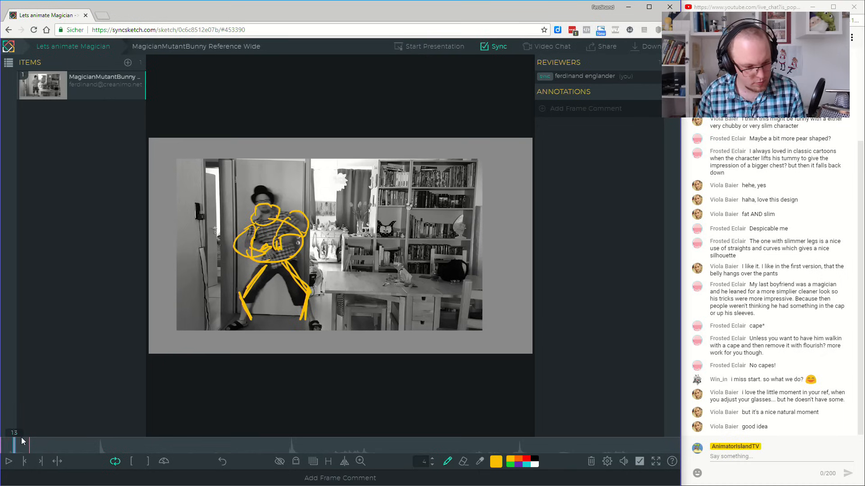
Go back to the first frame and set the sketch holding mode to Hold Frames - new sketch.
key("space")
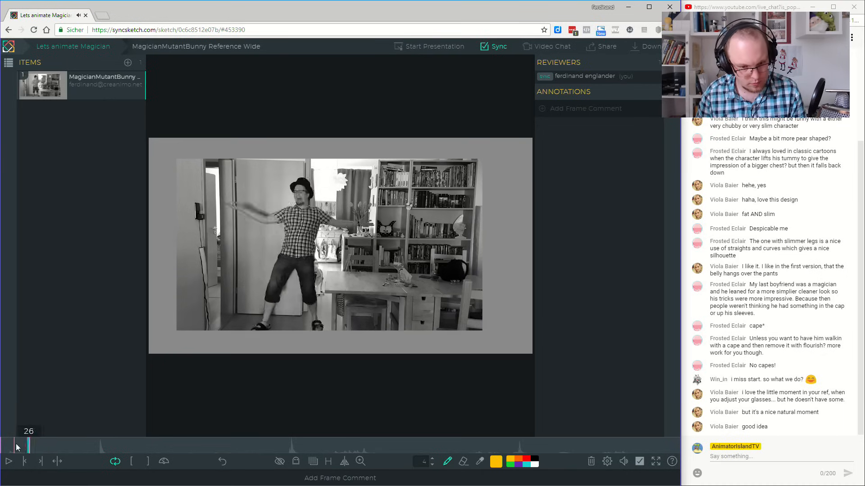
left_click_drag(16, 447, 2, 447)
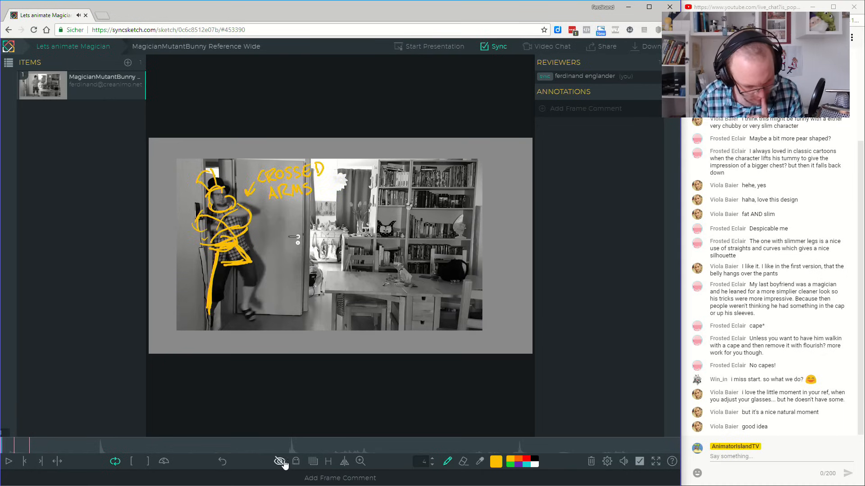
left_click(329, 461)
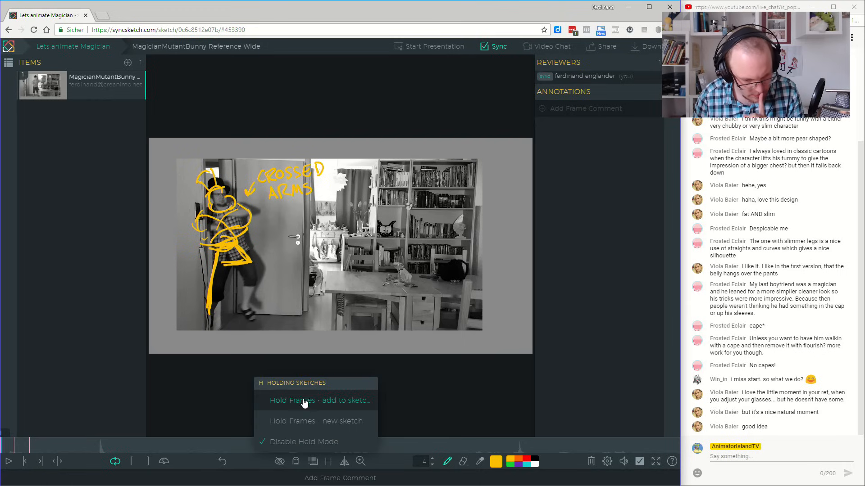
left_click(289, 420)
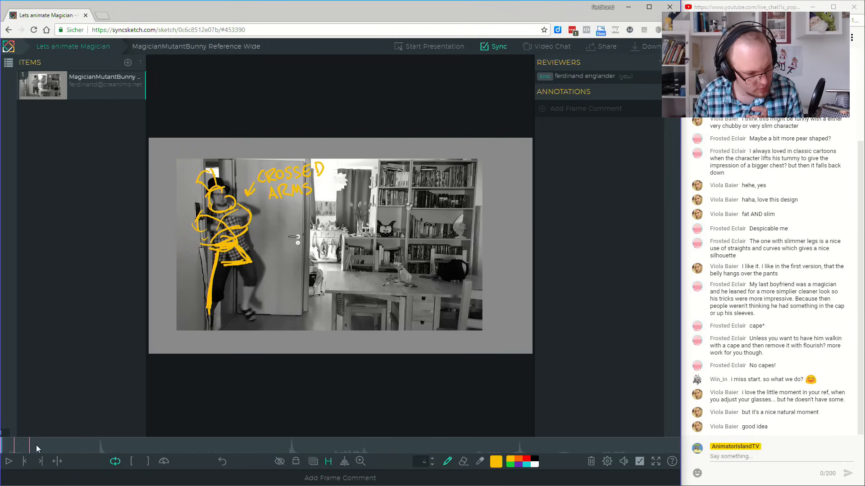
Play the held sketches over the reference and scrub on to frame 41 to check the poses.
left_click(8, 461)
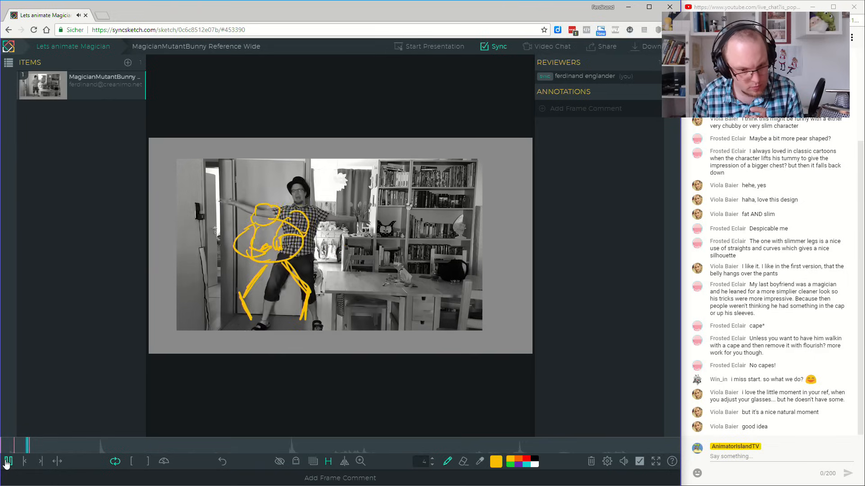
left_click(7, 462)
mouse_move(27, 449)
left_mouse_down()
mouse_move(16, 450)
mouse_move(45, 449)
left_mouse_up()
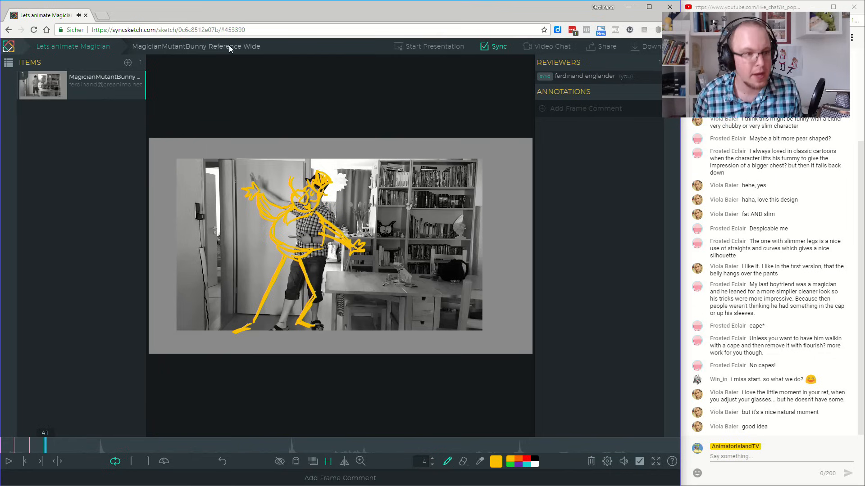
left_click_drag(158, 30, 112, 30)
left_click(98, 258)
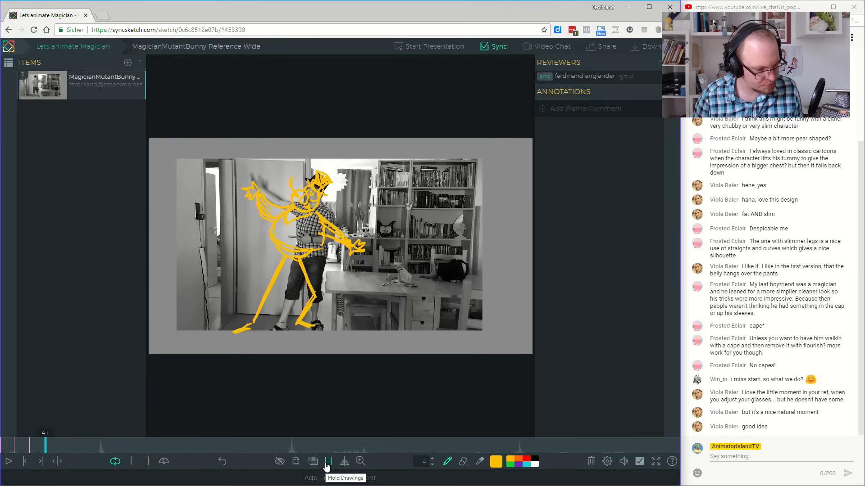
Turn on sketch retiming and move the open-armed pose from frame 26 to just after the frame 13 sketch.
left_click(58, 461)
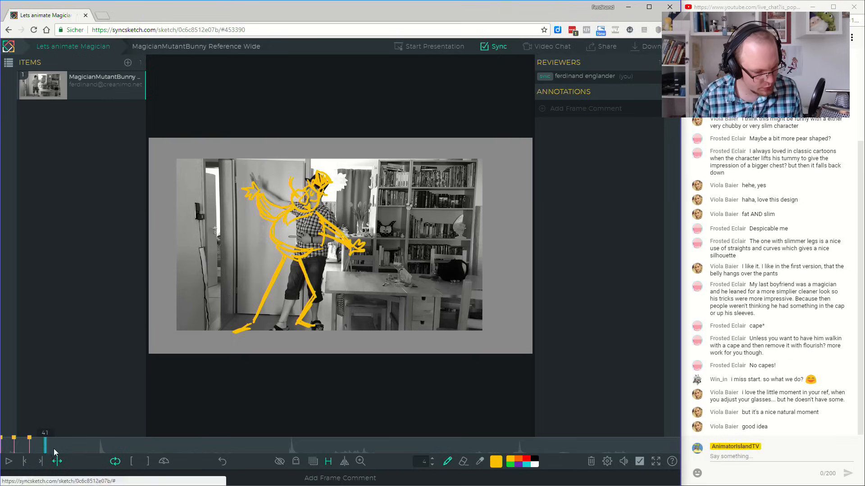
left_click(18, 443)
left_click_drag(18, 444, 2, 449)
Play the opening repeatedly from the first frame up to about frame 39 to judge the retimed poses.
left_click(8, 461)
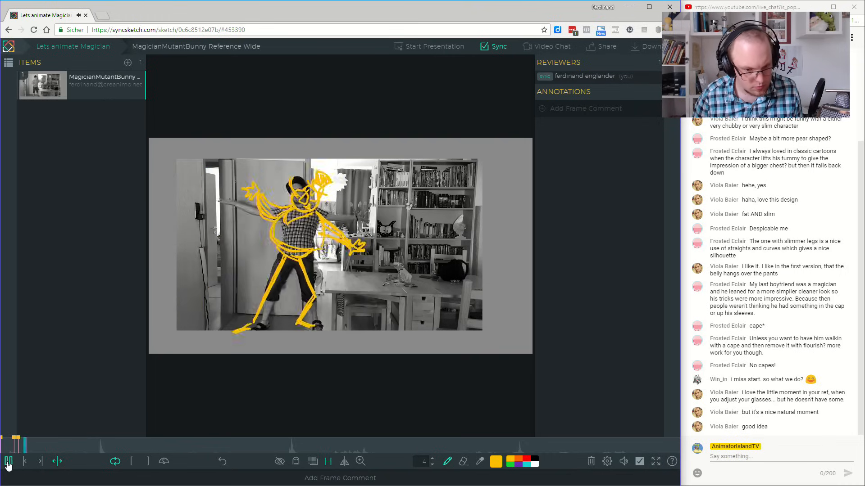
left_click(25, 461)
left_click(24, 461)
left_click(24, 461)
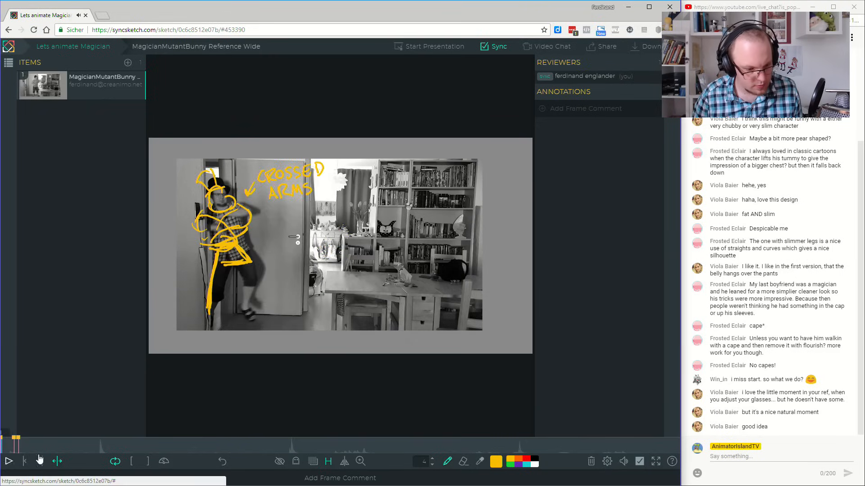
left_click(8, 463)
left_click(8, 463)
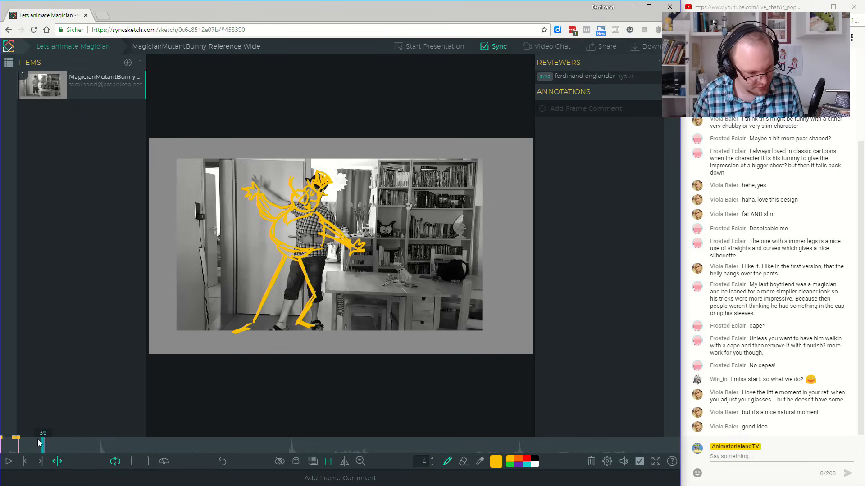
left_click(11, 453)
left_click(8, 461)
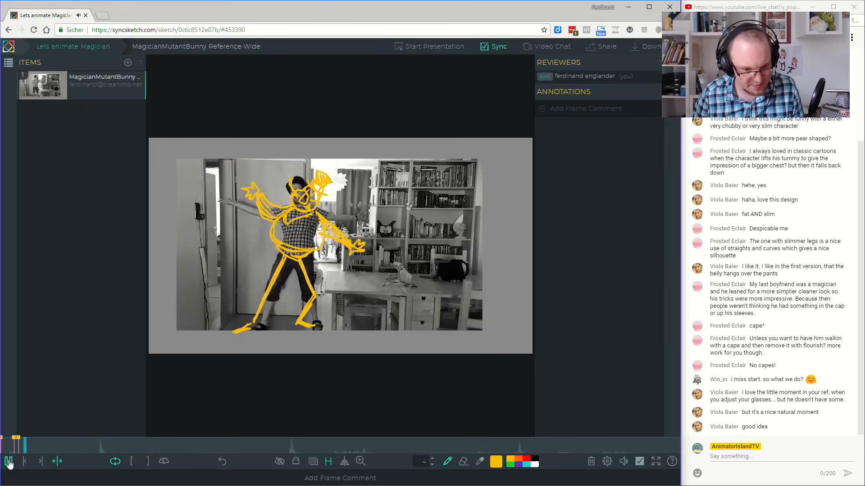
left_click(43, 442)
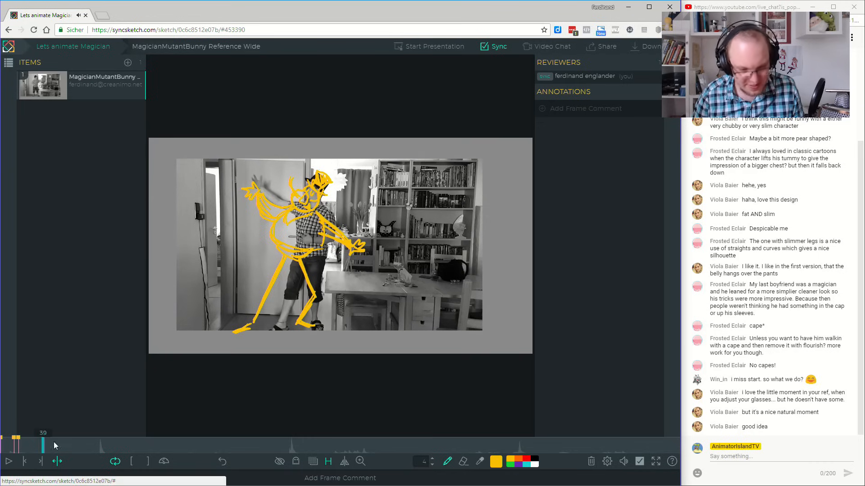
Hide the sketches and scrub from frame 29 to frame 39 to study the performer's raised-arm pose.
mouse_move(39, 446)
left_mouse_down()
mouse_move(49, 450)
mouse_move(22, 446)
mouse_move(32, 451)
left_mouse_up()
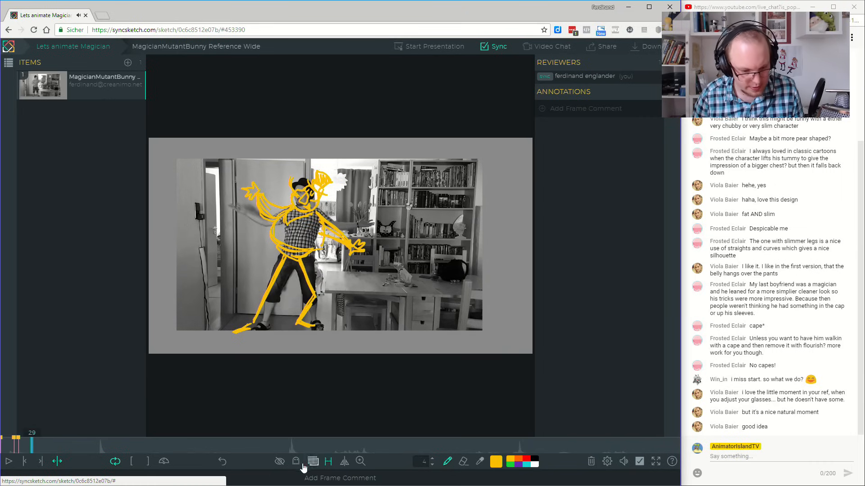
left_click(279, 462)
left_click_drag(31, 448, 43, 445)
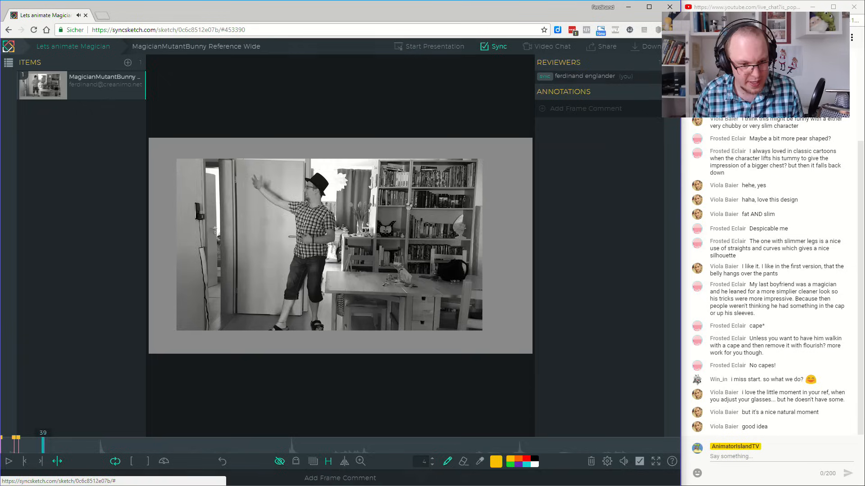
Show the sketches again and draw a short curved stroke by the performer's raised hand on frame 39.
left_click(409, 206)
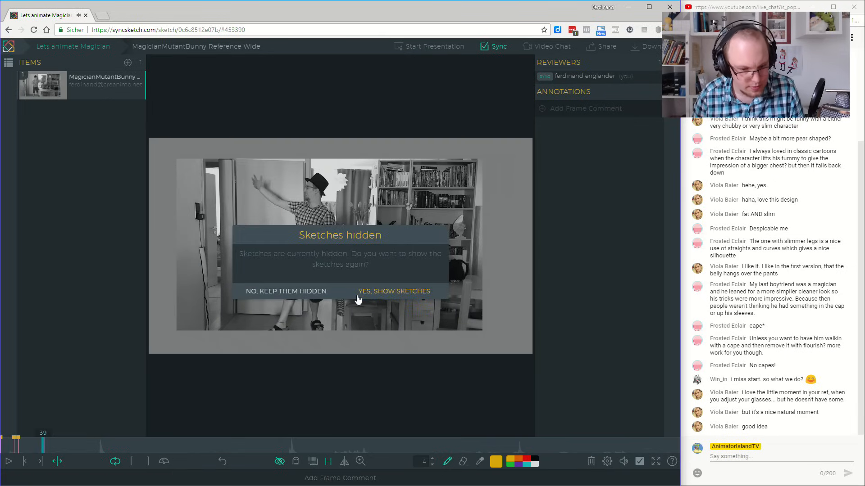
left_click(394, 292)
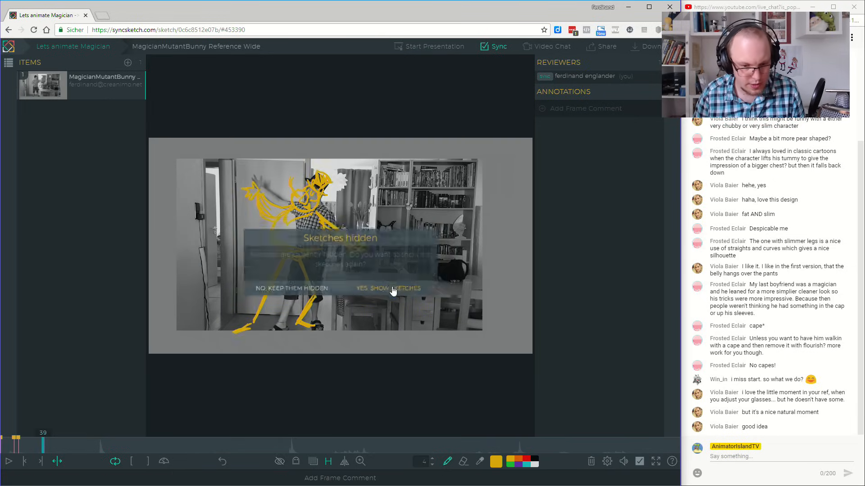
mouse_move(257, 183)
left_mouse_down()
mouse_move(265, 186)
mouse_move(263, 214)
mouse_move(247, 217)
left_mouse_up()
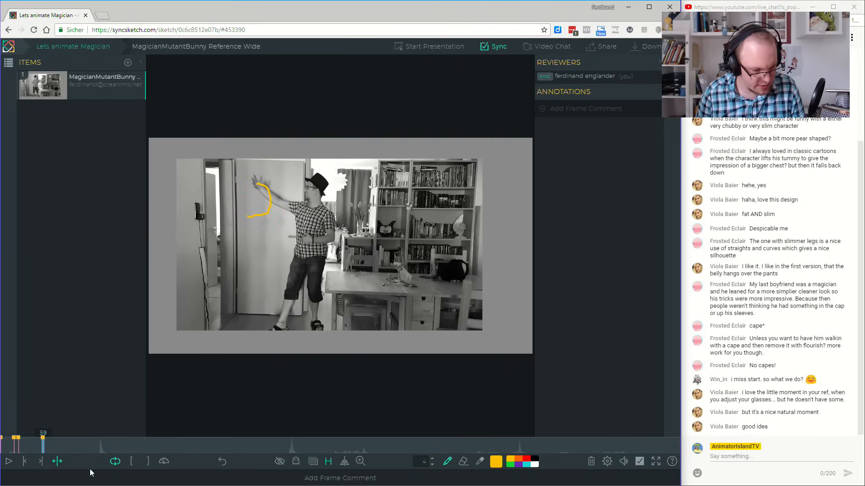
Move the frame 39 sketch to frame 41, then try an extra shape over the raised arm and undo it.
mouse_move(42, 441)
left_mouse_down()
mouse_move(26, 440)
mouse_move(52, 449)
mouse_move(32, 444)
mouse_move(45, 446)
left_mouse_up()
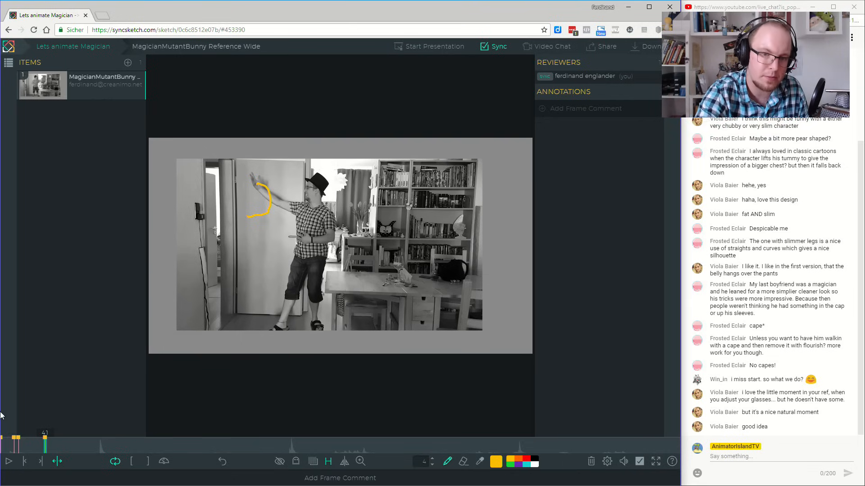
mouse_move(259, 183)
left_mouse_down()
mouse_move(281, 178)
mouse_move(270, 201)
left_mouse_up()
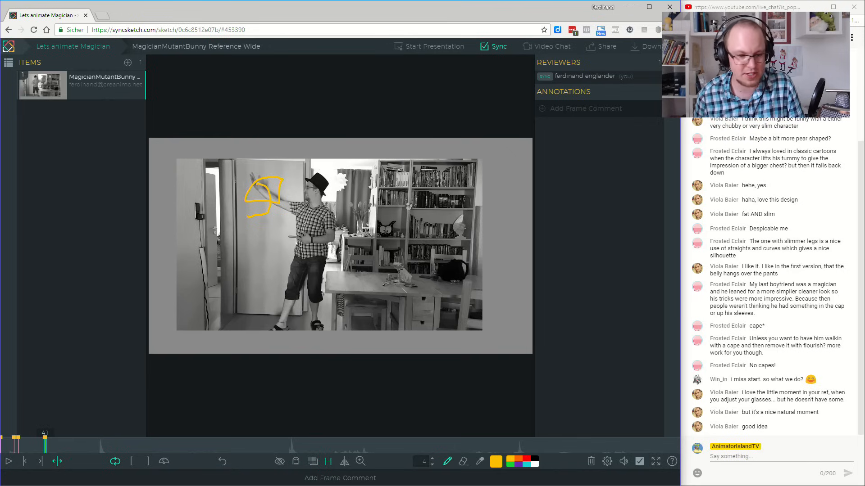
key("ctrl+z")
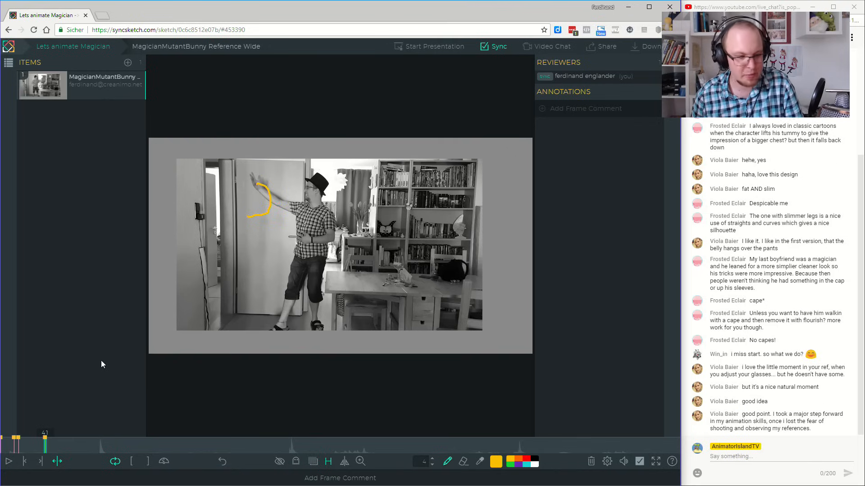
Step through the frames around the raised-arm pose, then hide the sketches and scrub to frame 38 to examine the performer's movement.
mouse_move(39, 445)
left_mouse_down()
mouse_move(25, 445)
mouse_move(46, 461)
mouse_move(27, 463)
mouse_move(37, 465)
left_mouse_up()
left_click(39, 462)
left_click(38, 463)
left_click(40, 463)
left_click(279, 461)
left_click(34, 447)
left_click_drag(35, 445, 43, 450)
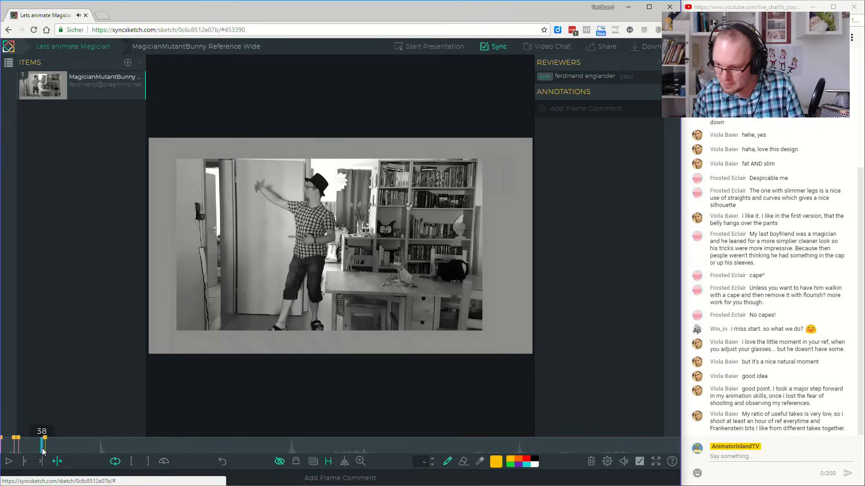
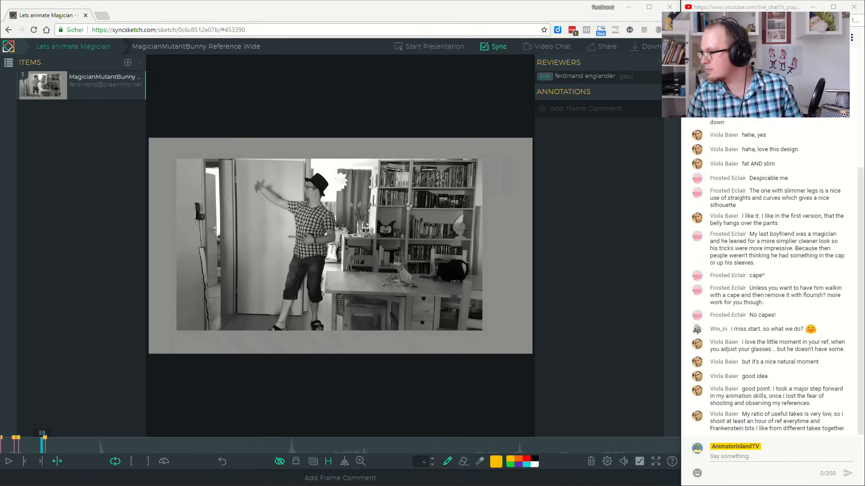
Show the sketches again and scrub to frame 47, then try a short stroke at the performer's hand and undo it.
left_click(354, 8)
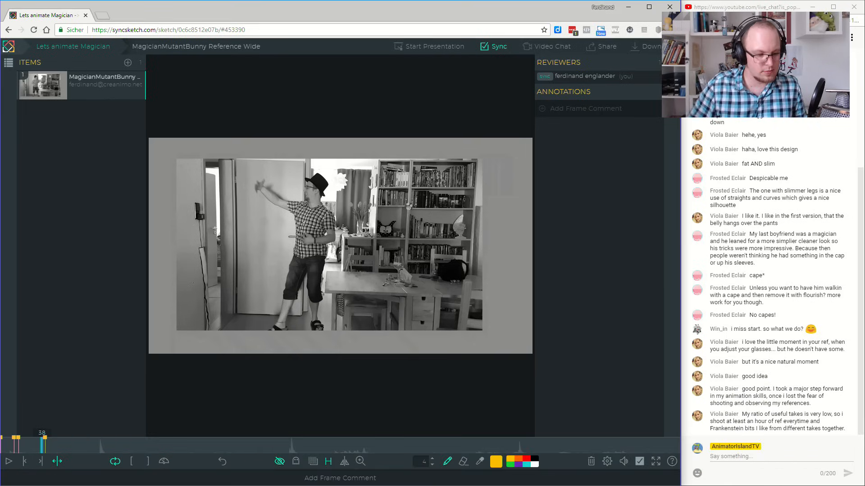
left_click_drag(42, 446, 54, 451)
left_click(279, 461)
left_click_drag(31, 445, 52, 451)
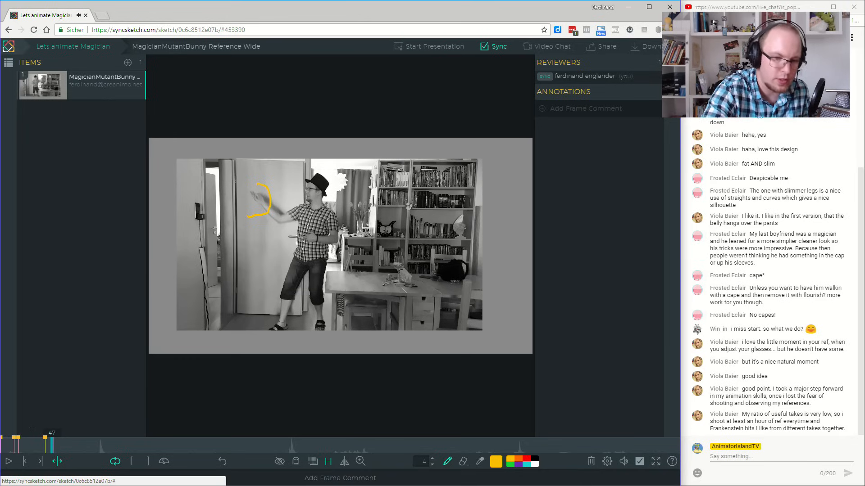
left_click_drag(259, 183, 255, 194)
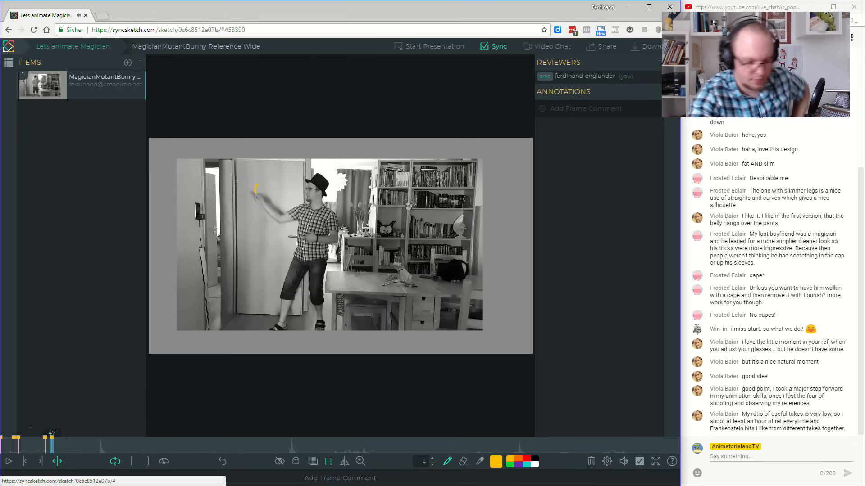
key("ctrl+z")
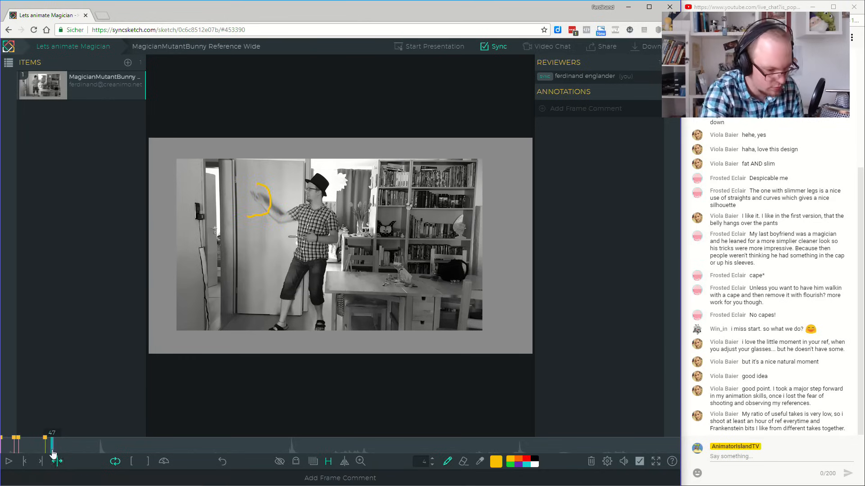
Return to frame 41, extend the curve along the hand's path and write "NICE ARC" above the raised arm.
left_click(24, 461)
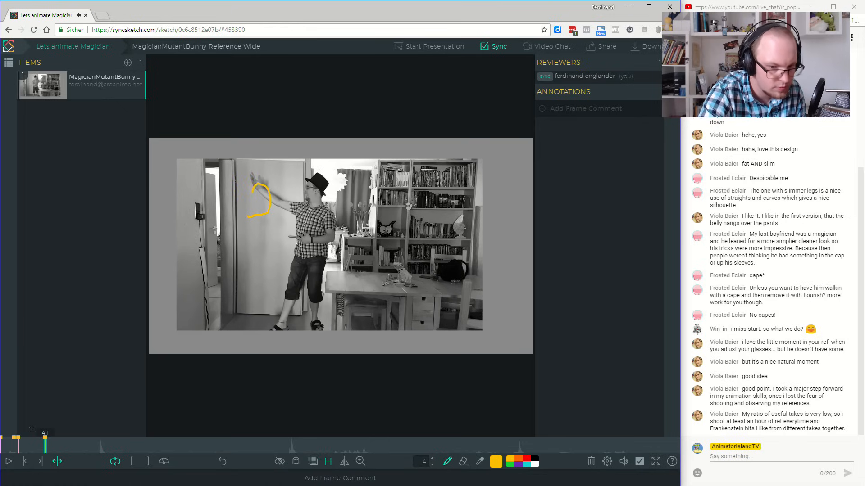
mouse_move(255, 175)
left_mouse_down()
mouse_move(262, 163)
mouse_move(276, 171)
left_mouse_up()
mouse_move(279, 159)
left_mouse_down()
mouse_move(286, 169)
mouse_move(285, 156)
left_mouse_up()
left_click_drag(279, 164, 302, 165)
left_click_drag(295, 162, 301, 161)
mouse_move(306, 156)
left_mouse_down()
mouse_move(307, 164)
mouse_move(321, 160)
left_mouse_up()
Play back the stretch around frames 32 to 41 with the sketches shown to check the arm's arc.
left_click_drag(36, 447, 32, 448)
left_click(9, 462)
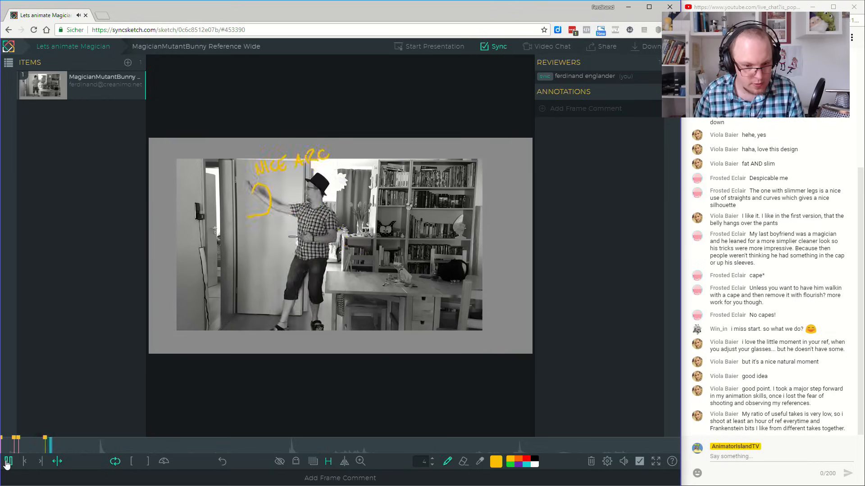
left_click(35, 447)
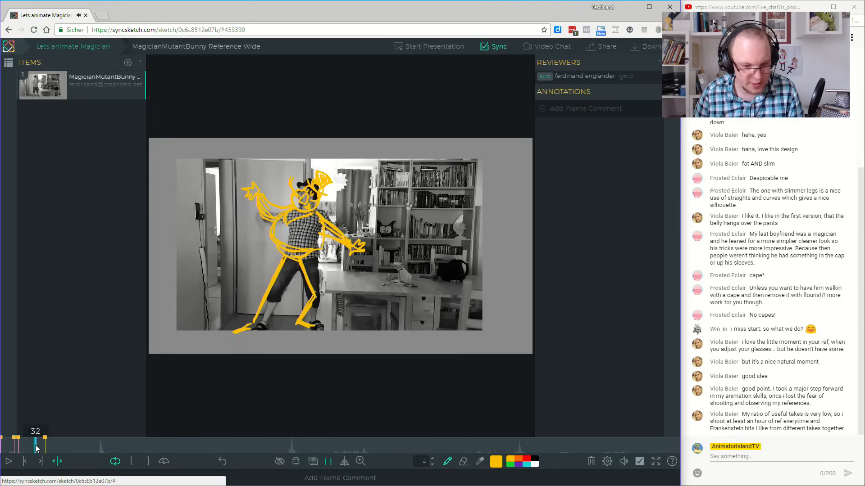
left_click(9, 463)
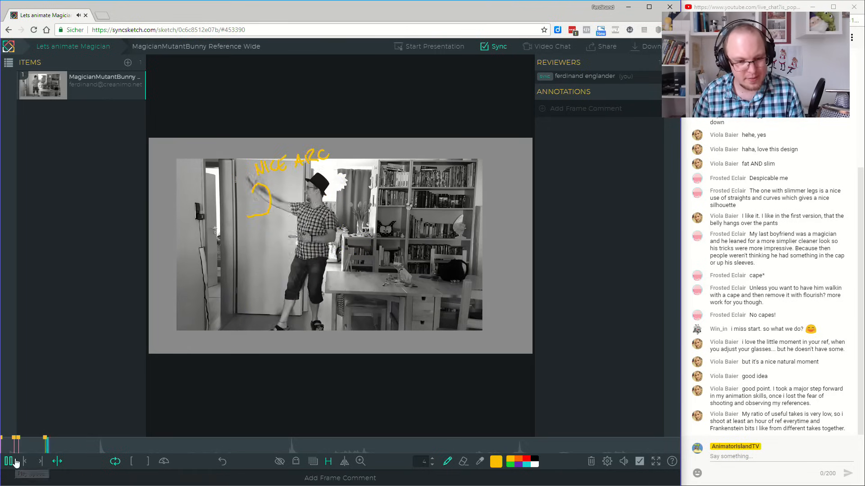
left_click(11, 462)
On frame 44, sketch the magician's round belly with one straight and one bent leg over the performer.
mouse_move(43, 450)
left_mouse_down()
mouse_move(63, 457)
mouse_move(40, 458)
mouse_move(49, 460)
left_mouse_up()
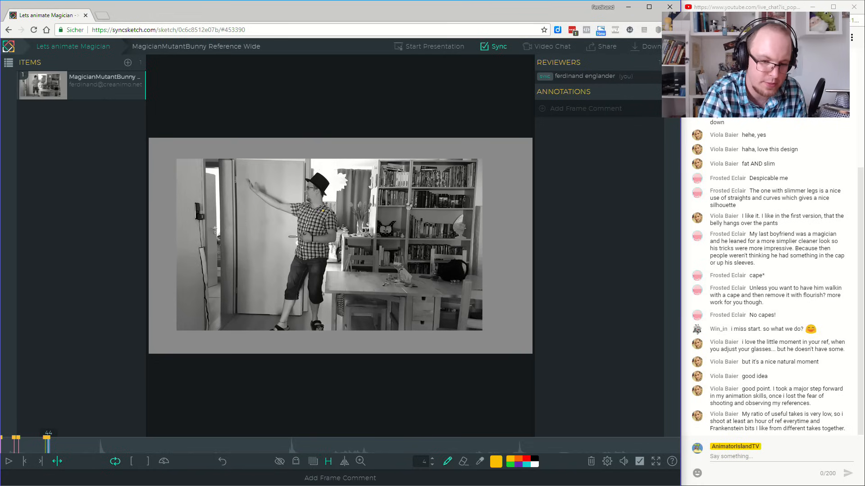
mouse_move(295, 245)
left_mouse_down()
mouse_move(340, 253)
mouse_move(350, 243)
mouse_move(347, 227)
mouse_move(301, 219)
mouse_move(286, 243)
mouse_move(306, 264)
mouse_move(328, 258)
mouse_move(280, 320)
left_mouse_up()
mouse_move(310, 263)
left_mouse_down()
mouse_move(323, 295)
mouse_move(298, 328)
left_mouse_up()
mouse_move(298, 328)
left_mouse_down()
mouse_move(311, 311)
mouse_move(314, 265)
mouse_move(322, 298)
left_mouse_up()
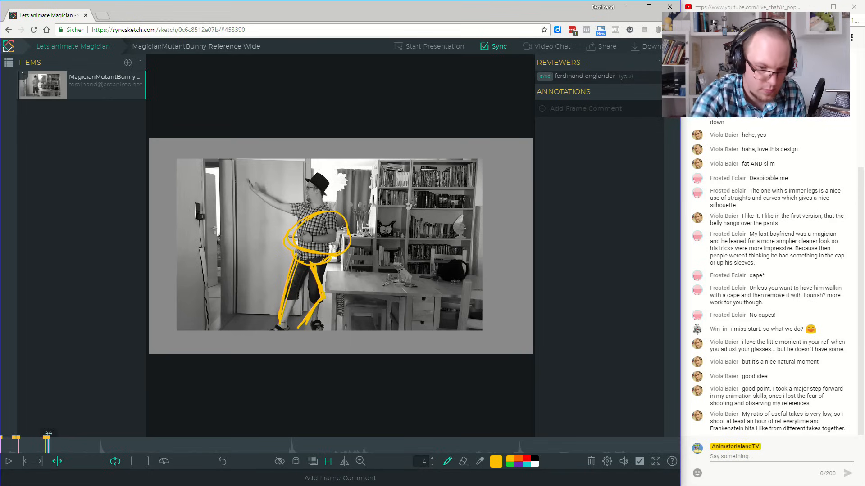
mouse_move(255, 188)
left_mouse_down()
mouse_move(313, 208)
mouse_move(260, 187)
left_mouse_up()
key("ctrl+z")
key("ctrl+z")
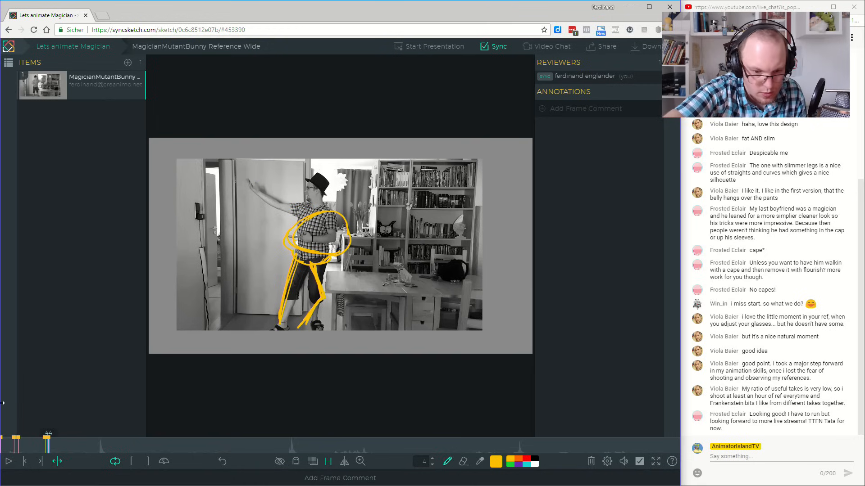
Draw the magician's outstretched arm from the shoulder to a hand with fingers on frame 44, undoing and redrawing strokes as needed.
mouse_move(292, 205)
left_mouse_down()
mouse_move(307, 217)
mouse_move(331, 211)
left_mouse_up()
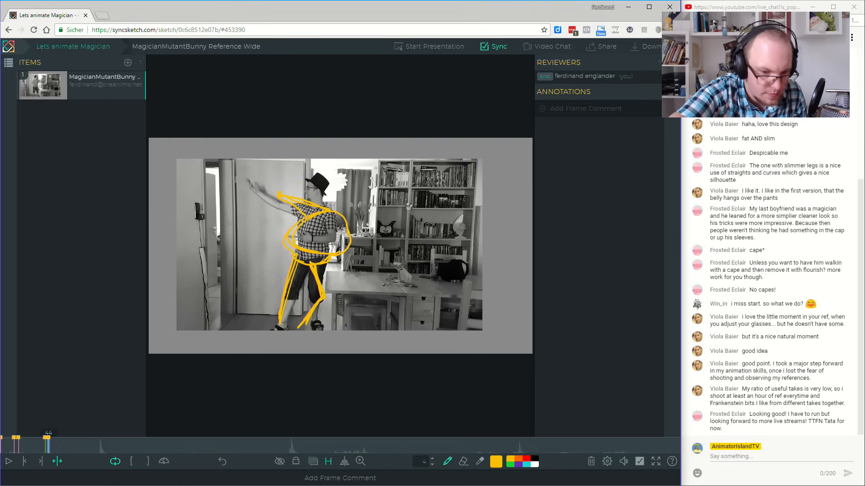
key("ctrl+z")
left_click_drag(271, 194, 261, 187)
key("ctrl+z")
key("ctrl+z")
key("ctrl+z")
key("ctrl+z")
mouse_move(267, 190)
left_mouse_down()
mouse_move(257, 186)
mouse_move(264, 192)
left_mouse_up()
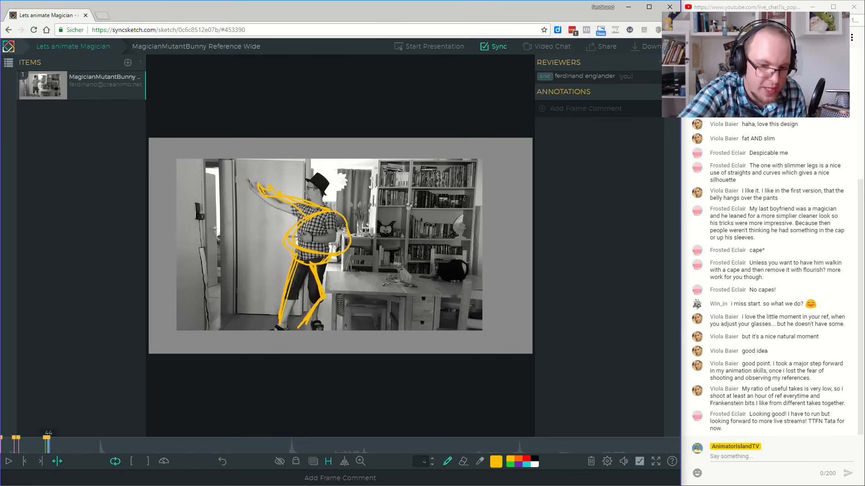
Add the magician's other arm bent against the body and the head behind the raised shoulder on frame 44.
mouse_move(341, 217)
left_mouse_down()
mouse_move(371, 224)
mouse_move(319, 236)
mouse_move(335, 258)
mouse_move(323, 236)
mouse_move(339, 256)
mouse_move(340, 241)
mouse_move(323, 236)
mouse_move(354, 253)
left_mouse_up()
key("ctrl+z")
mouse_move(339, 224)
left_mouse_down()
mouse_move(343, 243)
mouse_move(346, 224)
mouse_move(312, 225)
mouse_move(343, 213)
mouse_move(315, 204)
mouse_move(343, 219)
mouse_move(341, 197)
mouse_move(348, 203)
left_mouse_up()
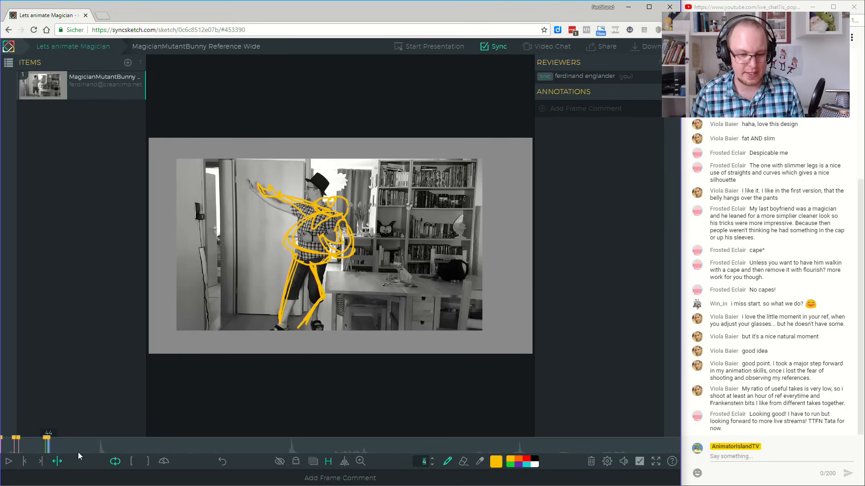
Hide the sketches and review the footage from frame 297 to past frame 420 to study the poses reaching toward the hat.
left_click_drag(78, 452, 328, 458)
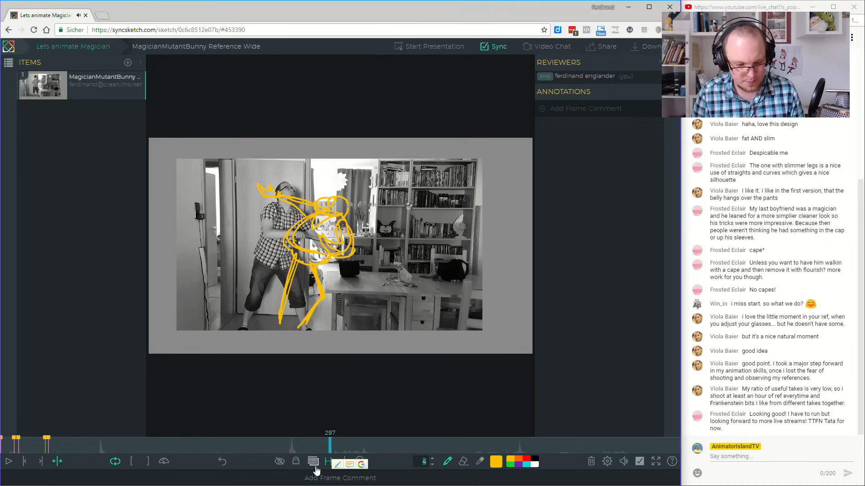
left_click(279, 461)
left_click_drag(322, 450, 460, 456)
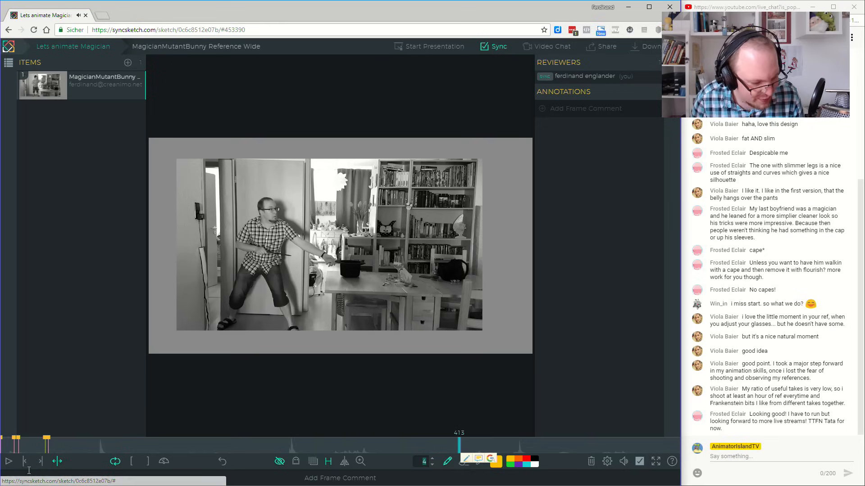
left_click(6, 463)
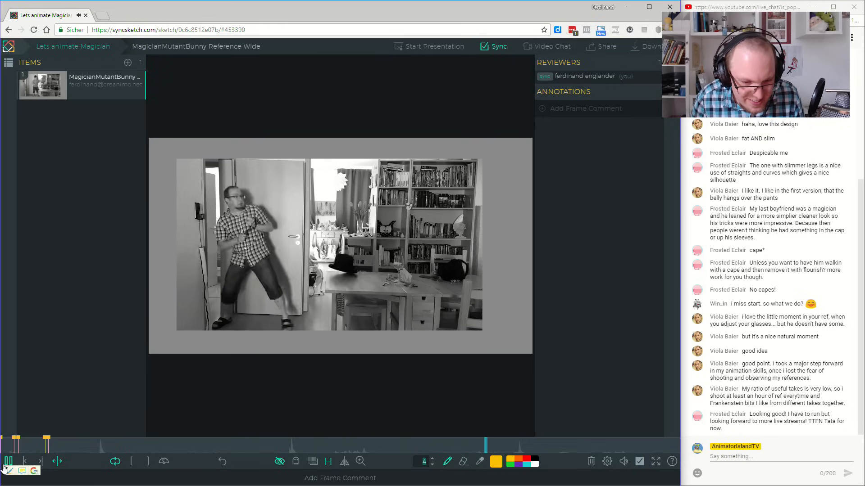
left_click(6, 462)
left_click_drag(436, 456, 458, 452)
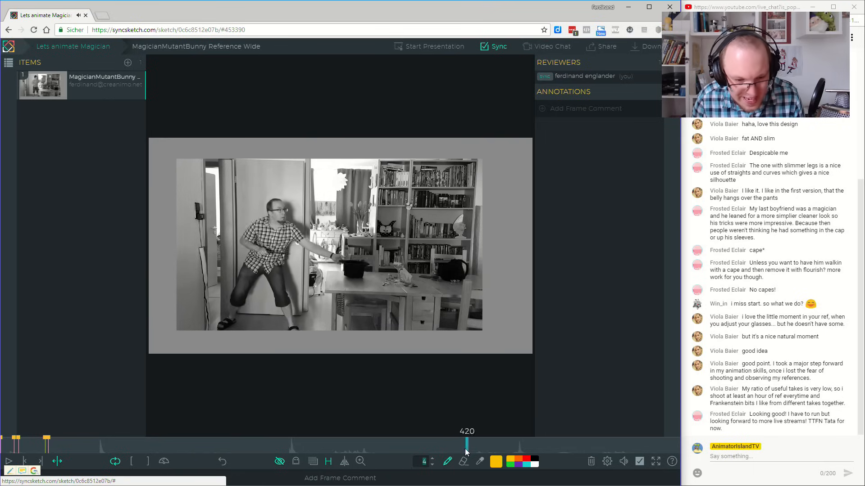
mouse_move(468, 452)
left_mouse_down()
mouse_move(437, 450)
mouse_move(463, 451)
left_mouse_up()
mouse_move(469, 453)
left_mouse_down()
mouse_move(456, 452)
mouse_move(491, 455)
mouse_move(468, 455)
left_mouse_up()
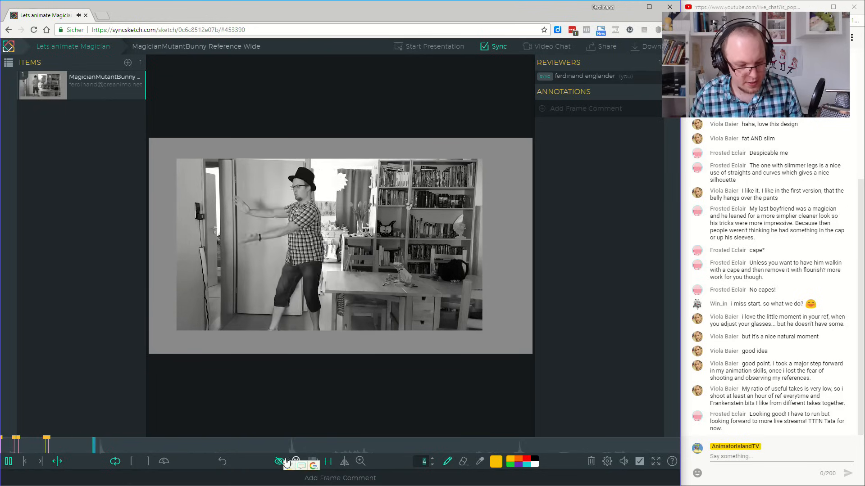
Compare the reaching pose at frame 298 with the arm gestures from frame 84 to 124, keeping the sketches hidden.
left_click(331, 443)
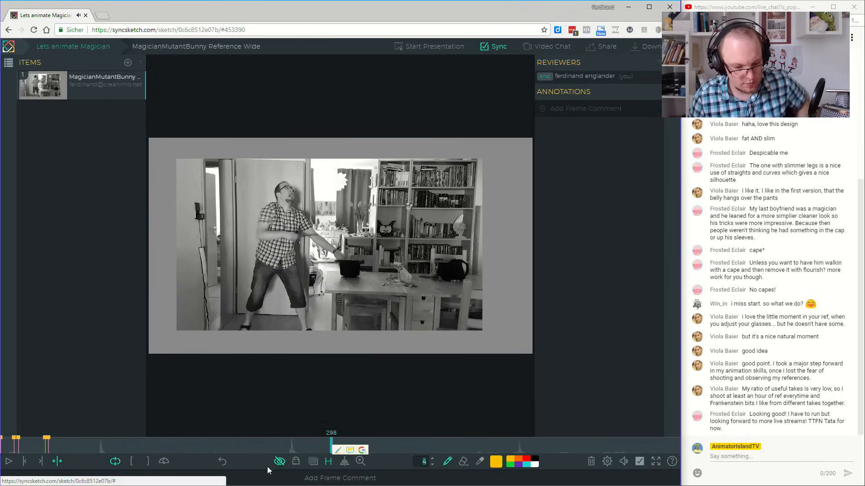
left_click(99, 440)
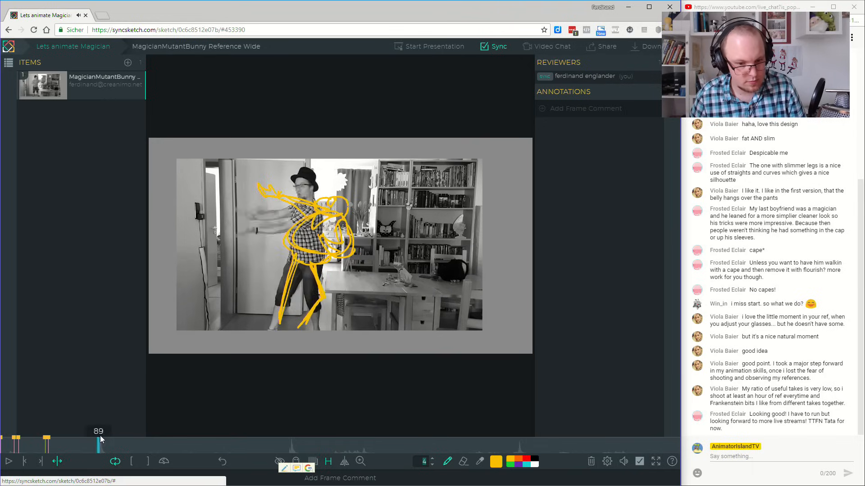
mouse_move(55, 433)
left_mouse_down()
mouse_move(21, 435)
mouse_move(110, 446)
mouse_move(84, 446)
mouse_move(93, 445)
left_mouse_up()
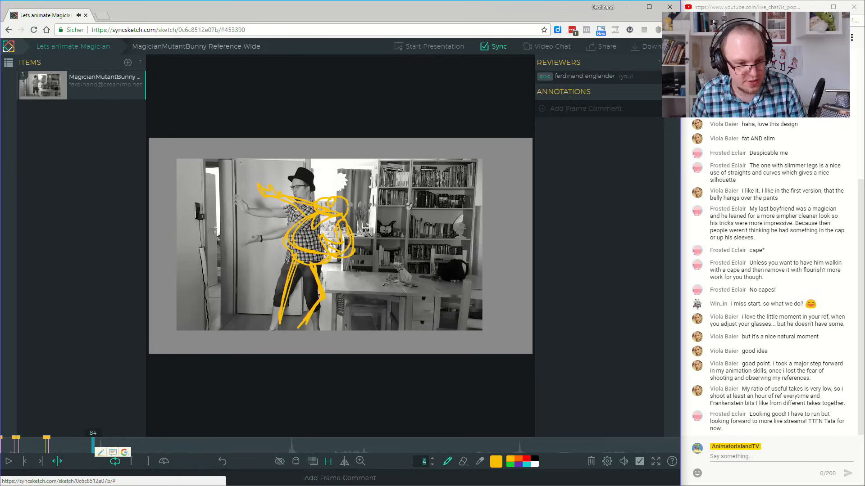
left_click(273, 461)
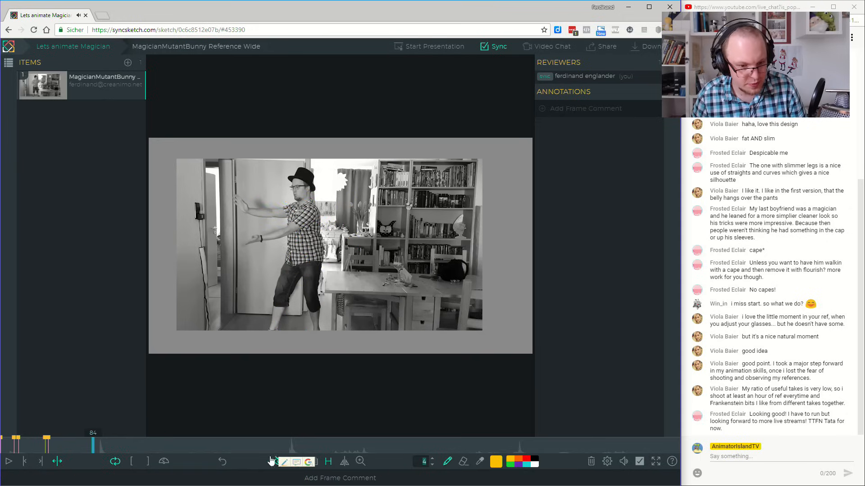
left_click_drag(81, 448, 138, 456)
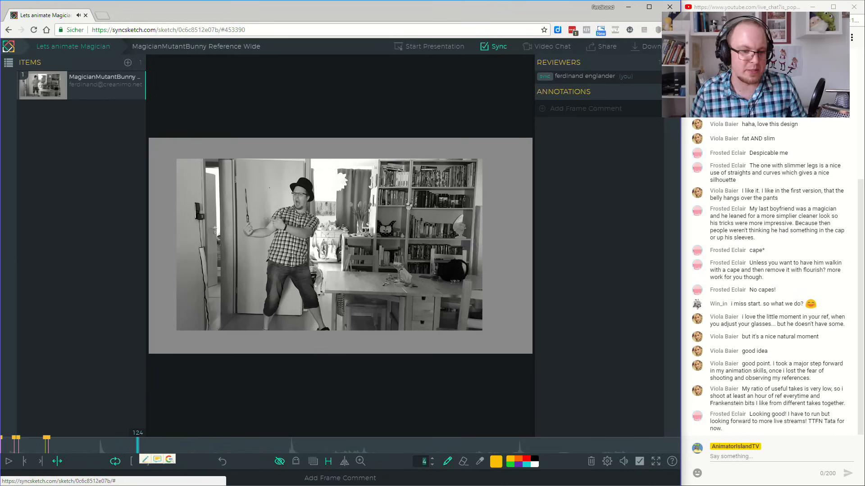
Play the footage from the beginning to about frame 130, then scrub to the wand pose at frame 128.
left_click(61, 446)
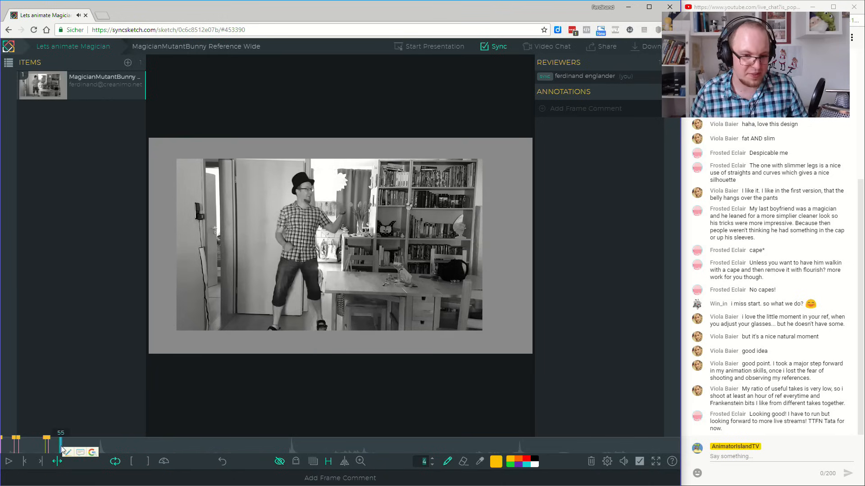
left_click_drag(60, 446, 2, 451)
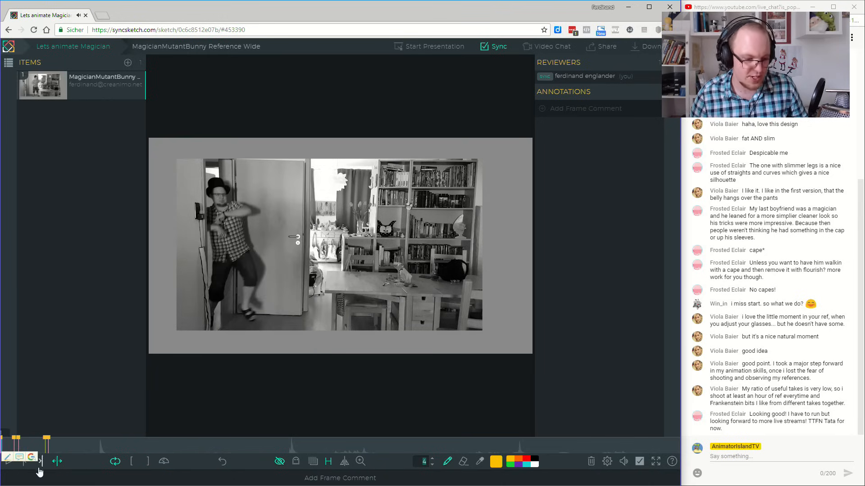
left_click(9, 464)
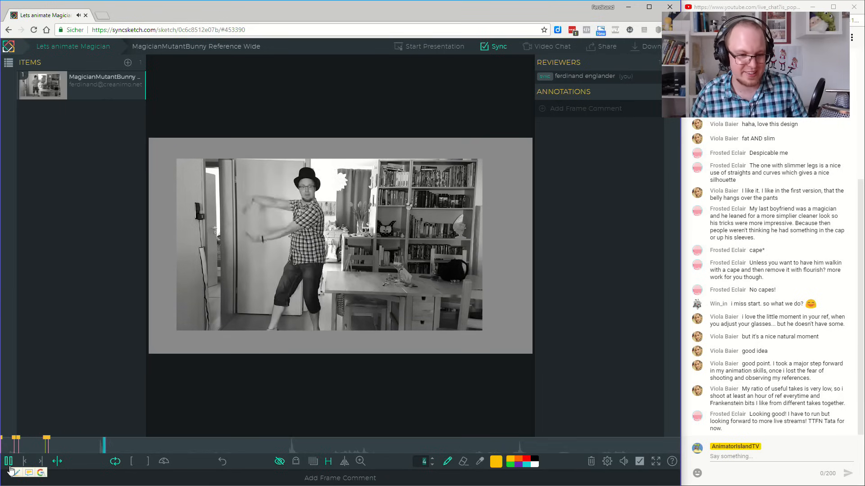
left_click(27, 466)
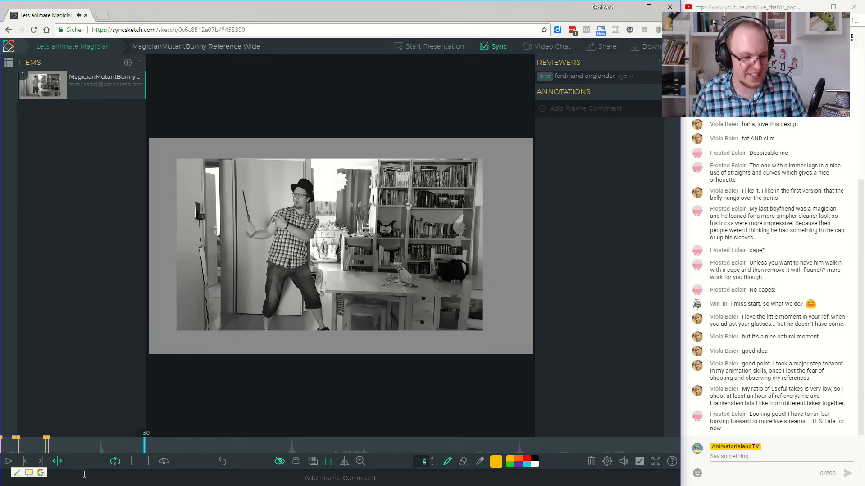
left_click_drag(142, 447, 141, 447)
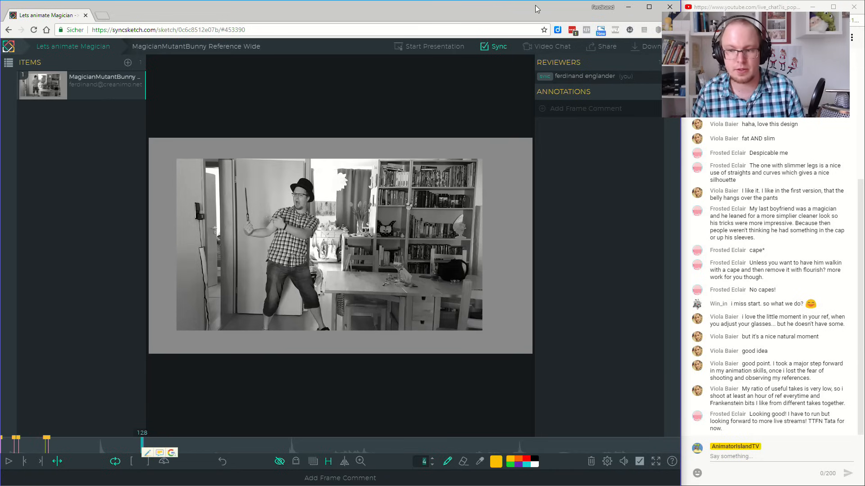
Shrink the browser window to a narrow strip beside the Krita canvas, clear of most of the drawing area.
left_click_drag(536, 9, 566, 11)
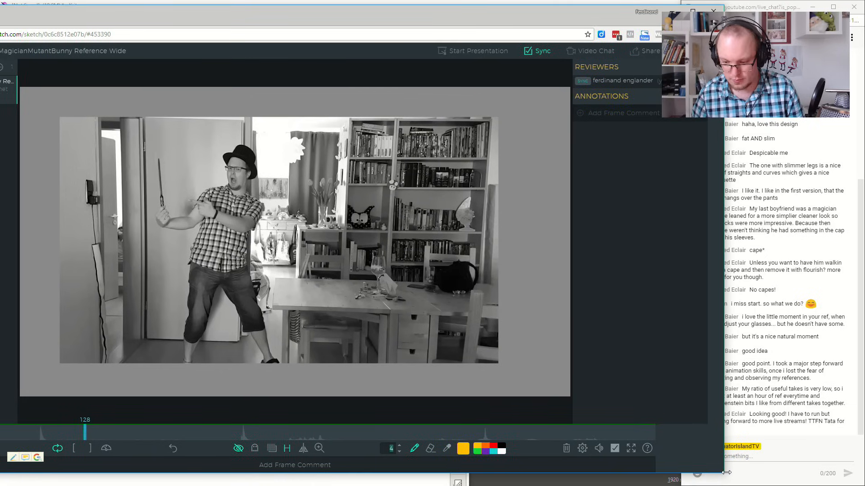
left_click_drag(724, 474, 475, 345)
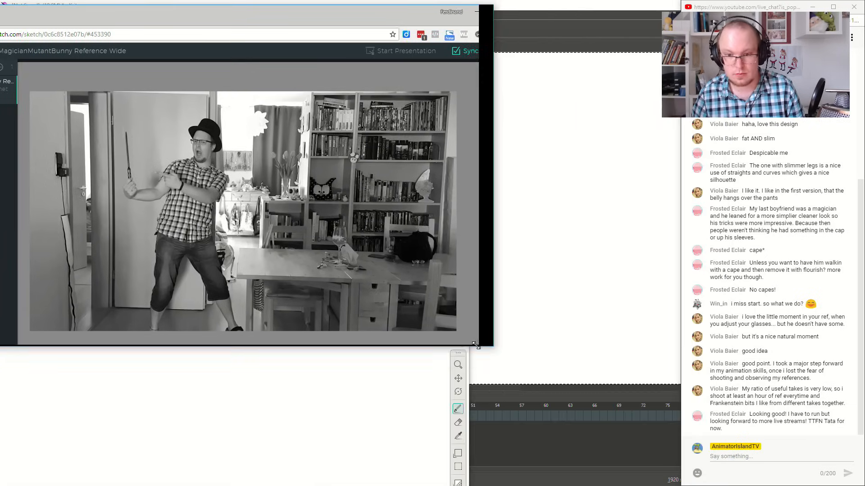
left_click_drag(326, 24, 694, 10)
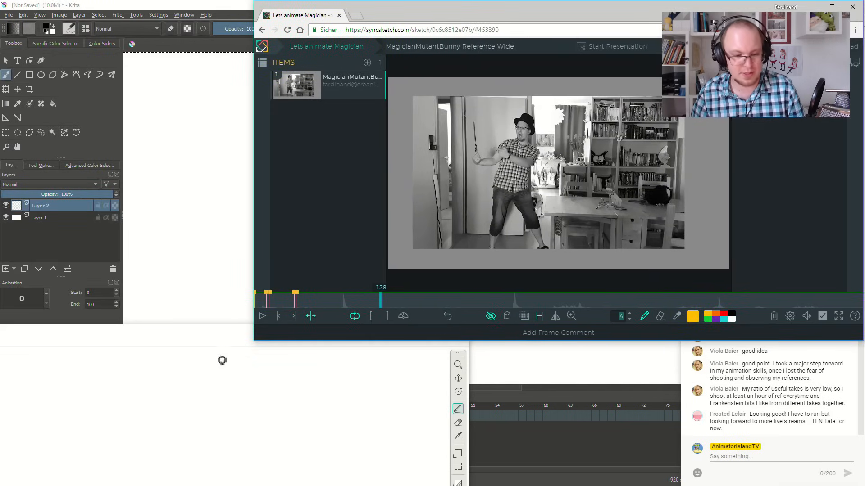
left_click_drag(252, 344, 627, 346)
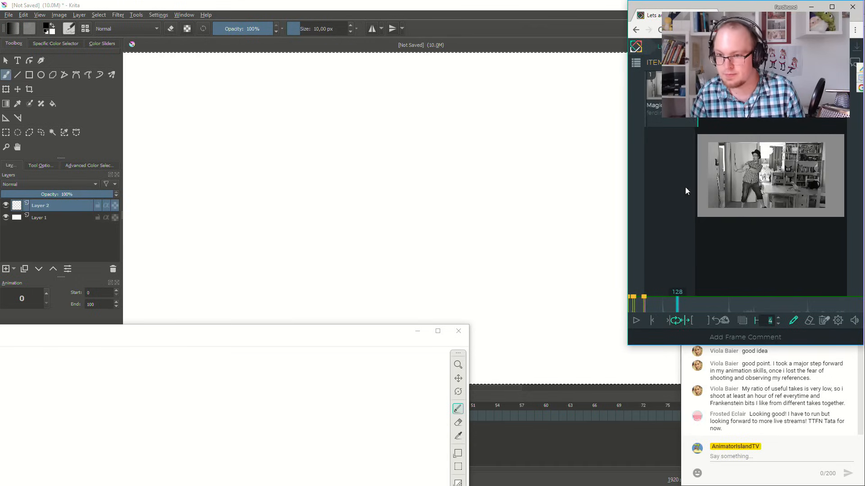
Hide the item list to enlarge the video, narrow the browser window slightly, and move the Mischief window over Krita's canvas.
left_click(638, 65)
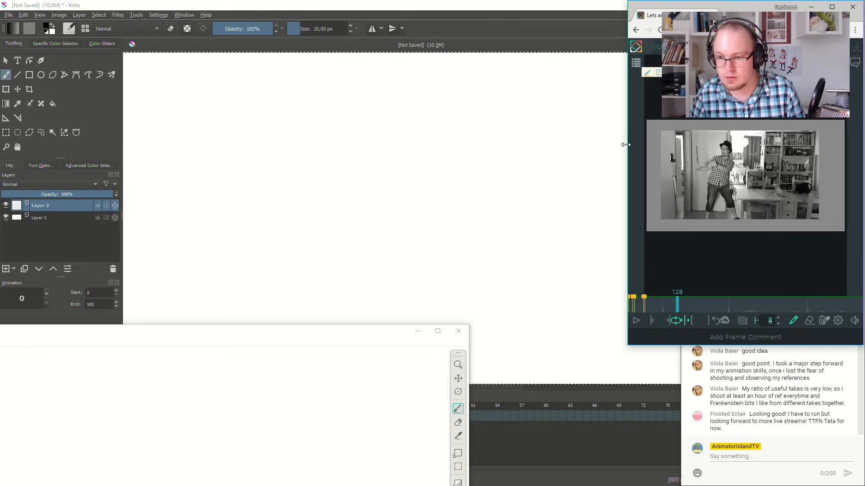
mouse_move(625, 145)
left_mouse_down()
mouse_move(659, 145)
mouse_move(640, 150)
left_mouse_up()
left_click_drag(296, 332, 604, 8)
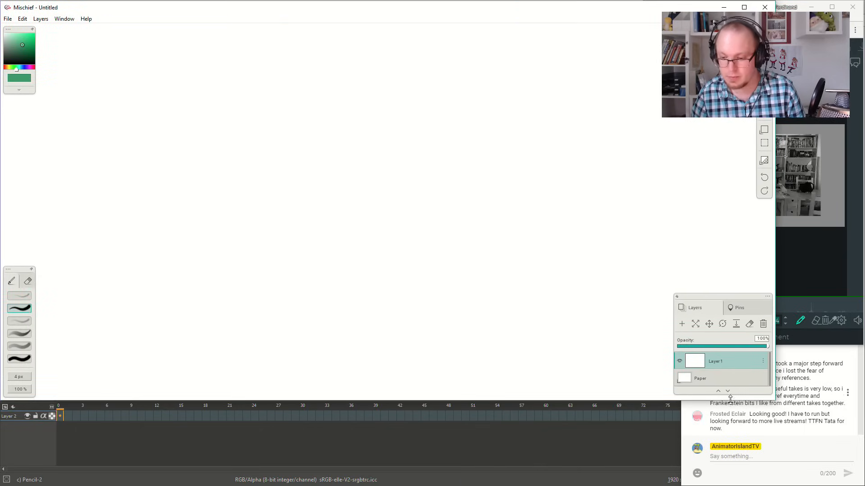
Resize the Mischief window to fit beside the reference video and draw a tall curved line of action beside the hat-raising pose.
left_click_drag(775, 401, 679, 485)
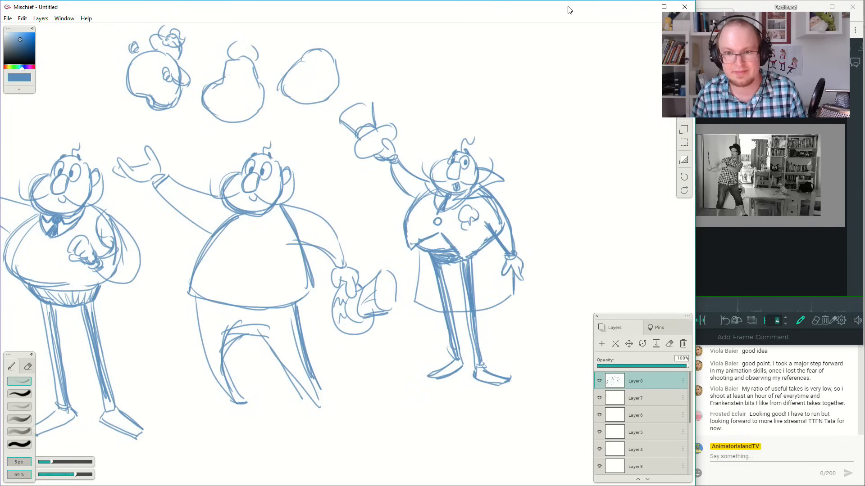
left_click_drag(572, 180, 400, 158)
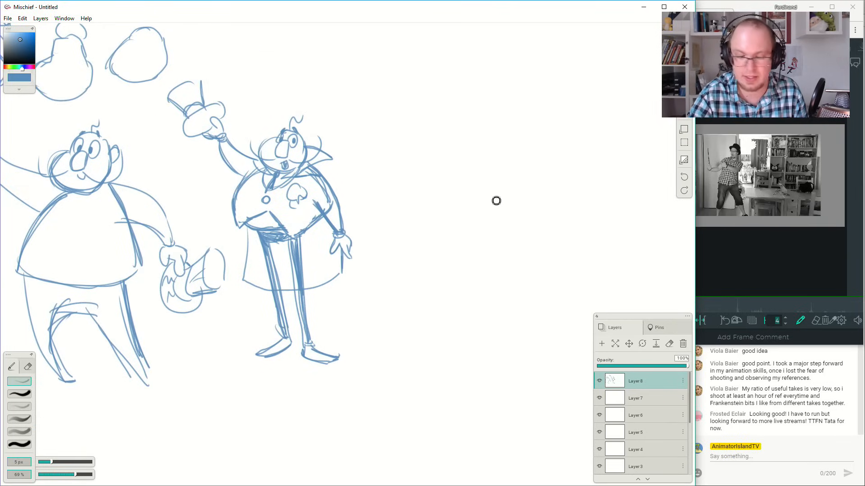
left_click_drag(476, 328, 506, 276)
key("ctrl+z")
mouse_move(478, 334)
left_mouse_down()
mouse_move(554, 182)
mouse_move(498, 86)
left_mouse_up()
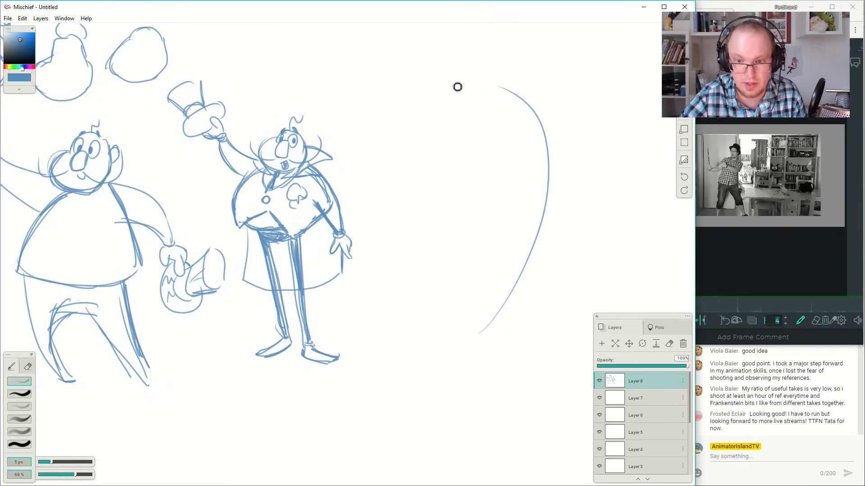
Sketch the oval body across the line of action and rough in the nose, muzzle, first eye and ear above it.
left_click_drag(534, 176, 505, 222)
key("ctrl+z")
left_click_drag(527, 174, 544, 234)
left_click_drag(490, 208, 571, 201)
key("ctrl+z")
mouse_move(490, 235)
left_mouse_down()
mouse_move(571, 224)
mouse_move(558, 173)
mouse_move(527, 181)
mouse_move(538, 176)
left_mouse_up()
key("ctrl+z")
mouse_move(520, 148)
left_mouse_down()
mouse_move(528, 165)
mouse_move(530, 148)
mouse_move(519, 148)
left_mouse_up()
key("ctrl+z")
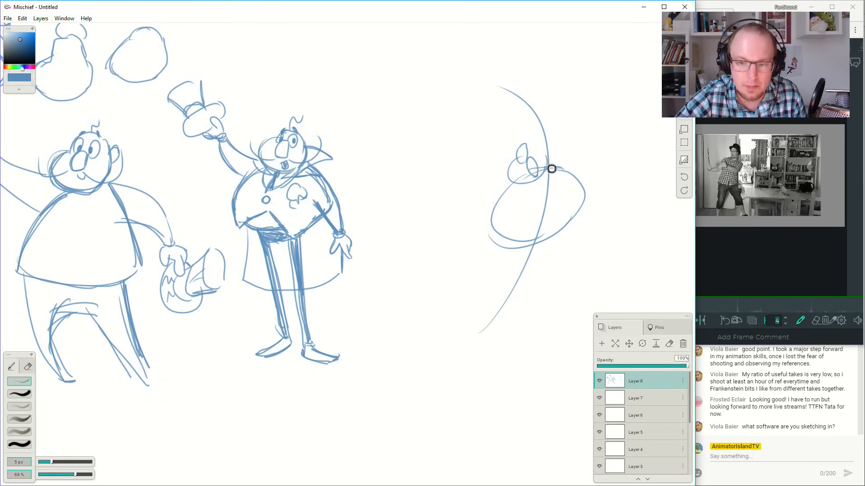
left_click_drag(544, 154, 551, 149)
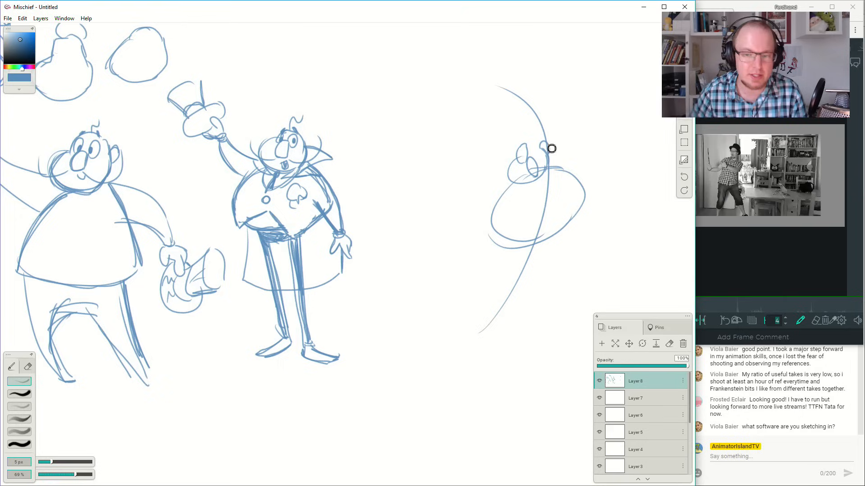
Compare the new pose's rough head and body with the earlier character sketches along the canvas.
left_click_drag(261, 167, 689, 238)
left_click_drag(209, 171, 641, 174)
left_click_drag(236, 153, 806, 148)
left_click_drag(241, 206, 669, 224)
left_click_drag(158, 173, 608, 288)
left_click_drag(329, 195, 576, 225)
left_click_drag(657, 194, 382, 176)
left_click_drag(671, 211, 382, 189)
left_click_drag(676, 208, 315, 180)
mouse_move(656, 270)
left_mouse_down()
mouse_move(446, 242)
mouse_move(383, 218)
left_mouse_up()
mouse_move(578, 215)
left_mouse_down()
mouse_move(424, 189)
mouse_move(315, 187)
left_mouse_up()
left_click_drag(634, 208, 292, 181)
mouse_move(630, 211)
left_mouse_down()
mouse_move(501, 190)
mouse_move(205, 182)
left_mouse_up()
left_click_drag(324, 184, 188, 180)
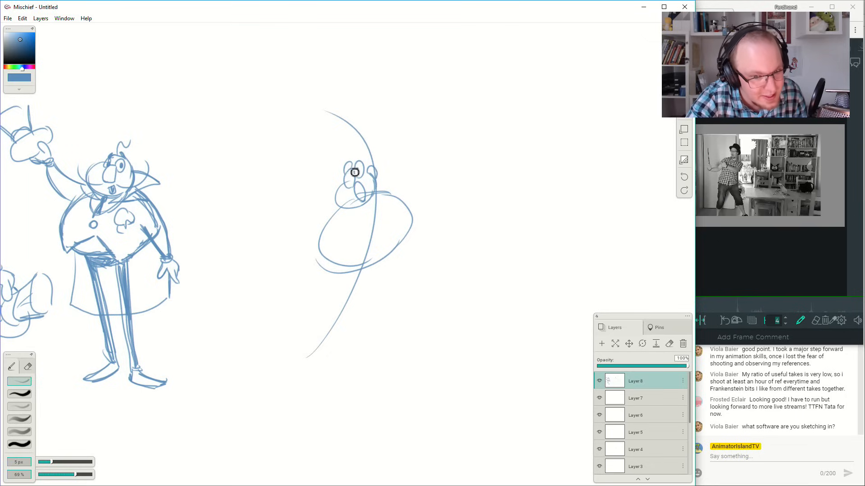
Add the pupils, brow and hair to the face and draw the near sleeve reaching forward across the chest.
left_click_drag(356, 175, 363, 172)
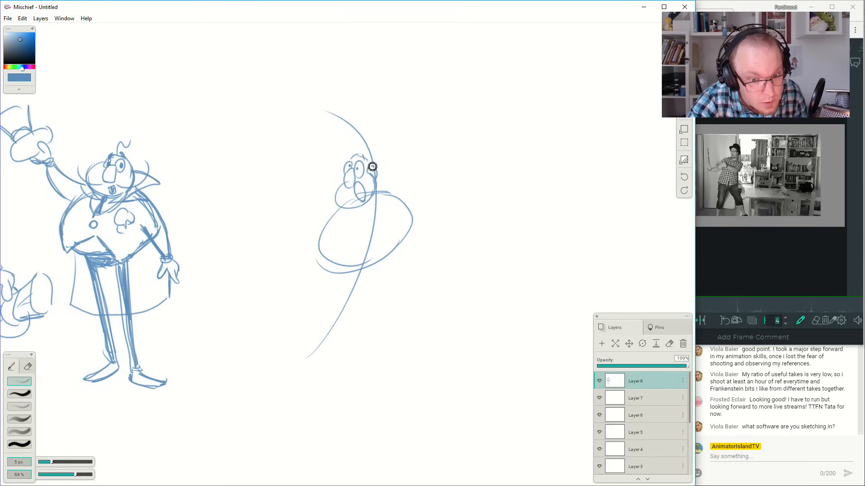
mouse_move(366, 154)
left_mouse_down()
mouse_move(360, 188)
mouse_move(367, 185)
mouse_move(369, 202)
mouse_move(357, 187)
left_mouse_up()
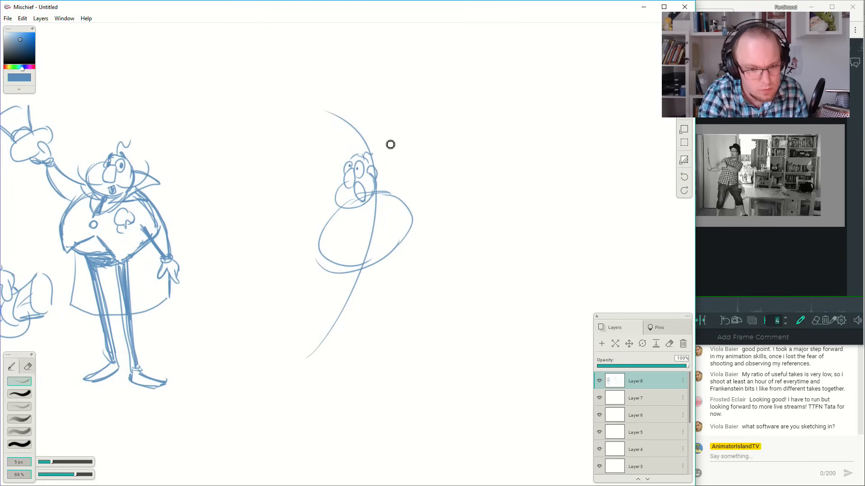
mouse_move(374, 203)
left_mouse_down()
mouse_move(314, 217)
mouse_move(376, 225)
mouse_move(317, 211)
mouse_move(382, 235)
mouse_move(390, 213)
left_mouse_up()
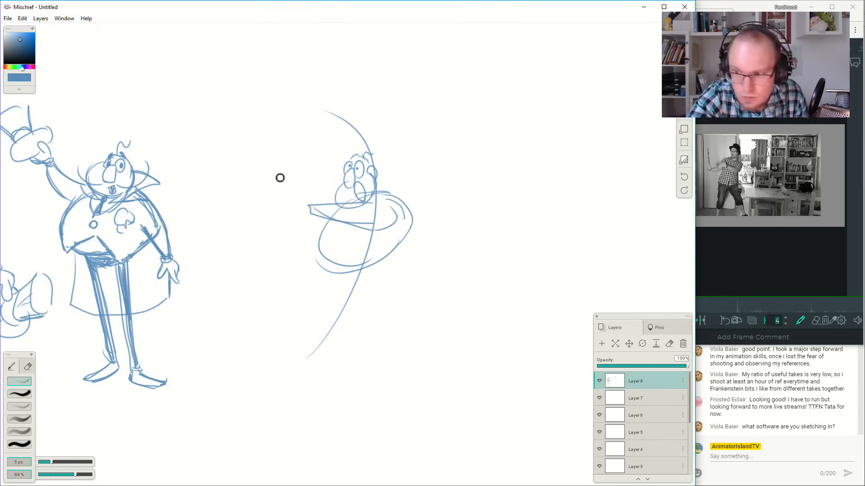
Draw the near hand with a pointing finger and cuff, and add the curved far arm below it.
mouse_move(308, 204)
left_mouse_down()
mouse_move(295, 199)
mouse_move(308, 215)
left_mouse_up()
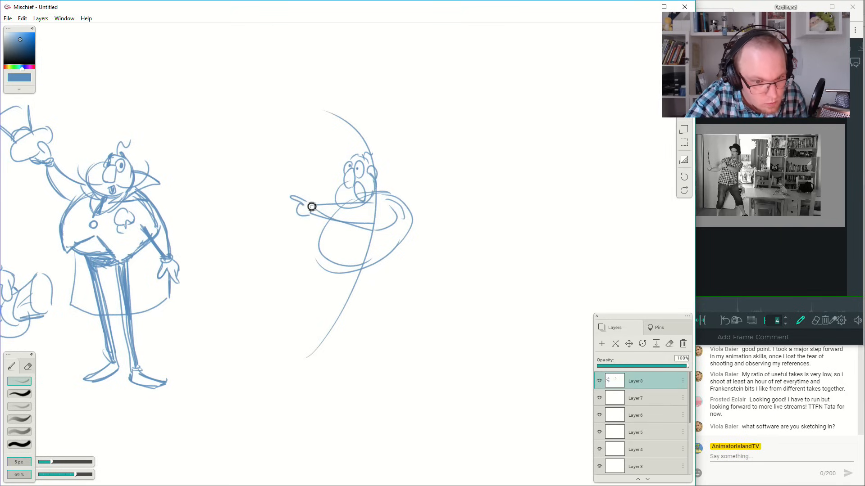
mouse_move(325, 227)
left_mouse_down()
mouse_move(299, 203)
mouse_move(314, 228)
left_mouse_up()
key("ctrl+z")
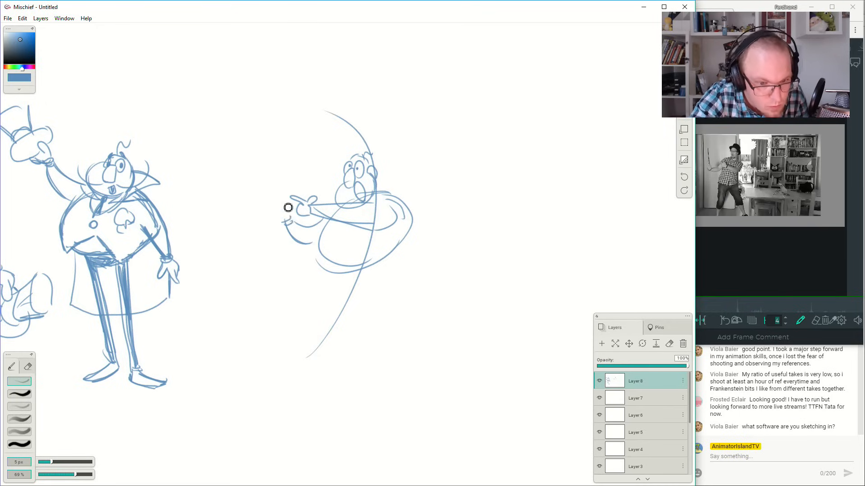
left_click_drag(318, 211, 323, 219)
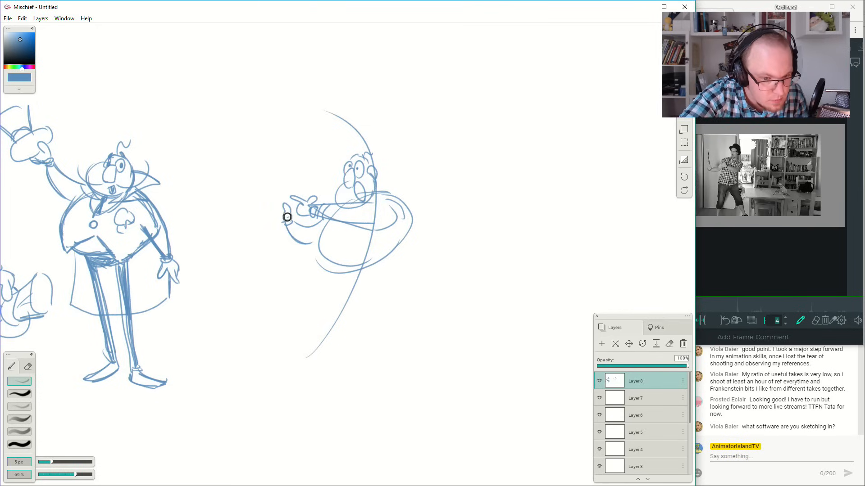
Draw the far hand's fingers gripping an upright wand, and shade the wand except for its light tip.
mouse_move(287, 223)
left_mouse_down()
mouse_move(277, 219)
mouse_move(281, 209)
left_mouse_up()
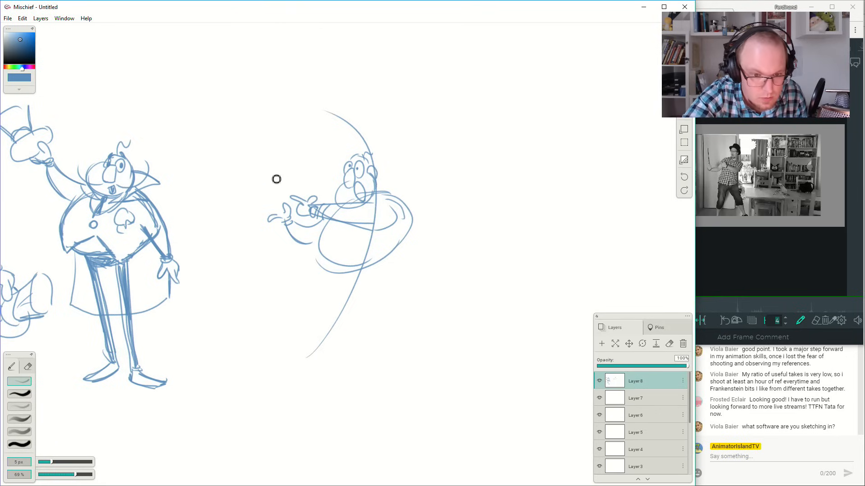
mouse_move(284, 220)
left_mouse_down()
mouse_move(274, 225)
mouse_move(283, 221)
left_mouse_up()
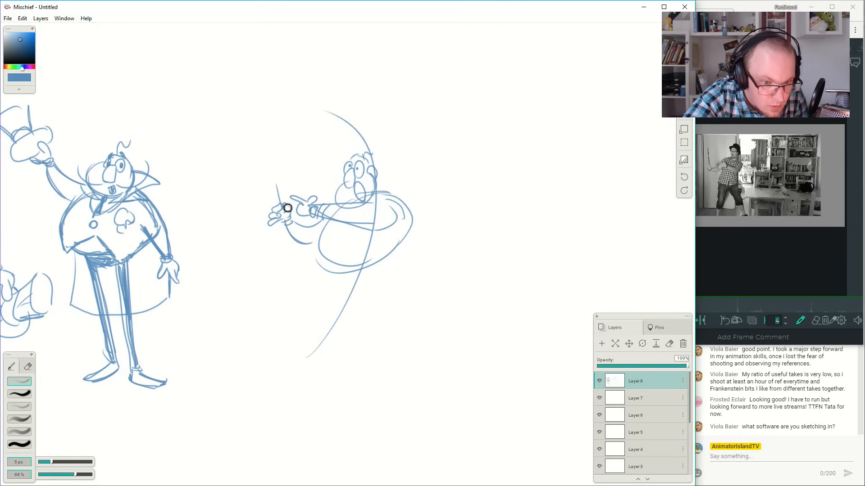
left_click_drag(278, 191, 275, 171)
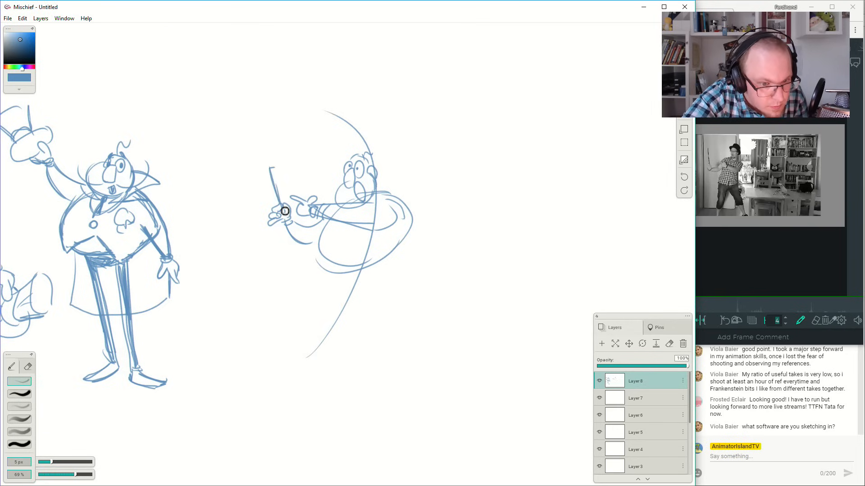
mouse_move(272, 174)
left_mouse_down()
mouse_move(281, 209)
mouse_move(278, 177)
mouse_move(286, 202)
mouse_move(282, 186)
left_mouse_up()
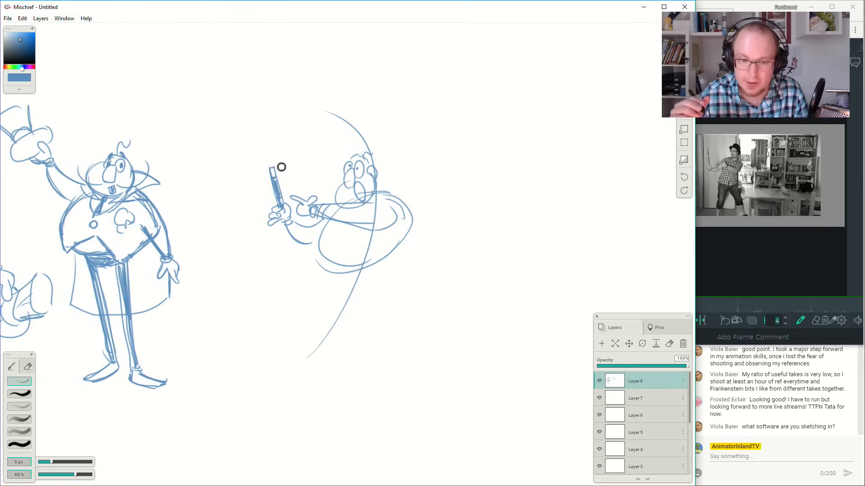
mouse_move(353, 157)
left_mouse_down()
mouse_move(378, 165)
mouse_move(374, 158)
mouse_move(353, 152)
mouse_move(377, 169)
mouse_move(359, 161)
mouse_move(371, 156)
mouse_move(383, 173)
mouse_move(379, 127)
mouse_move(394, 139)
mouse_move(380, 160)
mouse_move(389, 170)
mouse_move(357, 166)
mouse_move(349, 160)
mouse_move(378, 170)
mouse_move(351, 160)
mouse_move(357, 130)
mouse_move(374, 158)
left_mouse_up()
key("ctrl+z")
key("ctrl+z")
key("ctrl+z")
key("ctrl+z")
key("ctrl+z")
key("ctrl+z")
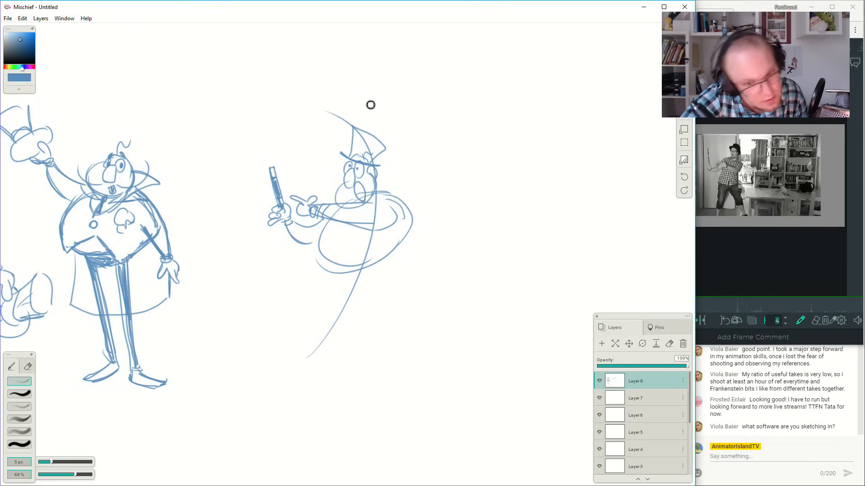
key("ctrl+z")
key("ctrl+z")
key("ctrl+z")
key("ctrl+z")
key("ctrl+z")
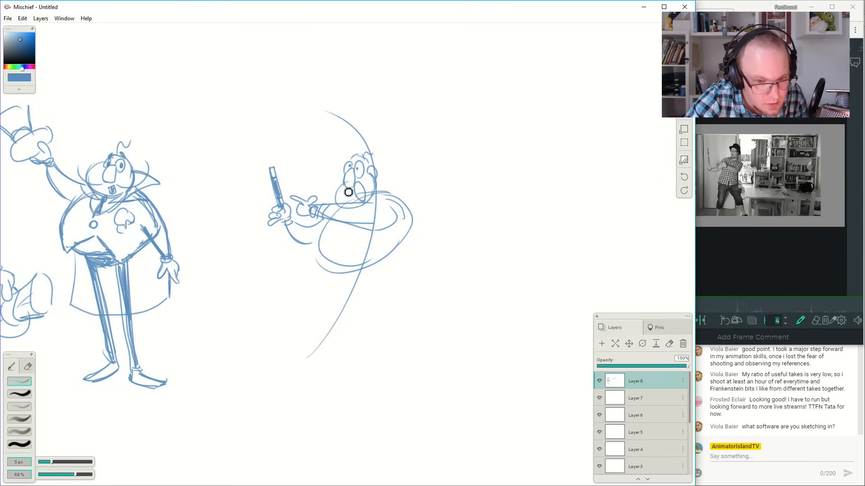
Round out the front cheek and draw upturned moustache curls on both sides of the face.
left_click_drag(347, 180, 349, 208)
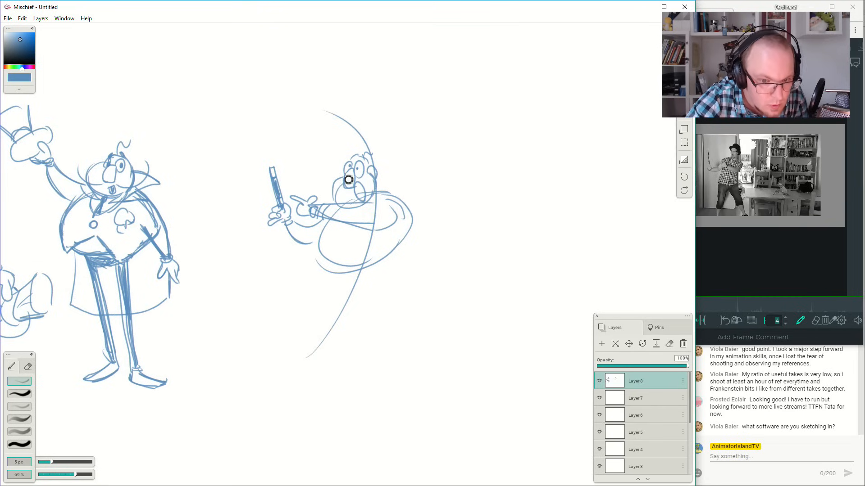
key("ctrl+z")
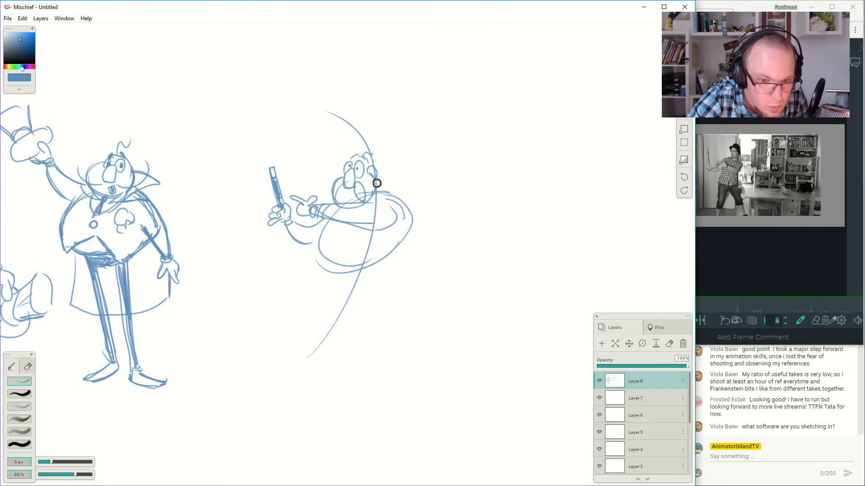
left_click_drag(348, 190, 321, 164)
key("ctrl+z")
left_click_drag(349, 189, 326, 176)
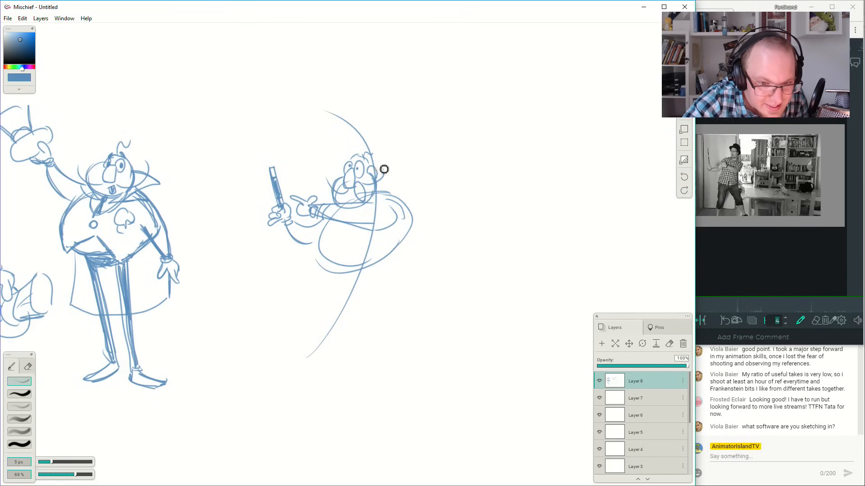
left_click_drag(386, 179, 392, 158)
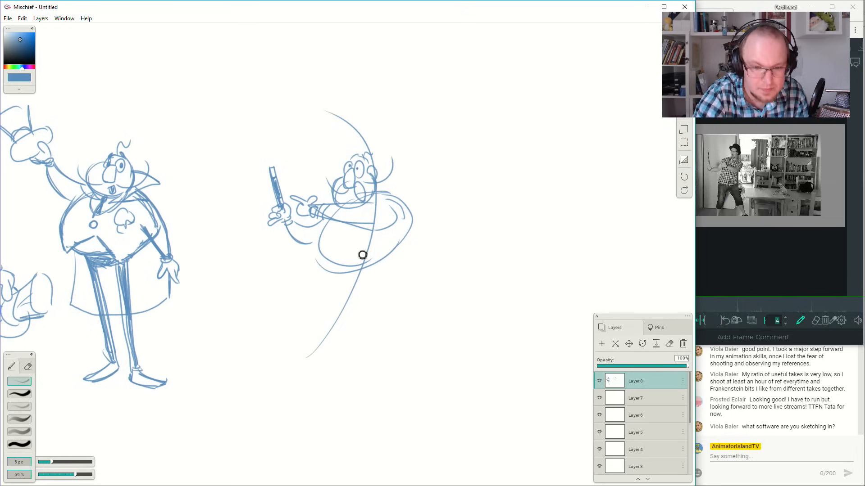
Draw two long, thin legs in a wide stance beneath the body, with a pointed shoe on each.
mouse_move(350, 279)
left_mouse_down()
mouse_move(389, 265)
mouse_move(374, 274)
mouse_move(386, 250)
mouse_move(377, 263)
mouse_move(369, 252)
mouse_move(382, 289)
mouse_move(381, 275)
mouse_move(434, 362)
mouse_move(384, 271)
mouse_move(405, 376)
mouse_move(415, 372)
mouse_move(386, 269)
mouse_move(408, 365)
mouse_move(415, 359)
mouse_move(391, 272)
mouse_move(414, 359)
mouse_move(313, 353)
mouse_move(309, 363)
mouse_move(319, 366)
mouse_move(366, 295)
mouse_move(343, 324)
mouse_move(353, 301)
mouse_move(335, 324)
mouse_move(384, 284)
mouse_move(409, 349)
mouse_move(388, 281)
mouse_move(401, 323)
left_mouse_up()
key("ctrl+z")
key("ctrl+z")
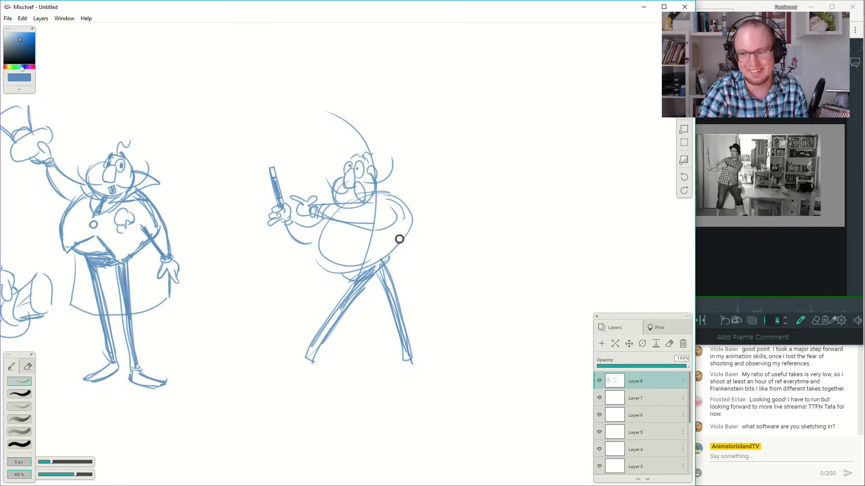
mouse_move(304, 365)
left_mouse_down()
mouse_move(303, 377)
mouse_move(309, 363)
left_mouse_up()
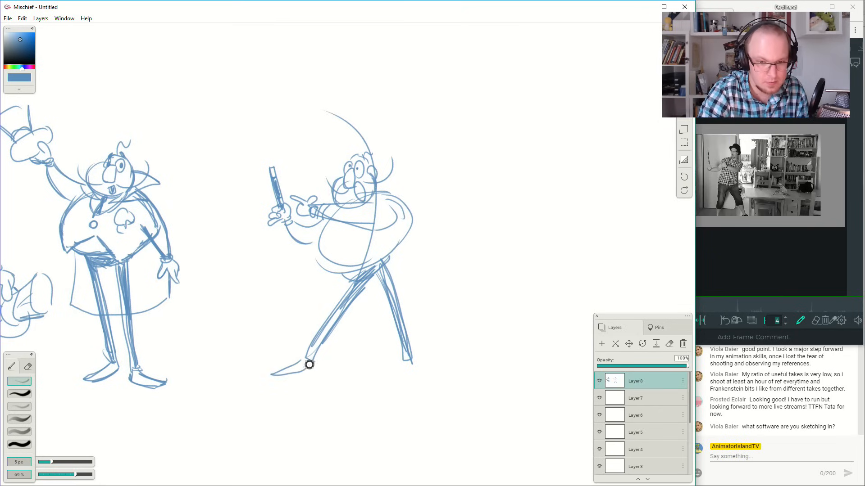
mouse_move(402, 364)
left_mouse_down()
mouse_move(435, 376)
mouse_move(409, 376)
mouse_move(434, 379)
left_mouse_up()
key("ctrl+z")
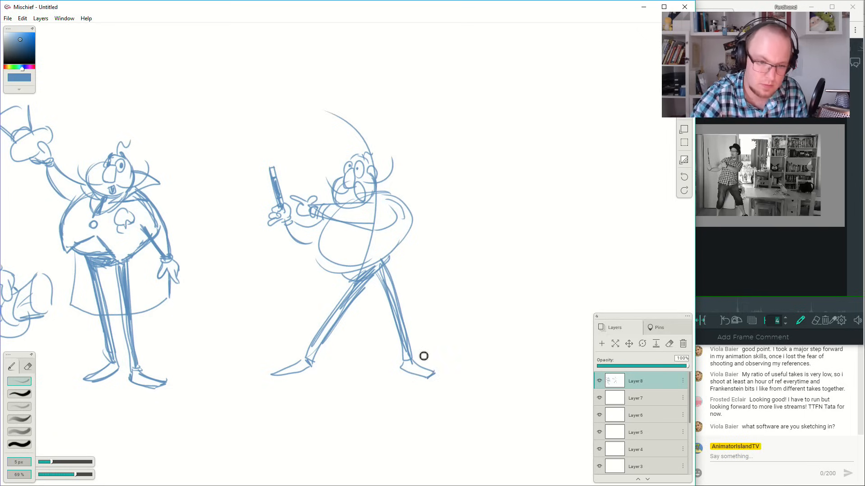
Add the vest's neckline and pointed hem, strengthen the torso outline, and darken the open mouth on the wand pose.
mouse_move(338, 227)
left_mouse_down()
mouse_move(348, 243)
mouse_move(353, 238)
left_mouse_up()
mouse_move(334, 279)
left_mouse_down()
mouse_move(345, 258)
mouse_move(392, 266)
mouse_move(375, 273)
mouse_move(407, 238)
mouse_move(407, 250)
mouse_move(412, 213)
left_mouse_up()
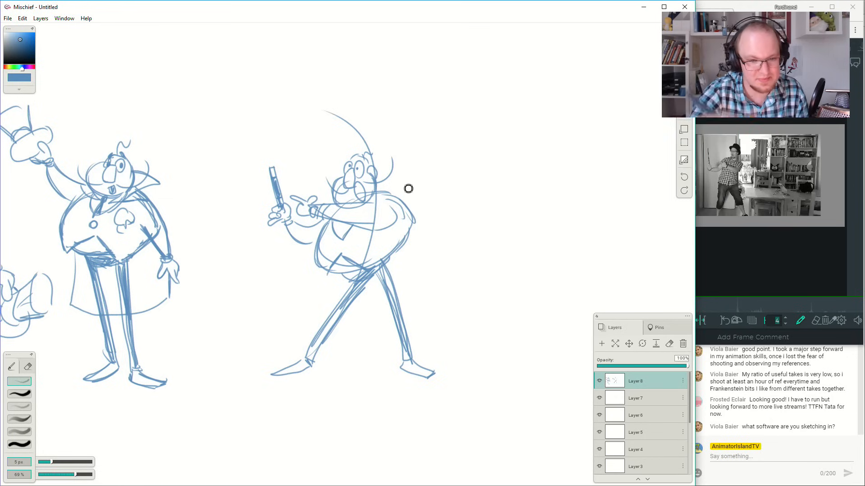
mouse_move(364, 200)
left_mouse_down()
mouse_move(501, 217)
mouse_move(494, 196)
left_mouse_up()
Sketch a separate round head between the two poses with a shaded open mouth, large nose, wide eyes and raised brow.
mouse_move(345, 150)
left_mouse_down()
mouse_move(310, 188)
mouse_move(324, 167)
mouse_move(322, 192)
mouse_move(310, 179)
mouse_move(346, 207)
mouse_move(360, 190)
mouse_move(349, 154)
left_mouse_up()
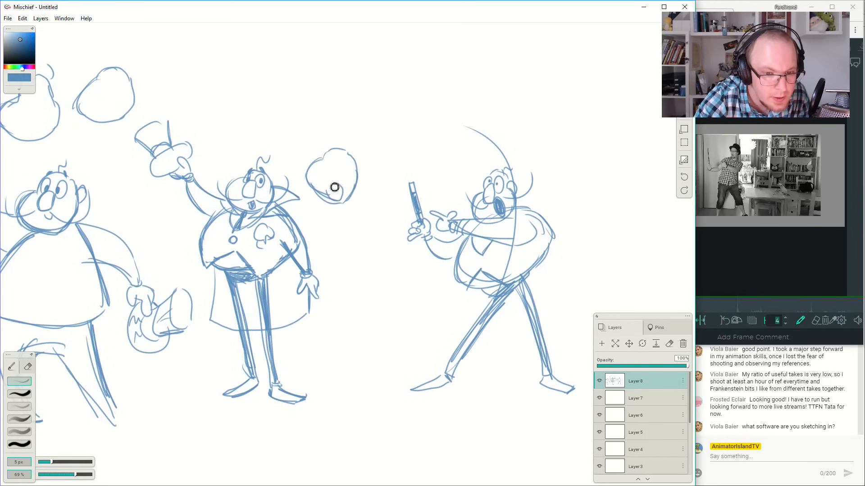
left_click_drag(325, 188, 340, 197)
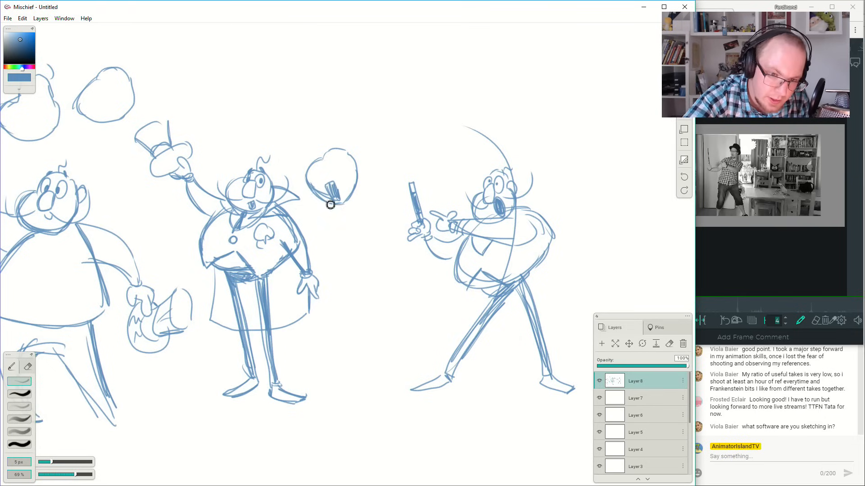
mouse_move(328, 188)
left_mouse_down()
mouse_move(326, 170)
mouse_move(344, 155)
left_mouse_up()
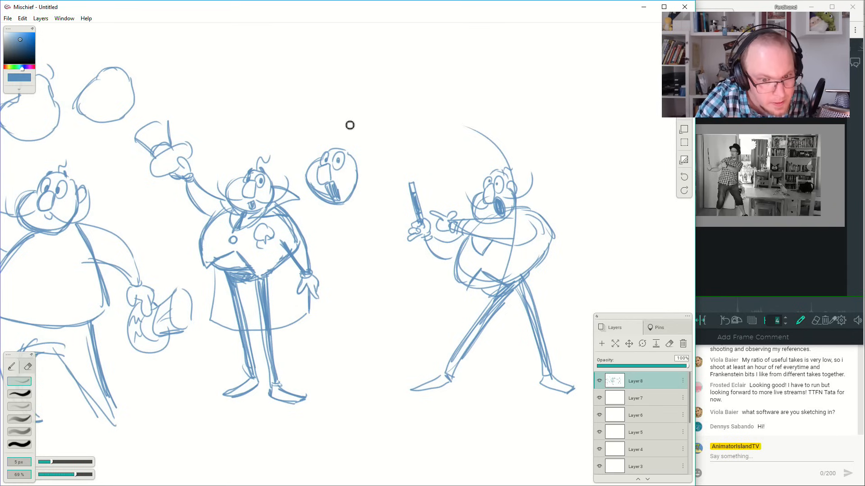
left_click_drag(348, 154, 346, 143)
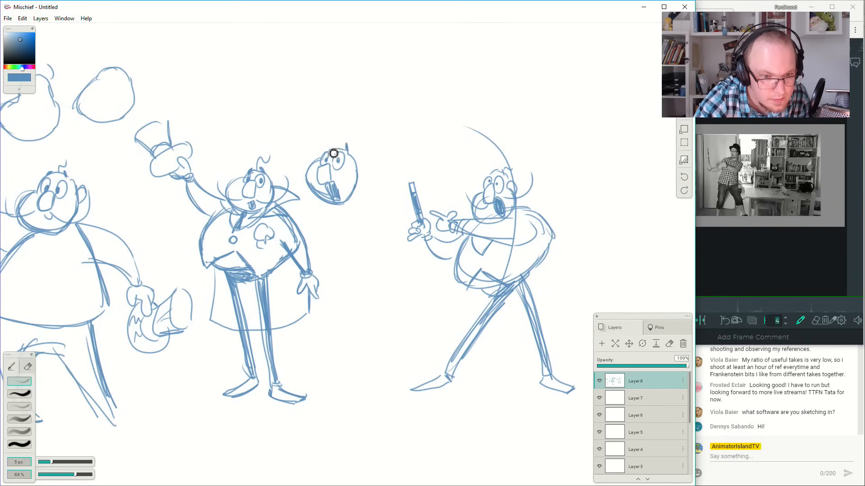
Draw a top hat tipped back on the separate head, with a curved brim and crown, and hatch its dark areas.
mouse_move(324, 152)
left_mouse_down()
mouse_move(326, 134)
mouse_move(361, 173)
left_mouse_up()
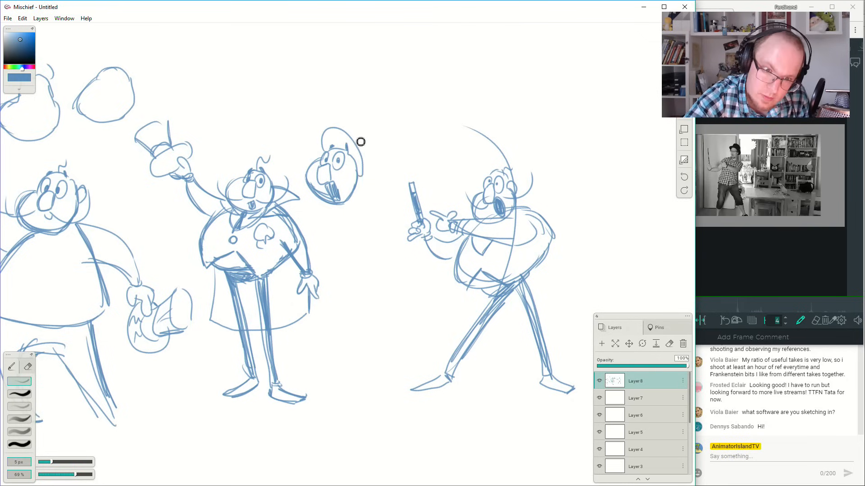
mouse_move(354, 137)
left_mouse_down()
mouse_move(369, 112)
mouse_move(384, 135)
mouse_move(366, 166)
mouse_move(385, 157)
left_mouse_up()
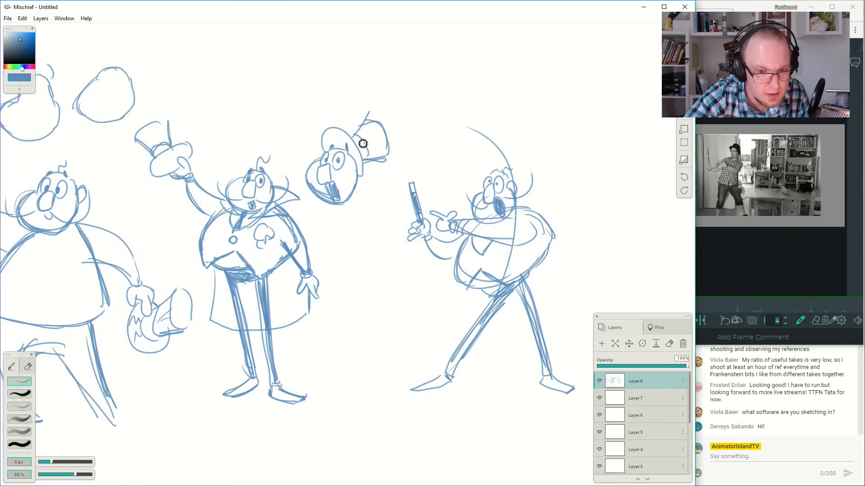
left_click_drag(355, 138, 368, 160)
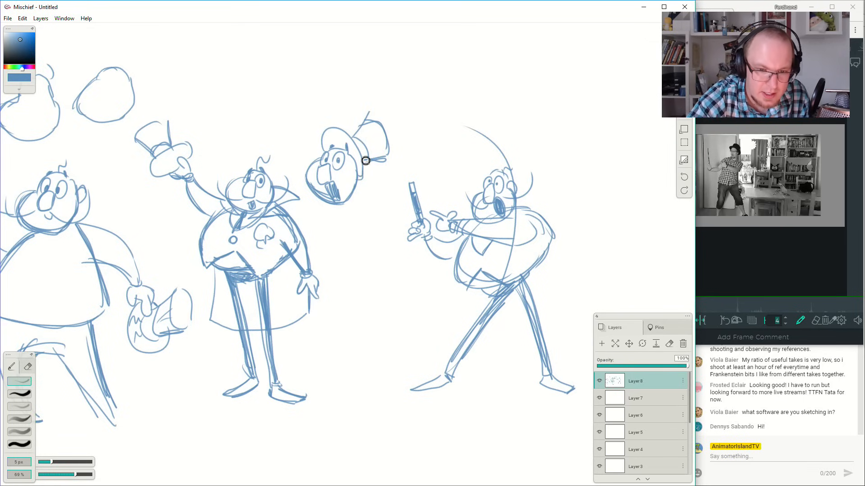
mouse_move(355, 137)
left_mouse_down()
mouse_move(373, 123)
mouse_move(362, 140)
mouse_move(375, 128)
mouse_move(383, 144)
left_mouse_up()
mouse_move(328, 143)
left_mouse_down()
mouse_move(350, 138)
mouse_move(363, 178)
left_mouse_up()
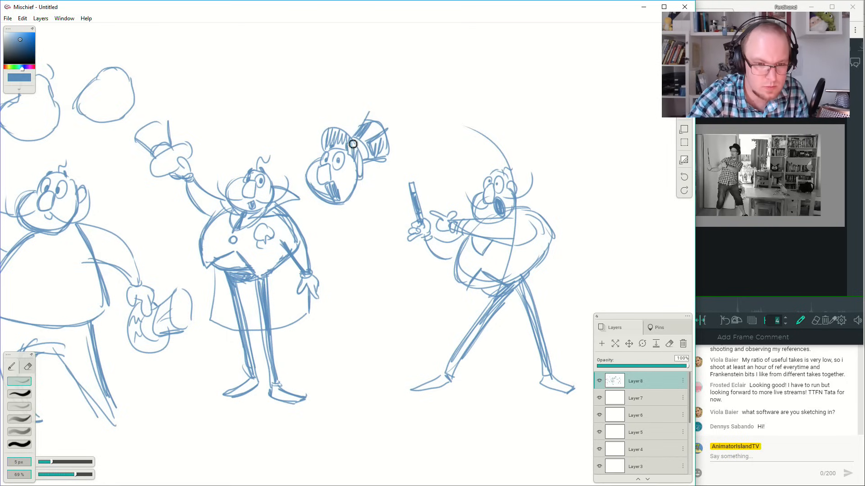
Add a long upward-curling moustache line on each side of the separate hatted head.
left_click_drag(320, 192, 311, 140)
key("ctrl+z")
left_click_drag(321, 185, 300, 133)
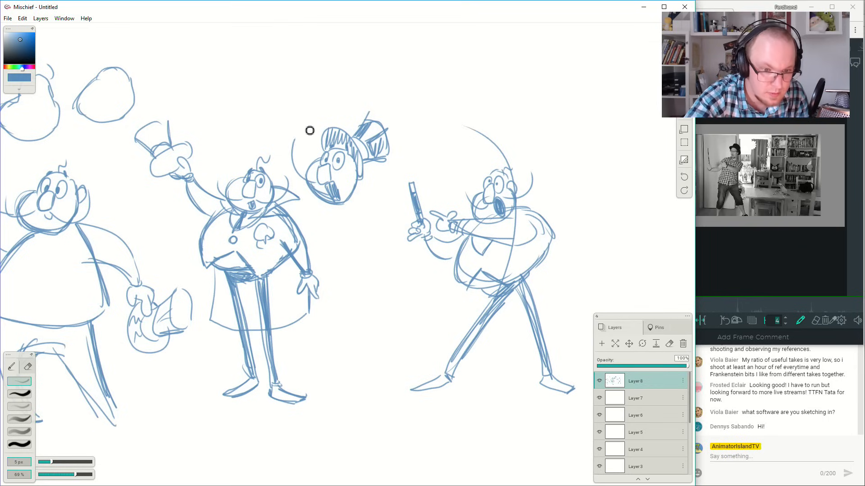
left_click_drag(341, 183, 386, 153)
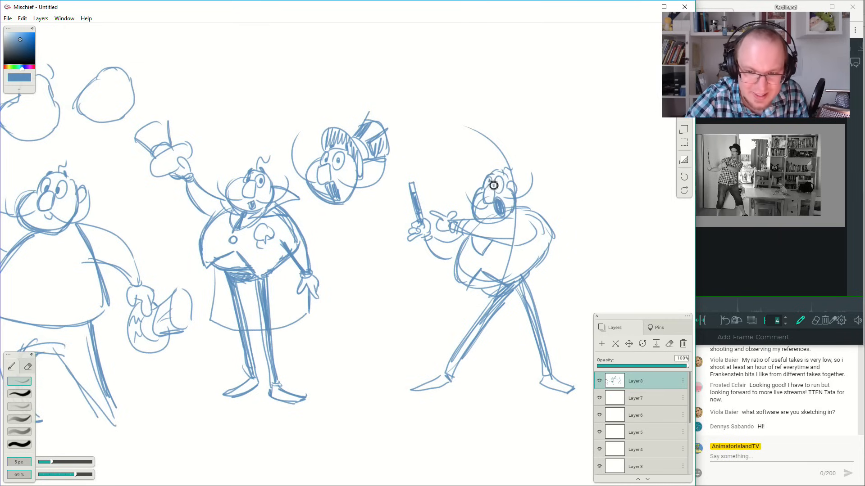
Start a new pose beside the wand pose with an oval torso, a raised arm curve and the other arm folded across the chest.
mouse_move(570, 204)
left_mouse_down()
mouse_move(484, 201)
mouse_move(436, 215)
left_mouse_up()
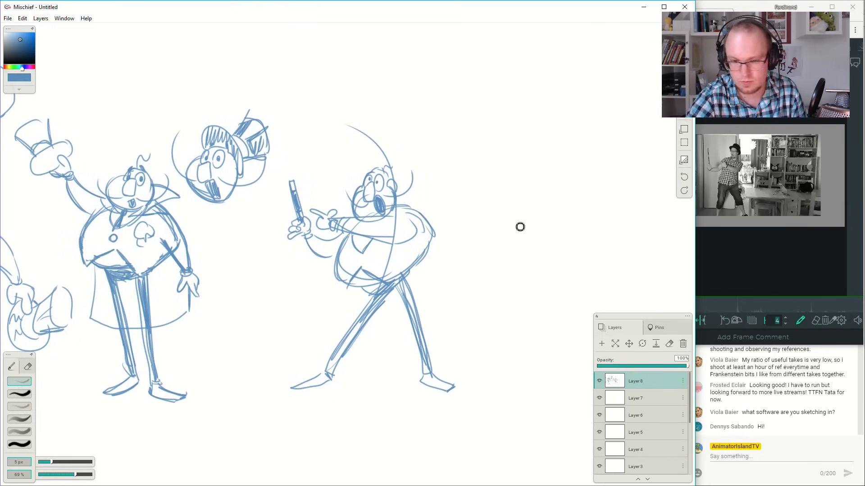
left_click_drag(552, 208, 546, 255)
key("ctrl+z")
mouse_move(552, 215)
left_mouse_down()
mouse_move(502, 258)
mouse_move(578, 222)
left_mouse_up()
left_click_drag(514, 228, 520, 174)
key("ctrl+z")
mouse_move(513, 230)
left_mouse_down()
mouse_move(529, 192)
mouse_move(511, 183)
left_mouse_up()
left_click_drag(539, 217, 513, 185)
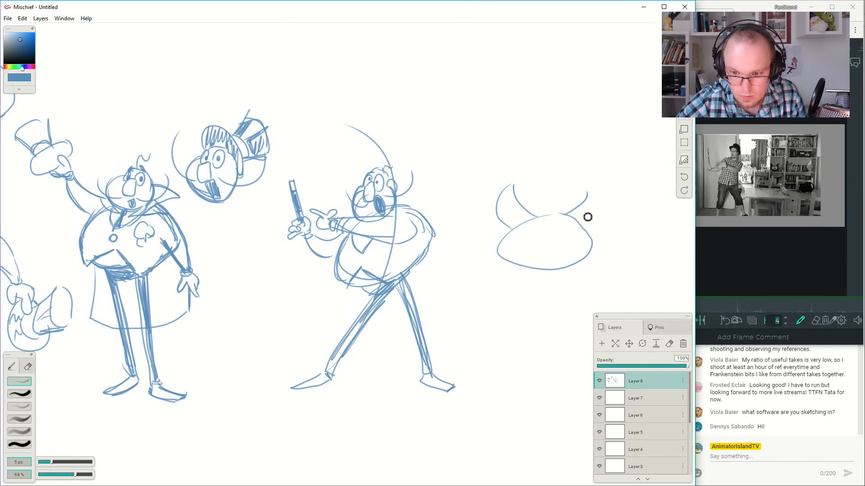
mouse_move(524, 218)
left_mouse_down()
mouse_move(543, 242)
mouse_move(573, 224)
left_mouse_up()
left_click_drag(550, 257, 592, 222)
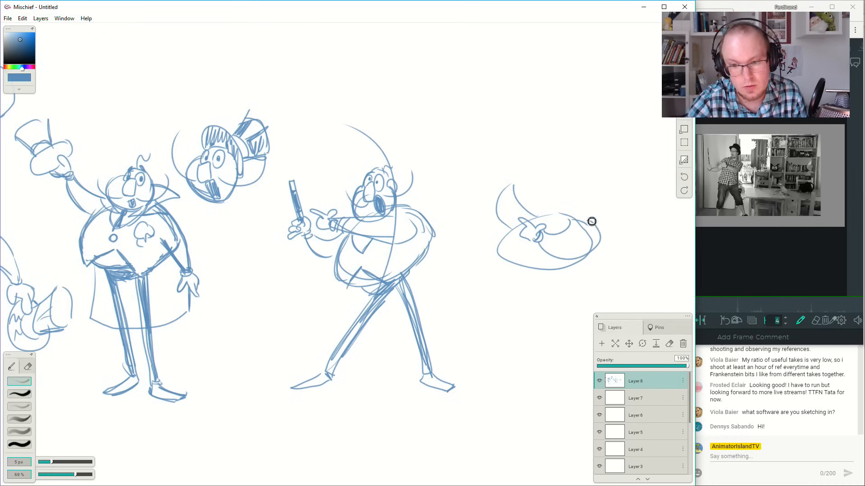
Draw the new pose's raised arm tapering to a small hand that holds a hatched wand straight up.
left_click_drag(511, 232, 489, 180)
left_click_drag(536, 218, 502, 182)
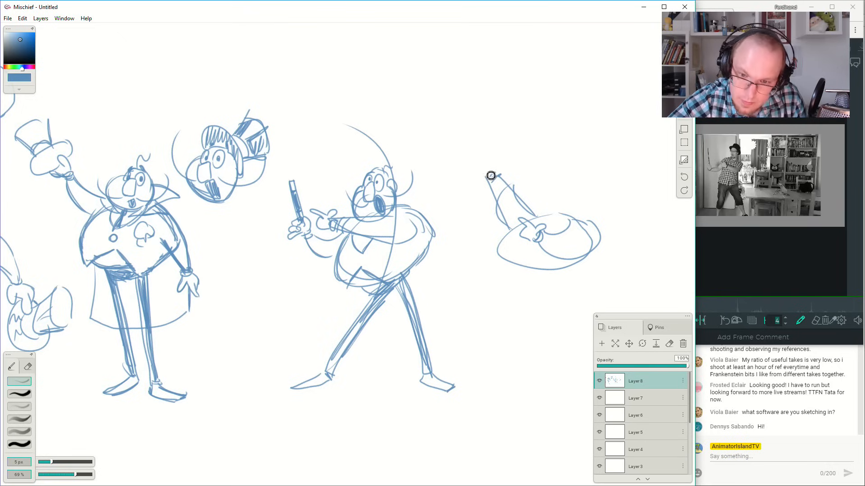
mouse_move(491, 173)
left_mouse_down()
mouse_move(480, 170)
mouse_move(491, 162)
left_mouse_up()
mouse_move(485, 161)
left_mouse_down()
mouse_move(487, 117)
mouse_move(495, 166)
mouse_move(490, 128)
mouse_move(492, 158)
mouse_move(492, 134)
left_mouse_up()
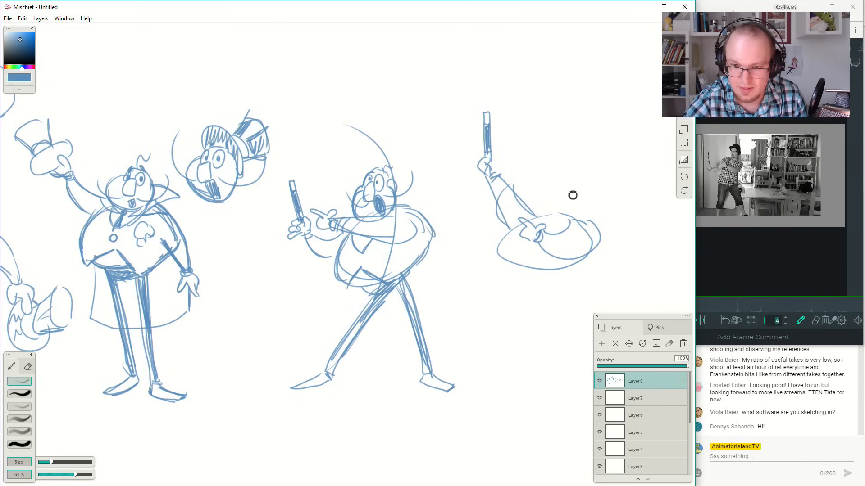
Sketch the new pose's round head with a large nose, open shaded mouth, wide eyes and curling moustache.
mouse_move(560, 185)
left_mouse_down()
mouse_move(544, 211)
mouse_move(571, 223)
mouse_move(586, 209)
mouse_move(569, 187)
left_mouse_up()
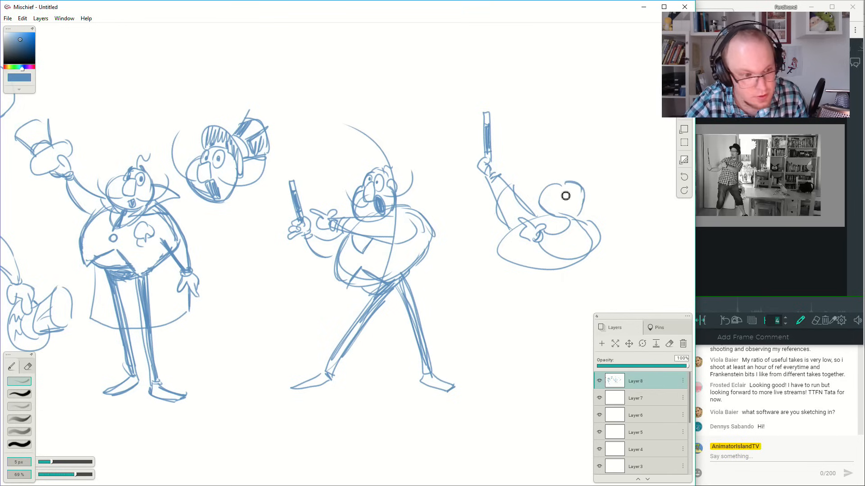
mouse_move(557, 203)
left_mouse_down()
mouse_move(565, 209)
mouse_move(567, 196)
mouse_move(577, 224)
mouse_move(575, 203)
mouse_move(594, 167)
left_mouse_up()
left_click_drag(557, 196, 531, 174)
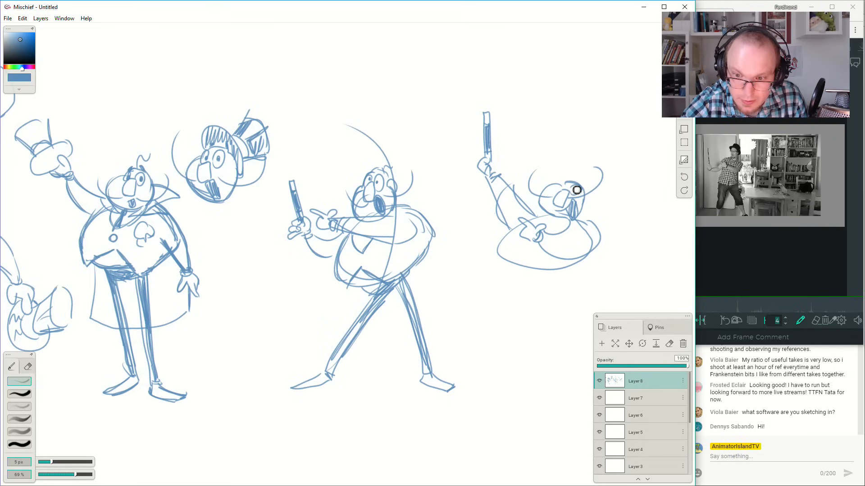
left_click_drag(559, 186, 577, 191)
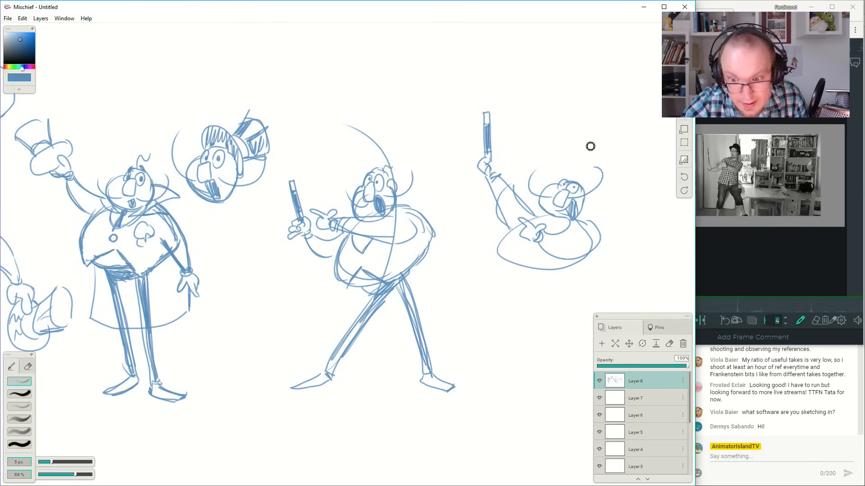
Draw the ear and a top hat tipped back on the new pose's head.
left_click_drag(567, 174, 591, 203)
key("ctrl+z")
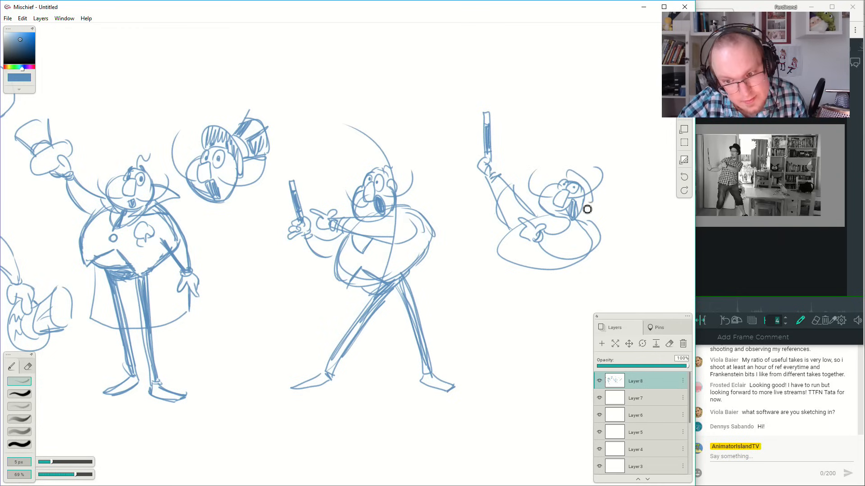
mouse_move(584, 177)
left_mouse_down()
mouse_move(615, 182)
mouse_move(602, 193)
mouse_move(593, 178)
mouse_move(602, 191)
left_mouse_up()
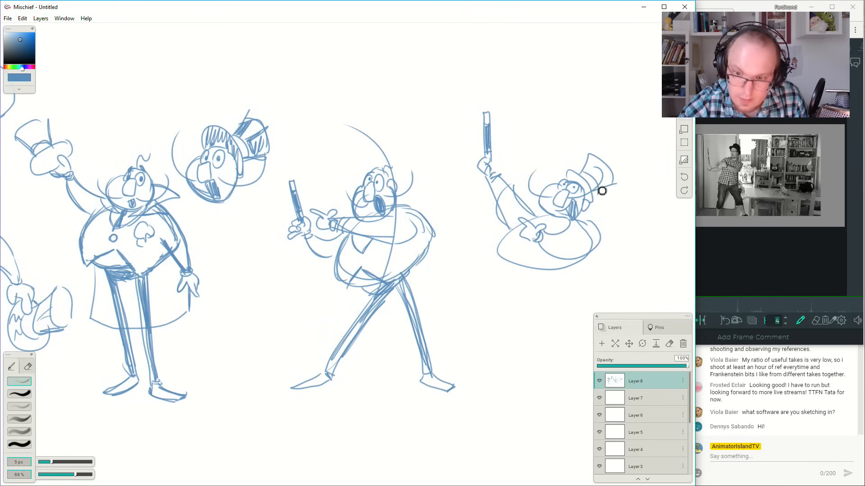
Sketch the hip line and a thin slanted leg beneath the torso, and try a second leg bent at the knee.
mouse_move(527, 280)
left_mouse_down()
mouse_move(569, 276)
mouse_move(566, 269)
mouse_move(509, 359)
mouse_move(541, 276)
mouse_move(525, 354)
left_mouse_up()
left_click_drag(559, 284, 531, 350)
key("ctrl+z")
key("ctrl+z")
mouse_move(558, 278)
left_mouse_down()
mouse_move(537, 339)
mouse_move(567, 369)
left_mouse_up()
left_click_drag(538, 325, 561, 357)
mouse_move(537, 330)
left_mouse_down()
mouse_move(555, 289)
mouse_move(547, 316)
left_mouse_up()
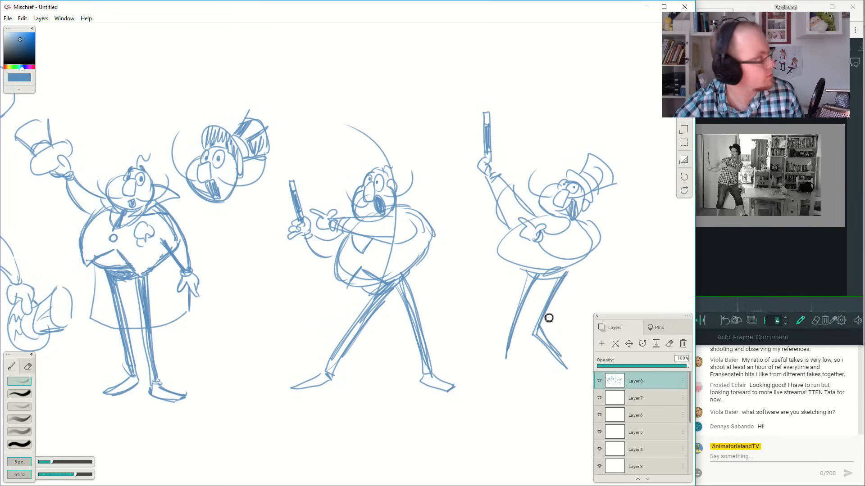
left_click_drag(563, 274, 542, 332)
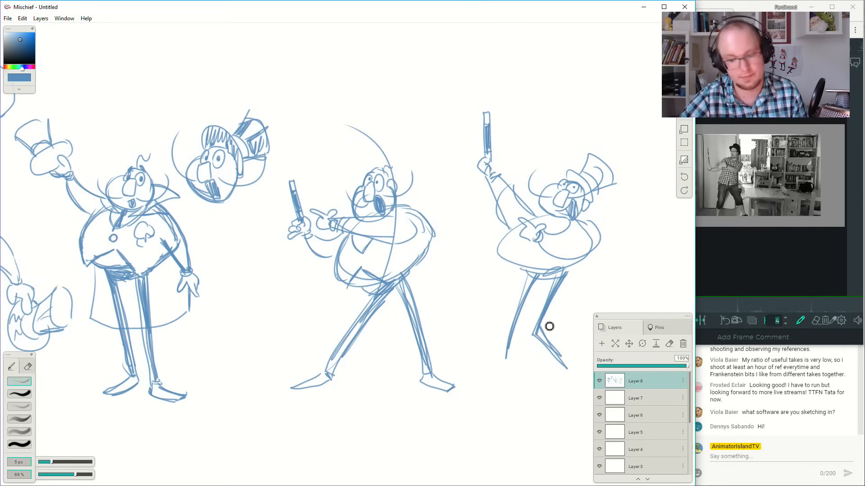
Replace the bent leg with a straight slanted one parallel to the first, and add upturned pointed shoes to both feet.
mouse_move(504, 359)
left_mouse_down()
mouse_move(472, 369)
mouse_move(510, 365)
left_mouse_up()
key("ctrl+z")
key("ctrl+z")
key("ctrl+z")
key("ctrl+z")
key("ctrl+z")
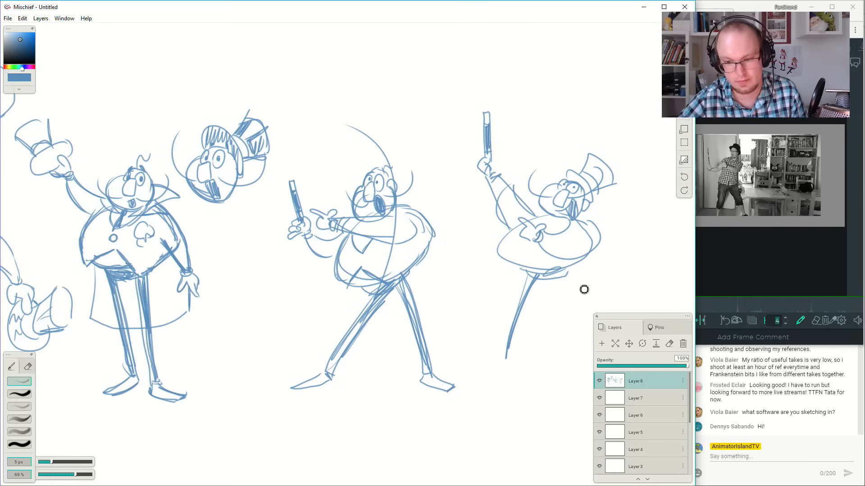
left_click_drag(566, 276, 532, 356)
key("ctrl+z")
left_click_drag(566, 275, 529, 377)
key("ctrl+z")
key("ctrl+z")
left_click_drag(569, 272, 528, 373)
key("ctrl+z")
key("ctrl+z")
mouse_move(563, 276)
left_mouse_down()
mouse_move(533, 355)
mouse_move(498, 351)
mouse_move(504, 366)
mouse_move(490, 332)
mouse_move(499, 363)
mouse_move(548, 370)
mouse_move(535, 380)
mouse_move(565, 351)
mouse_move(543, 350)
left_mouse_up()
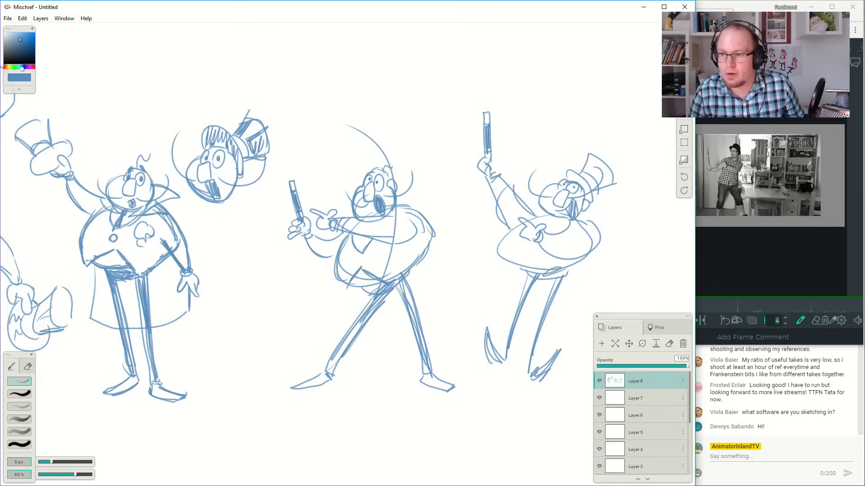
Pull a new browser tab out into its own window over the sketch canvas.
left_click(741, 13)
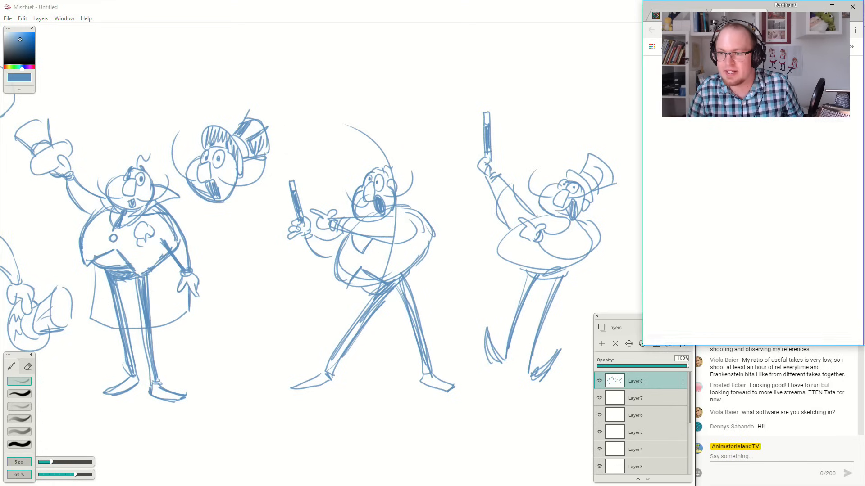
left_click_drag(733, 13, 280, 144)
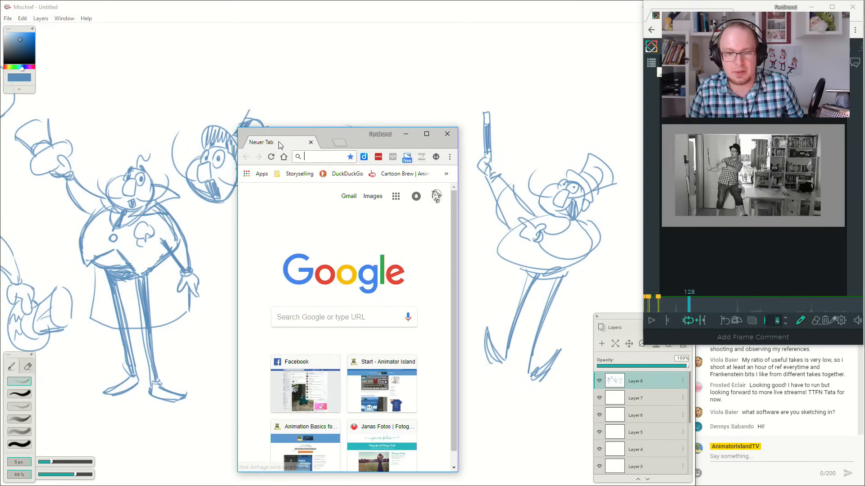
left_click_drag(349, 135, 127, 13)
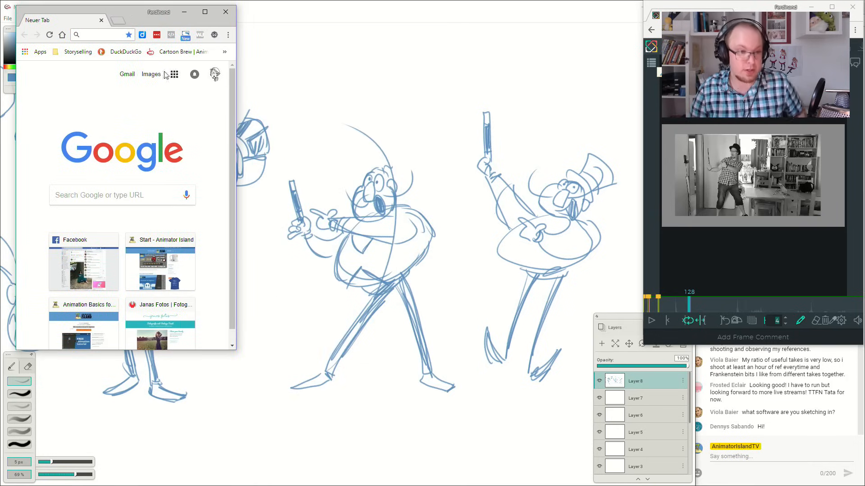
Enlarge the new browser window and open animatorisland.com/animation-tutorial-for-beginners/.
type("animatorisland.com")
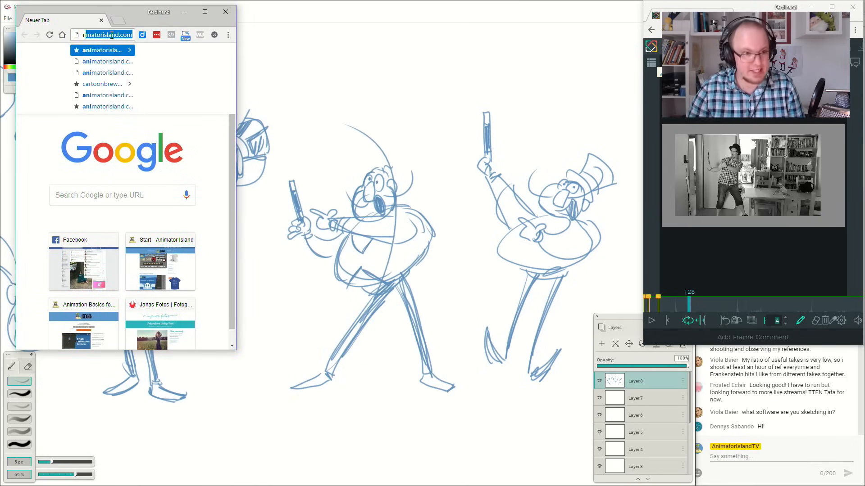
key("Right")
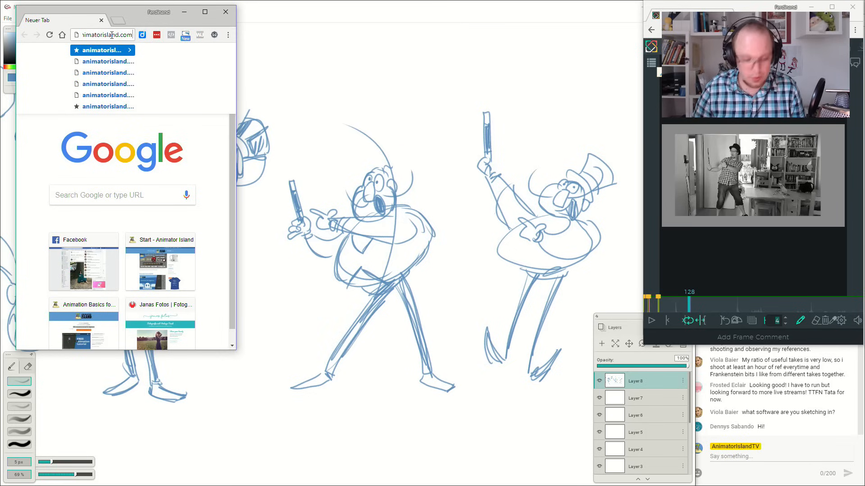
type("/")
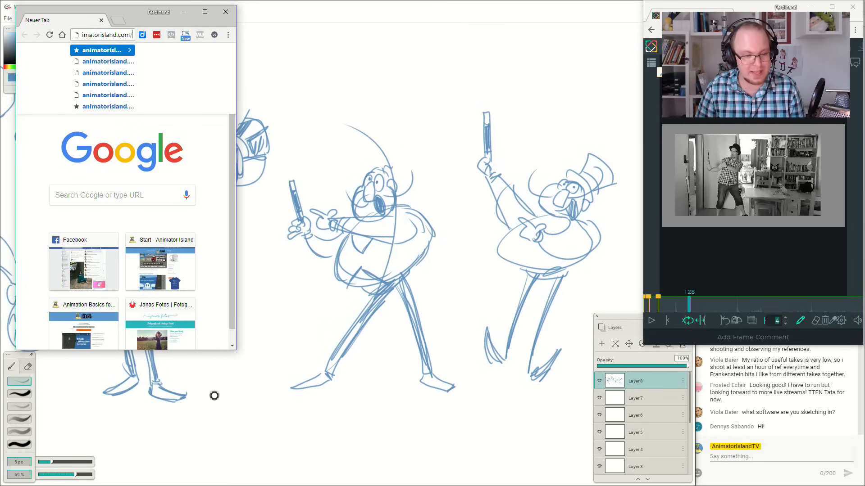
left_click_drag(236, 350, 592, 414)
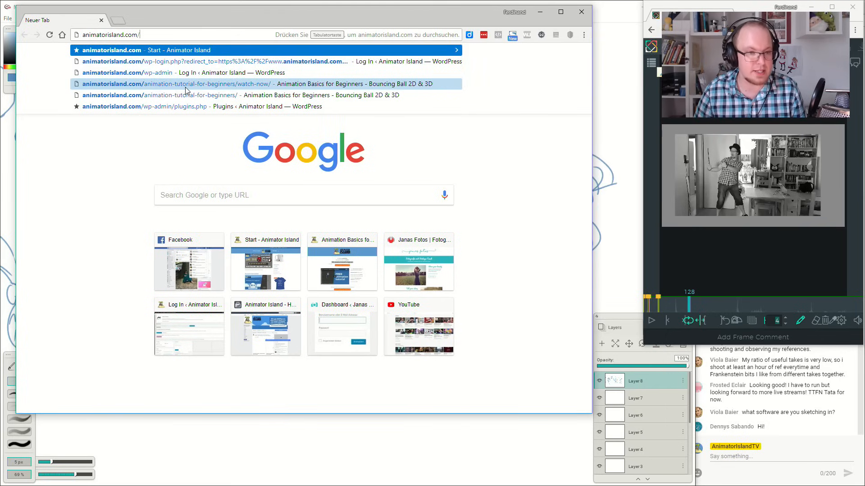
left_click(197, 95)
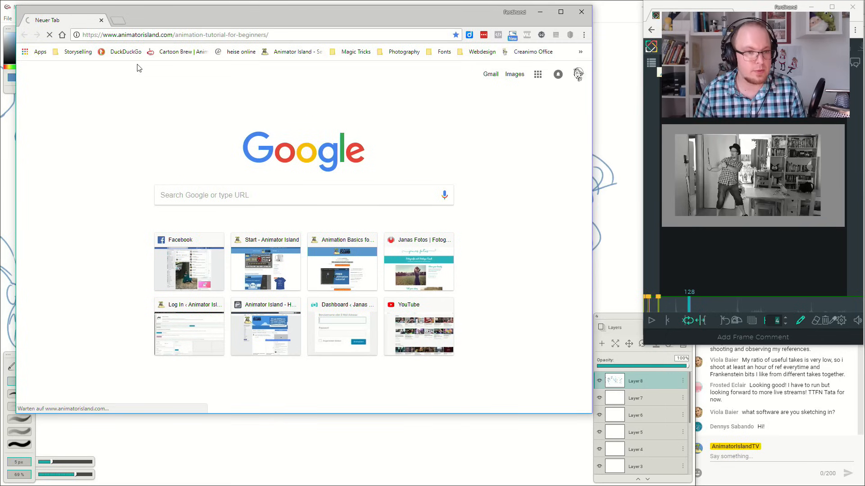
Copy the tutorial page's address and post it in the YouTube live chat.
left_click(140, 36)
key("ctrl+c")
right_click(140, 36)
left_click(180, 72)
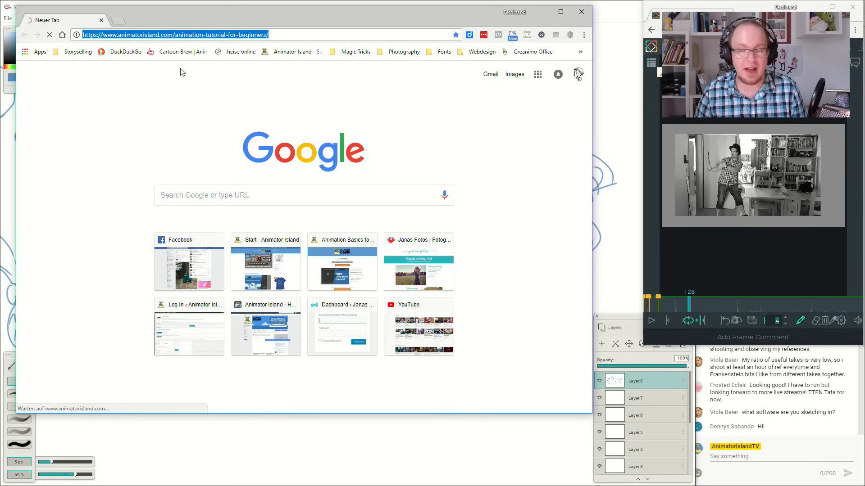
left_click(760, 456)
key("ctrl+v")
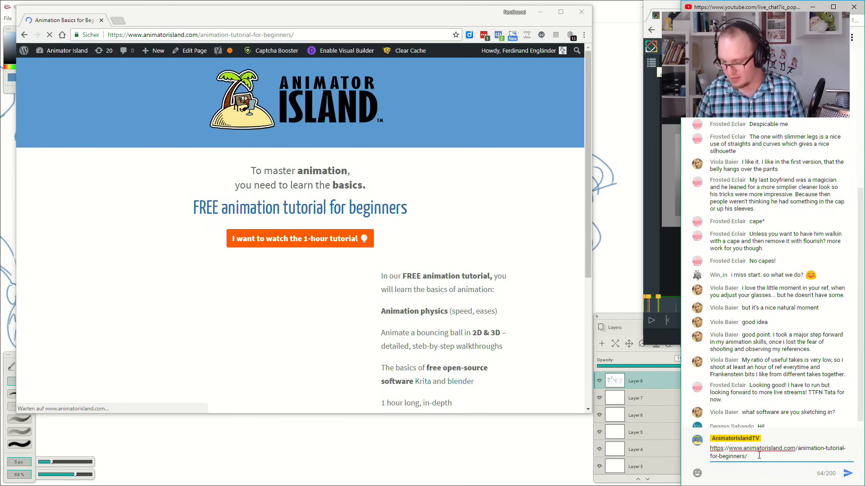
key("Return")
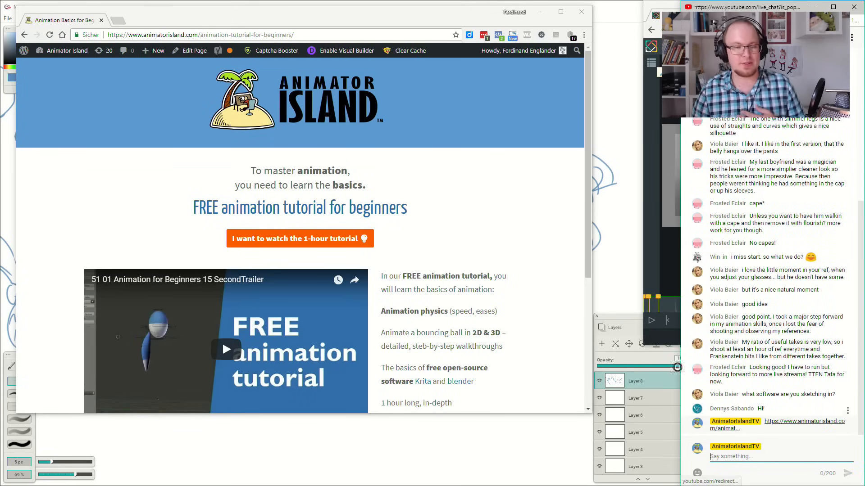
Look through the free 1-hour tutorial's watch page, including its course description and the part 2 premium offer.
left_click_drag(587, 263, 559, 321)
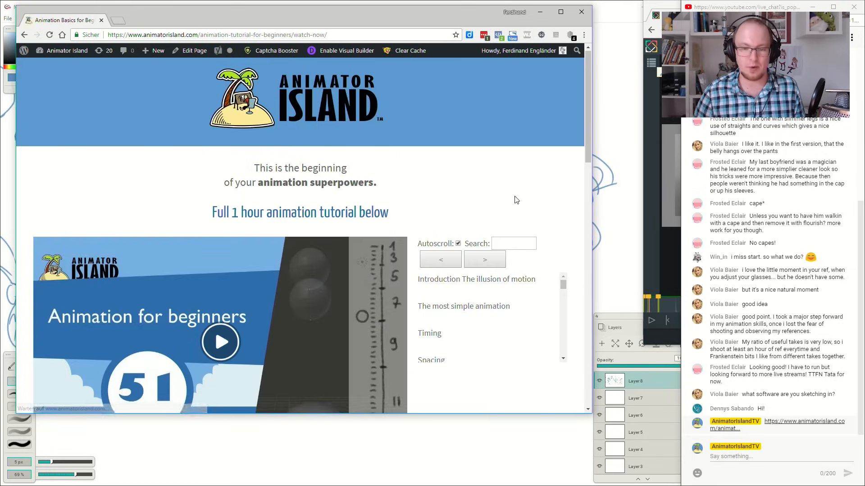
scroll(513, 197, "down", 9)
scroll(516, 200, "down", 7)
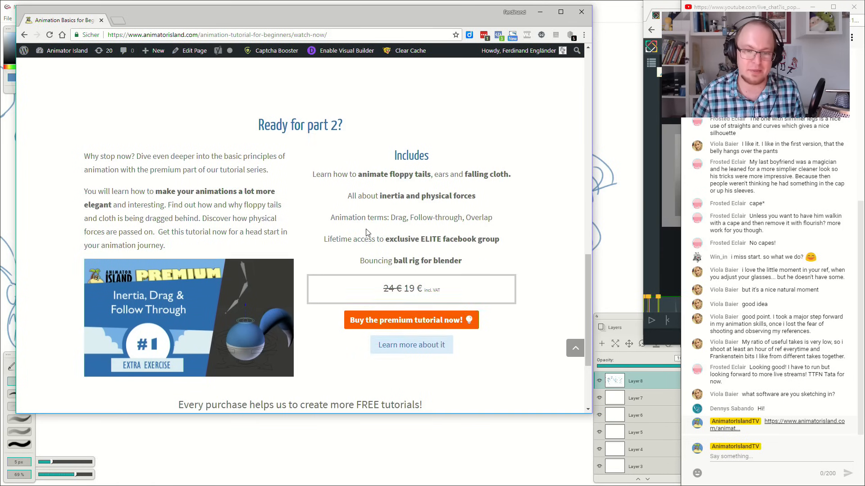
scroll(367, 232, "up", 10)
scroll(361, 244, "down", 10)
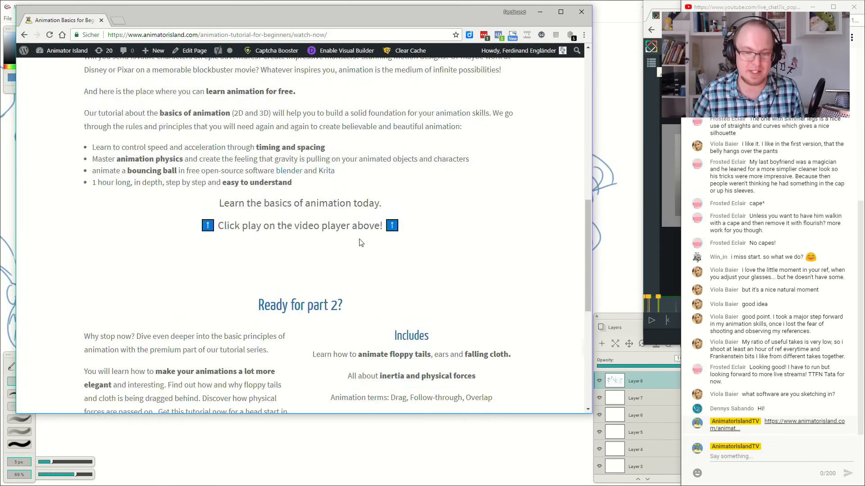
scroll(473, 305, "down", 2)
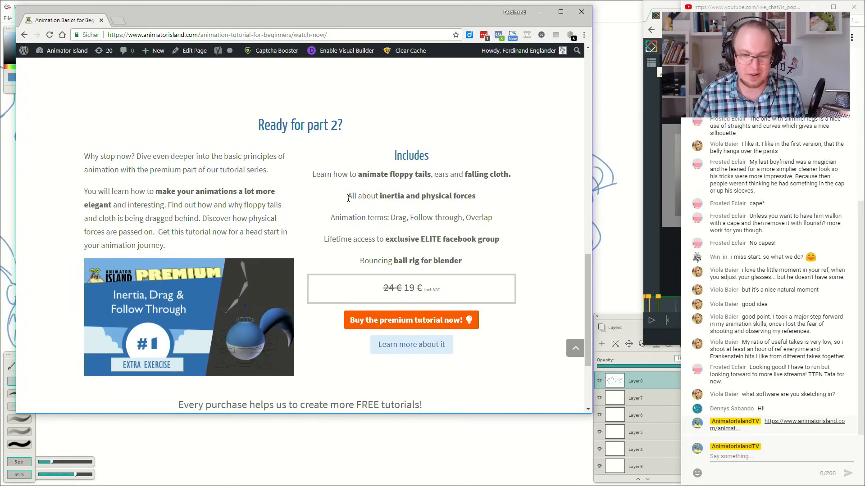
scroll(348, 198, "down", 1)
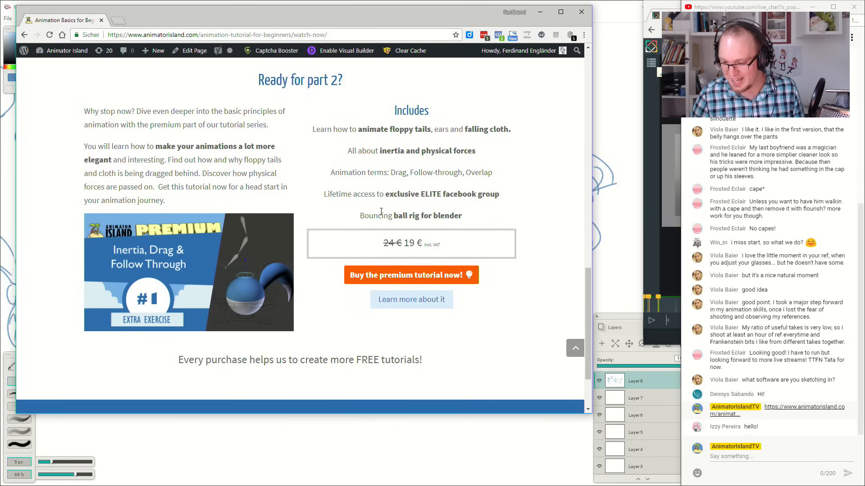
scroll(384, 213, "up", 15)
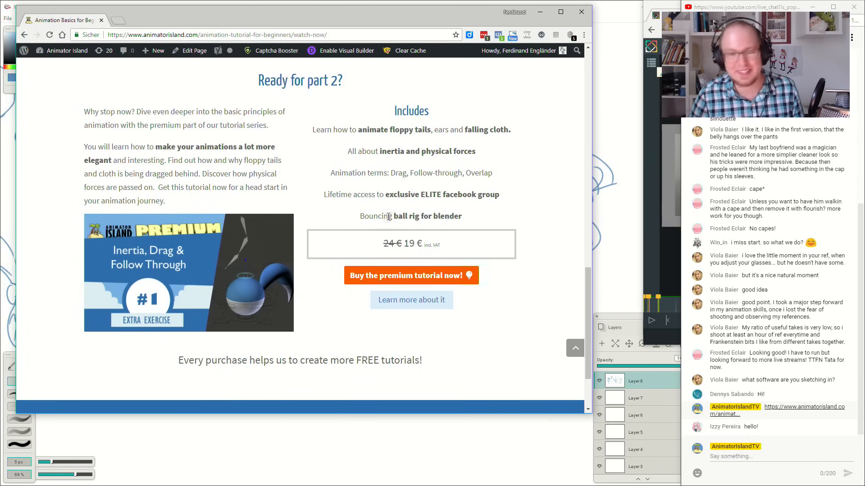
scroll(392, 229, "down", 5)
scroll(392, 230, "down", 4)
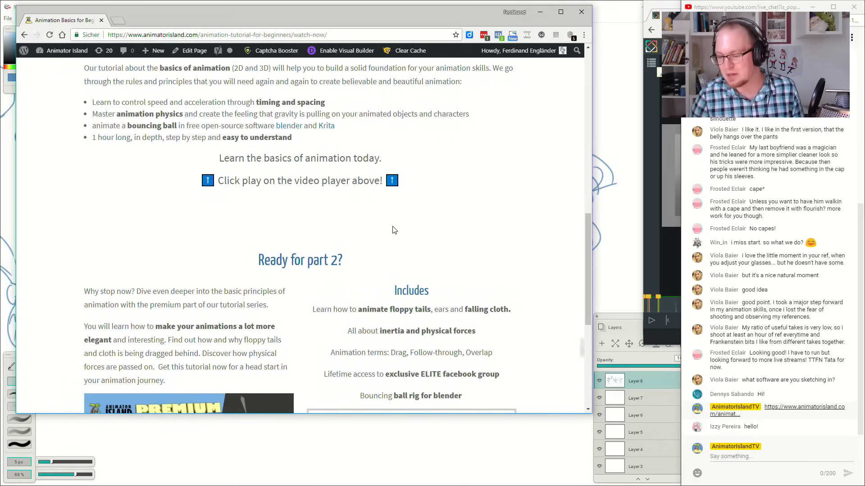
scroll(394, 230, "up", 10)
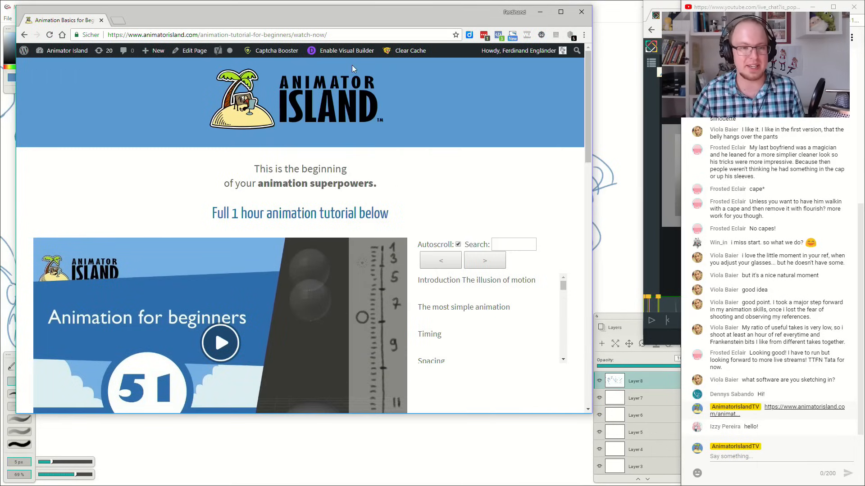
Open the Animation Classes page at animatorisland.com/animation-classes/ in place of the tutorial's watch page.
left_click_drag(200, 35, 436, 54)
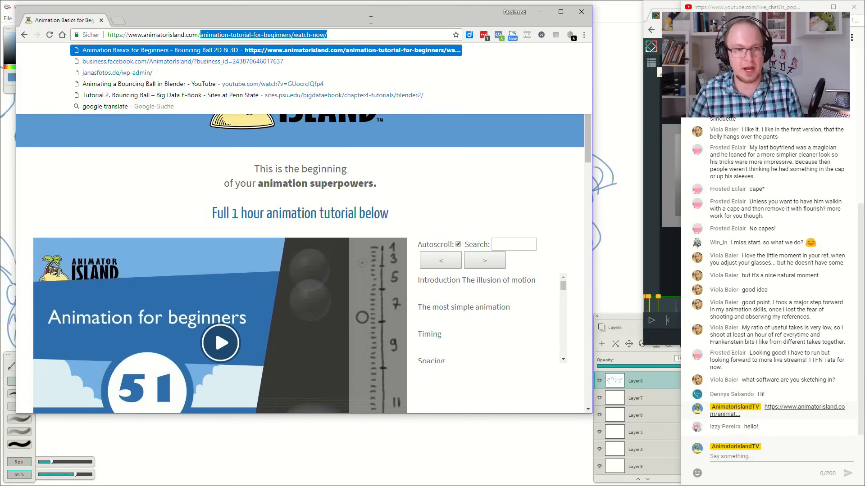
type("a")
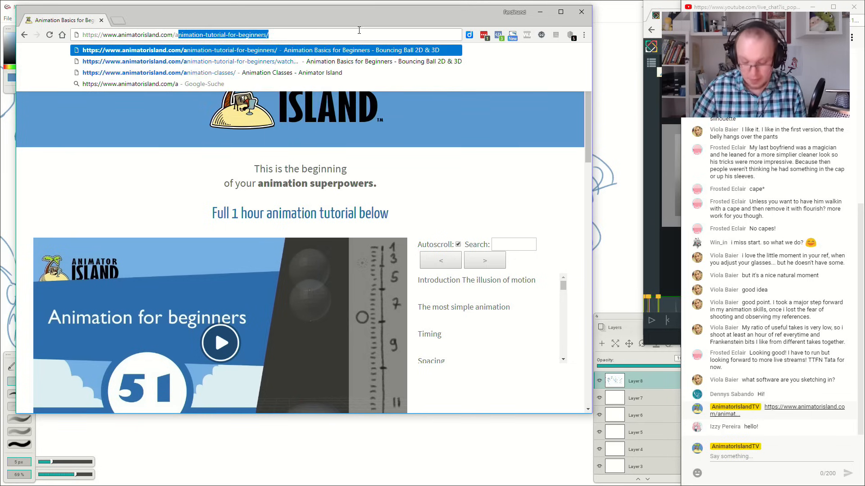
type("nima")
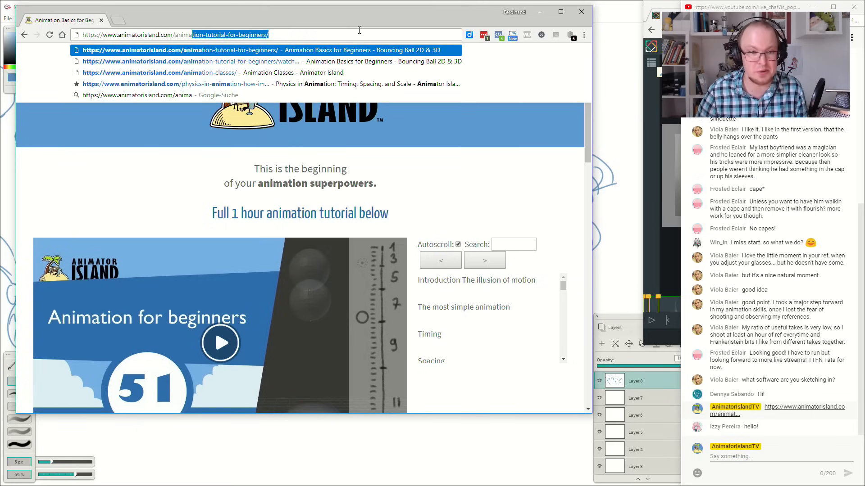
left_click(337, 72)
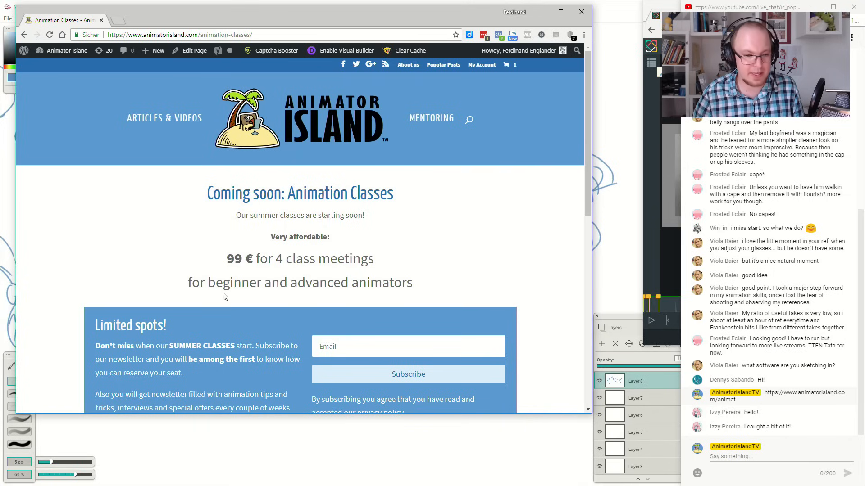
Highlight the words "beginner" and "advanced animators" in the class offer to point out the target groups.
left_click_drag(211, 282, 265, 286)
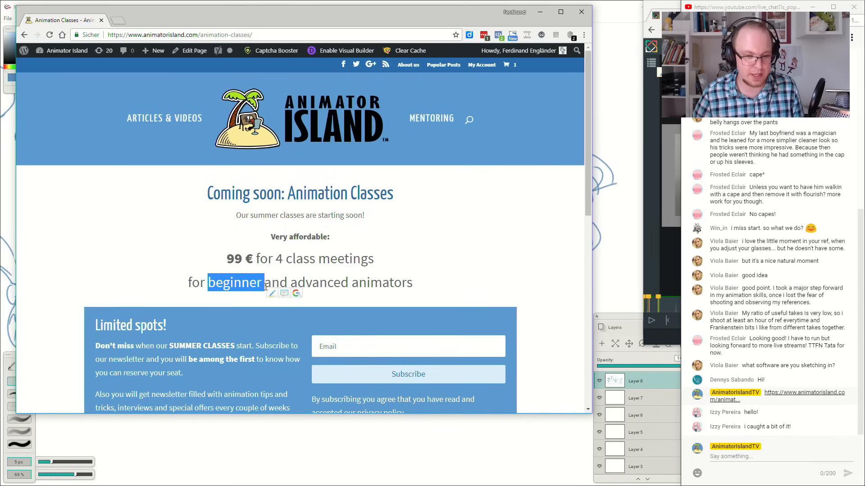
left_click(333, 277)
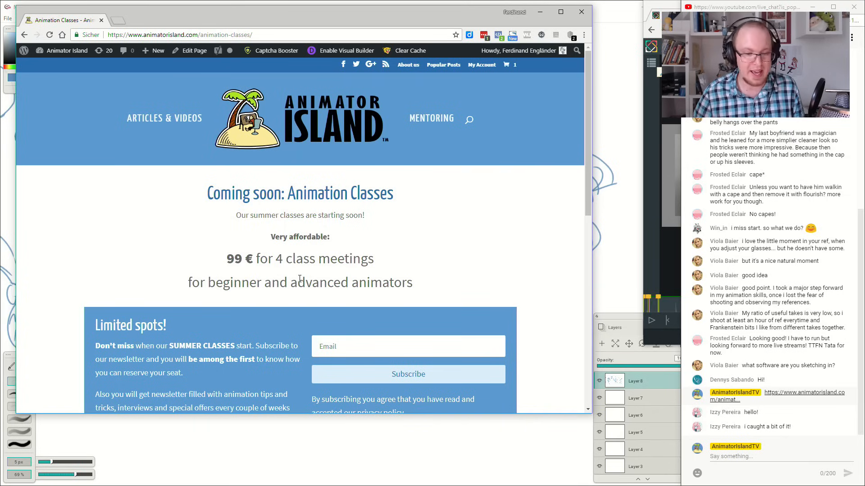
left_click_drag(290, 283, 413, 284)
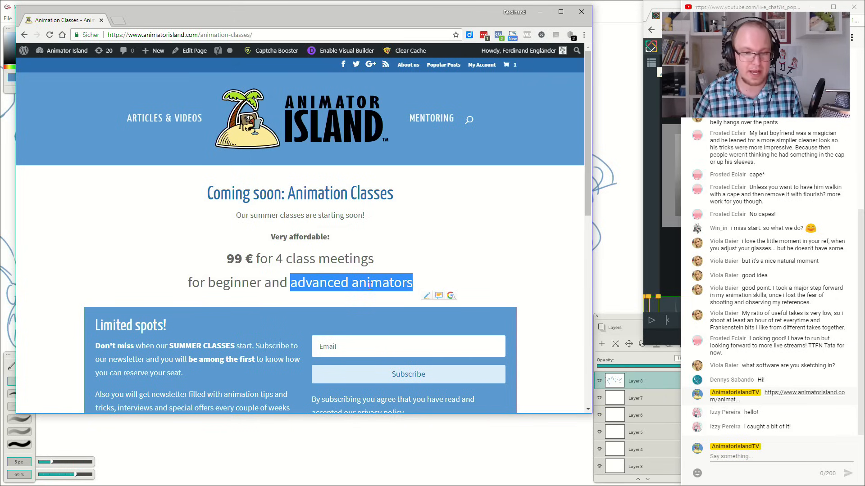
Copy the classes page's address and enlarge the browser window to show more of the offer.
left_click(264, 31)
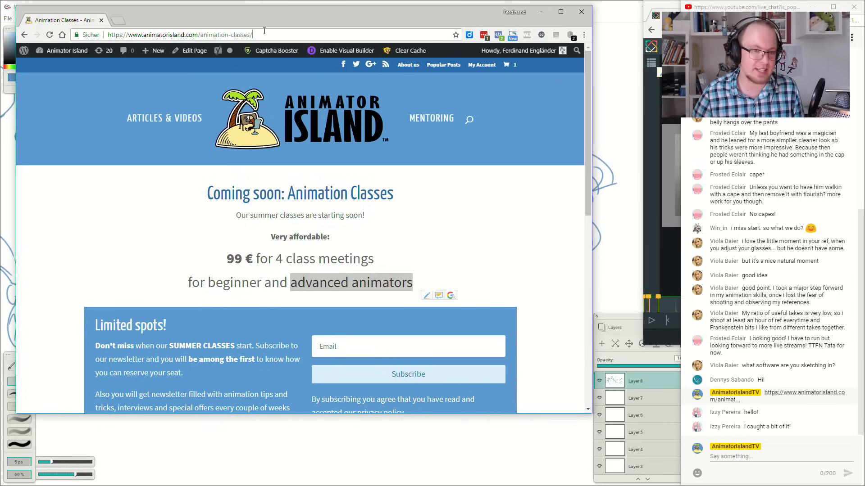
right_click(232, 36)
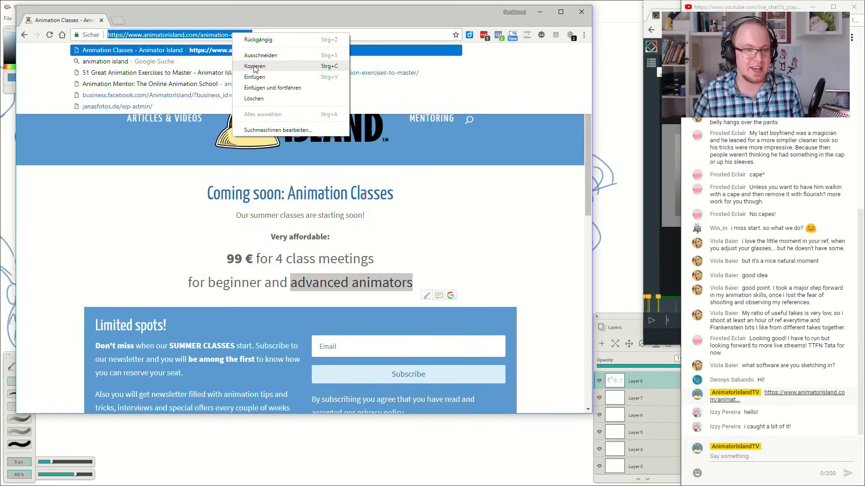
left_click(254, 67)
left_click(442, 239)
scroll(442, 236, "down", 3)
scroll(442, 240, "up", 3)
left_click_drag(587, 413, 655, 482)
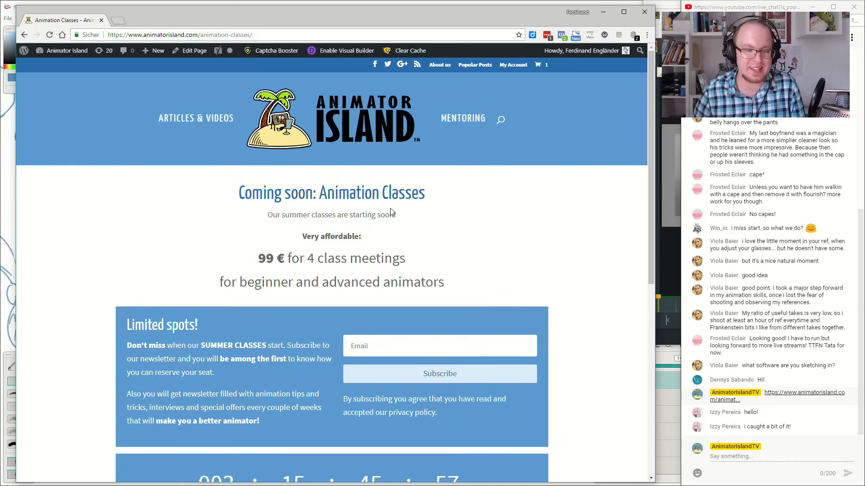
Copy the Animation Classes page's address again and post it in the YouTube live chat.
left_click(184, 35)
right_click(183, 35)
left_click(218, 65)
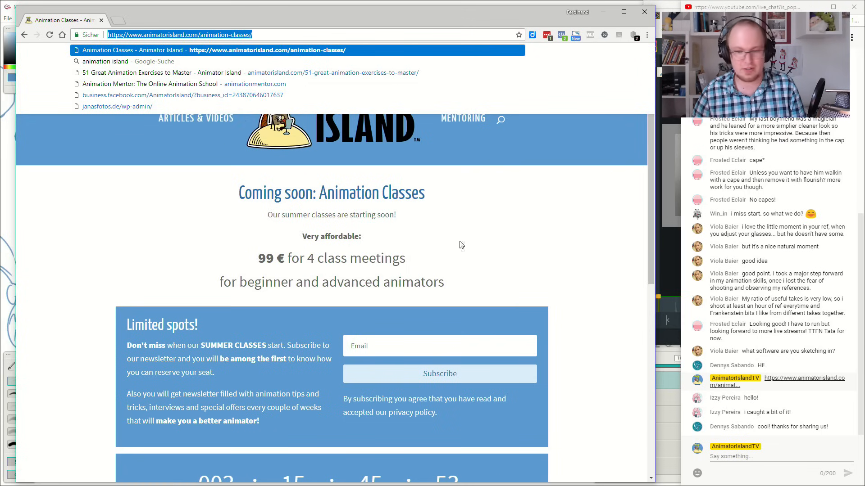
left_click(728, 460)
key("ctrl+v")
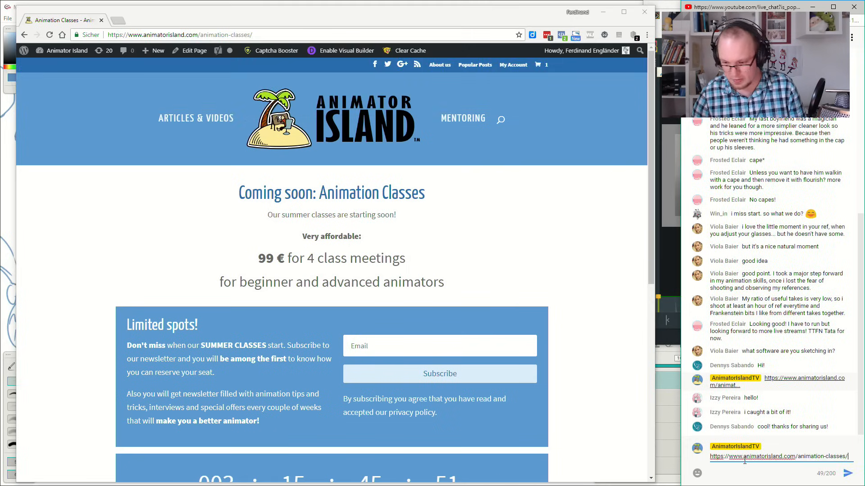
key("Return")
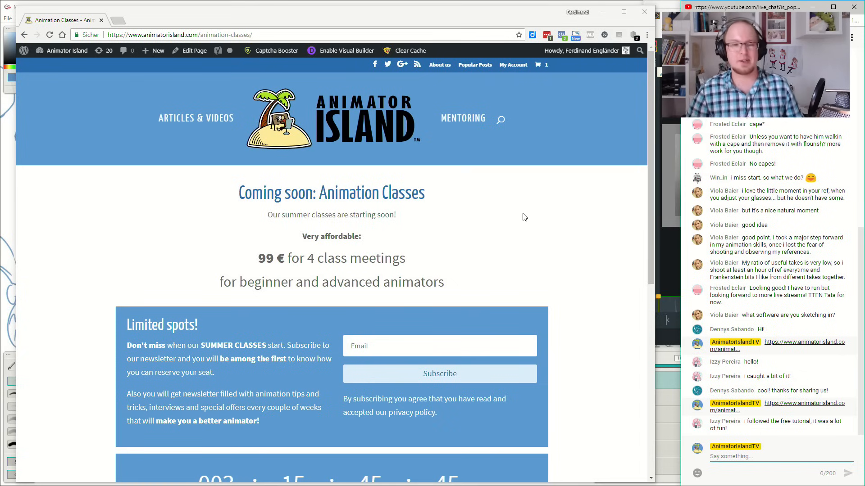
Look through the classes page's newsletter sign-up and countdown, and minimize the browser window.
scroll(523, 216, "down", 4)
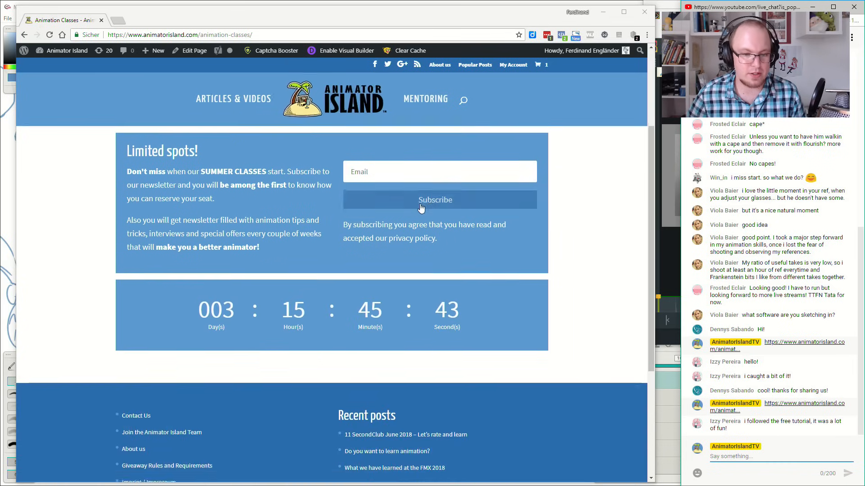
scroll(322, 290, "up", 2)
left_click(377, 256)
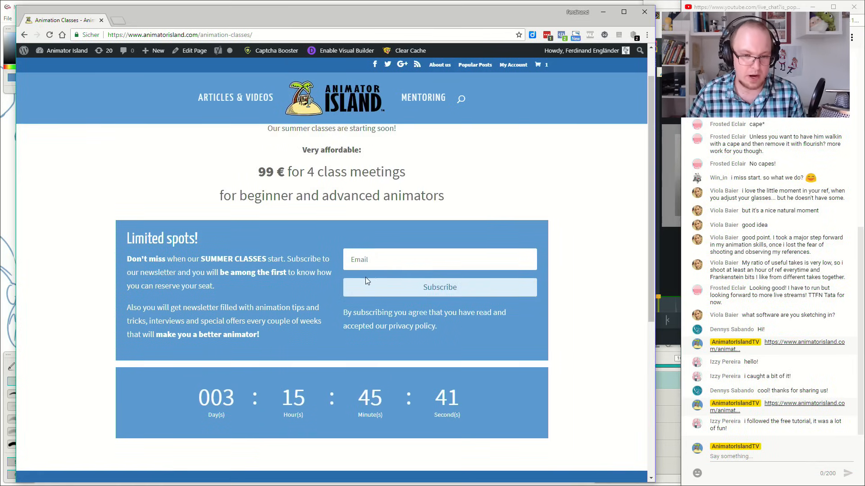
scroll(366, 277, "up", 2)
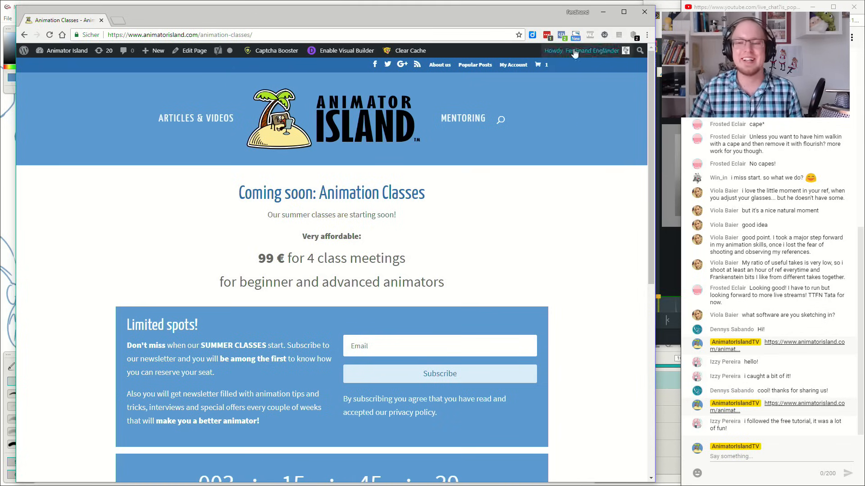
left_click(603, 12)
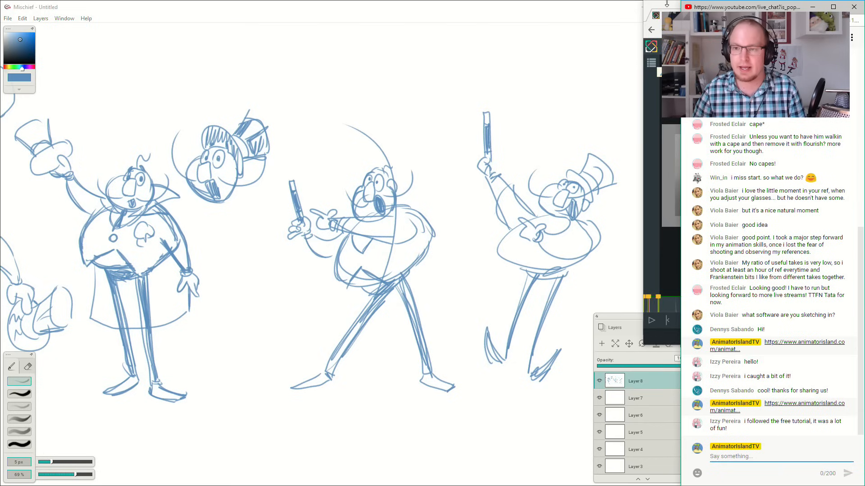
Move the SyncSketch reference window over the canvas, enlarge it to review the footage up to frame 177, and minimize it.
left_click_drag(663, 8, 131, 4)
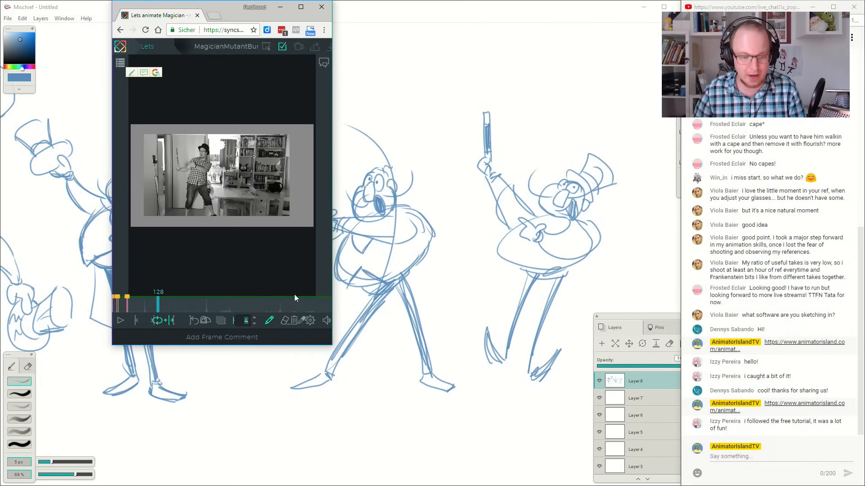
left_click_drag(332, 345, 592, 451)
left_click(138, 413)
left_click_drag(139, 415, 252, 423)
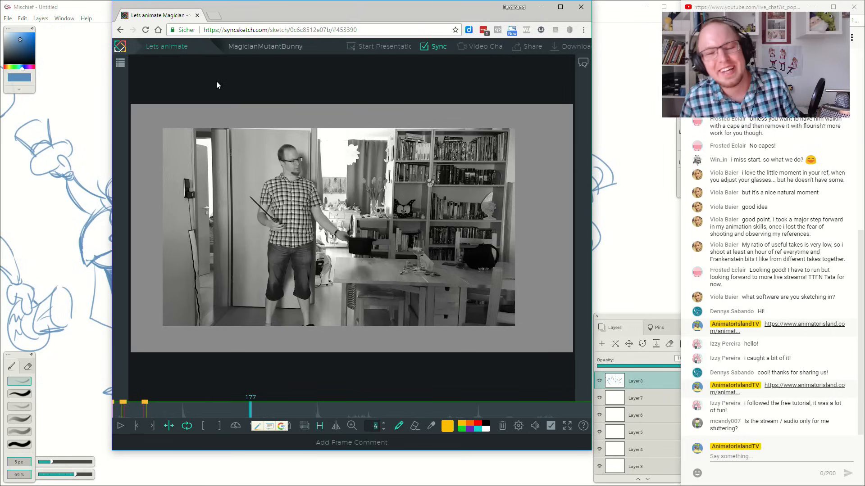
left_click(539, 8)
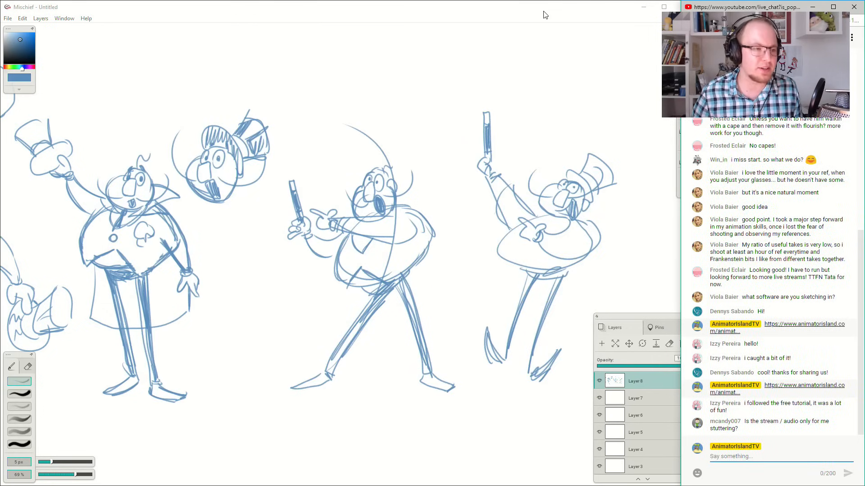